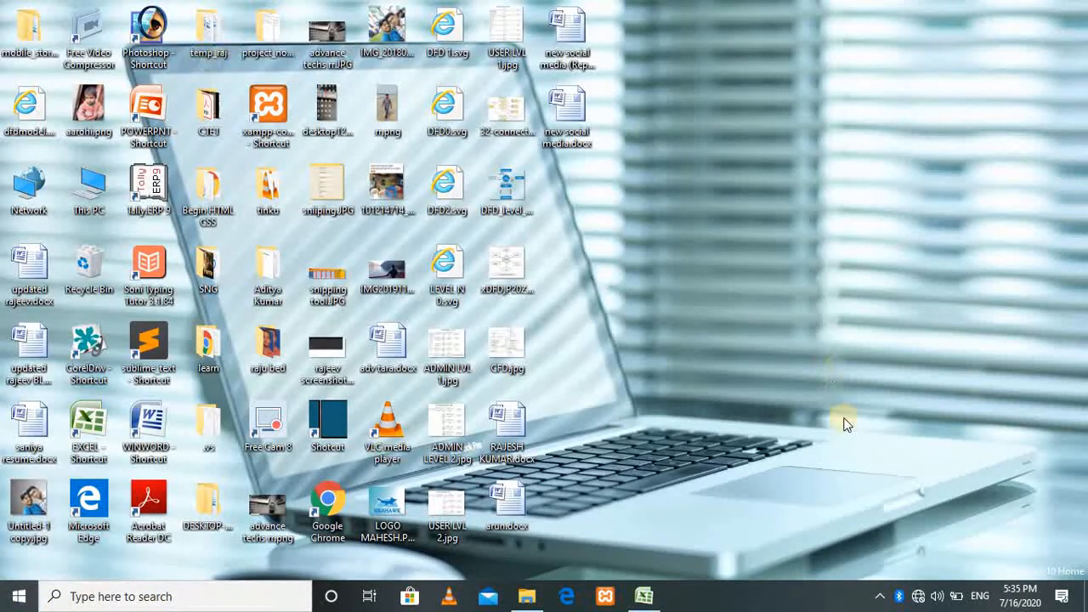
Step: Switch to the Excel attendance workbook, open a monthly sheet from the main page and return to the home page
{"action": "left_click", "coordinate": [649, 585]}
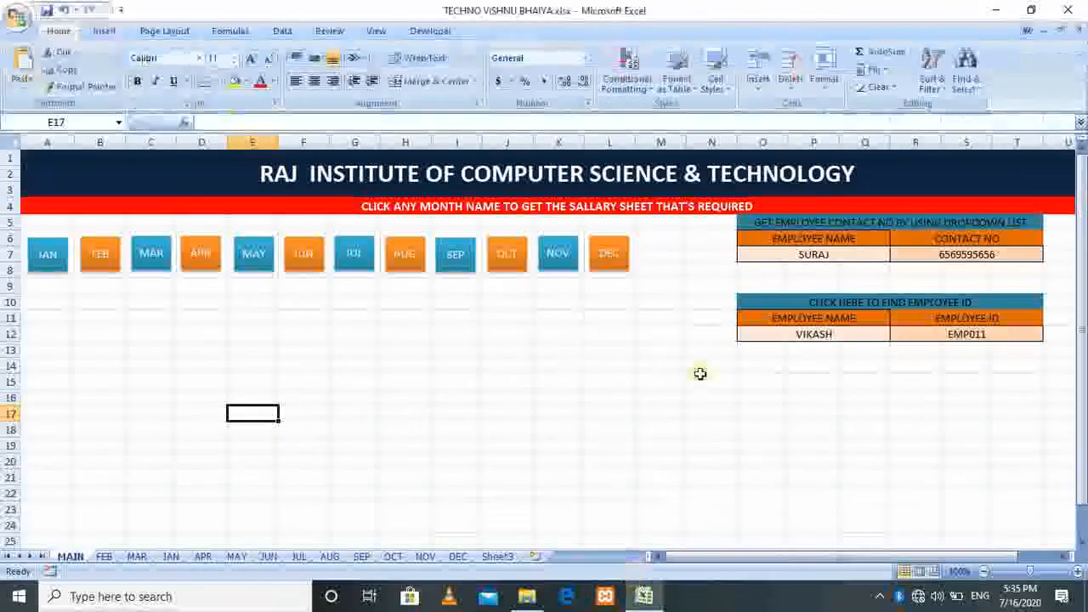
{"action": "left_click", "coordinate": [518, 323]}
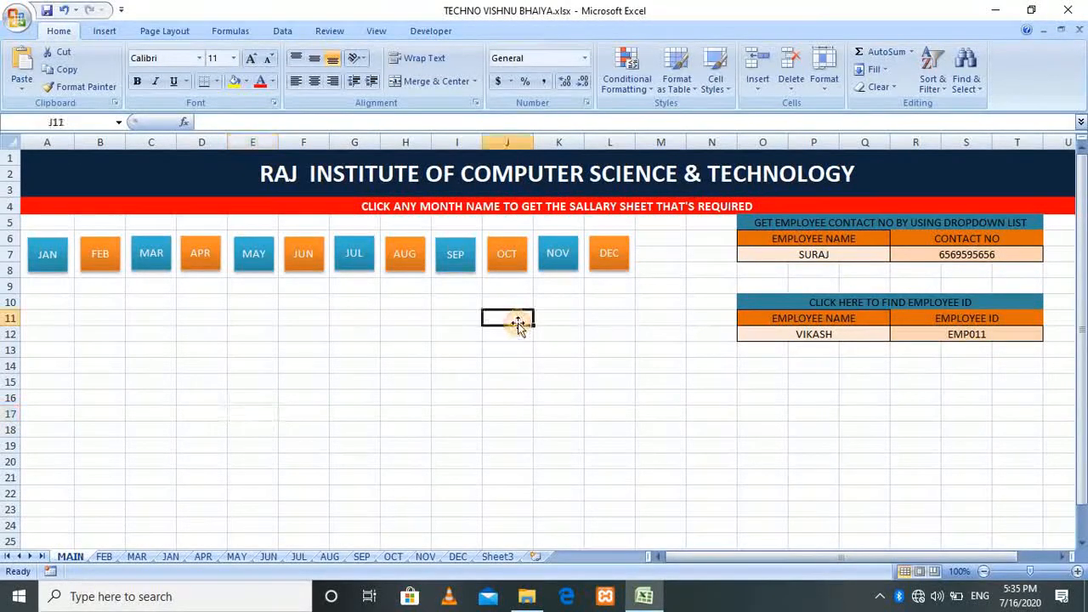
{"action": "left_click", "coordinate": [60, 257]}
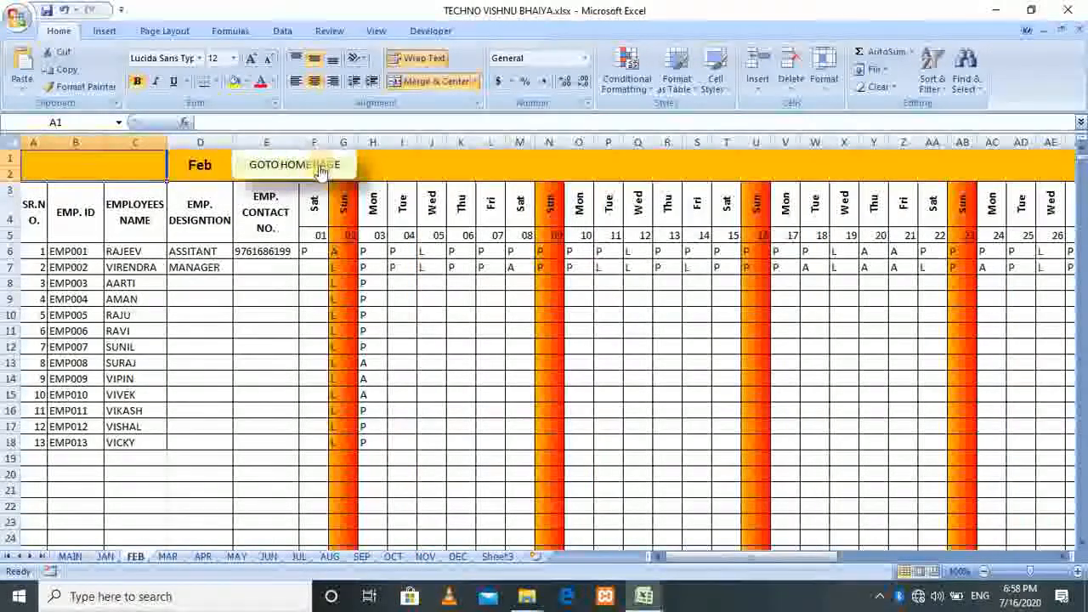
{"action": "left_click", "coordinate": [317, 165]}
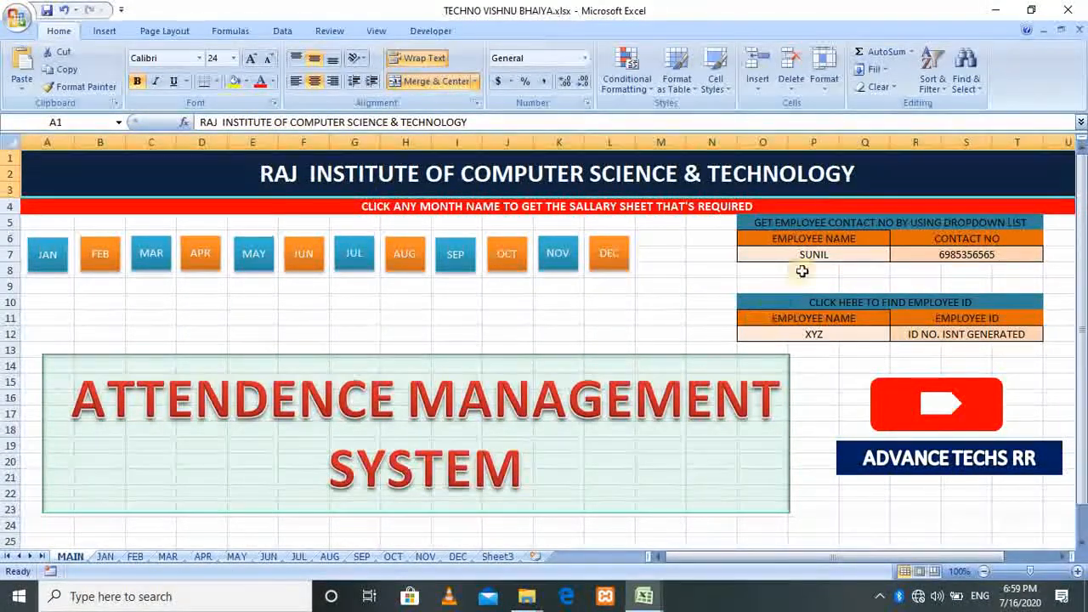
Step: Replace the employee name in the contact number lookup by entering another employee's name in cell O7
{"action": "left_click", "coordinate": [850, 254]}
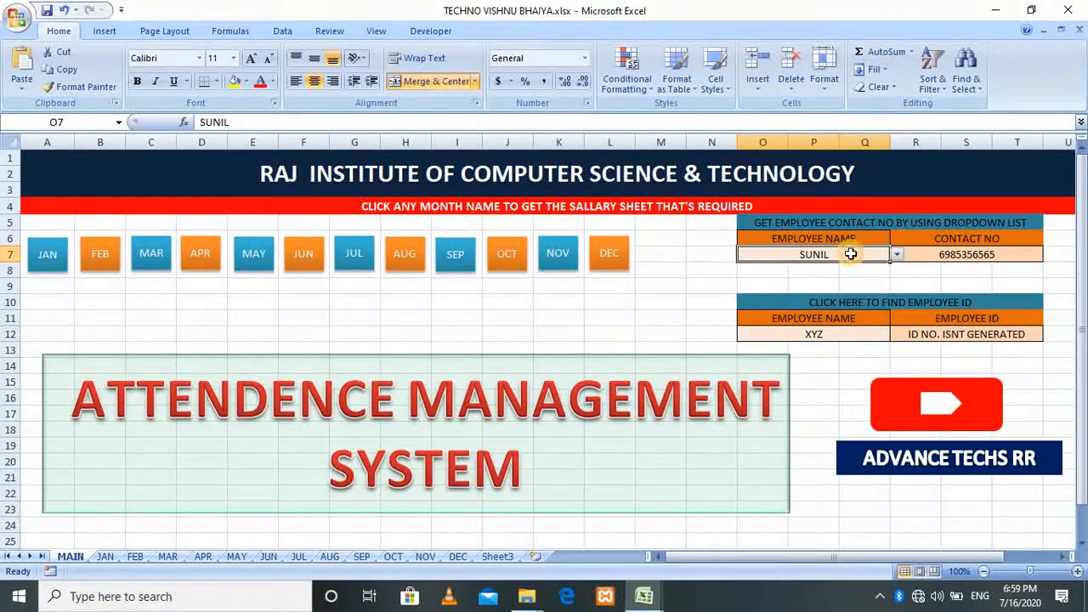
{"action": "double_click", "coordinate": [850, 255]}
{"action": "key", "text": "BackSpace"}
{"action": "key", "text": "BackSpace"}
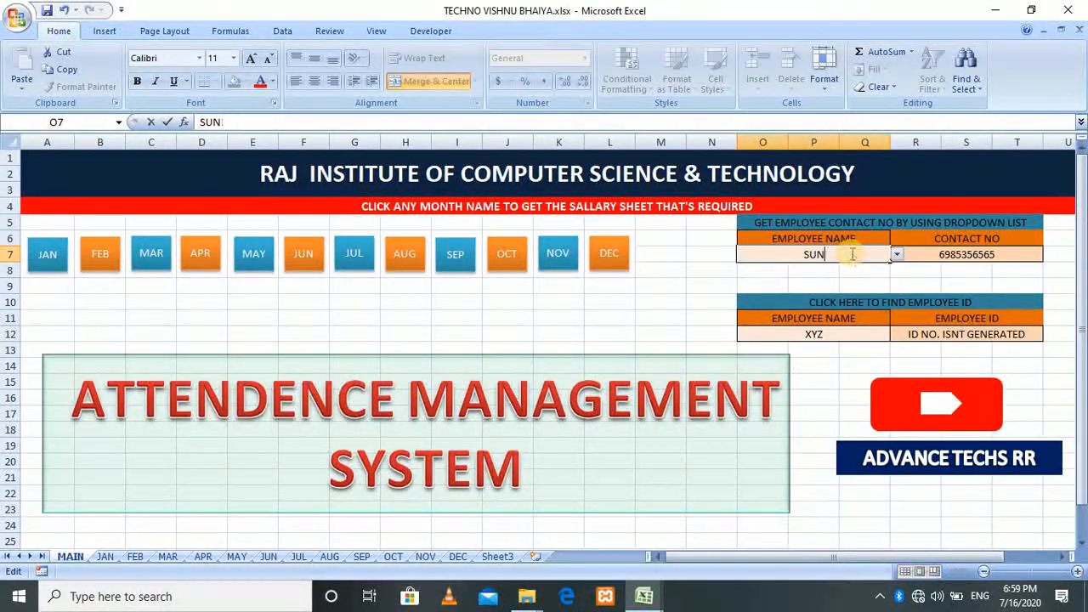
{"action": "key", "text": "BackSpace"}
{"action": "key", "text": "BackSpace"}
{"action": "key", "text": "BackSpace"}
{"action": "type", "text": "RAJ"}
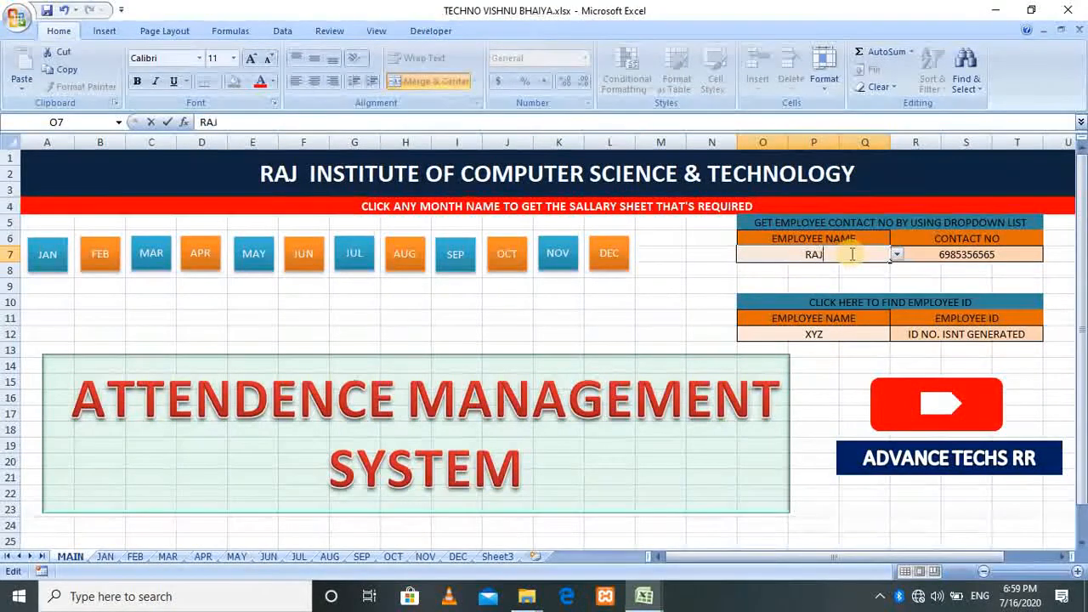
{"action": "type", "text": "EEV"}
{"action": "key", "text": "Return"}
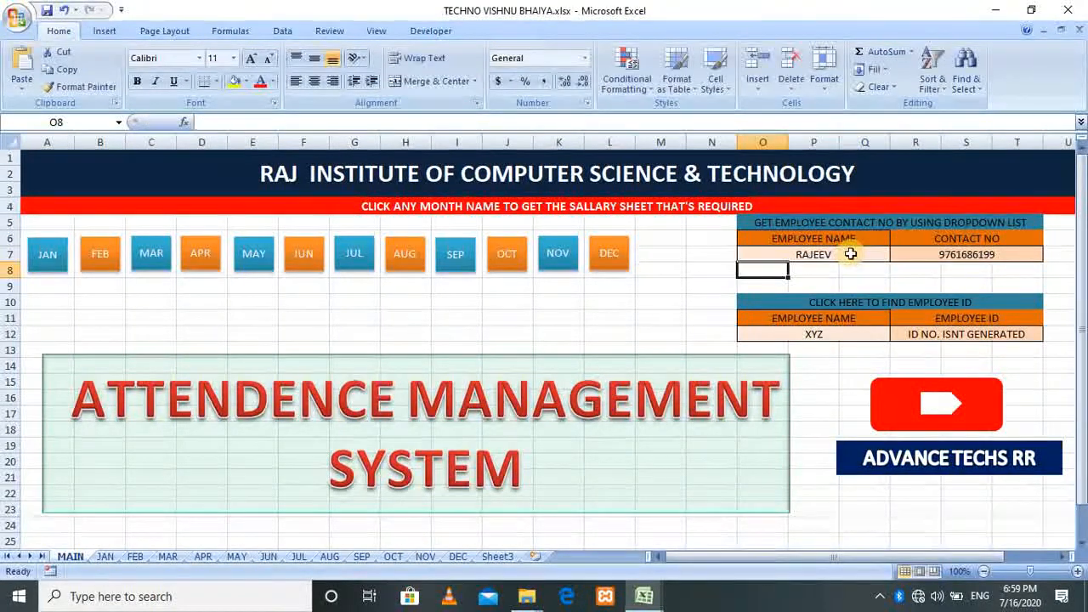
Step: Choose the fourth employee from the dropdown list in the contact number lookup
{"action": "left_click", "coordinate": [868, 254]}
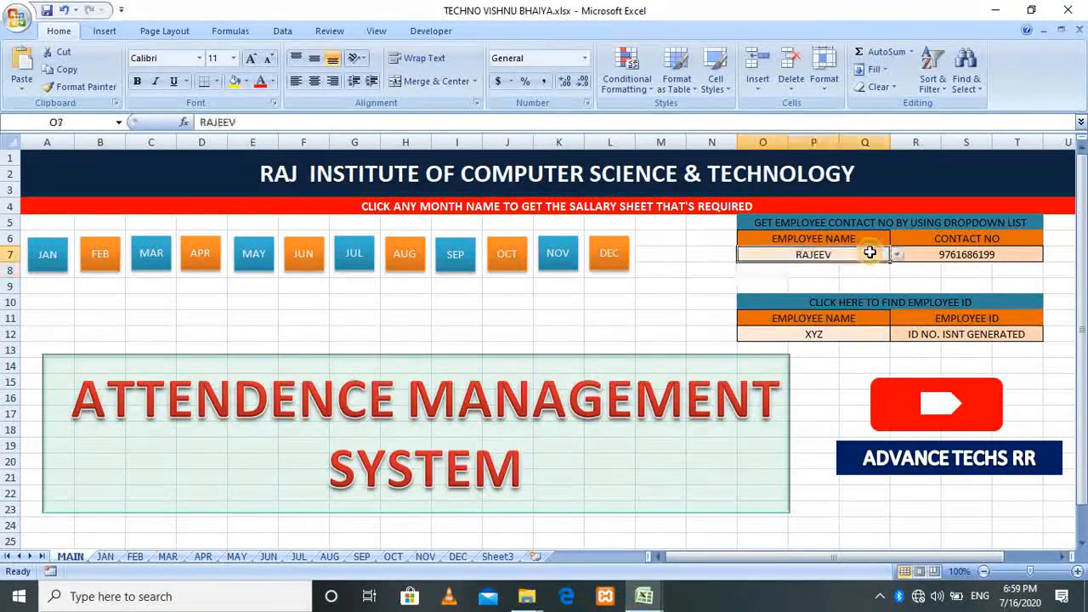
{"action": "left_click", "coordinate": [897, 254]}
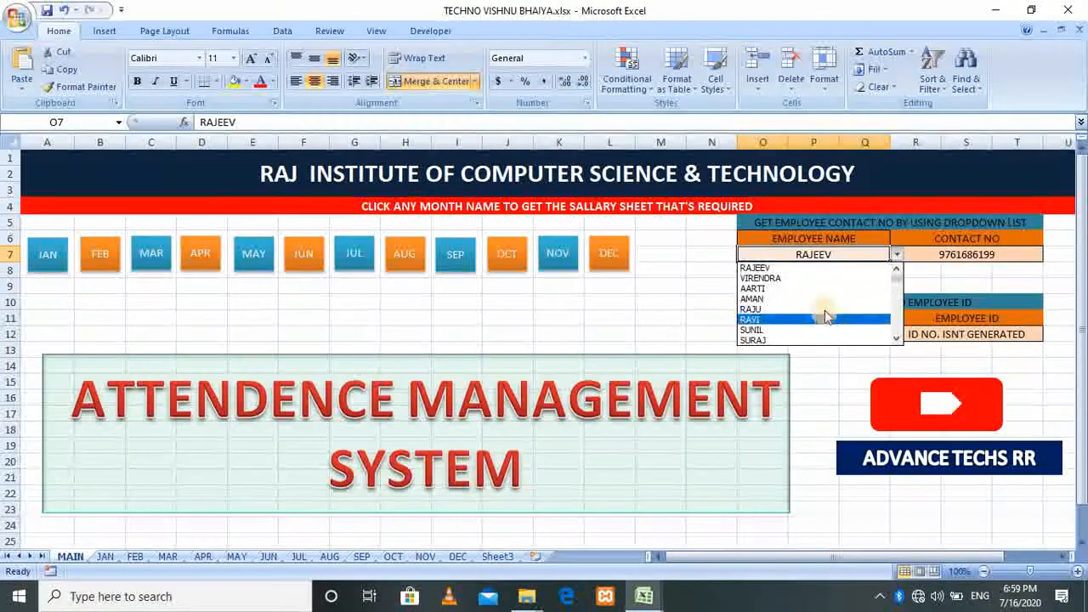
{"action": "left_click", "coordinate": [816, 299]}
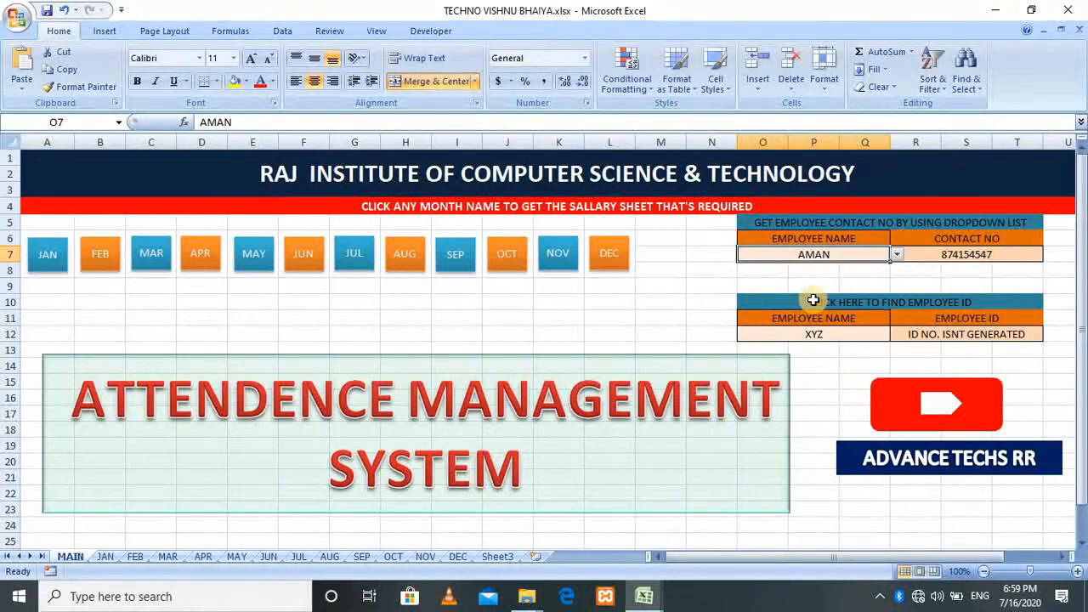
Step: Choose the second listed employee in the employee ID lookup, and append AA to the name in cell O12
{"action": "left_click", "coordinate": [844, 334]}
{"action": "left_click", "coordinate": [897, 334]}
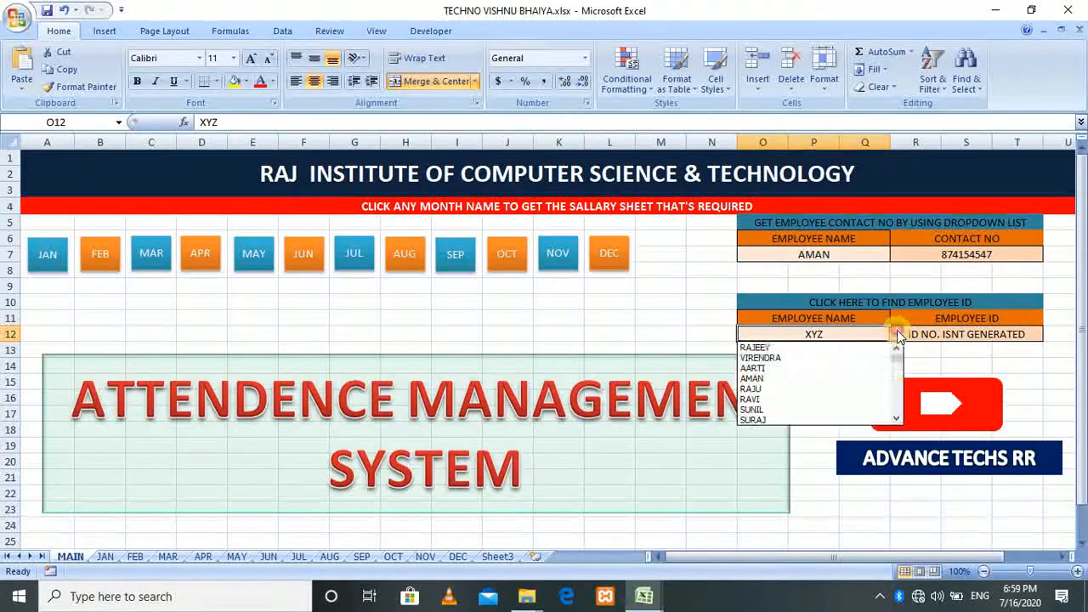
{"action": "left_click", "coordinate": [845, 356]}
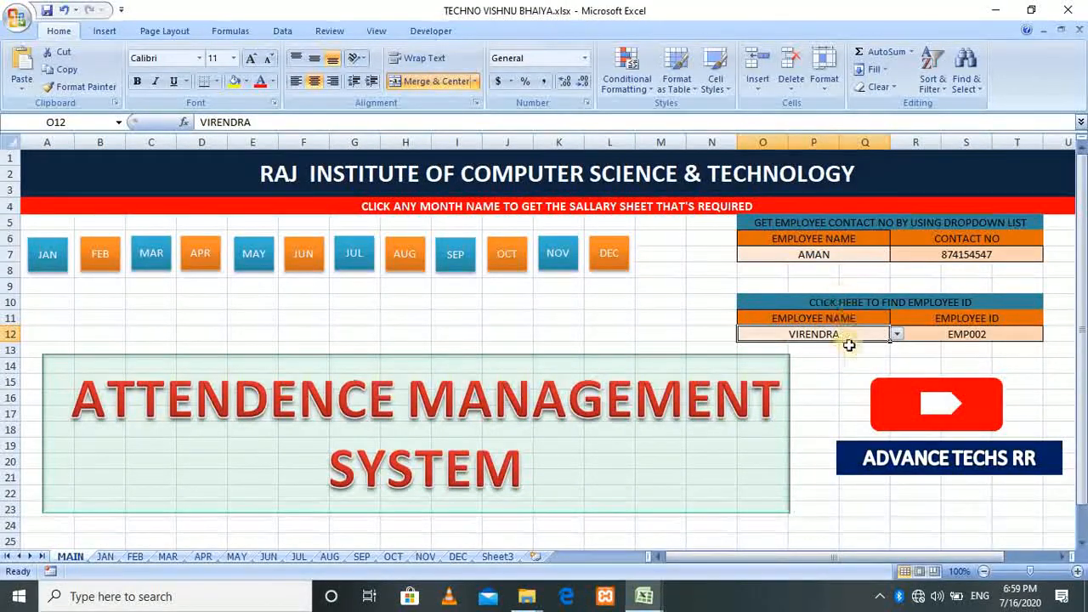
{"action": "double_click", "coordinate": [850, 334]}
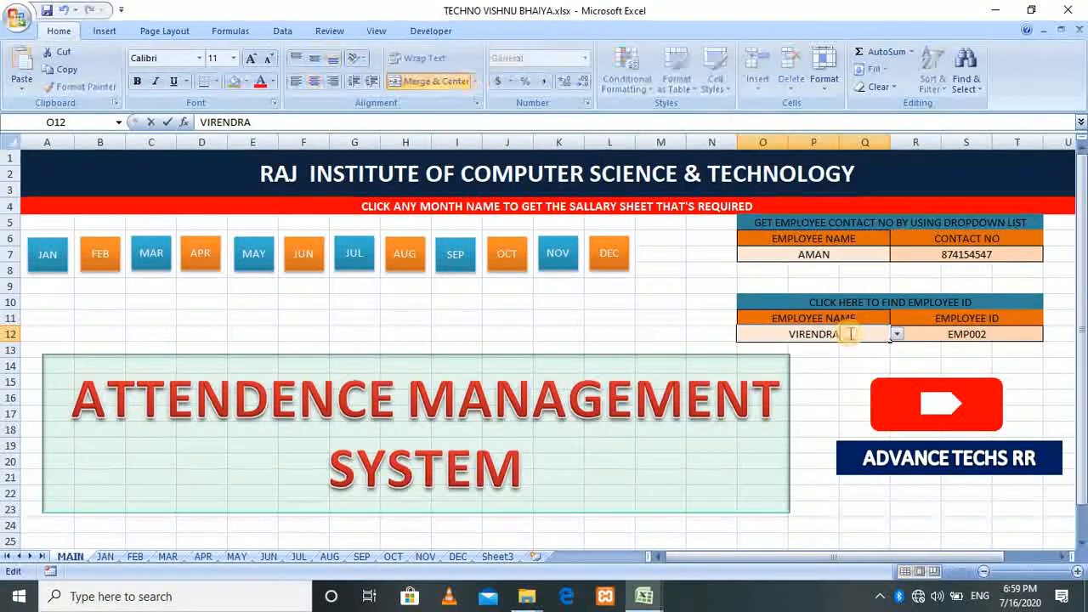
{"action": "type", "text": "AA"}
{"action": "key", "text": "Return"}
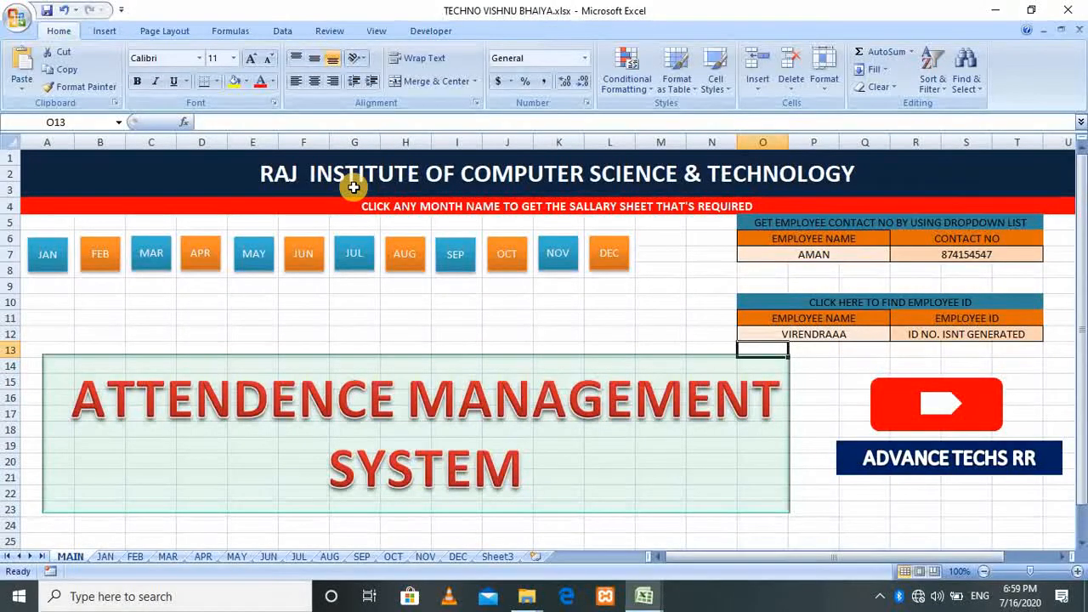
Step: Open the January sheet and test its month selector with 1-May-20 and 1-Feb-20 before restoring 1-Jan-20
{"action": "left_click", "coordinate": [53, 260]}
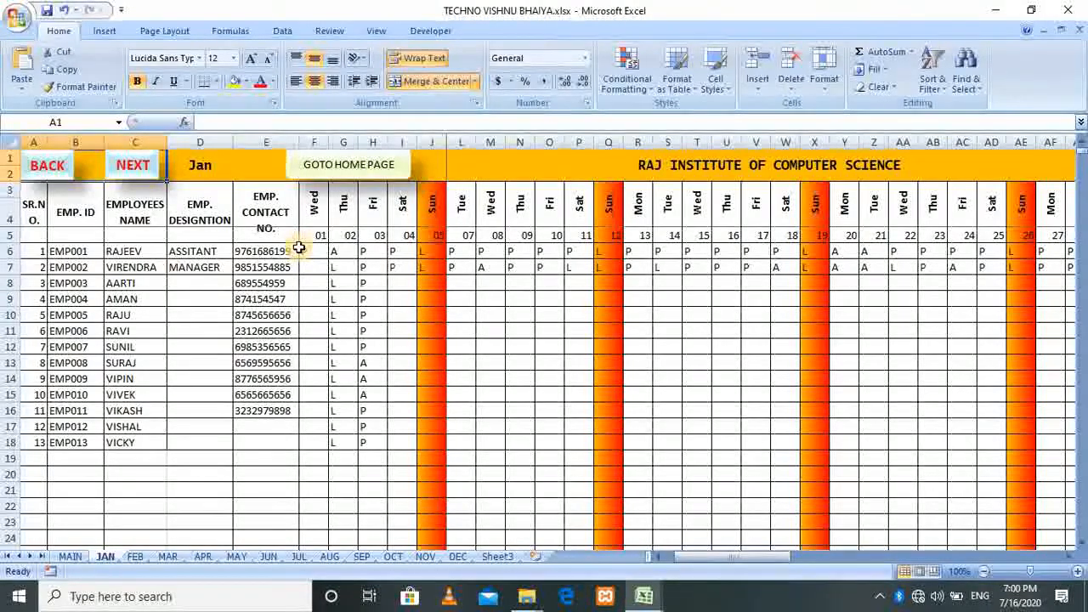
{"action": "left_click", "coordinate": [213, 159]}
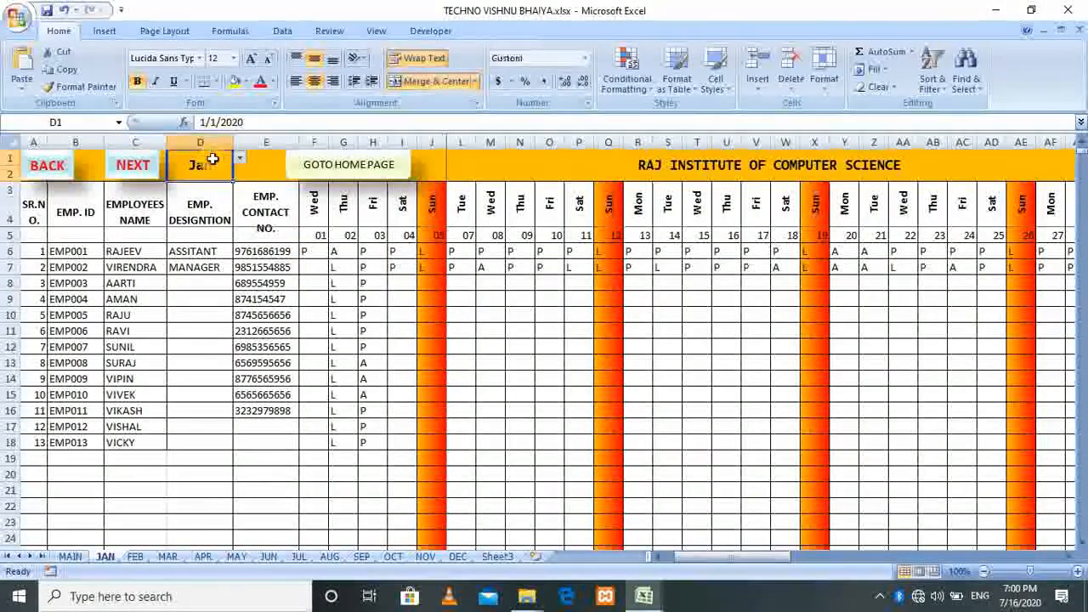
{"action": "left_click", "coordinate": [243, 162]}
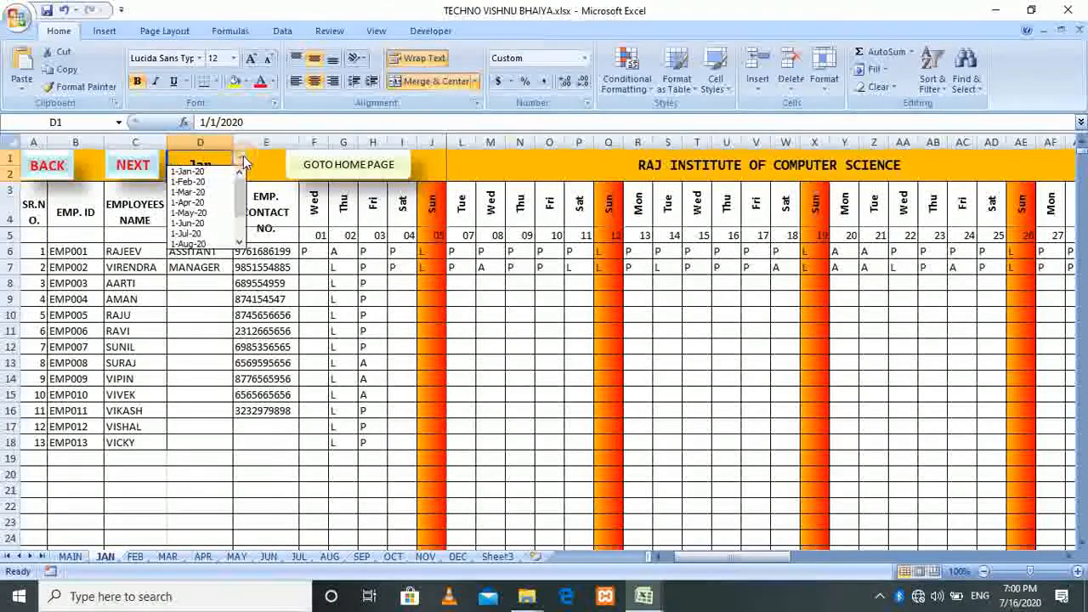
{"action": "left_click", "coordinate": [194, 212]}
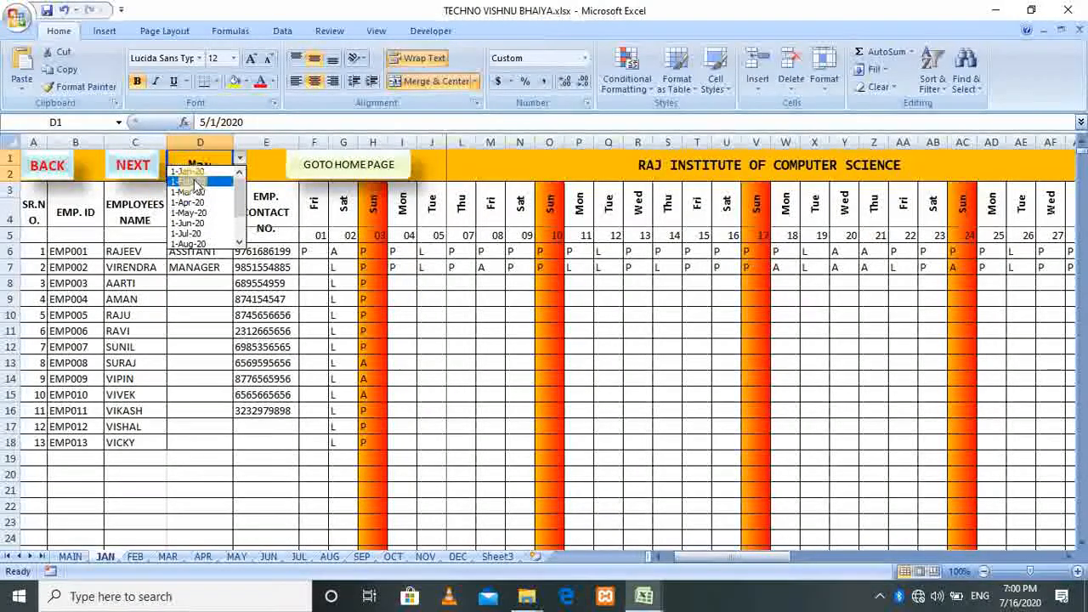
{"action": "left_click", "coordinate": [194, 182]}
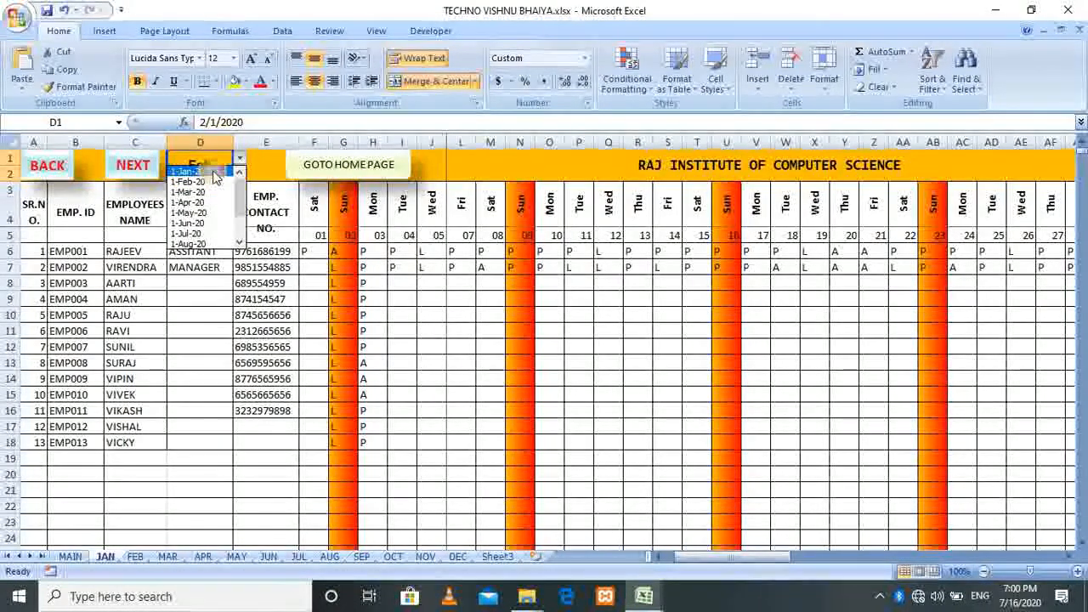
{"action": "left_click", "coordinate": [213, 172]}
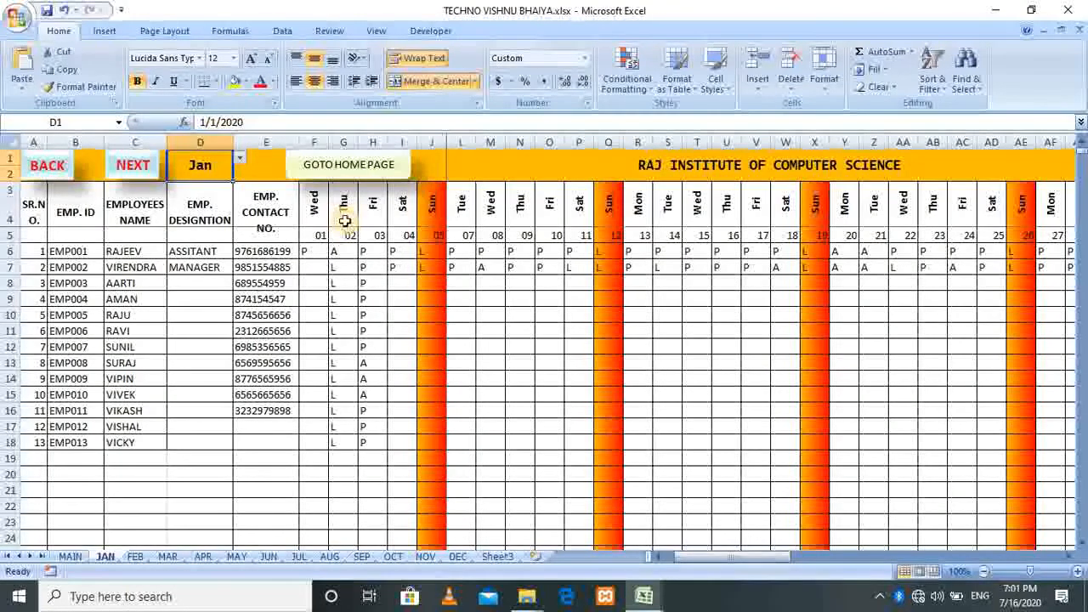
Step: Examine the January sheet's weekday header formula, daily attendance marks and the Total Present, Total Absent and Total Leave columns
{"action": "left_click", "coordinate": [344, 214]}
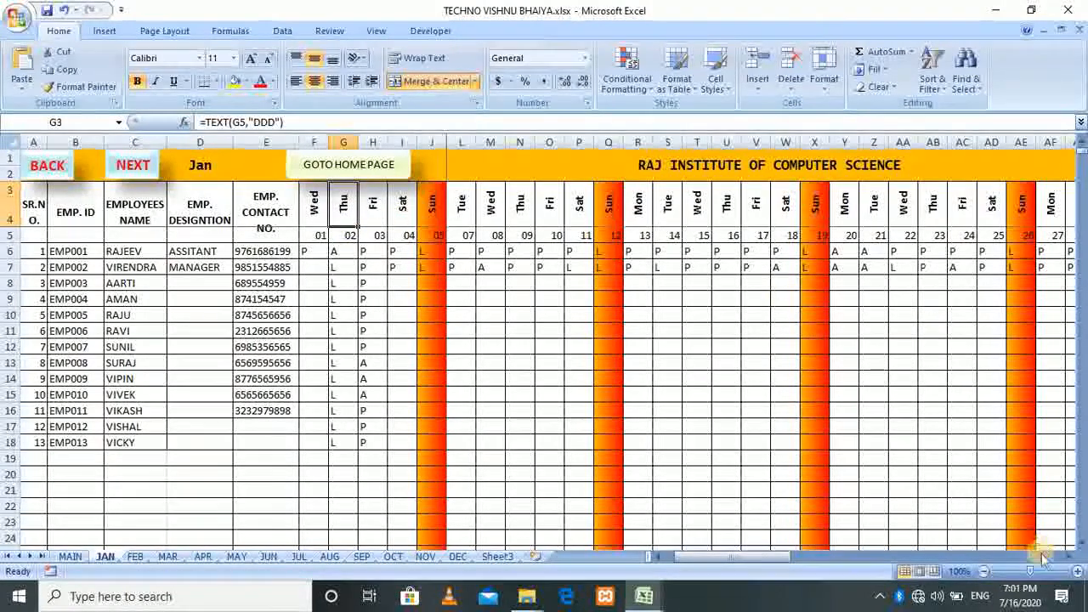
{"action": "left_click", "coordinate": [1068, 556]}
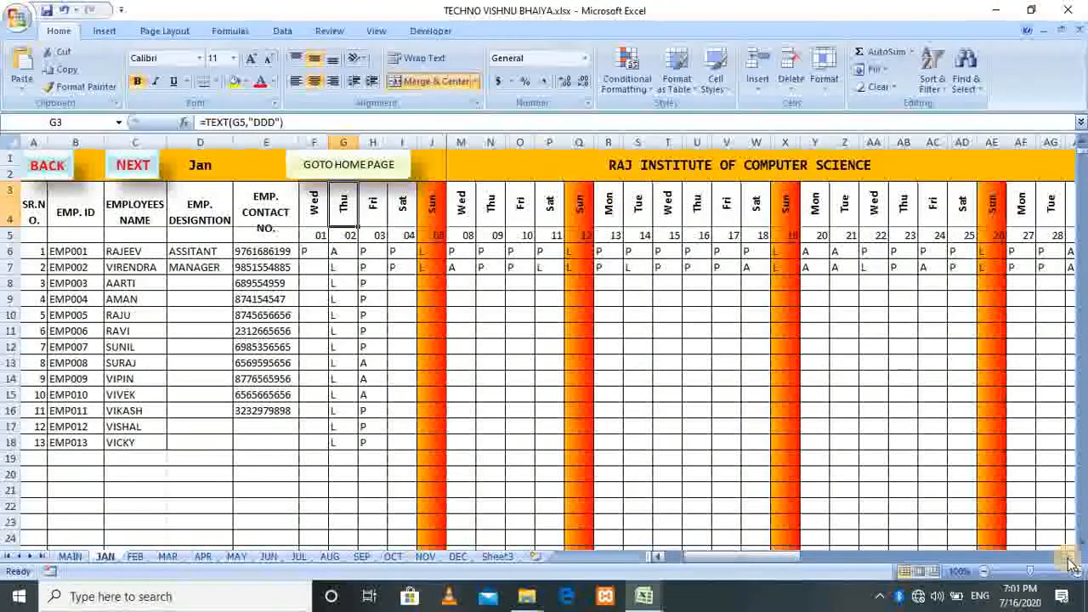
{"action": "left_click", "coordinate": [1069, 558]}
{"action": "left_click", "coordinate": [1068, 559]}
{"action": "left_click", "coordinate": [1069, 559]}
{"action": "left_click", "coordinate": [1068, 559]}
{"action": "left_click", "coordinate": [1068, 559]}
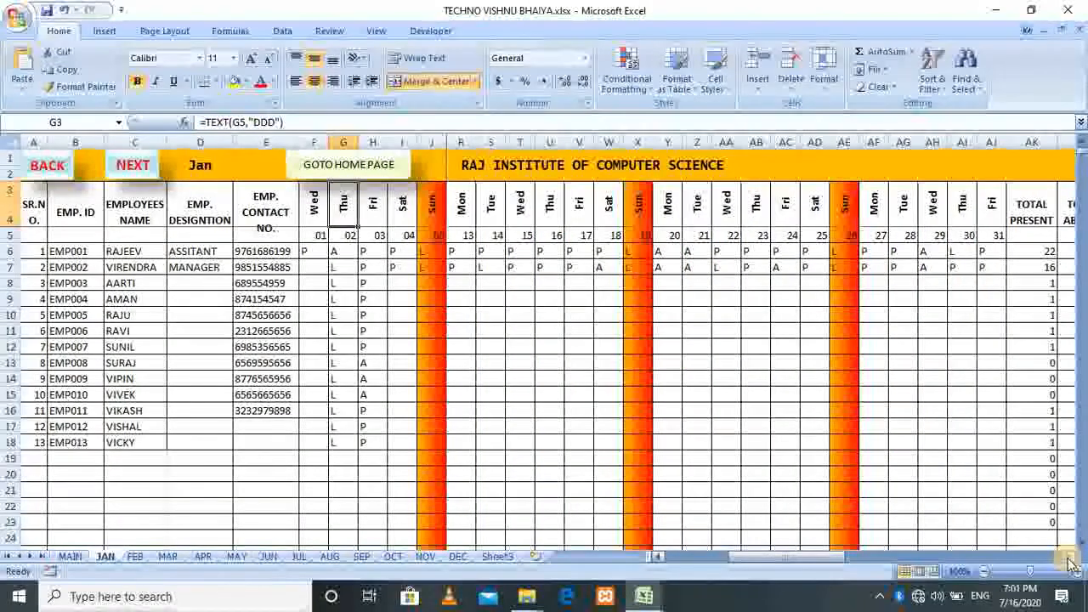
{"action": "left_click", "coordinate": [1069, 559]}
{"action": "left_click", "coordinate": [1069, 559]}
{"action": "left_click", "coordinate": [1068, 559]}
{"action": "left_click", "coordinate": [1069, 558]}
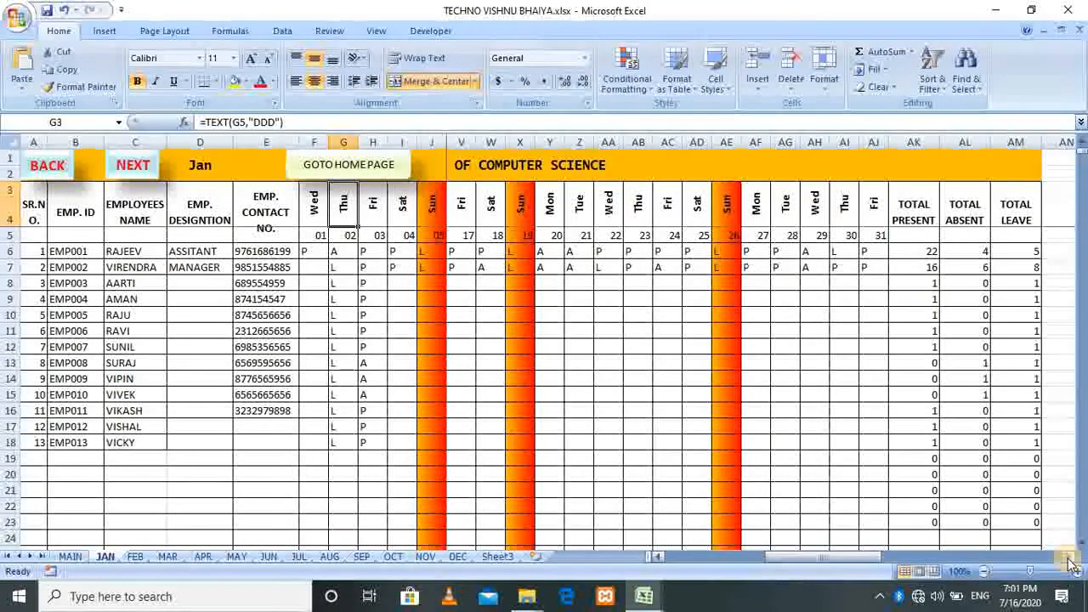
{"action": "left_click", "coordinate": [1070, 558]}
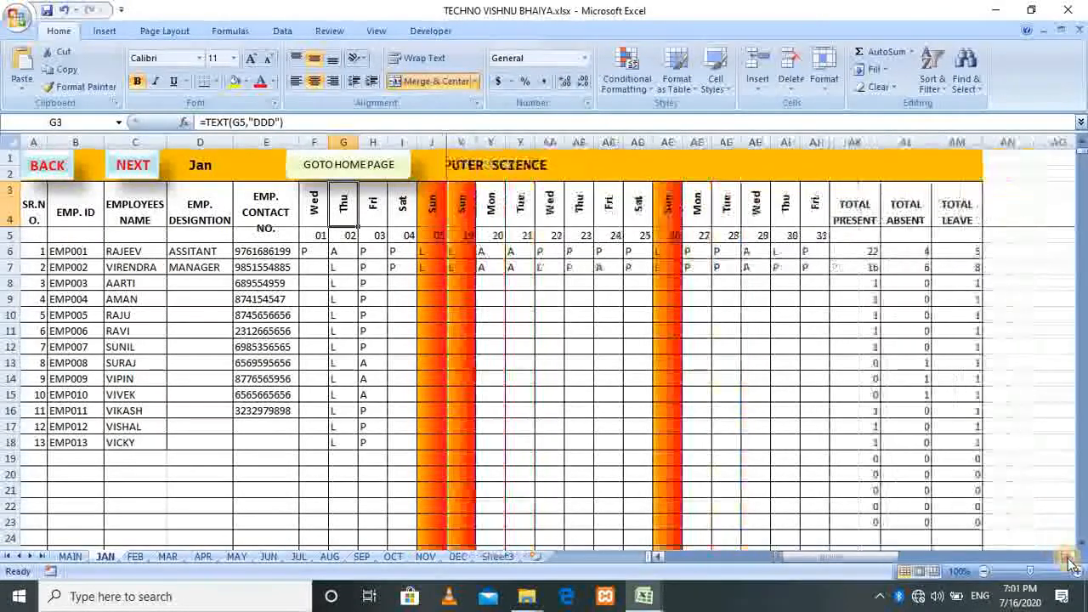
{"action": "left_click", "coordinate": [1070, 558]}
{"action": "left_click", "coordinate": [1070, 558]}
{"action": "left_click", "coordinate": [1070, 558]}
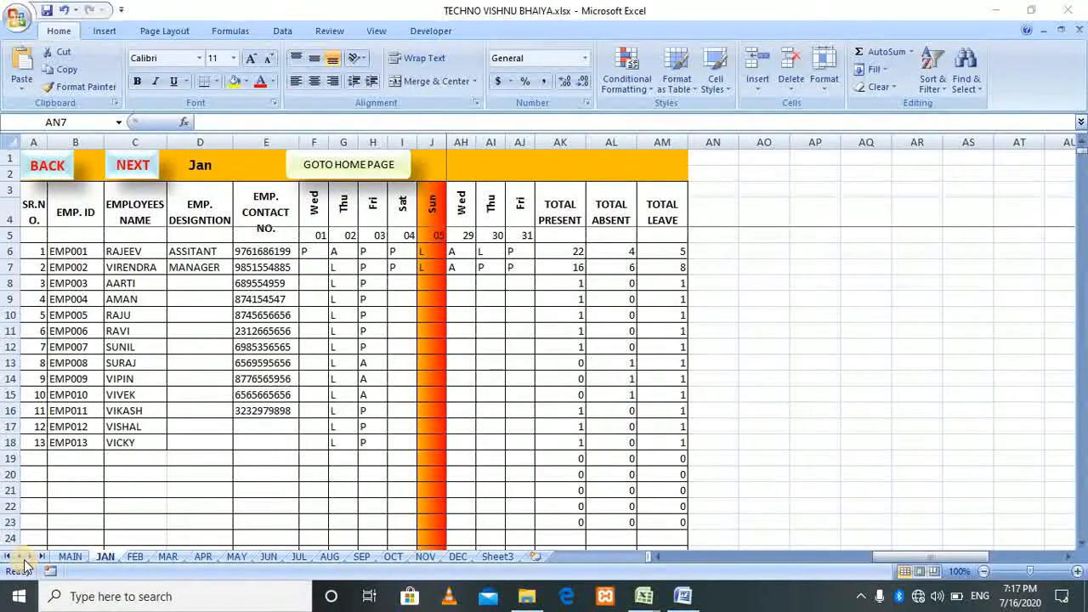
{"action": "left_click", "coordinate": [25, 561]}
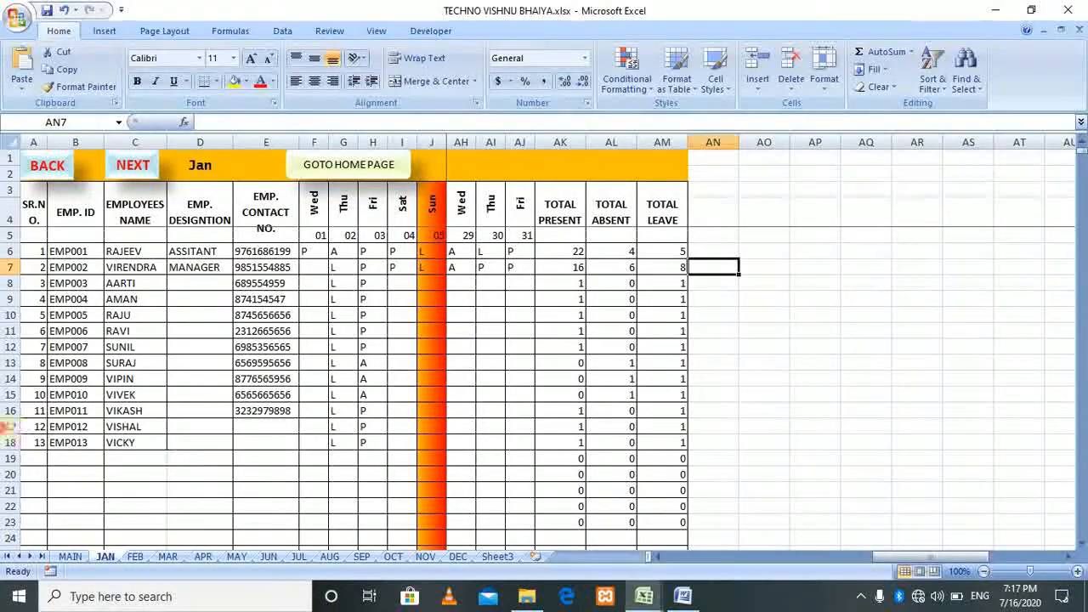
{"action": "left_click", "coordinate": [572, 249]}
{"action": "left_click", "coordinate": [621, 230]}
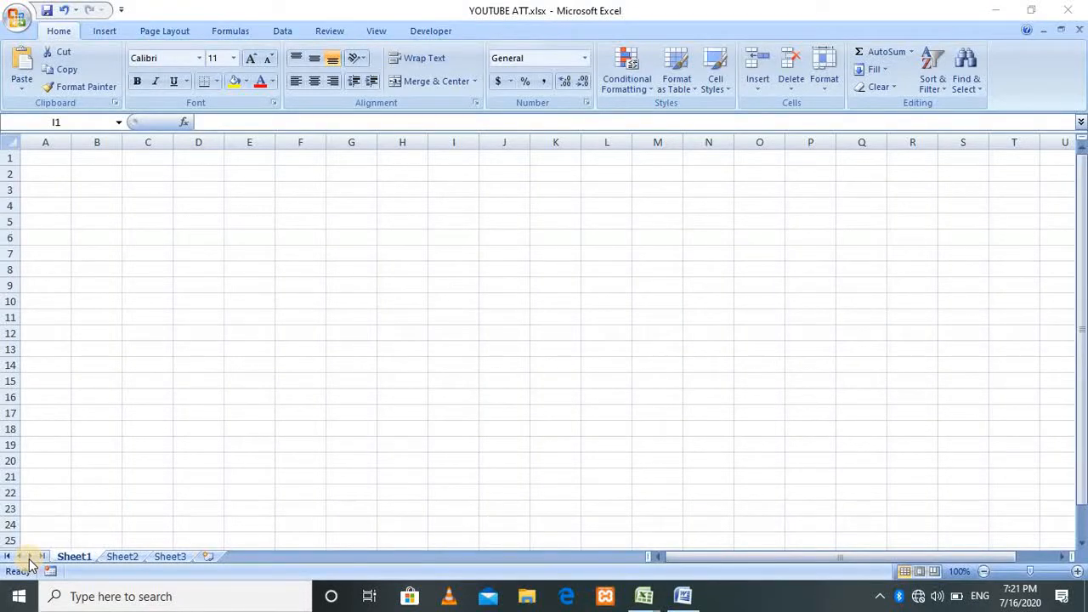
Step: Rename Sheet1 of the YOUTUBE ATT workbook as MAIN
{"action": "left_click", "coordinate": [84, 558]}
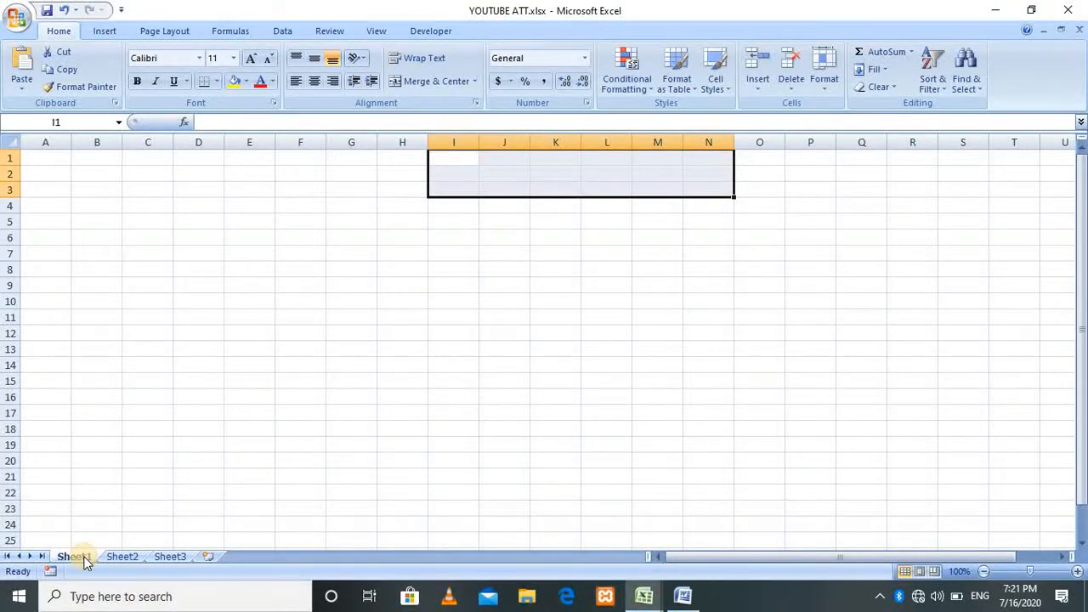
{"action": "right_click", "coordinate": [85, 560]}
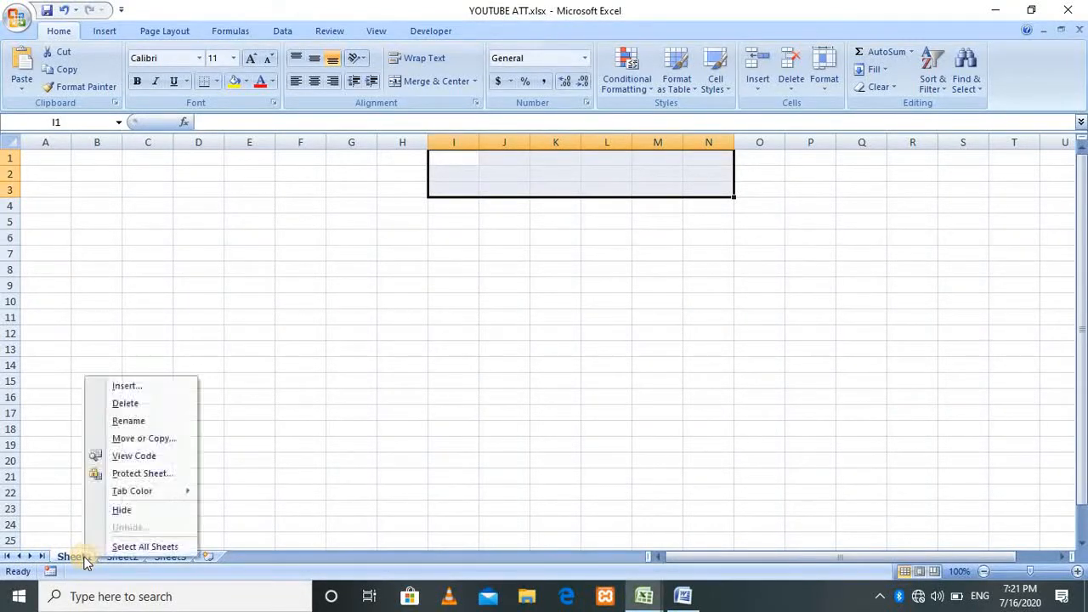
{"action": "left_click", "coordinate": [136, 422]}
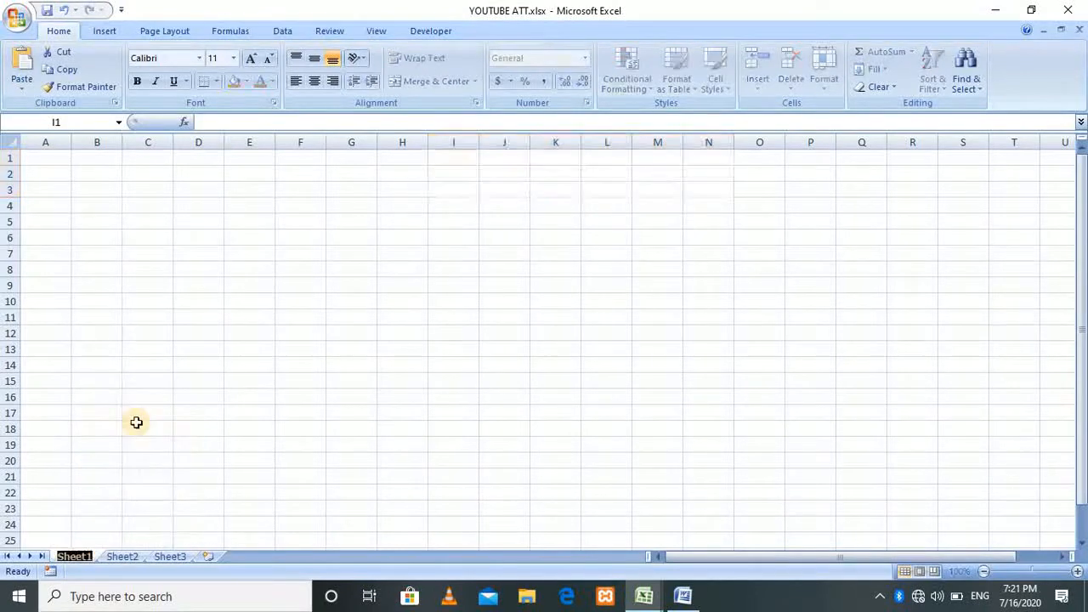
{"action": "type", "text": "MAIN"}
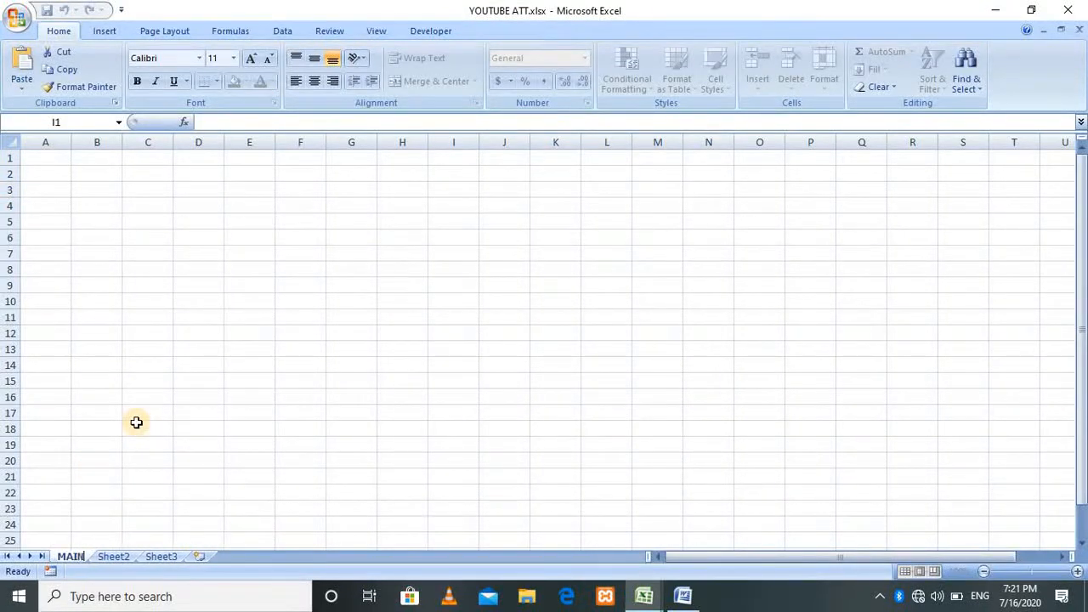
Step: Rename Sheet2 of the workbook as JAN
{"action": "left_click", "coordinate": [128, 558]}
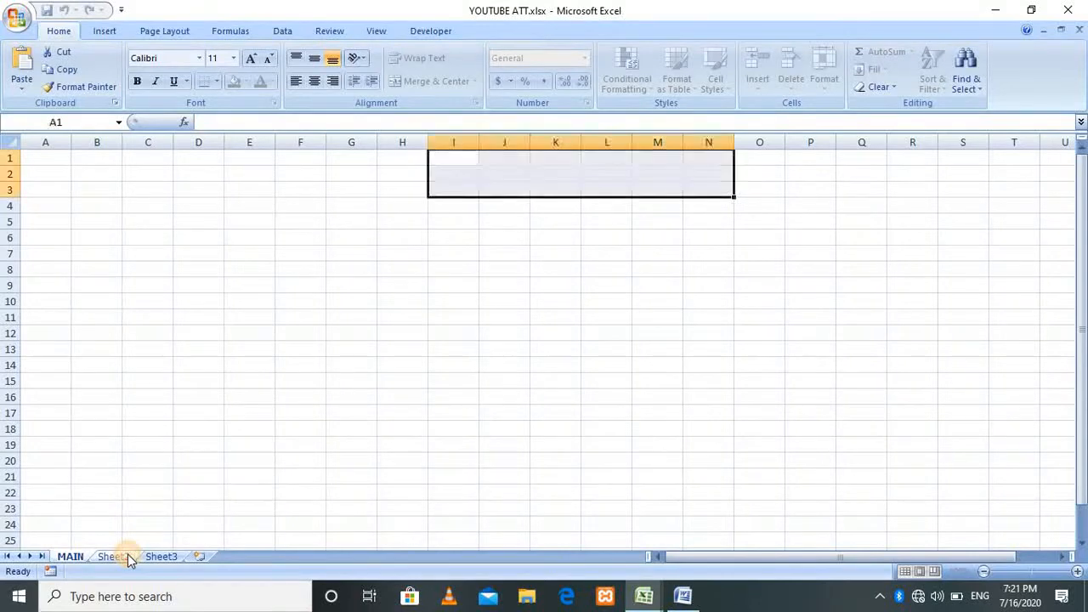
{"action": "right_click", "coordinate": [128, 557]}
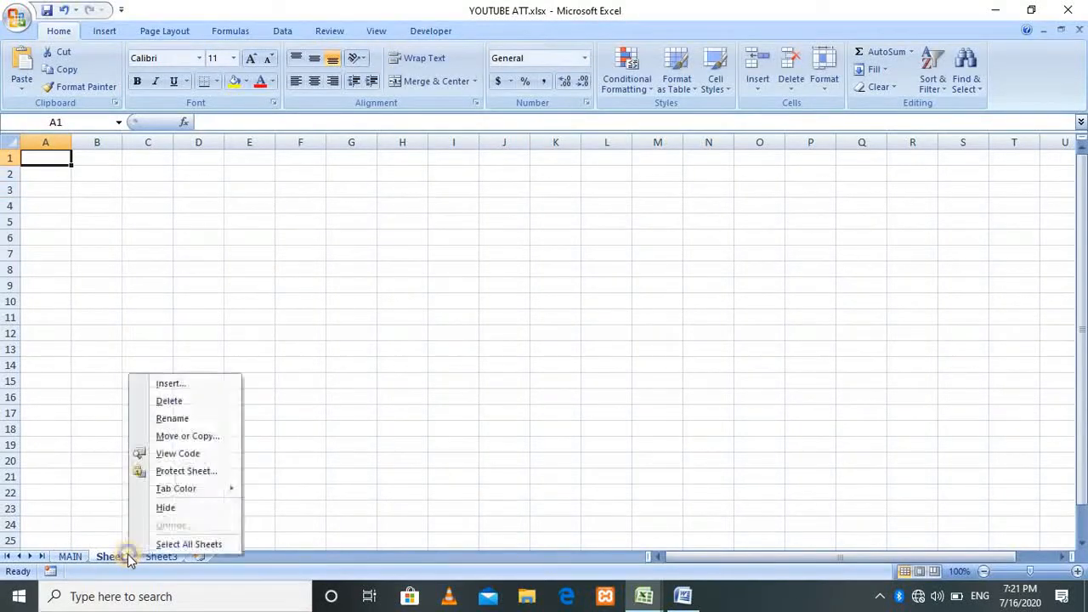
{"action": "left_click", "coordinate": [203, 418]}
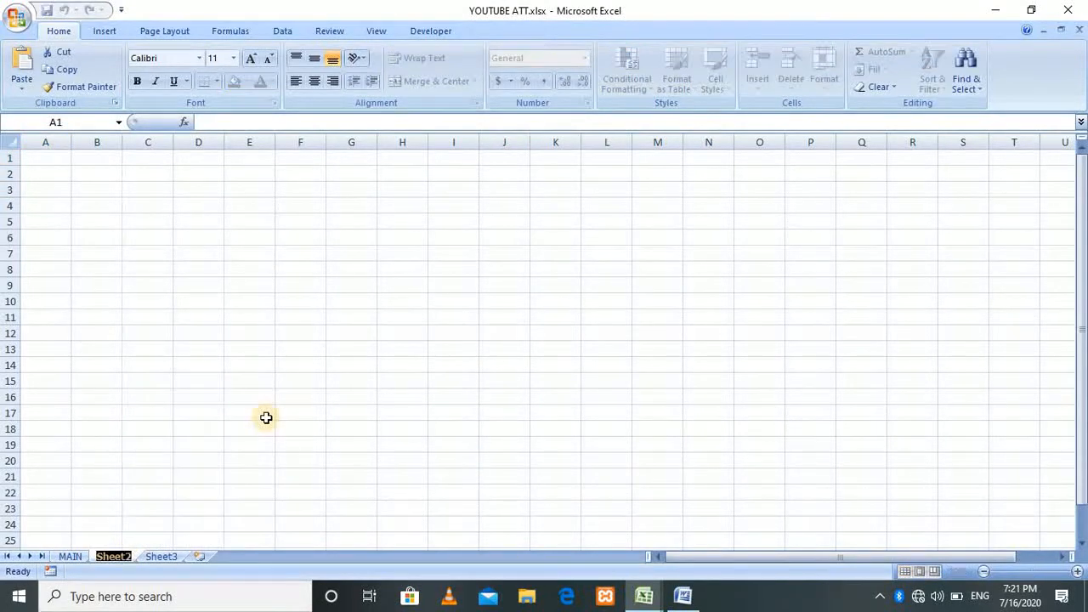
{"action": "type", "text": "JAN"}
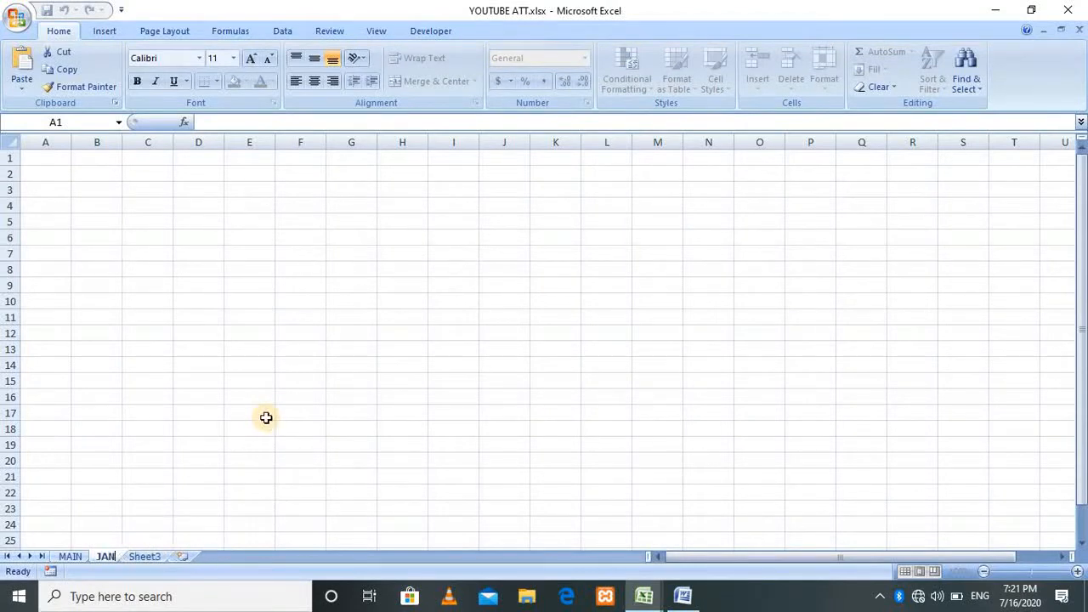
Step: Rename Sheet3 of the workbook as FEB
{"action": "right_click", "coordinate": [142, 557]}
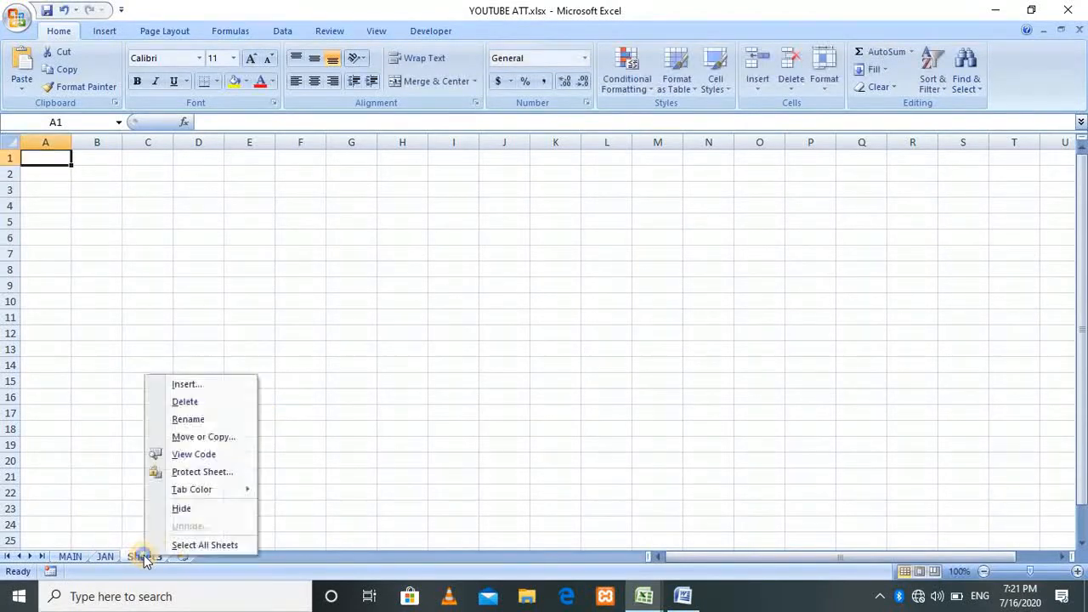
{"action": "left_click", "coordinate": [195, 419]}
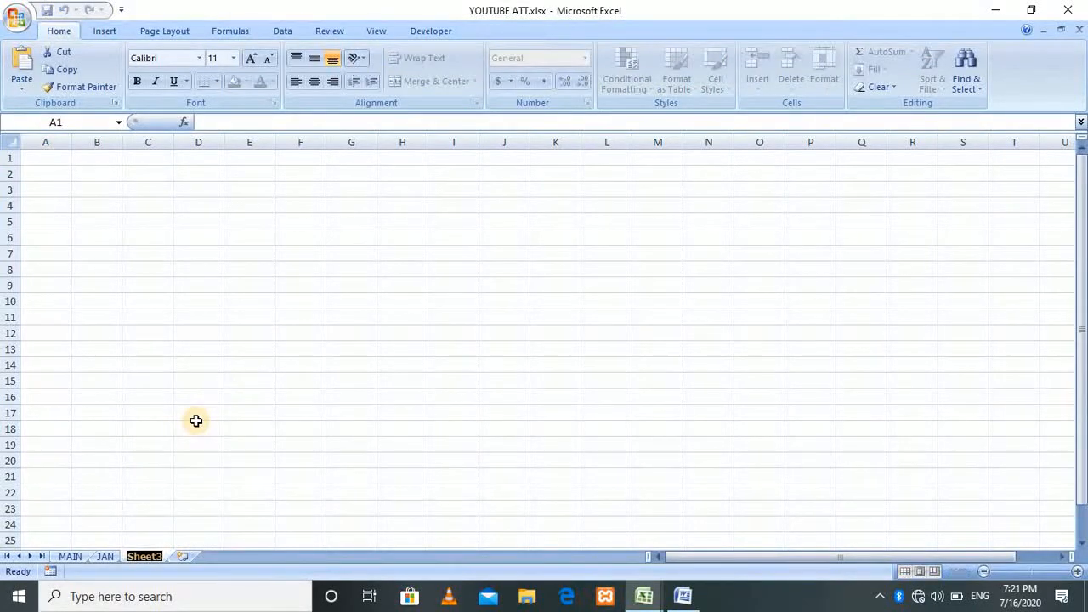
{"action": "type", "text": "FEBE"}
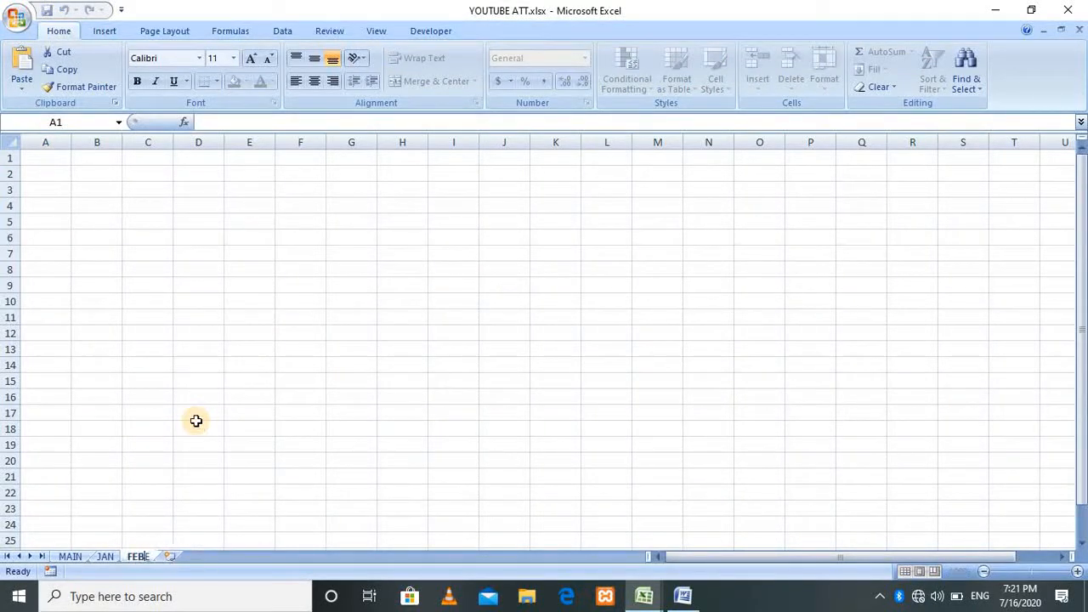
{"action": "key", "text": "BackSpace"}
{"action": "left_click", "coordinate": [141, 451]}
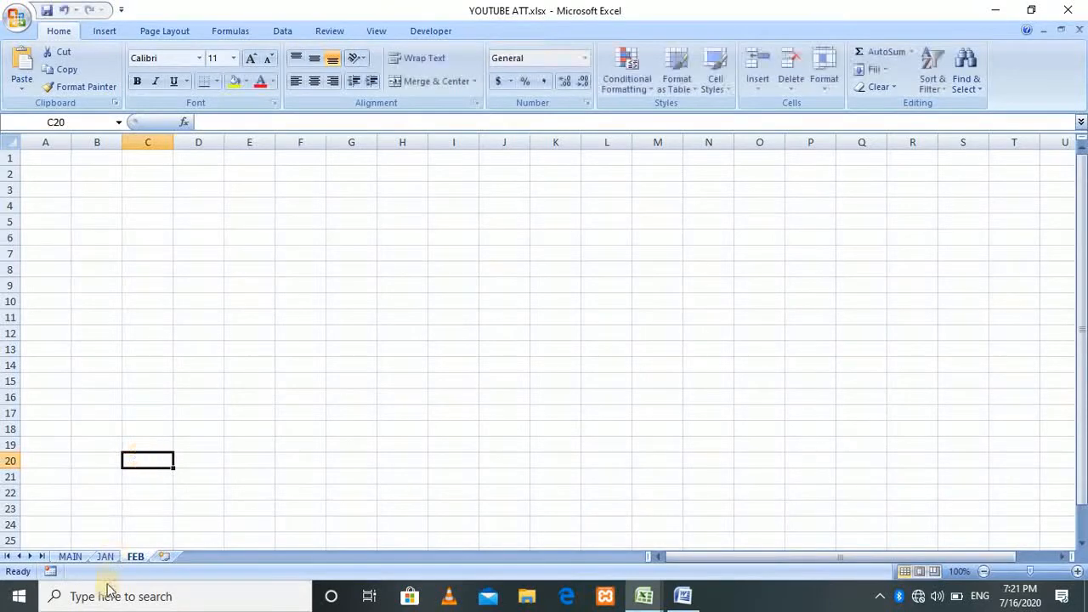
Step: Switch from the new workbook's JAN sheet to the finished attendance workbook and copy its employee details block A3:E19
{"action": "left_click", "coordinate": [103, 557]}
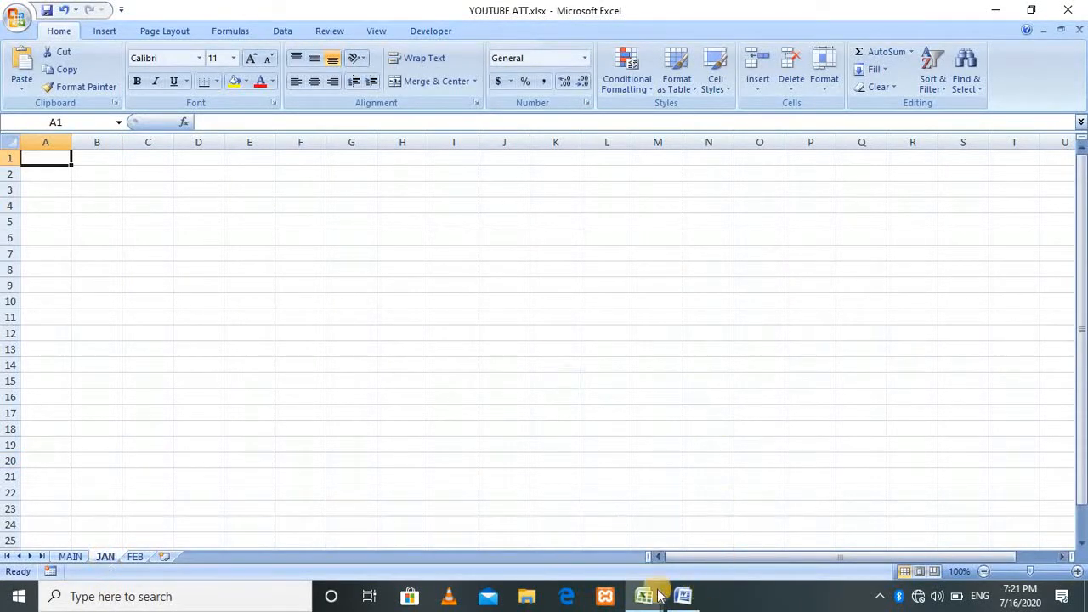
{"action": "mouse_move", "coordinate": [646, 595]}
{"action": "left_click", "coordinate": [576, 535]}
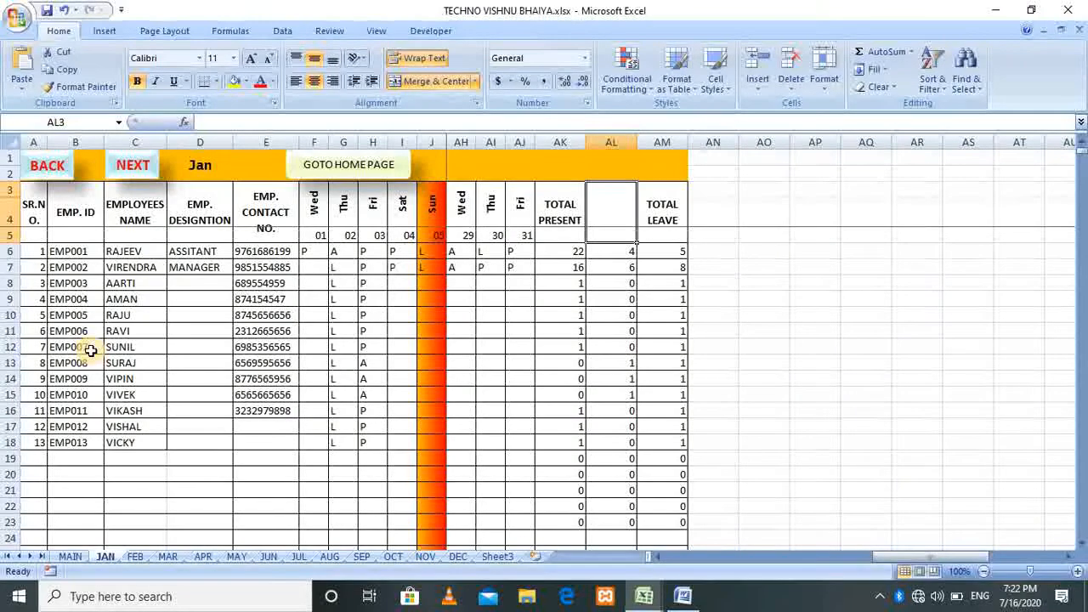
{"action": "left_click_drag", "start_coordinate": [34, 204], "coordinate": [261, 451]}
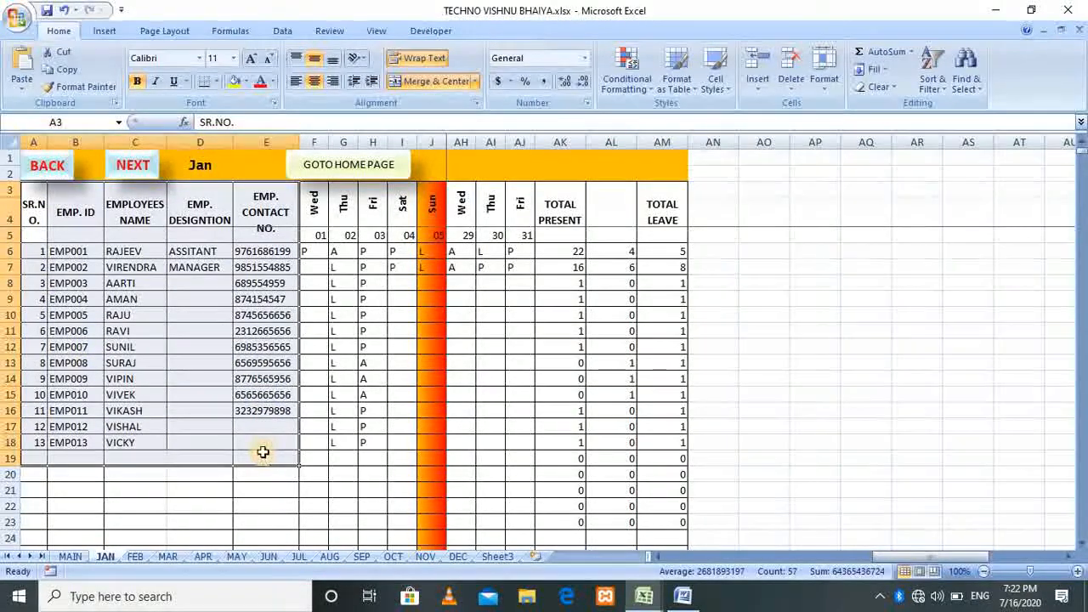
{"action": "key", "text": "ctrl+c"}
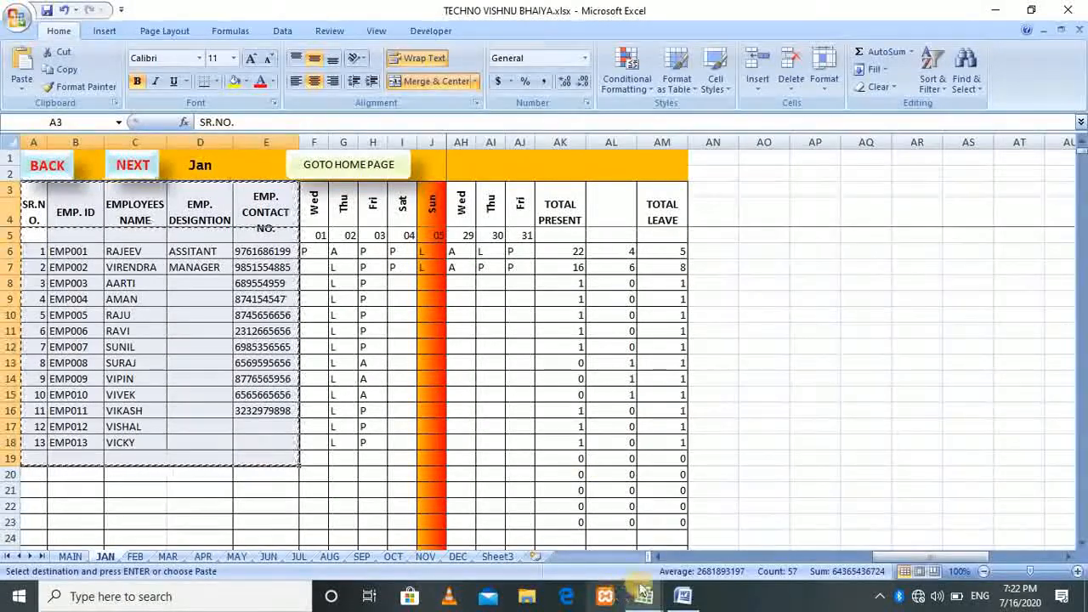
Step: Paste the copied employee details at cell A3 of the JAN sheet in the YOUTUBE ATT workbook
{"action": "mouse_move", "coordinate": [643, 590]}
{"action": "left_click", "coordinate": [669, 542]}
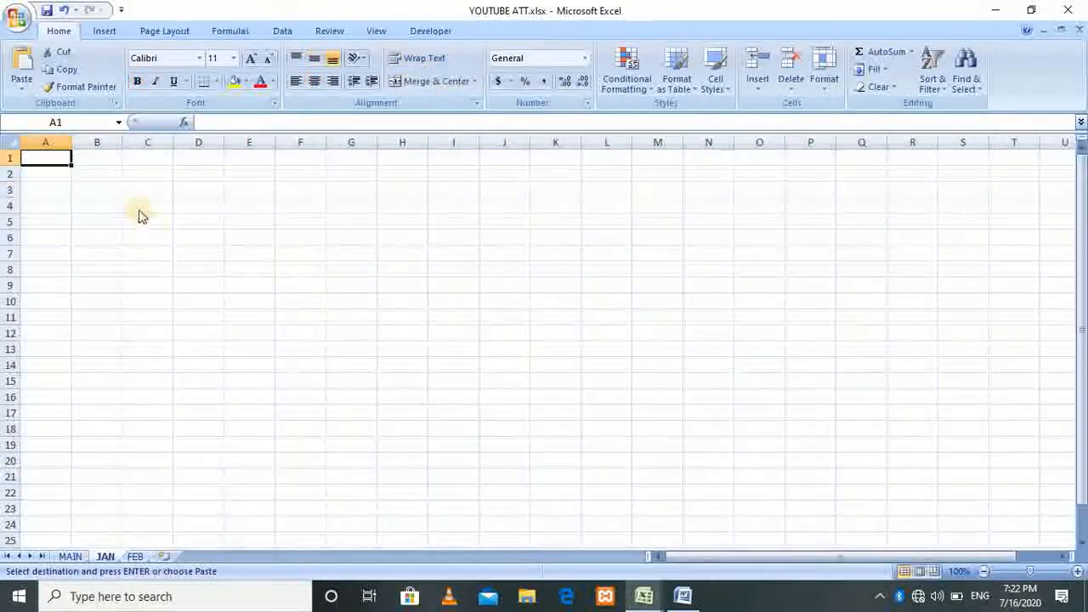
{"action": "left_click", "coordinate": [38, 191]}
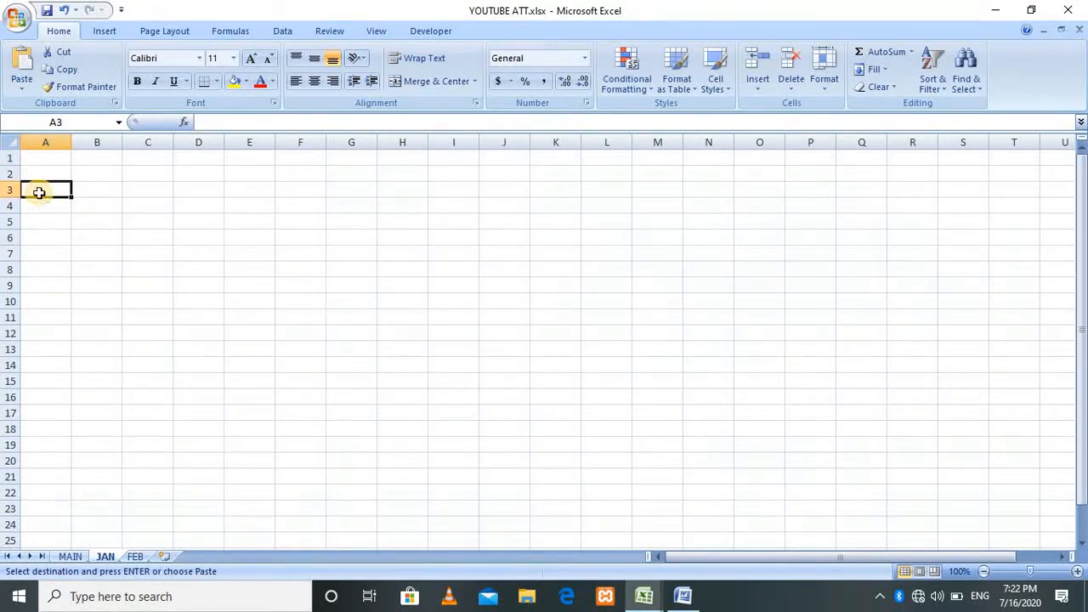
{"action": "key", "text": "Return"}
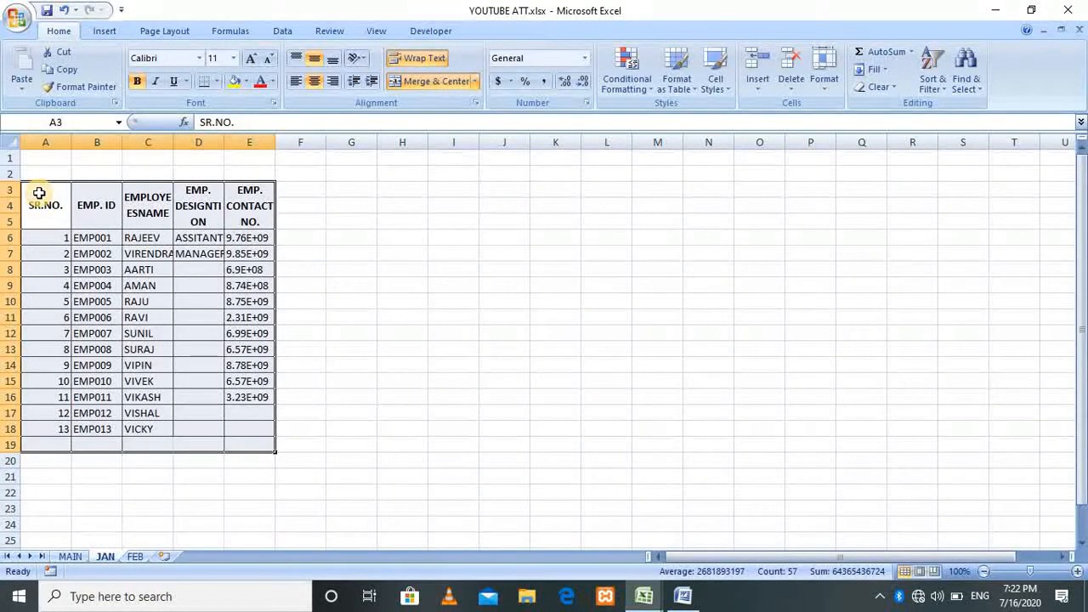
{"action": "left_click", "coordinate": [297, 204]}
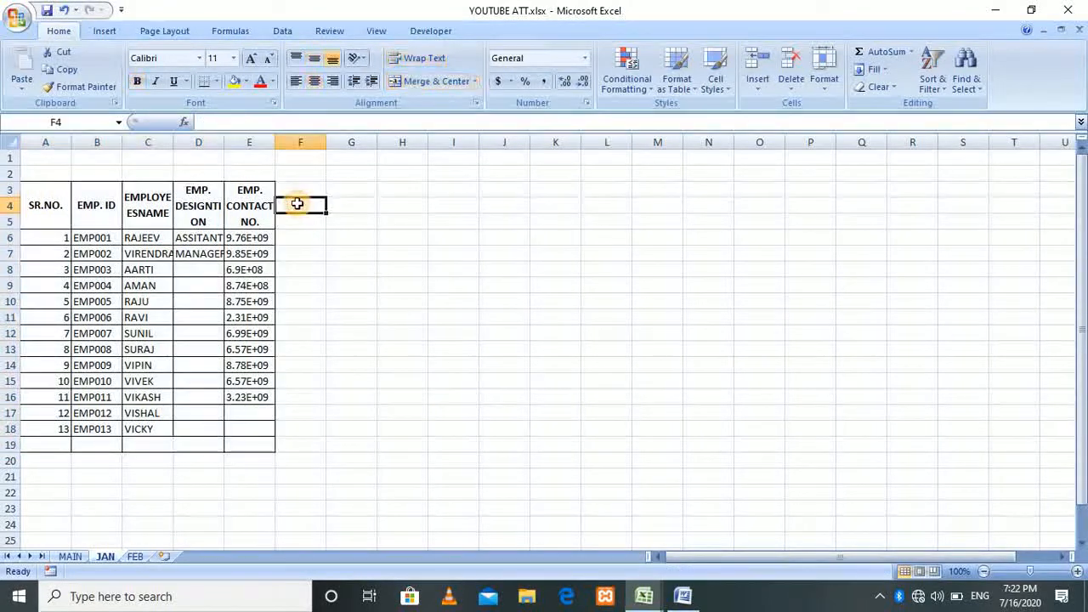
Step: Narrow the SR.NO. column and correct the header in C3 to read EMPLOYEES NAME with a space
{"action": "left_click", "coordinate": [41, 205]}
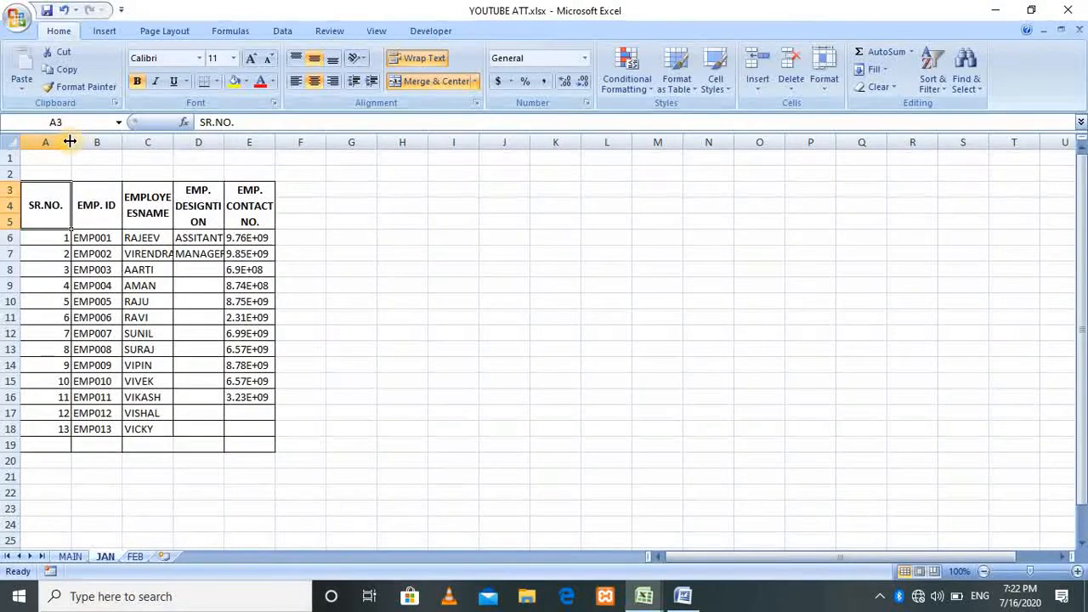
{"action": "left_click_drag", "start_coordinate": [71, 142], "coordinate": [45, 143]}
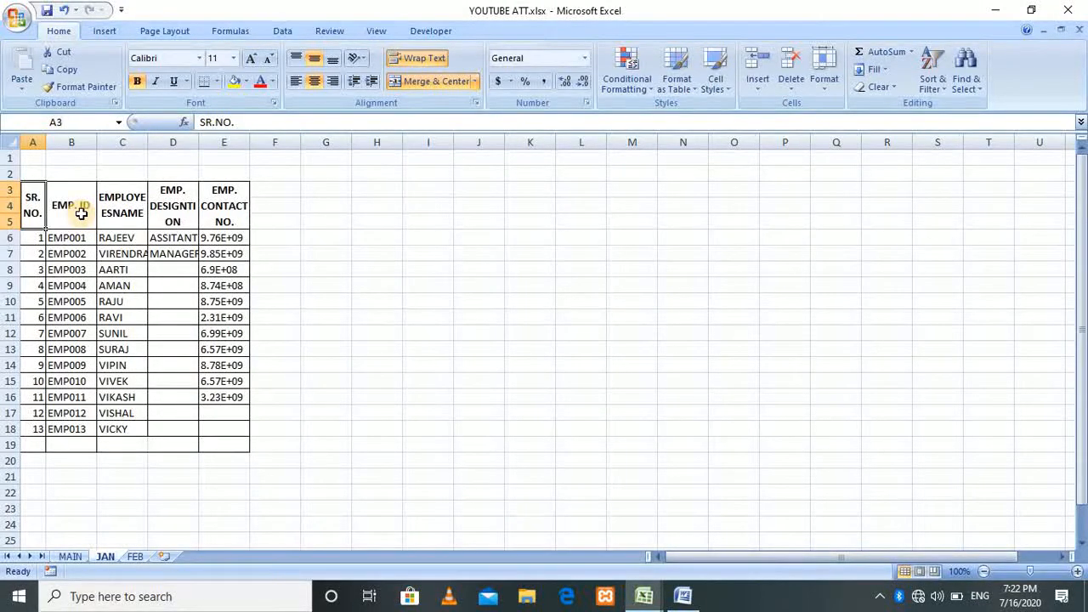
{"action": "left_click", "coordinate": [136, 214]}
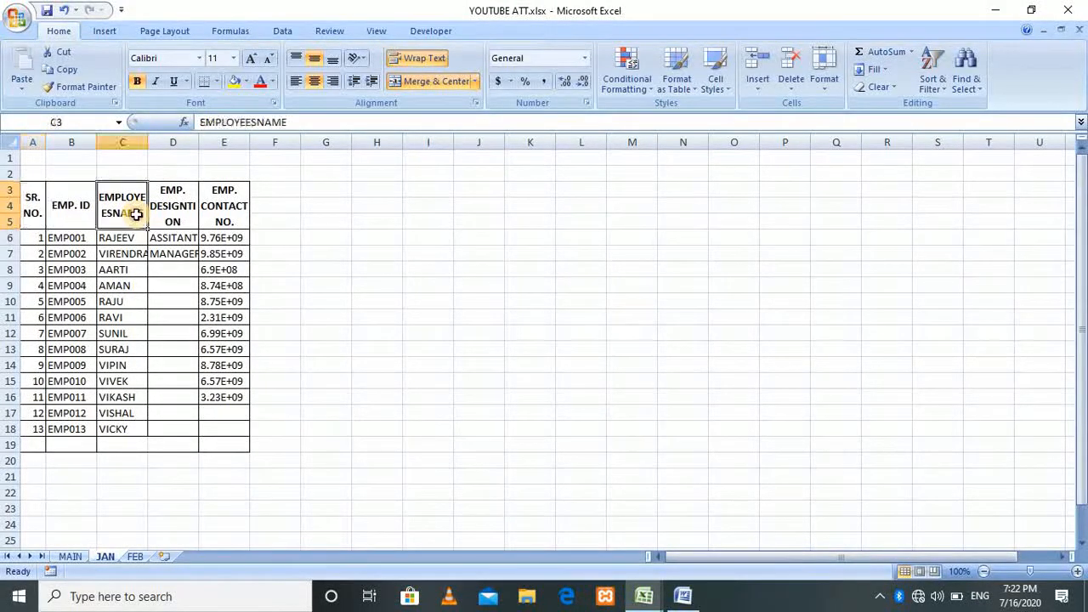
{"action": "left_click", "coordinate": [258, 122]}
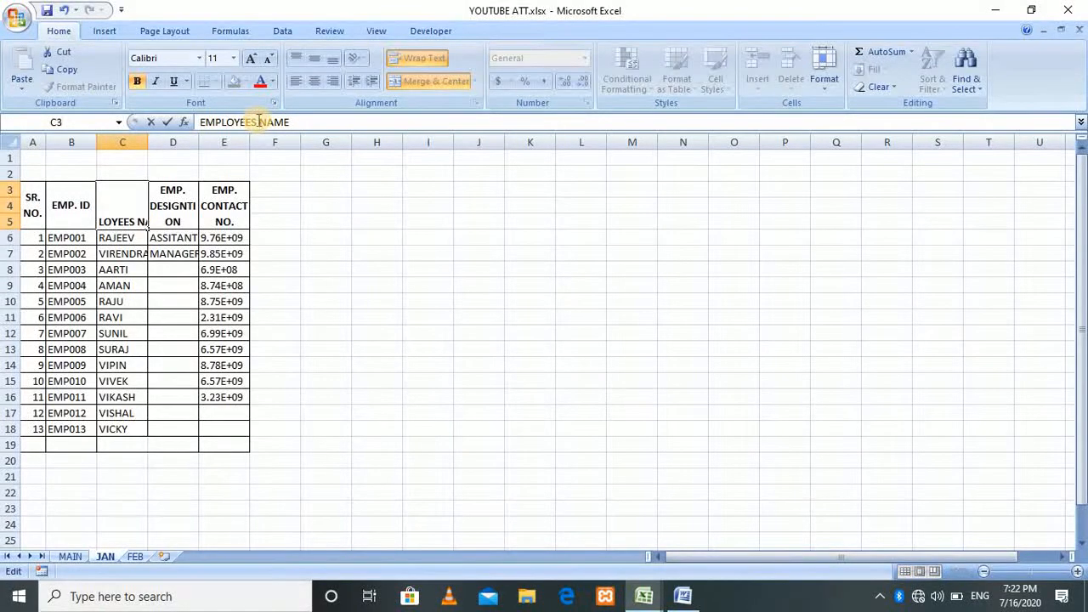
{"action": "key", "text": "Return"}
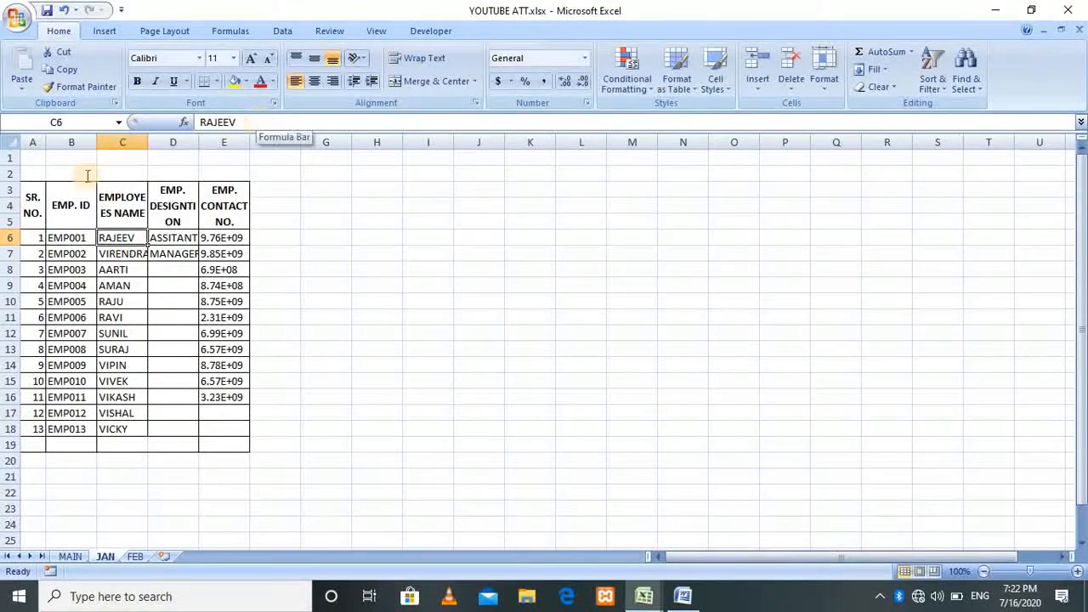
Step: Widen column C to fit its header and centre the employee names in C6:C19
{"action": "left_click", "coordinate": [139, 138]}
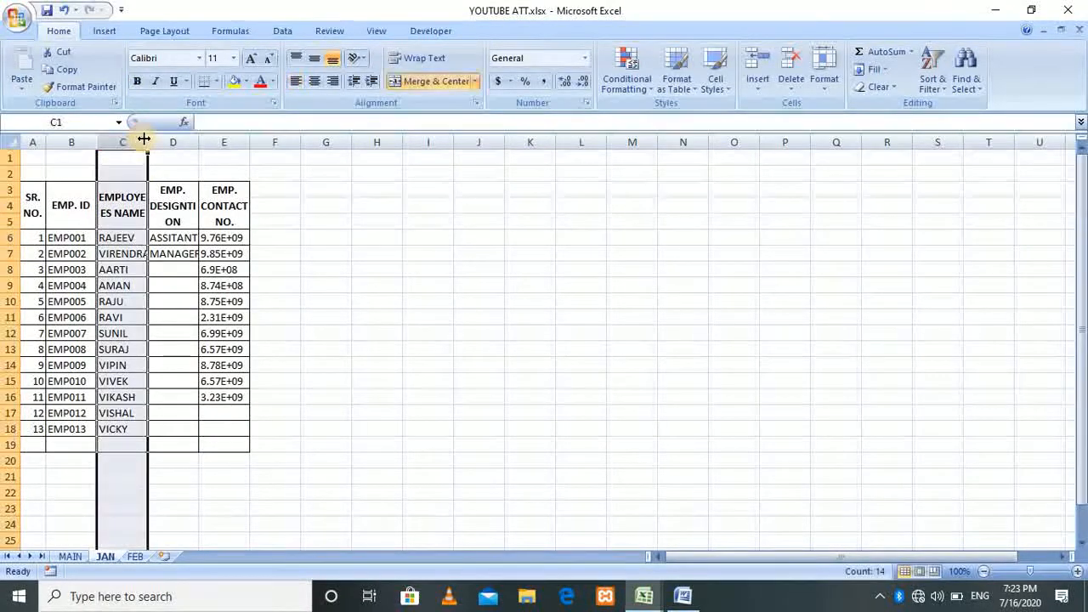
{"action": "left_click_drag", "start_coordinate": [147, 139], "coordinate": [178, 143]}
{"action": "left_click_drag", "start_coordinate": [127, 241], "coordinate": [145, 442]}
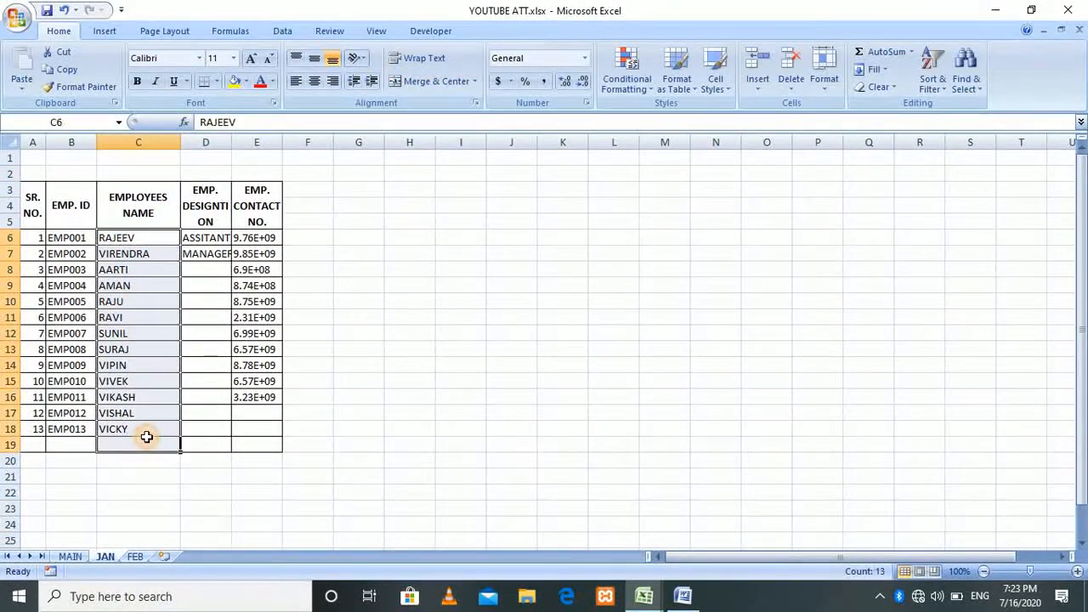
{"action": "left_click", "coordinate": [314, 82]}
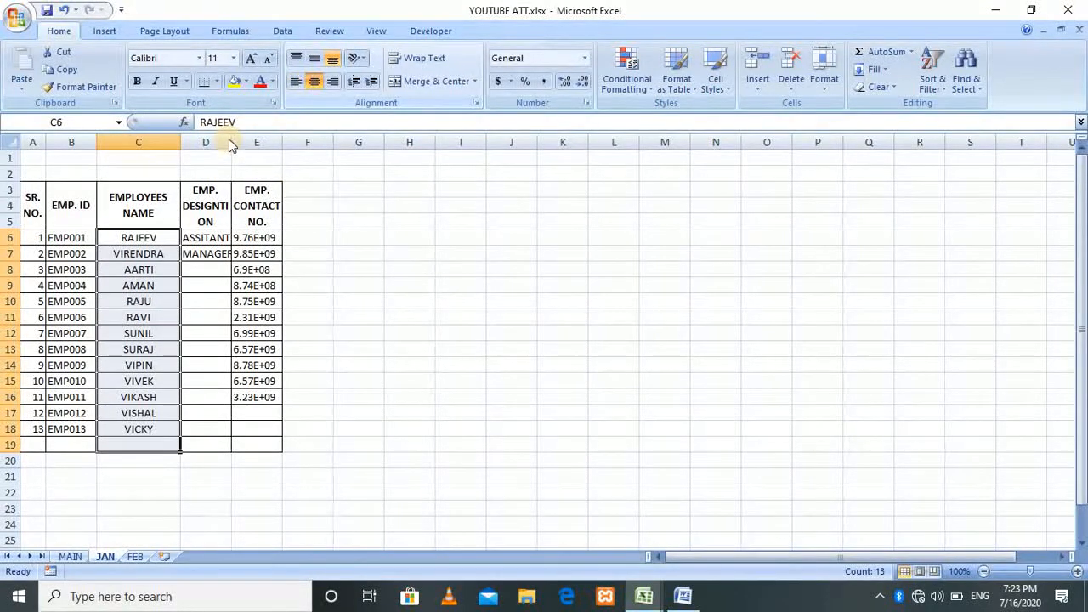
Step: Widen the employee designation and contact number columns, D and E, to fit their entries
{"action": "left_click_drag", "start_coordinate": [232, 140], "coordinate": [233, 139]}
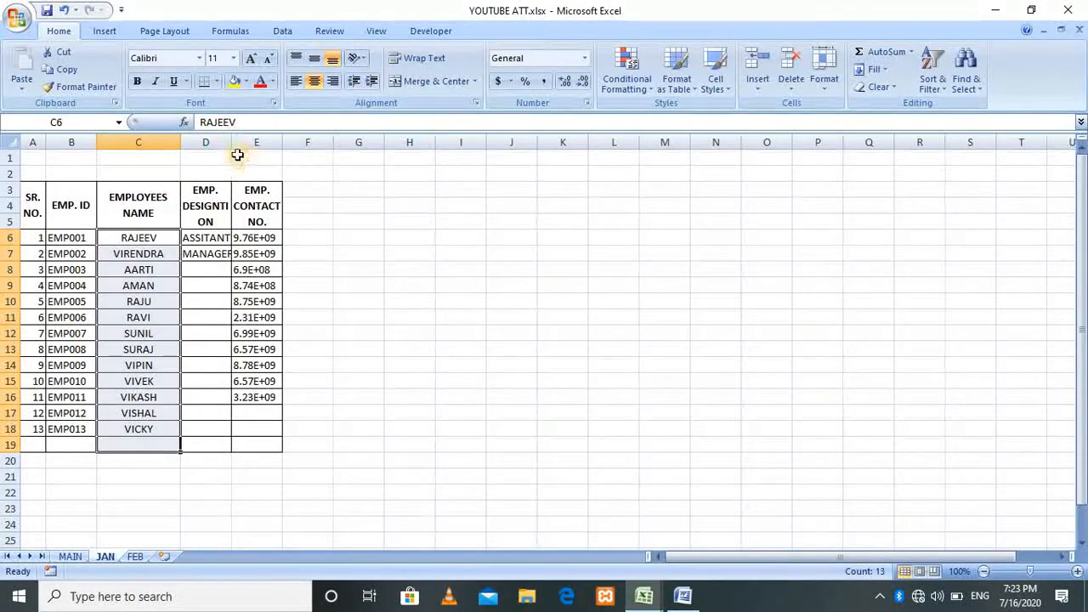
{"action": "left_click_drag", "start_coordinate": [231, 141], "coordinate": [242, 144]}
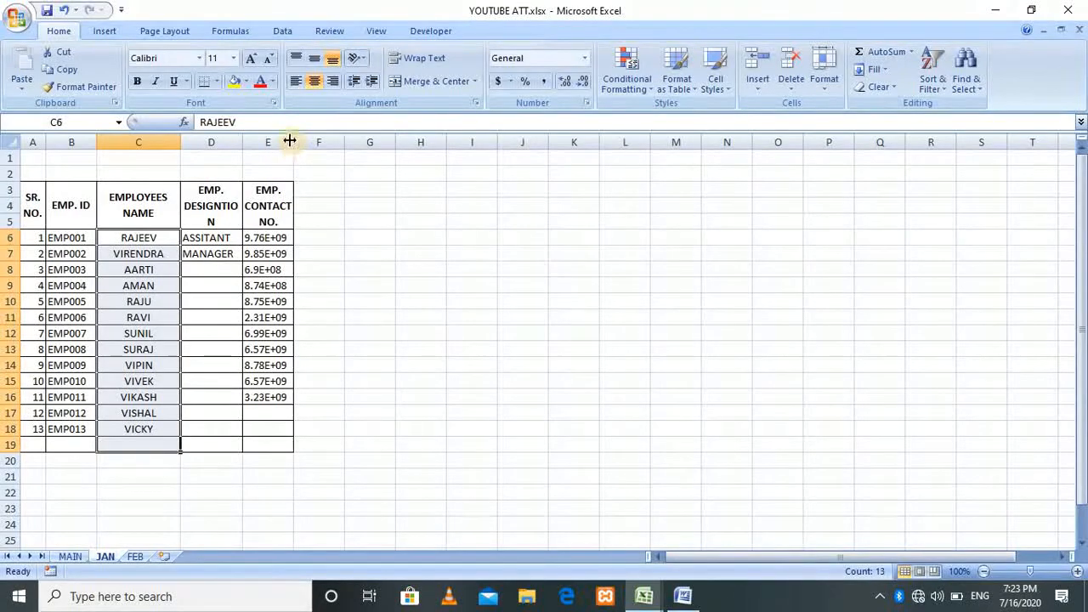
{"action": "left_click_drag", "start_coordinate": [290, 141], "coordinate": [311, 145]}
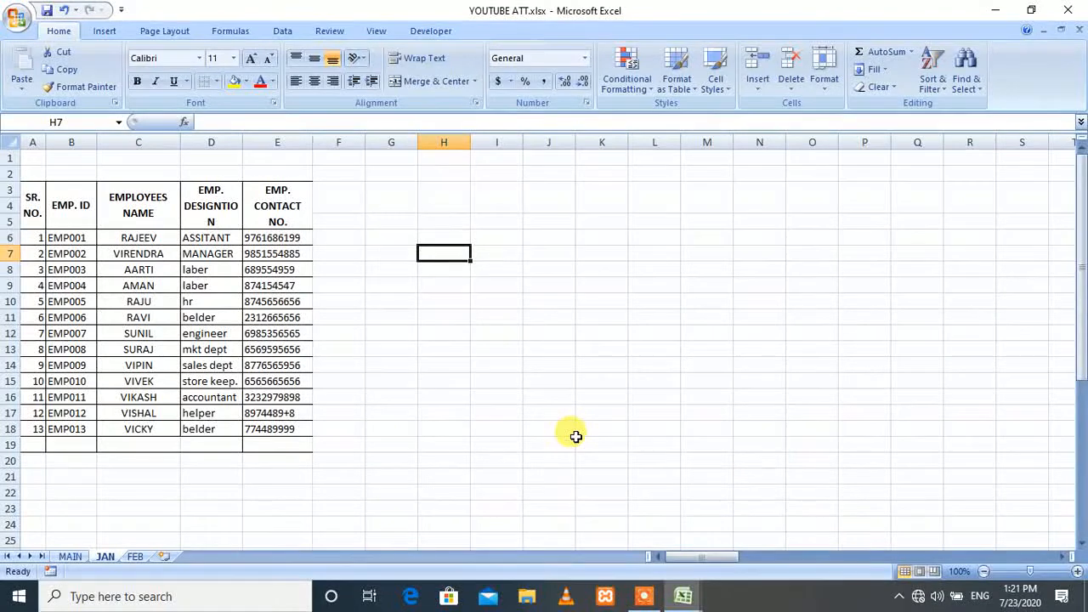
Step: Enter the numbers 01 in F7 and 02 in G7 beside the employee table, and narrow column F slightly
{"action": "left_click", "coordinate": [338, 206]}
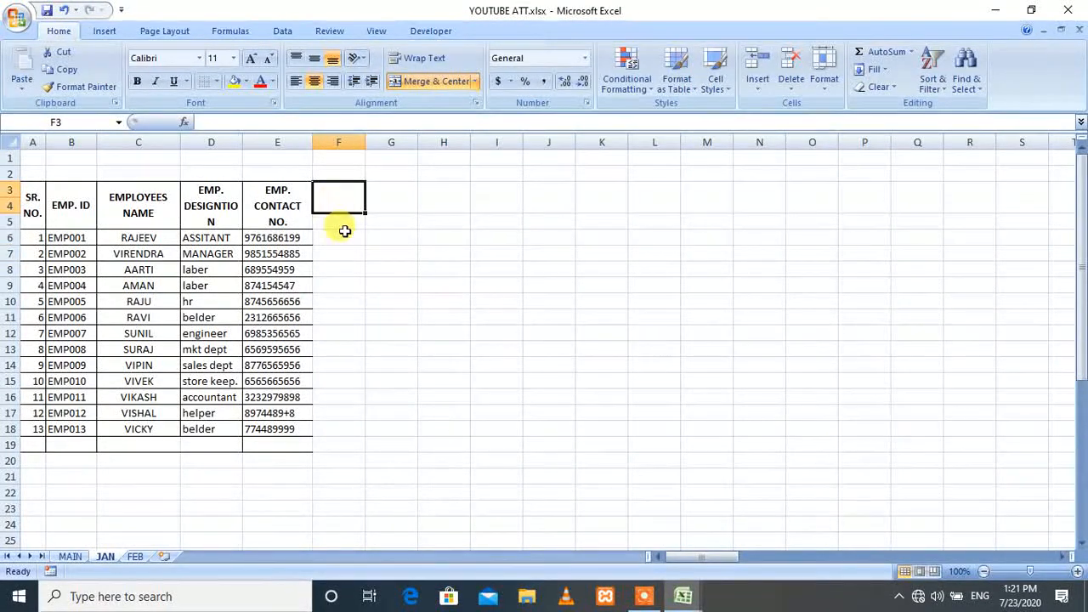
{"action": "left_click", "coordinate": [340, 223]}
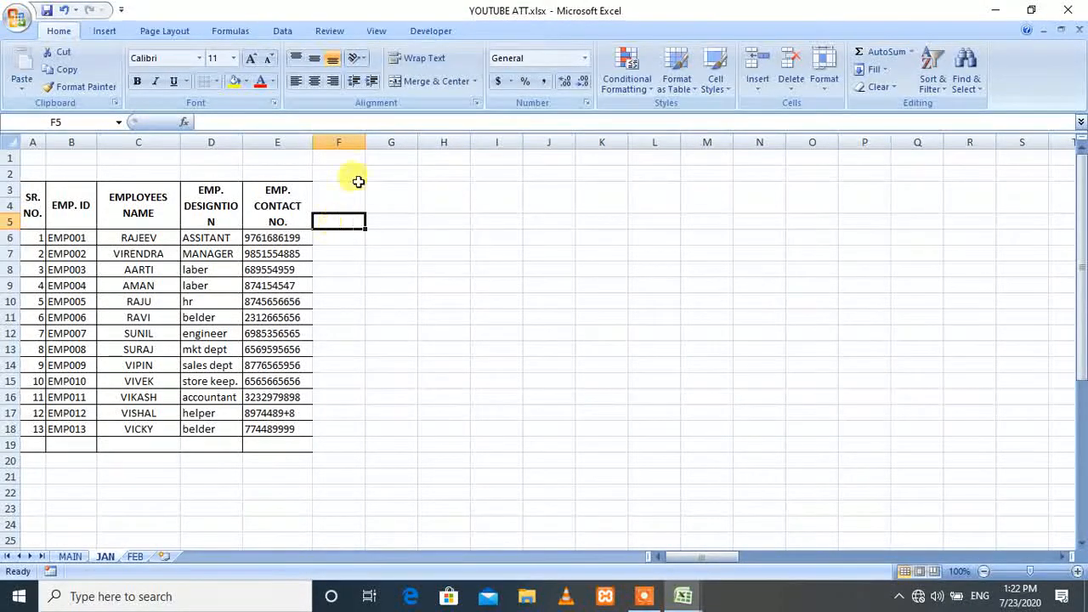
{"action": "left_click", "coordinate": [339, 136]}
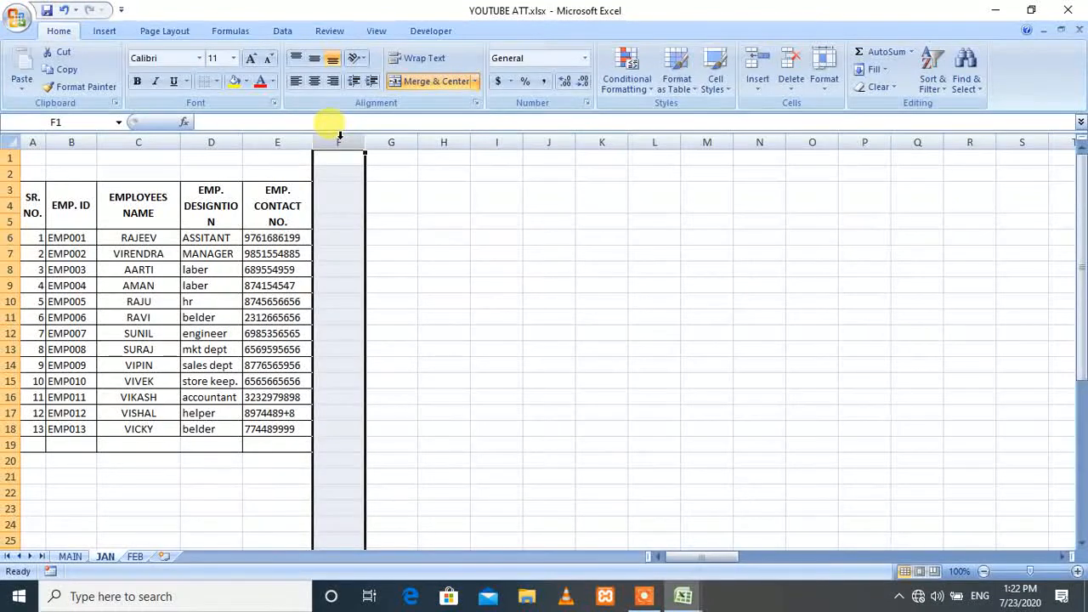
{"action": "left_click", "coordinate": [347, 218]}
{"action": "left_click", "coordinate": [343, 247]}
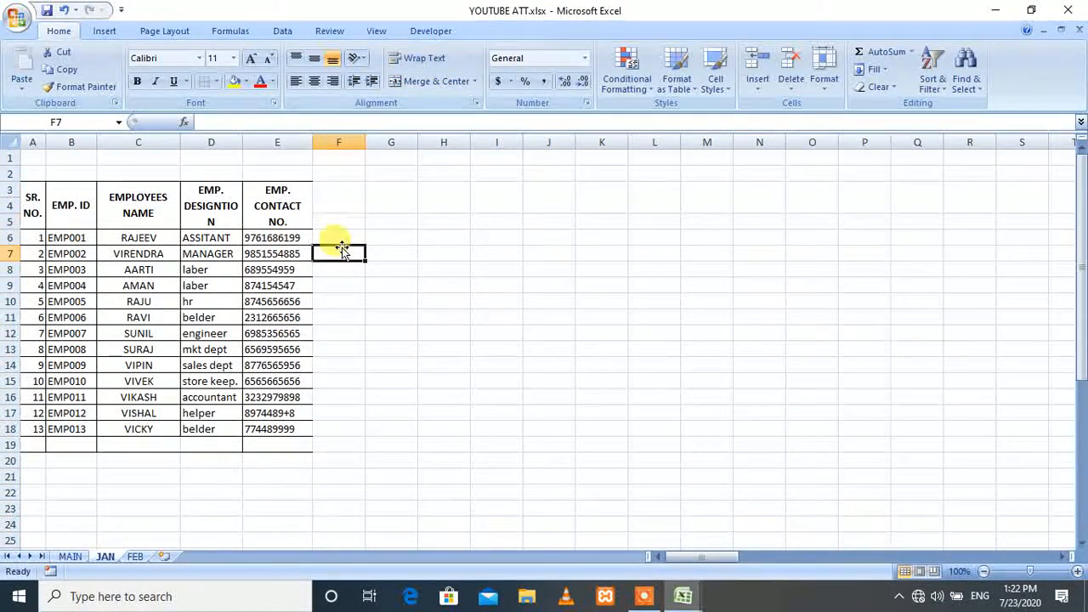
{"action": "type", "text": "01"}
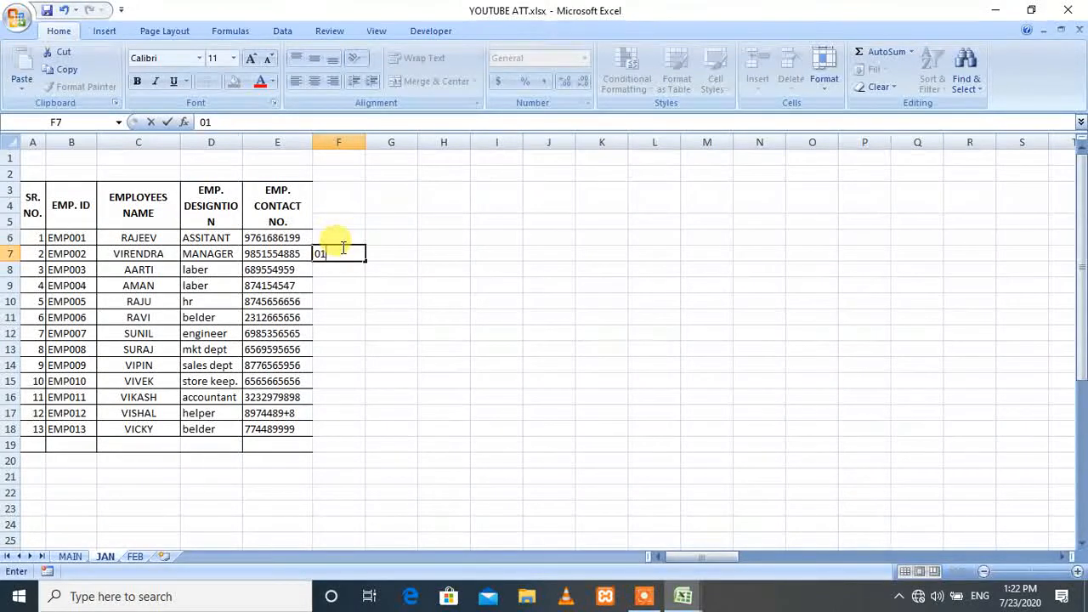
{"action": "left_click", "coordinate": [385, 247]}
{"action": "type", "text": "02"}
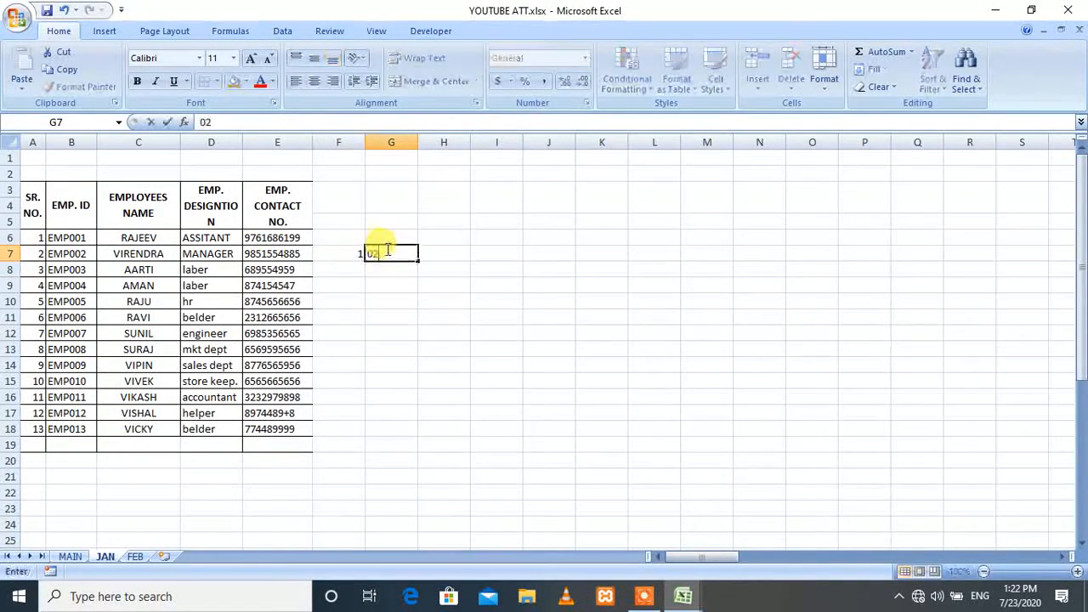
{"action": "left_click", "coordinate": [434, 270]}
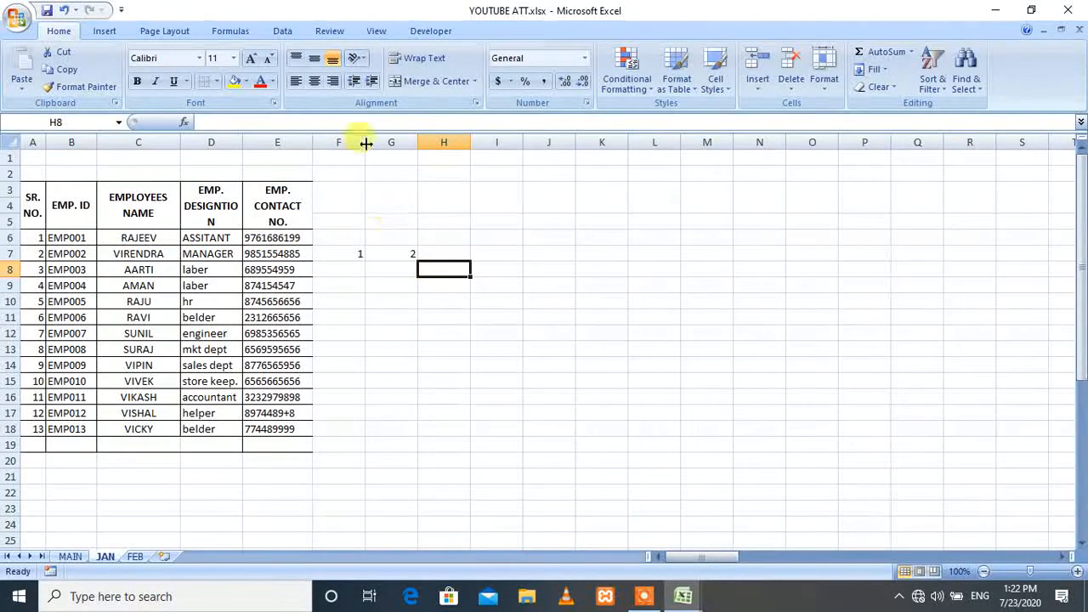
{"action": "left_click_drag", "start_coordinate": [364, 142], "coordinate": [360, 142]}
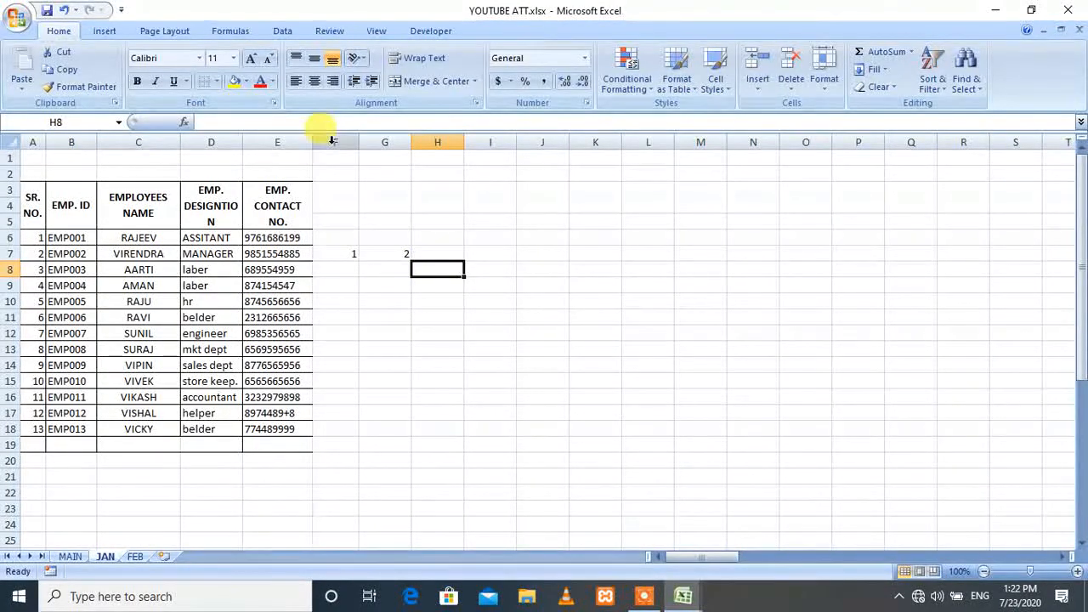
Step: Narrow columns F through AJ together to one equal, smaller width for the daily attendance entries
{"action": "left_click", "coordinate": [331, 141]}
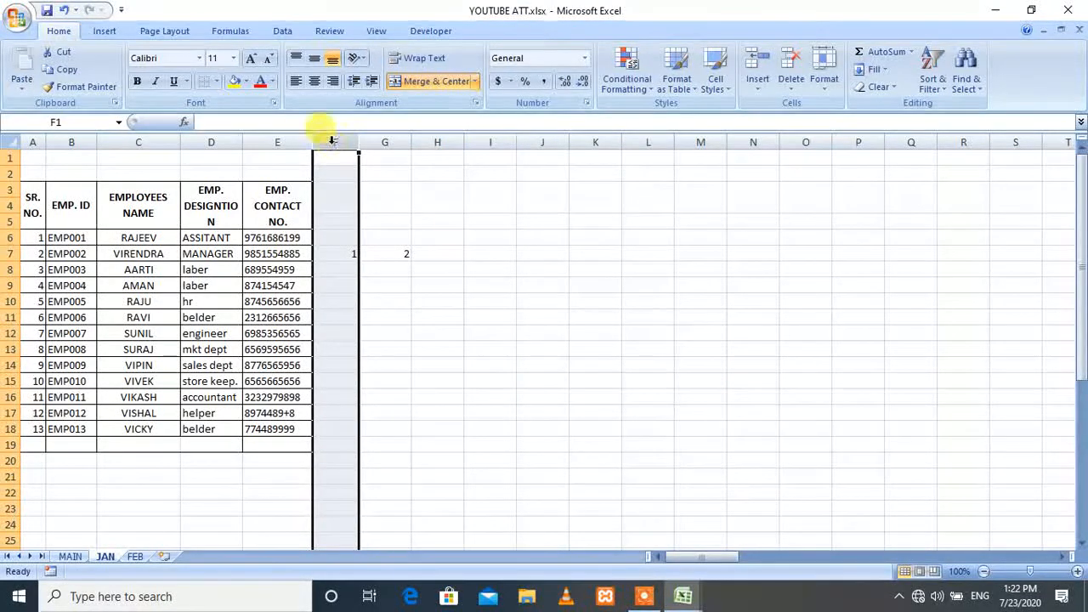
{"action": "key", "text": "shift+Right"}
{"action": "key", "text": "shift+Right"}
{"action": "key", "text": "shift+Right"}
{"action": "key", "text": "shift+Right"}
{"action": "key", "text": "shift+Right"}
{"action": "key", "text": "shift+Right"}
{"action": "key", "text": "shift+Right"}
{"action": "key", "text": "shift+Right"}
{"action": "key", "text": "shift+Right"}
{"action": "key", "text": "shift+Right"}
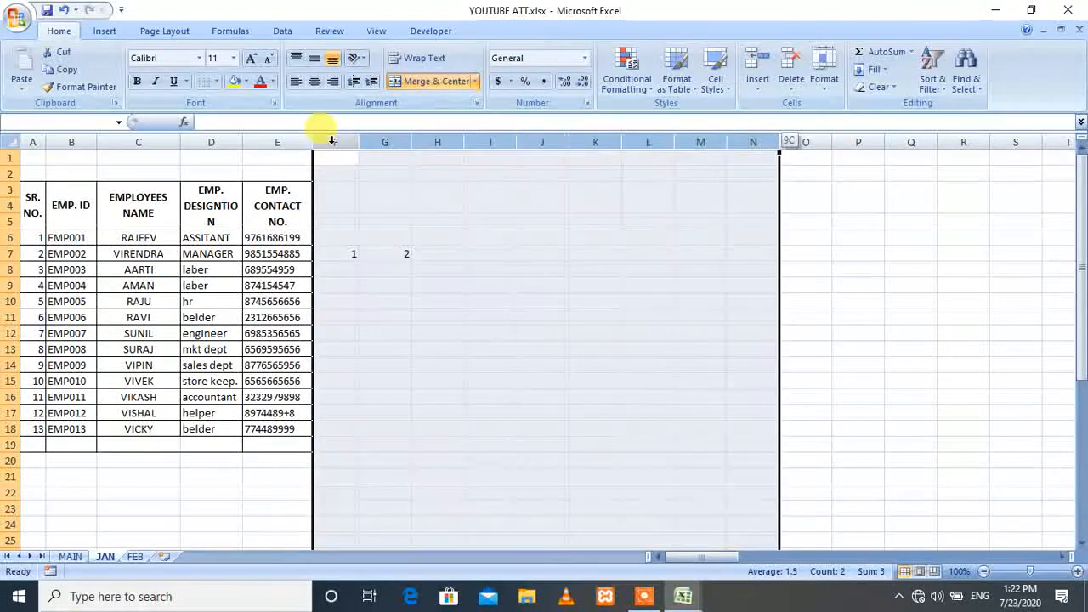
{"action": "key", "text": "shift+Right"}
{"action": "key", "text": "shift+Right"}
{"action": "key", "text": "shift+Right"}
{"action": "key", "text": "shift+Right"}
{"action": "key", "text": "shift+Right"}
{"action": "key", "text": "shift+Right"}
{"action": "key", "text": "shift+Right"}
{"action": "key", "text": "shift+Right"}
{"action": "key", "text": "shift+Right"}
{"action": "key", "text": "shift+Right"}
{"action": "key", "text": "shift+Right"}
{"action": "key", "text": "shift+Right"}
{"action": "key", "text": "shift+Right"}
{"action": "key", "text": "shift+Right"}
{"action": "key", "text": "shift+Right"}
{"action": "key", "text": "shift+Right"}
{"action": "key", "text": "shift+Right"}
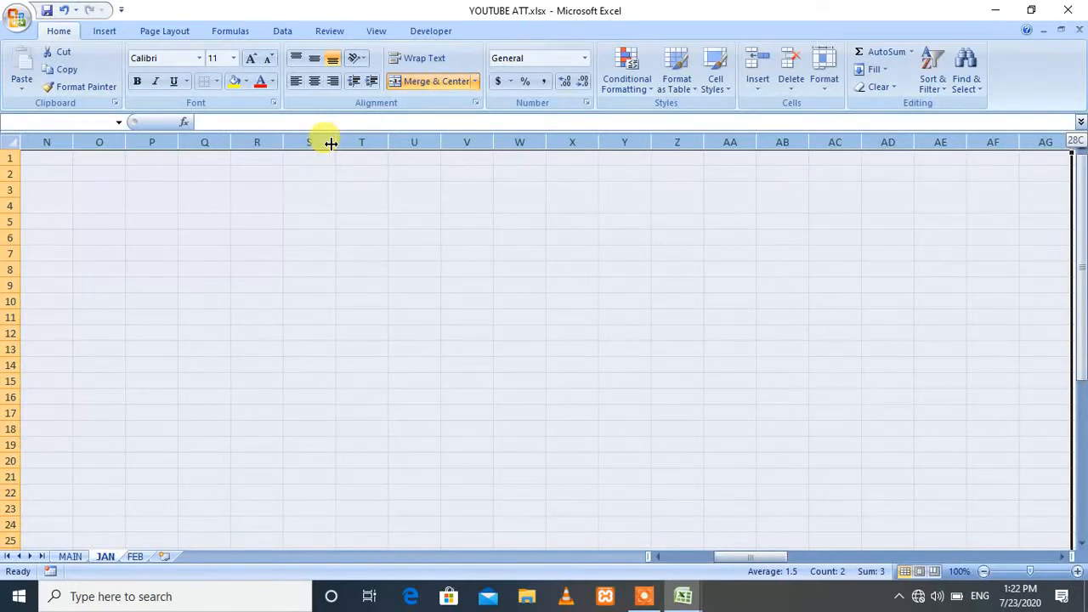
{"action": "left_click_drag", "start_coordinate": [330, 144], "coordinate": [1073, 142]}
{"action": "left_click", "coordinate": [1062, 557]}
{"action": "left_click", "coordinate": [1062, 557]}
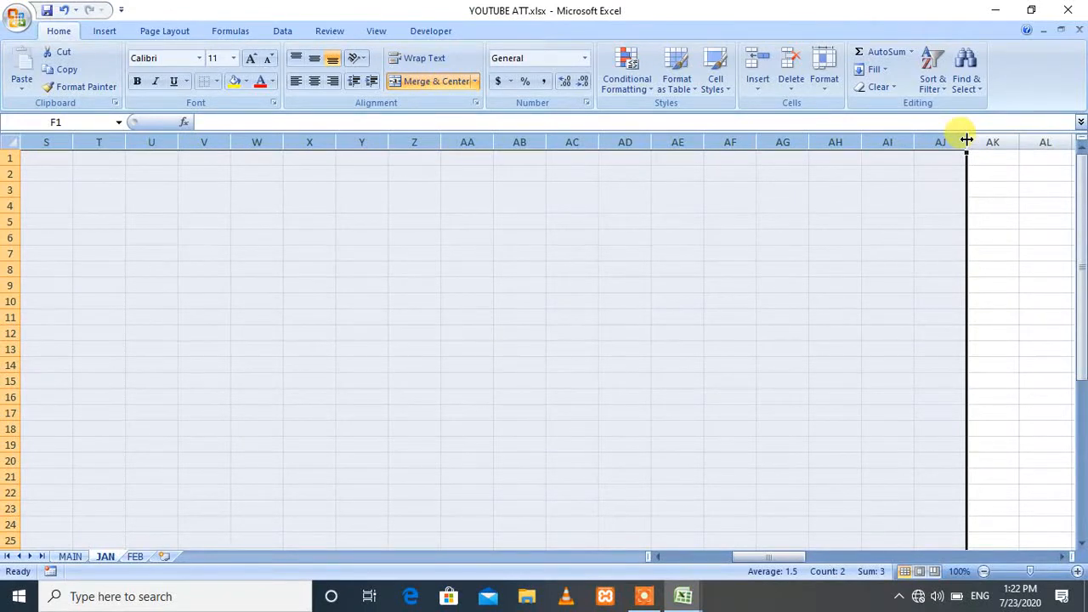
{"action": "mouse_move", "coordinate": [967, 138]}
{"action": "left_mouse_down"}
{"action": "mouse_move", "coordinate": [978, 137]}
{"action": "mouse_move", "coordinate": [947, 139]}
{"action": "left_mouse_up"}
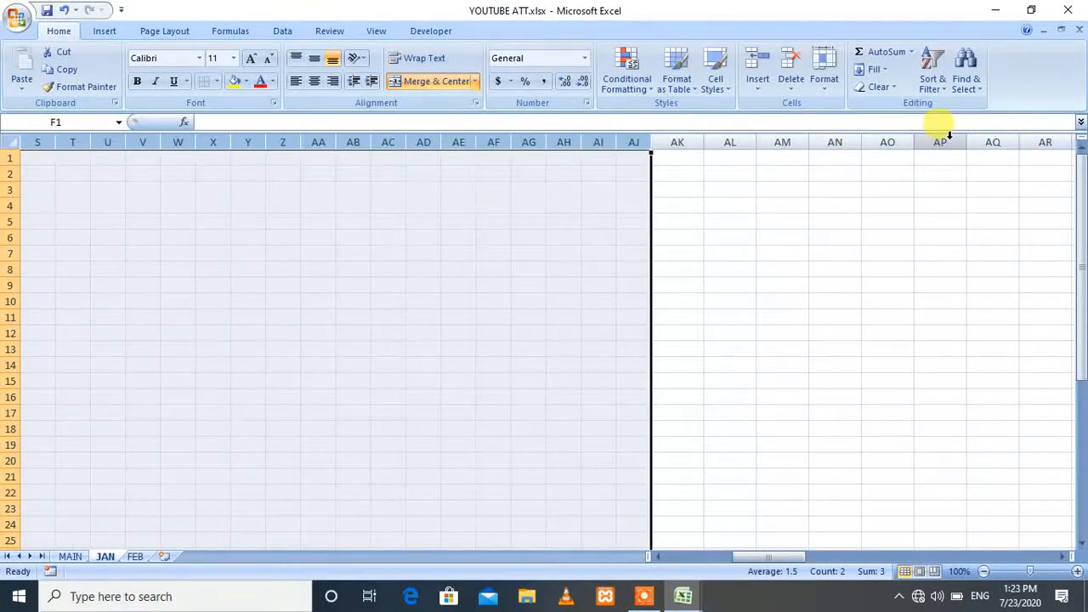
{"action": "left_click", "coordinate": [721, 554]}
{"action": "left_click", "coordinate": [553, 301]}
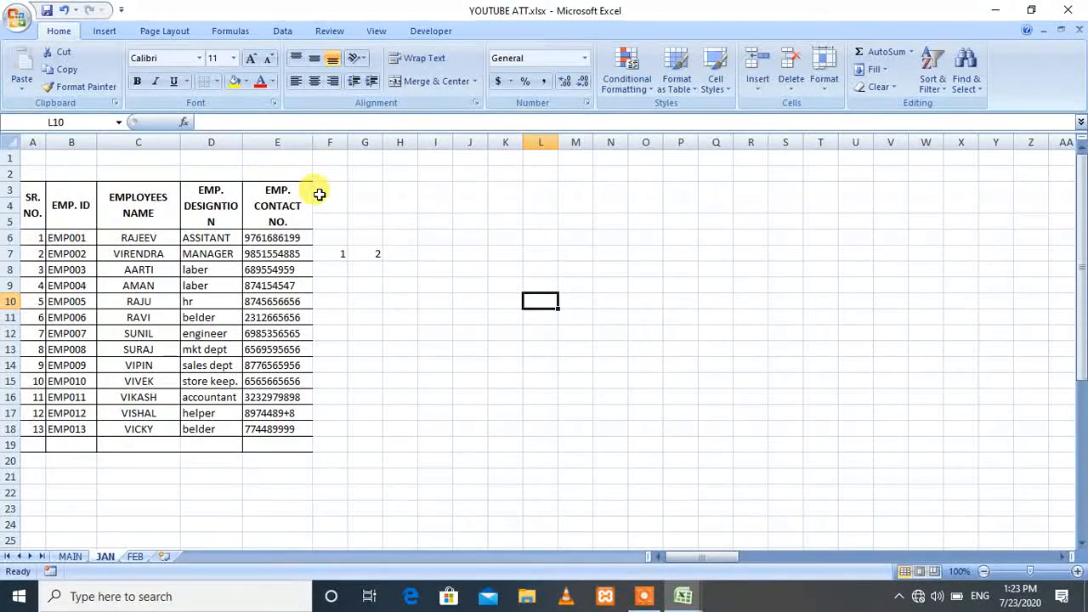
Step: Apply all borders to the attendance grid from E3 to CY19, extending the employee table's rows across
{"action": "left_click_drag", "start_coordinate": [319, 194], "coordinate": [372, 337]}
{"action": "left_click_drag", "start_coordinate": [283, 212], "coordinate": [1077, 432]}
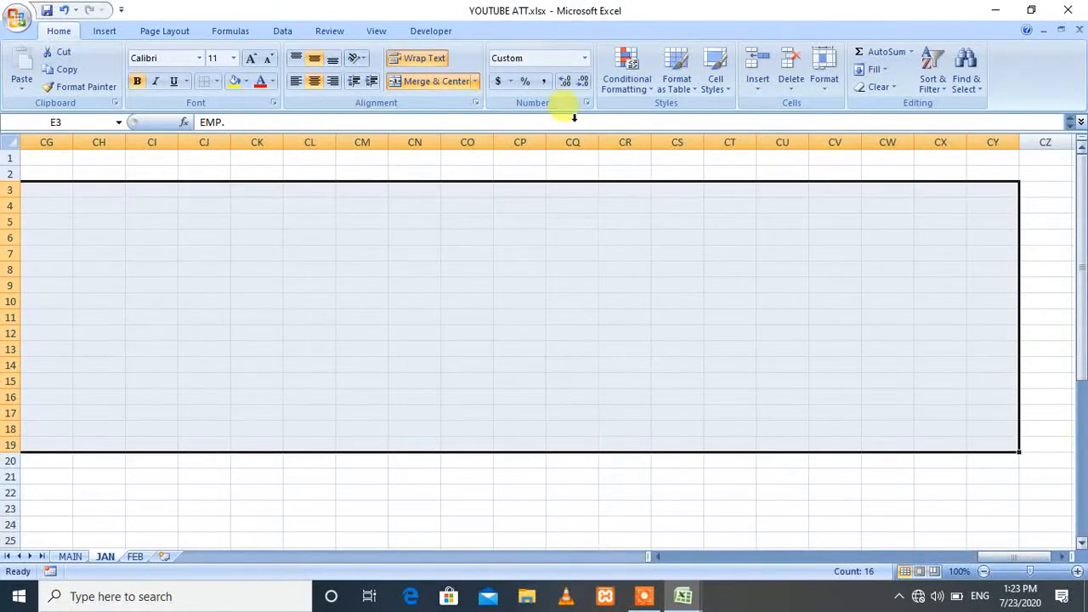
{"action": "left_click", "coordinate": [217, 81]}
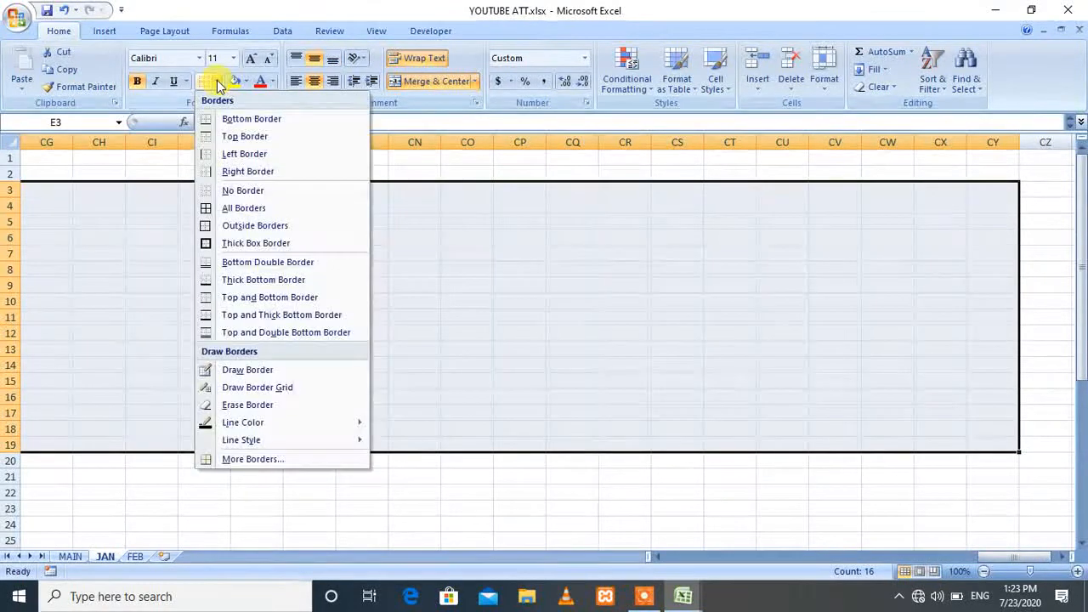
{"action": "left_click", "coordinate": [249, 210]}
{"action": "left_click", "coordinate": [602, 318]}
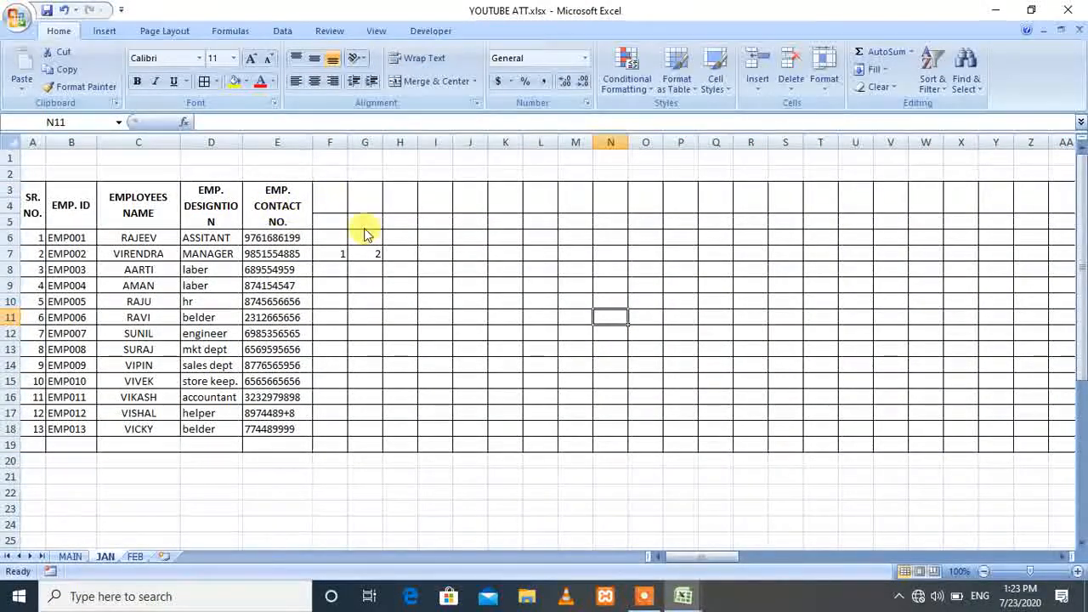
Step: Examine the empty day header cells beside the employee table and the month start dates in C31:C42
{"action": "left_click", "coordinate": [340, 238]}
{"action": "left_click", "coordinate": [327, 202]}
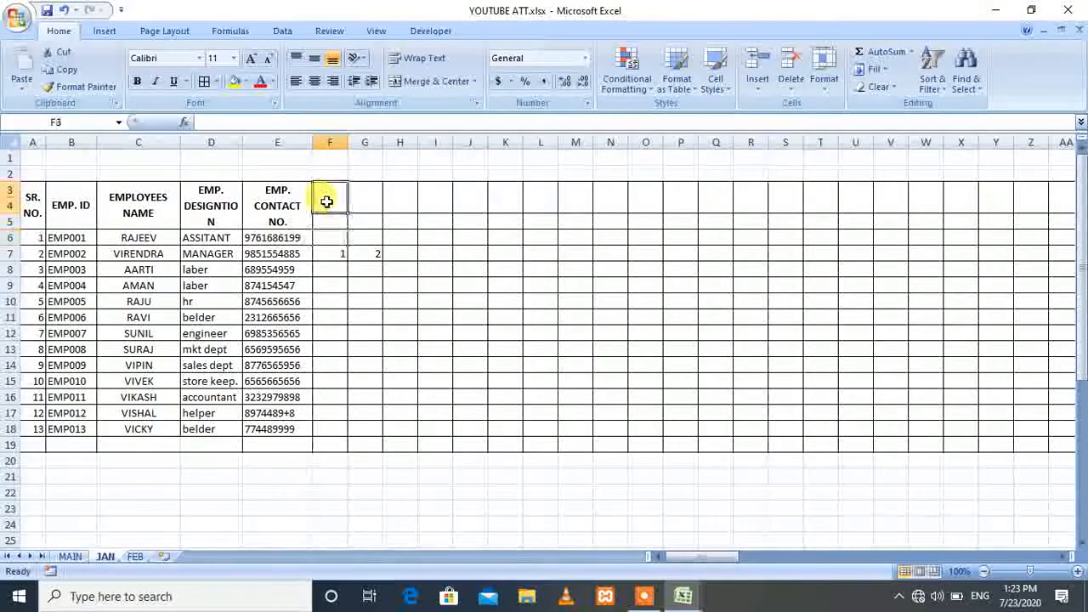
{"action": "left_click", "coordinate": [323, 219]}
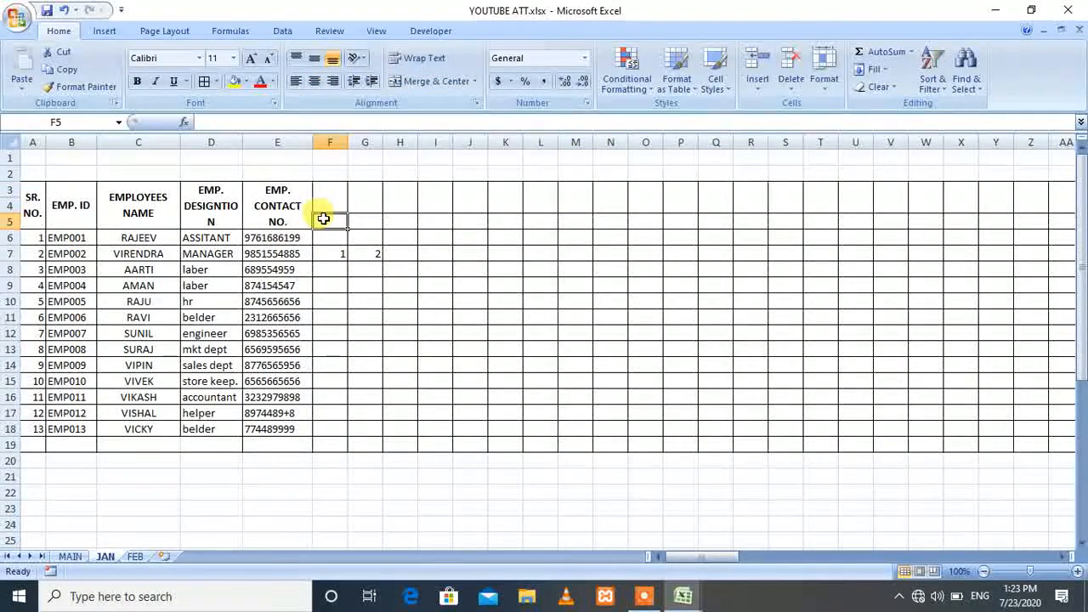
{"action": "left_click", "coordinate": [363, 194]}
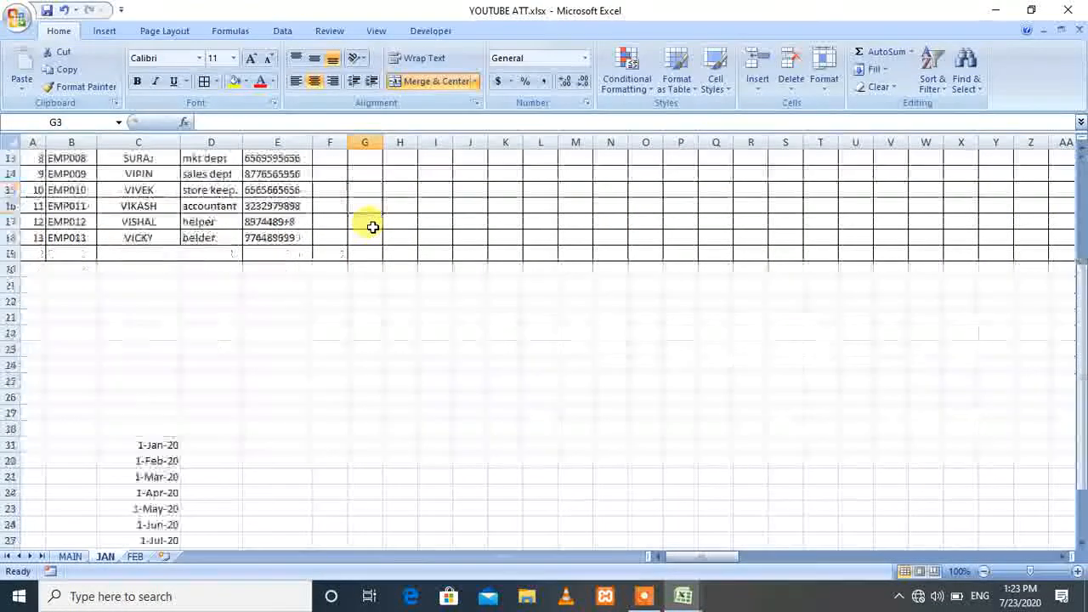
{"action": "scroll", "coordinate": [372, 227], "scroll_direction": "down", "scroll_amount": 6}
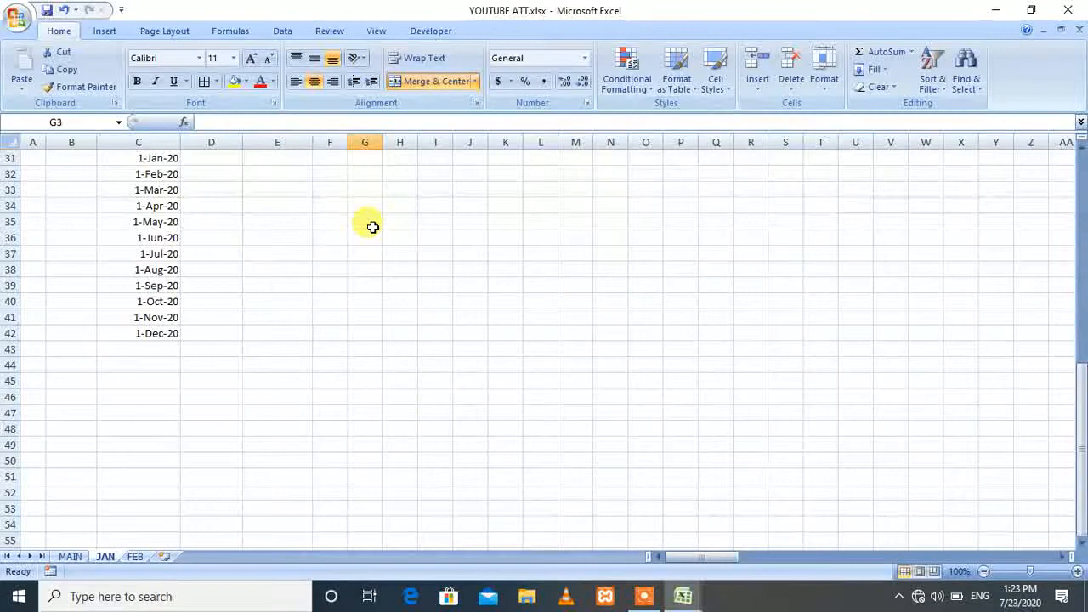
{"action": "scroll", "coordinate": [373, 227], "scroll_direction": "up", "scroll_amount": 2}
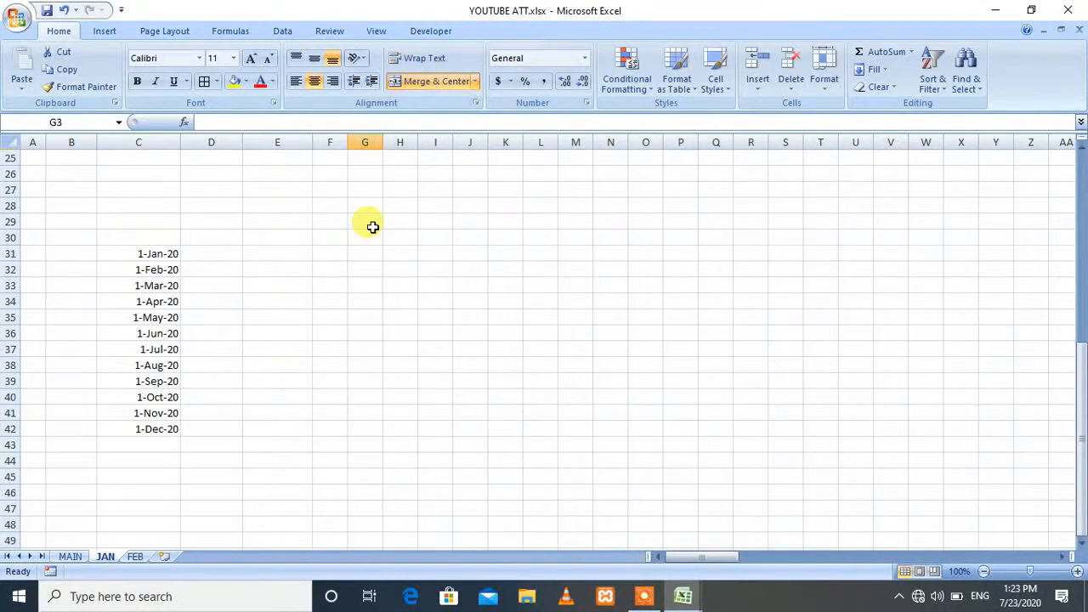
{"action": "left_click", "coordinate": [173, 254]}
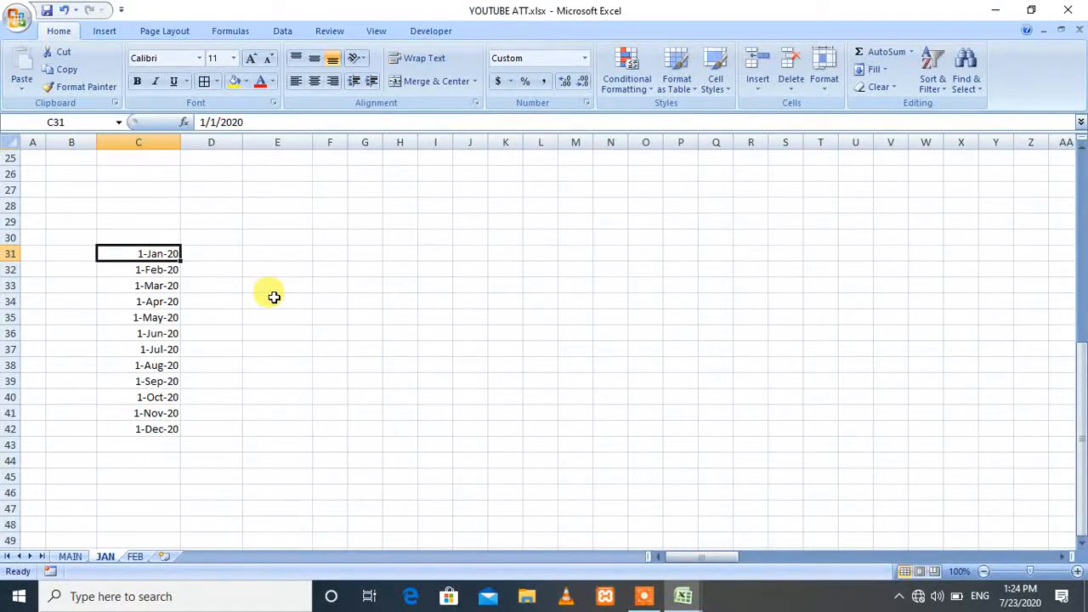
{"action": "scroll", "coordinate": [274, 297], "scroll_direction": "up", "scroll_amount": 8}
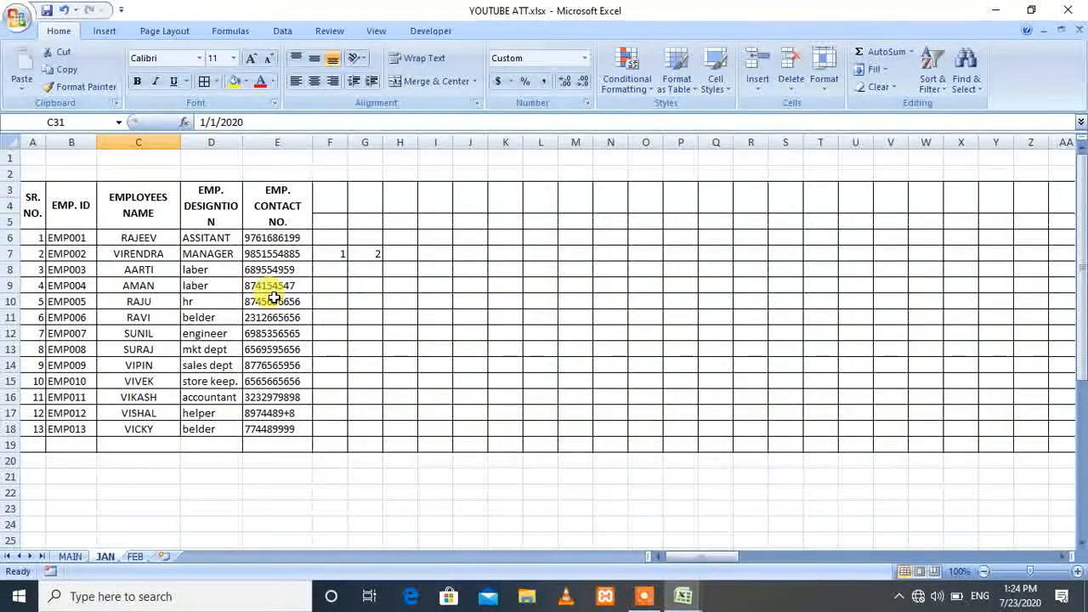
Step: Merge and centre cells E1:E2 above the employee contact number header
{"action": "left_click", "coordinate": [330, 154]}
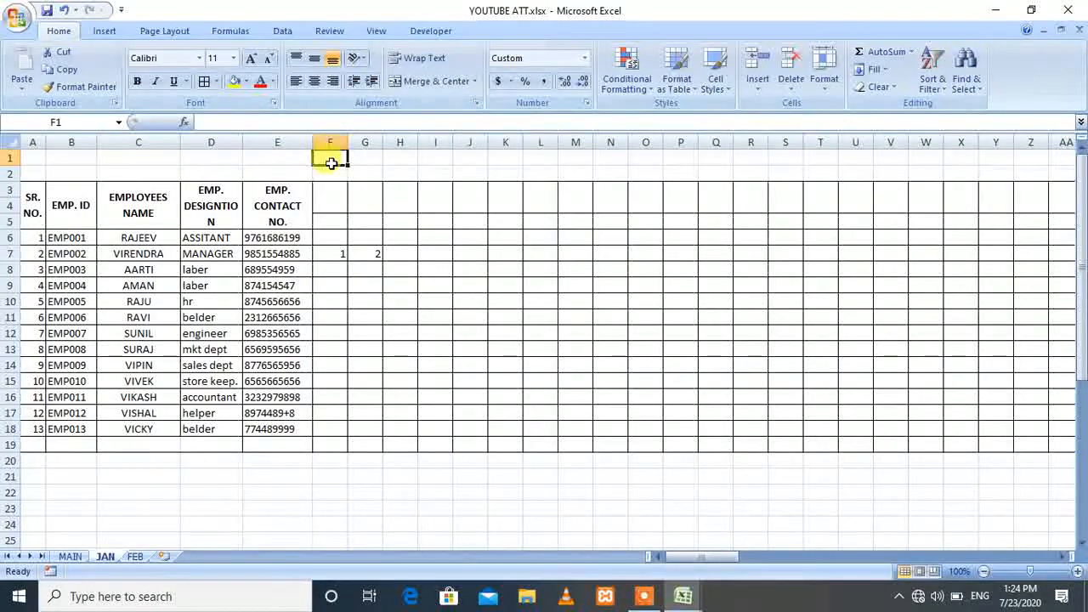
{"action": "left_click", "coordinate": [330, 162]}
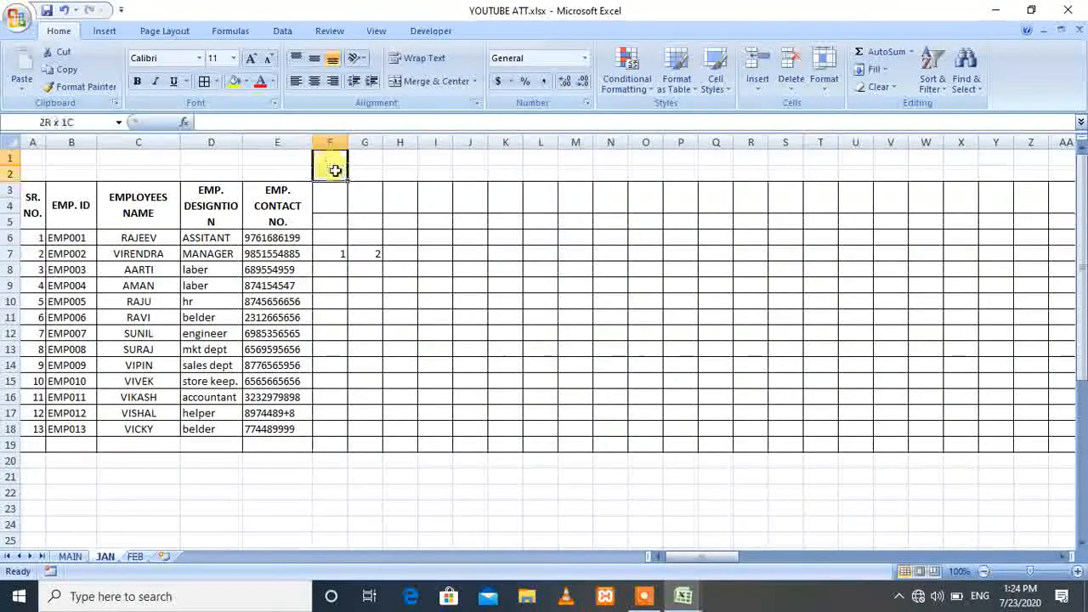
{"action": "left_click", "coordinate": [297, 160]}
{"action": "left_click_drag", "start_coordinate": [297, 160], "coordinate": [299, 171]}
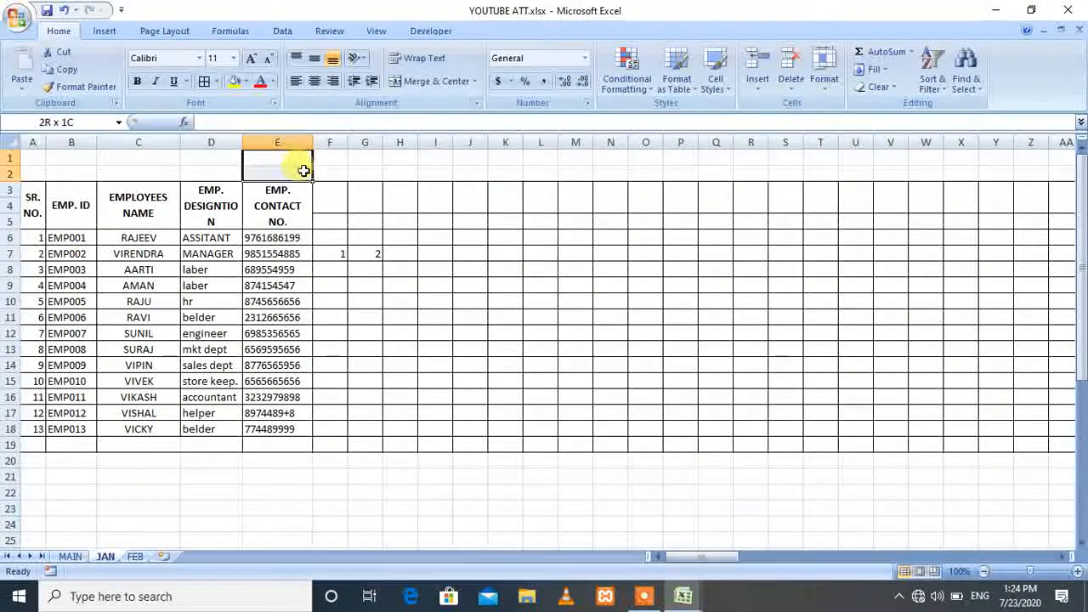
{"action": "left_click", "coordinate": [432, 81]}
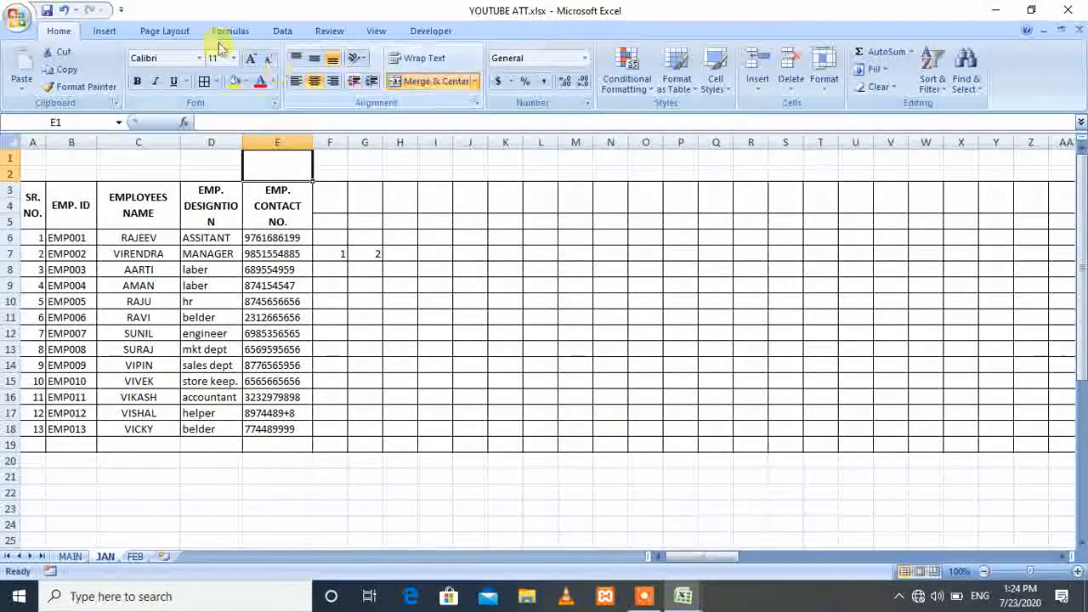
Step: Add list data validation to the merged cell E1 with the source =$C$31:$C$42, keeping the in-cell dropdown
{"action": "left_click", "coordinate": [283, 31]}
{"action": "left_click", "coordinate": [636, 79]}
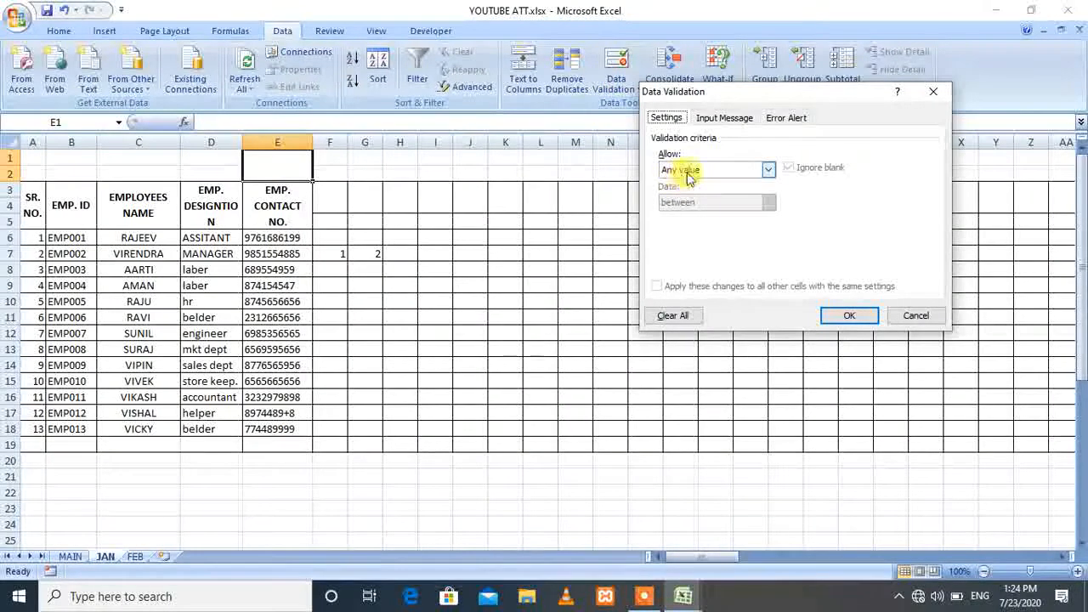
{"action": "left_click", "coordinate": [685, 170]}
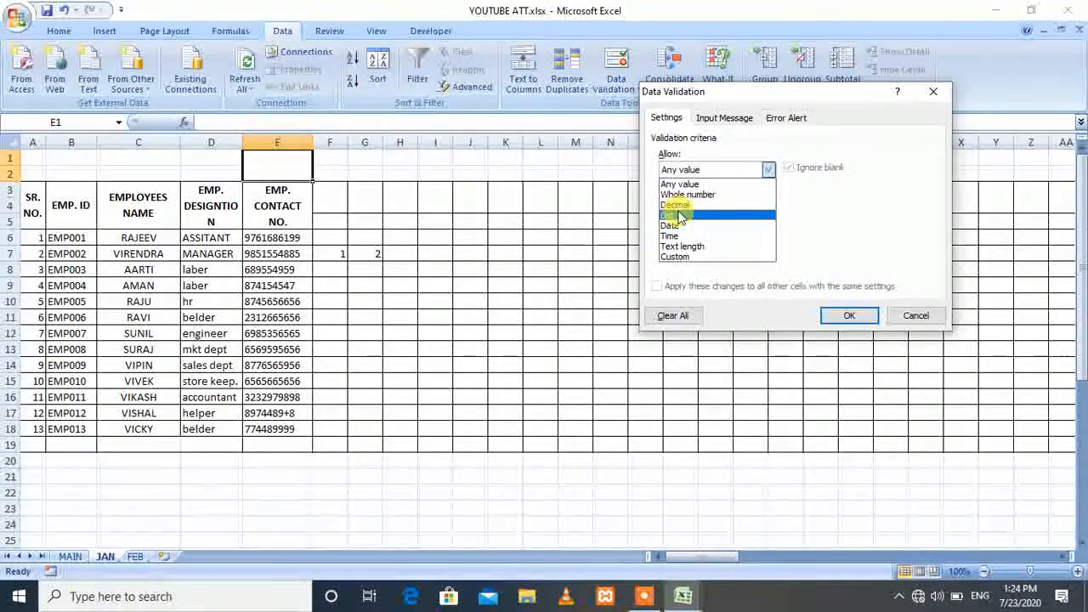
{"action": "left_click", "coordinate": [679, 216]}
{"action": "left_click", "coordinate": [678, 233]}
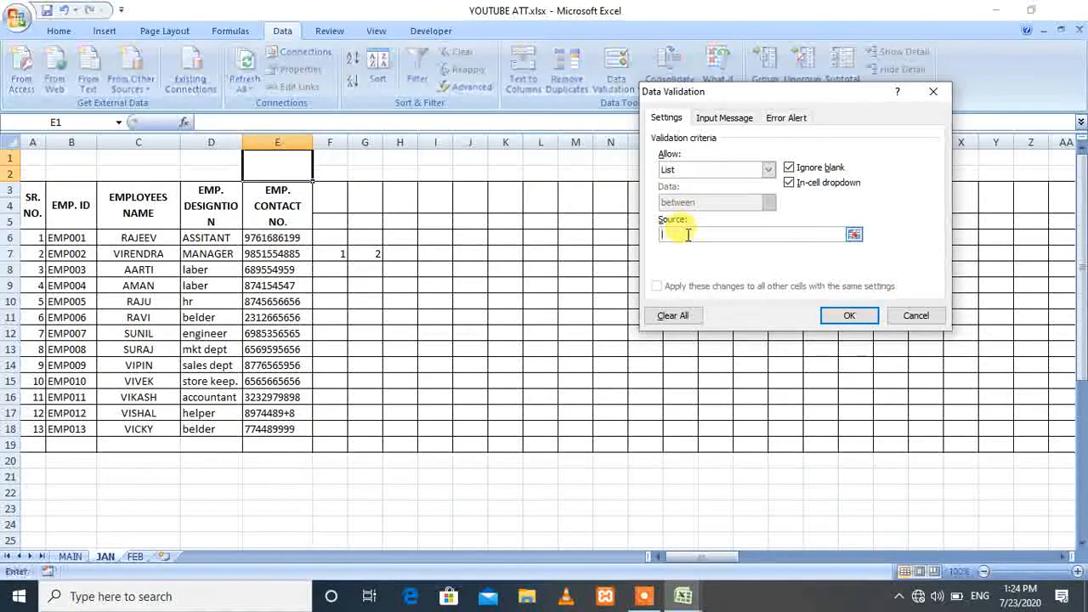
{"action": "scroll", "coordinate": [366, 382], "scroll_direction": "down", "scroll_amount": 2}
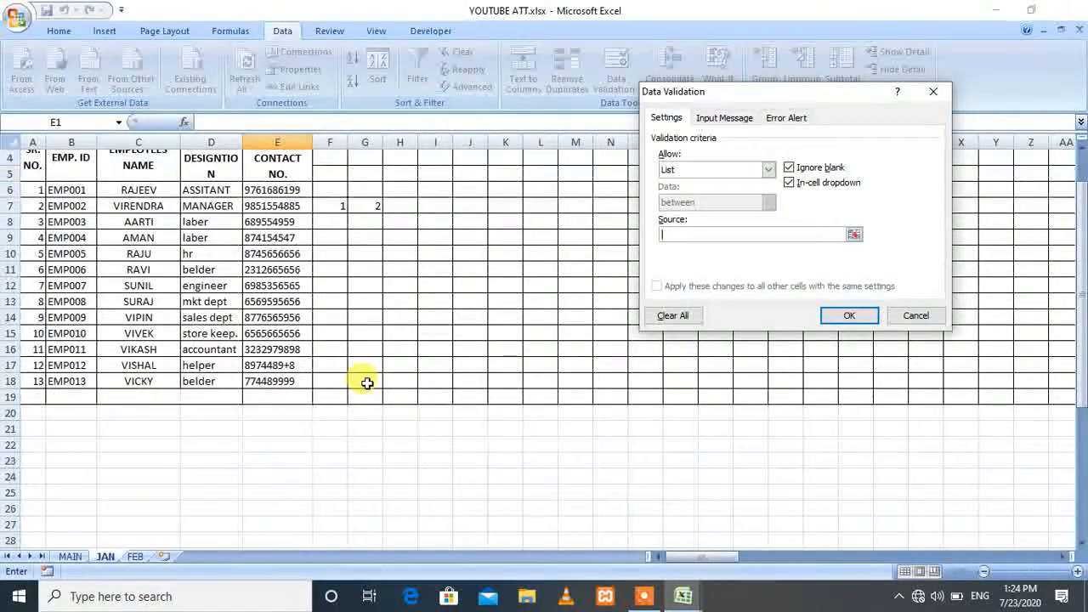
{"action": "scroll", "coordinate": [366, 382], "scroll_direction": "down", "scroll_amount": 1}
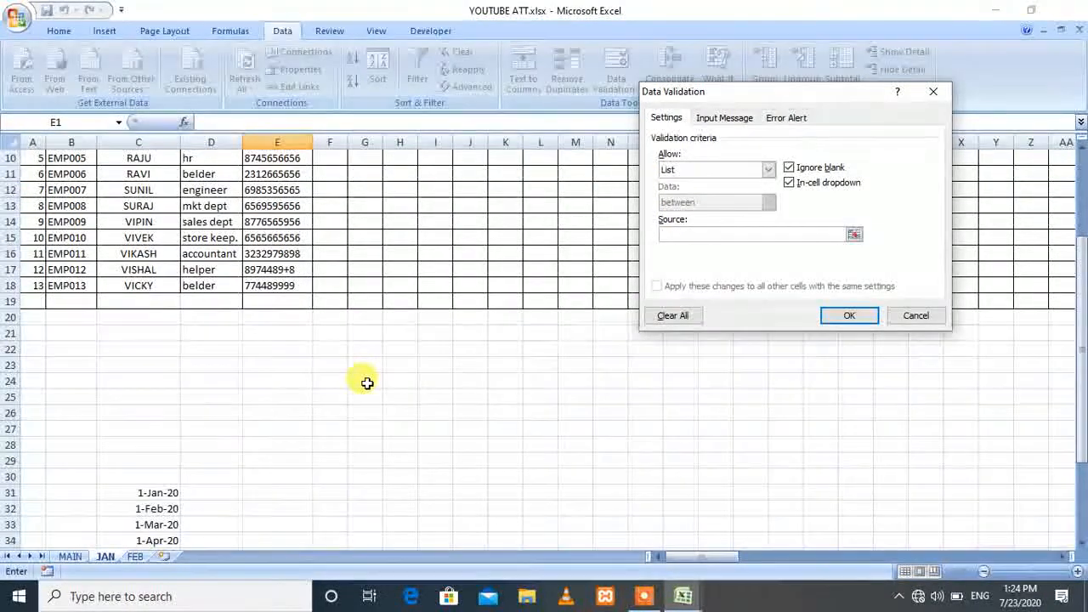
{"action": "left_click", "coordinate": [159, 493]}
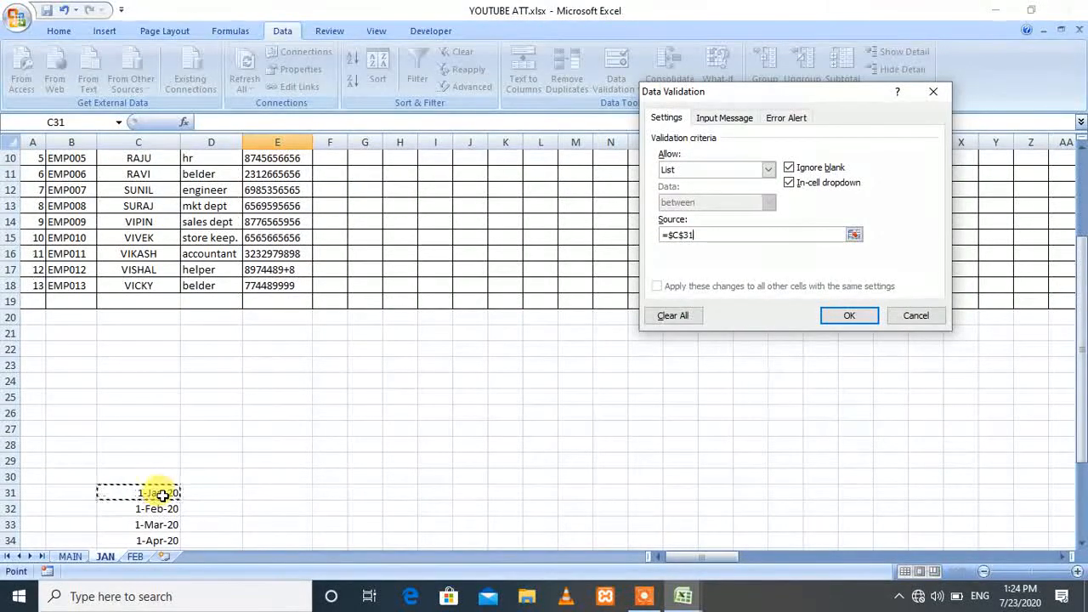
{"action": "mouse_move", "coordinate": [161, 494]}
{"action": "left_mouse_down"}
{"action": "mouse_move", "coordinate": [154, 507]}
{"action": "mouse_move", "coordinate": [161, 495]}
{"action": "left_mouse_up"}
{"action": "key", "text": "shift+Down"}
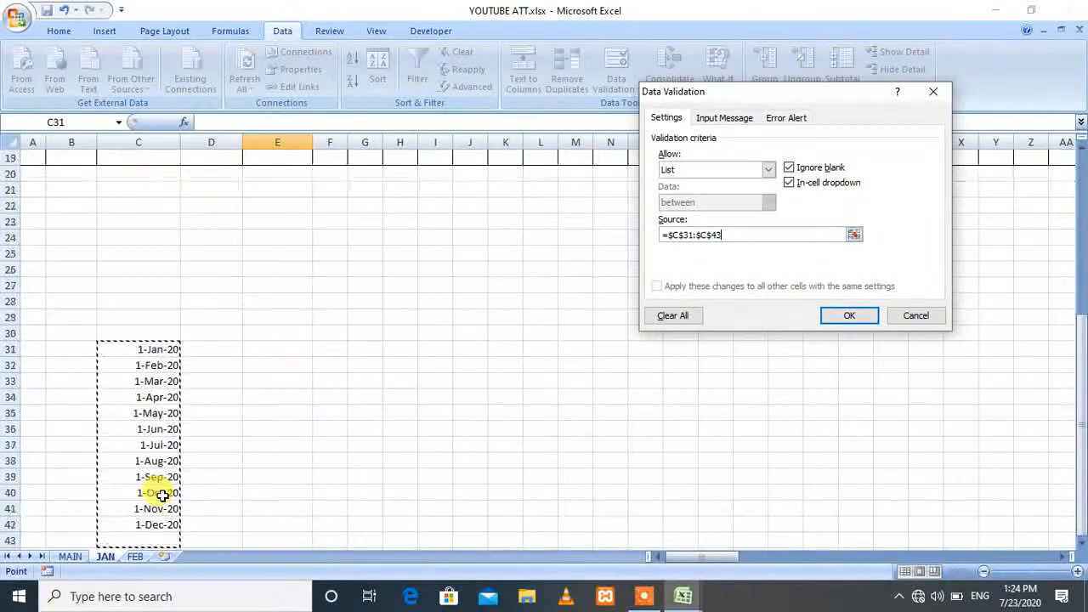
{"action": "key", "text": "shift+Up"}
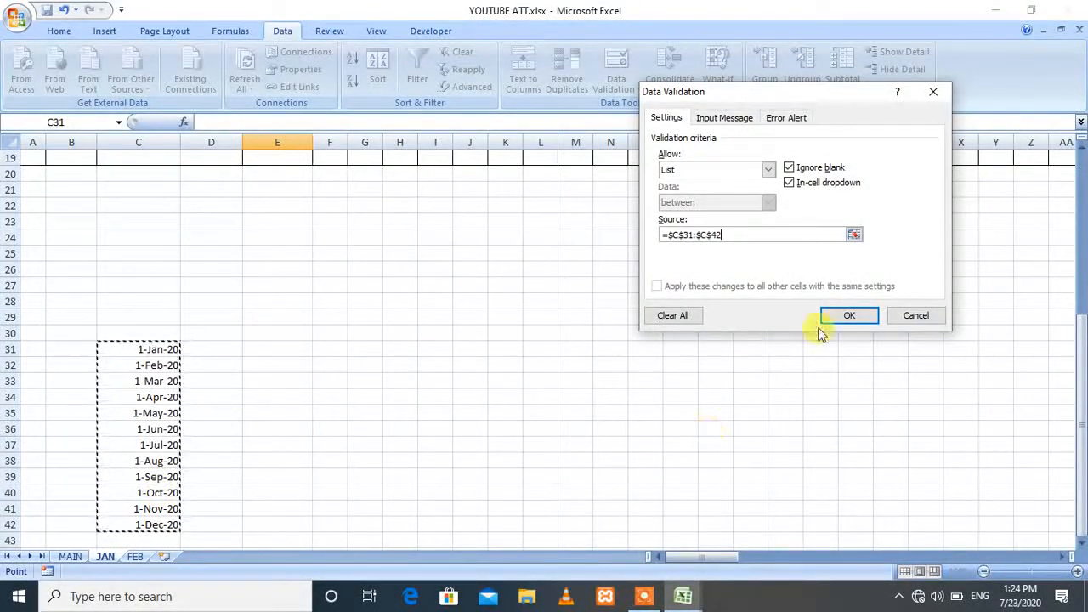
{"action": "left_click", "coordinate": [867, 316]}
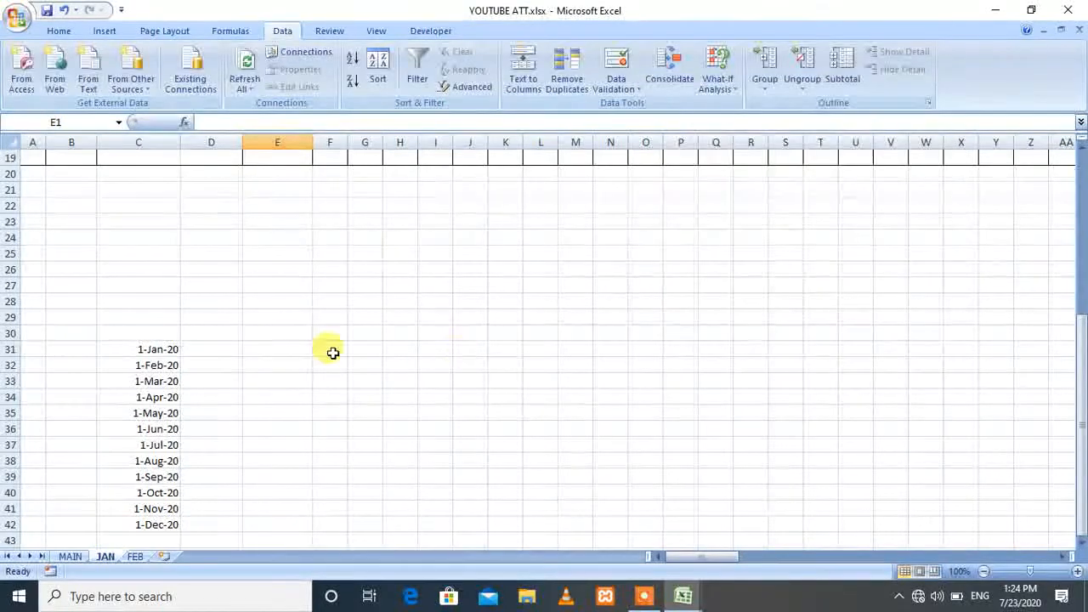
Step: Choose 1-Apr-20 from the month list in cell E1
{"action": "scroll", "coordinate": [332, 351], "scroll_direction": "up", "scroll_amount": 6}
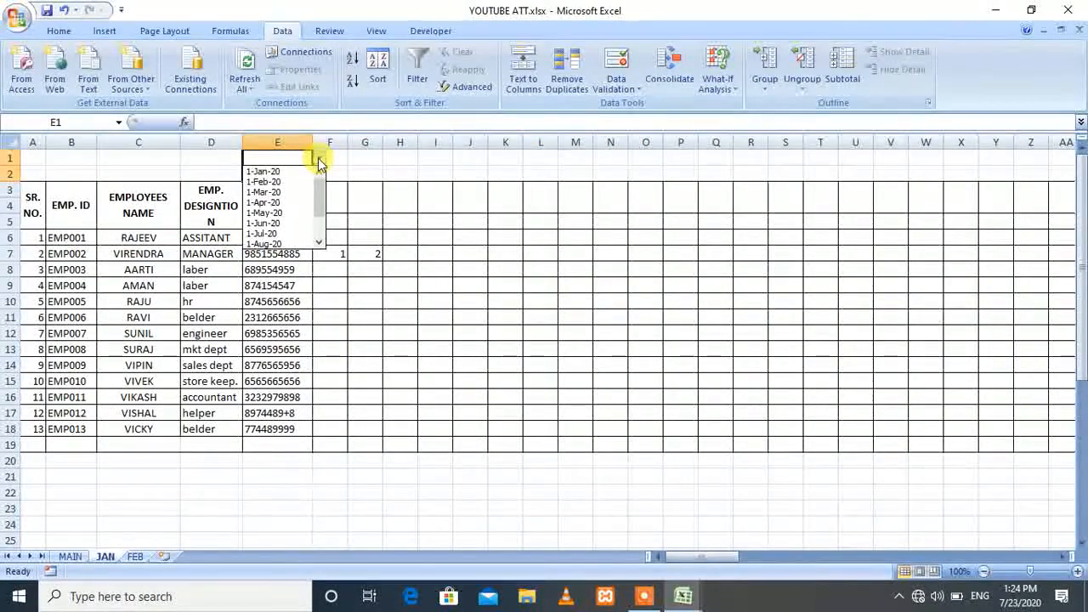
{"action": "left_click", "coordinate": [288, 204]}
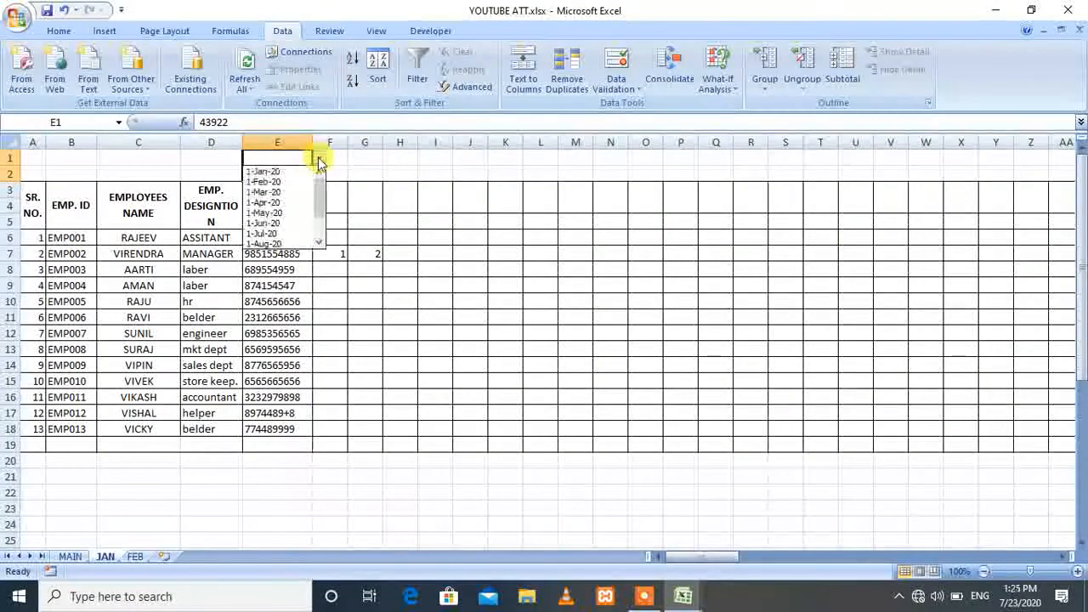
{"action": "key", "text": "Escape"}
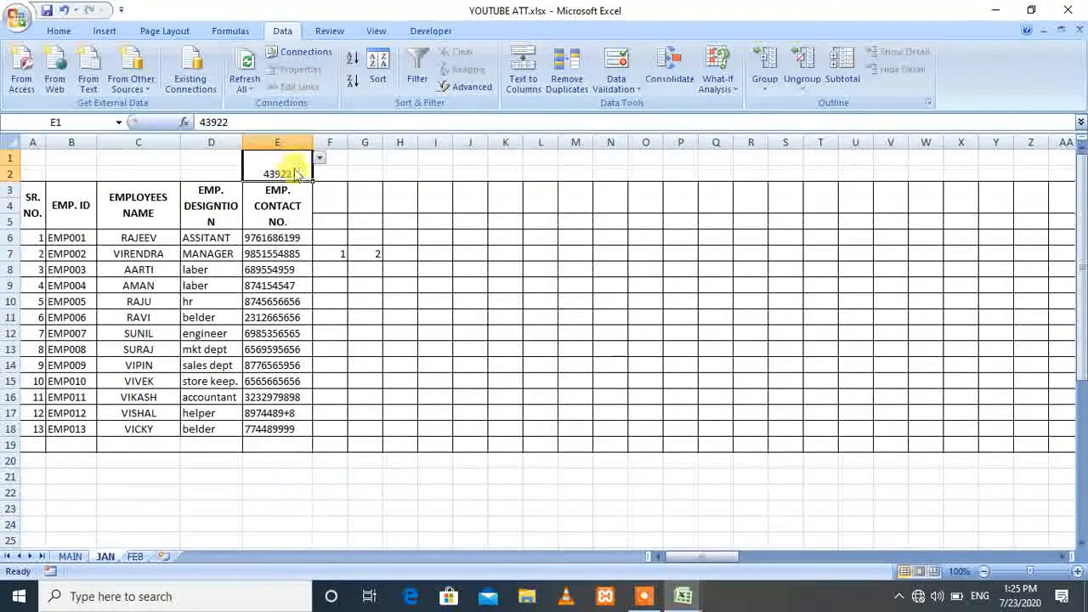
Step: Format the selected month value in E1 as Short Date
{"action": "left_click", "coordinate": [65, 29]}
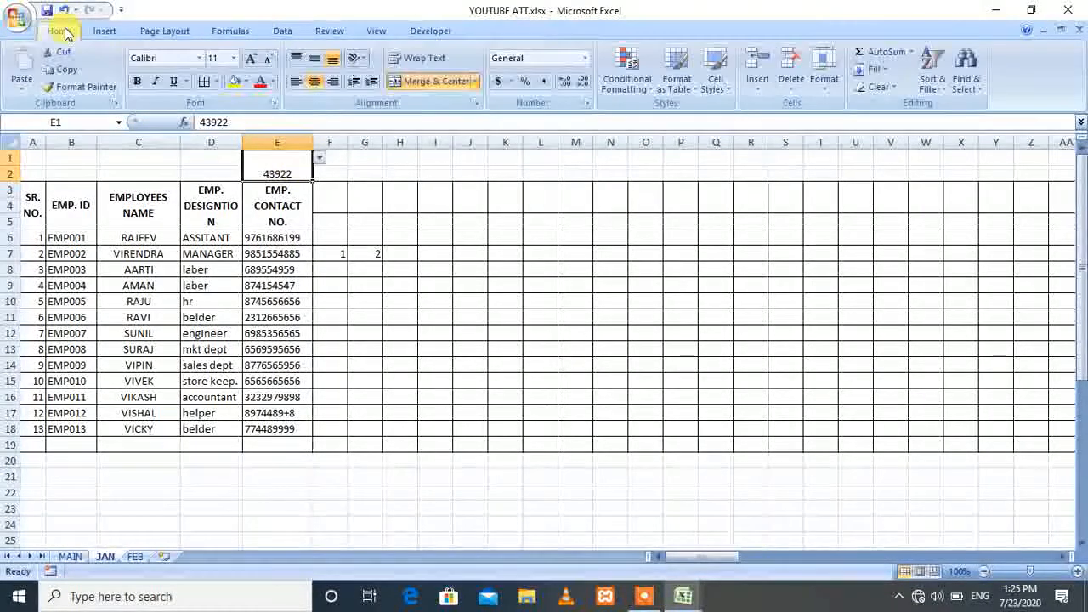
{"action": "left_click", "coordinate": [586, 58]}
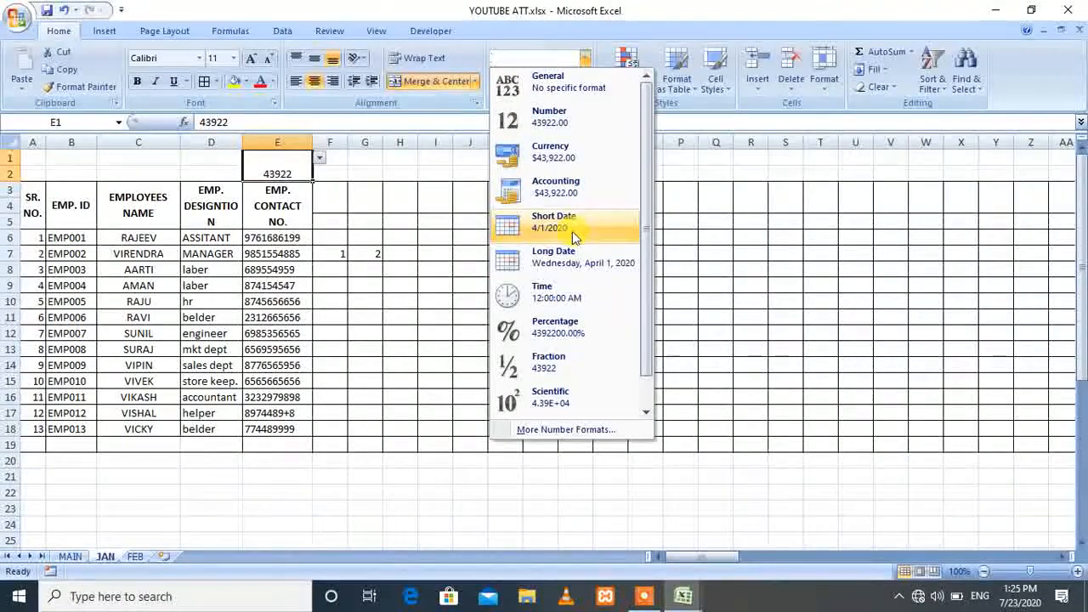
{"action": "left_click", "coordinate": [572, 231]}
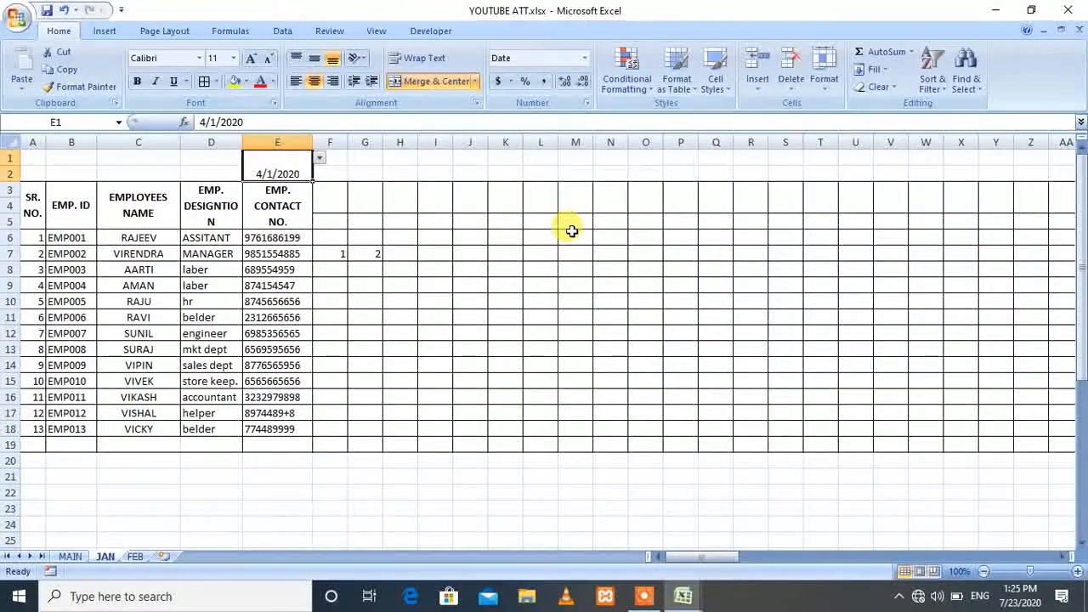
Step: Apply the custom number format mmm to the date in cell E1 so it shows only the abbreviated month name
{"action": "left_click", "coordinate": [412, 223]}
{"action": "left_click", "coordinate": [298, 180]}
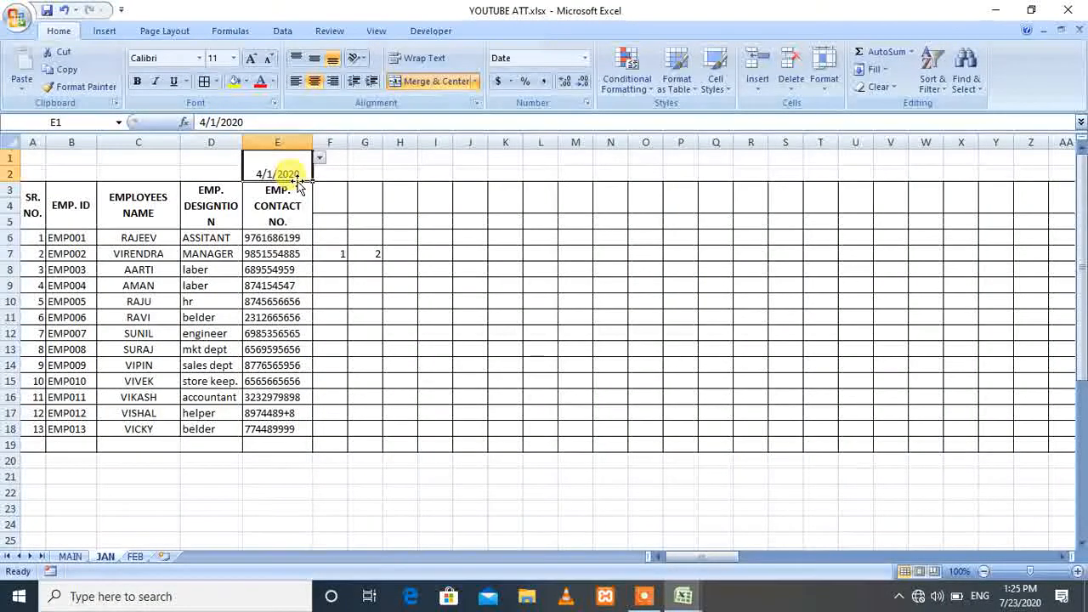
{"action": "left_click", "coordinate": [585, 59]}
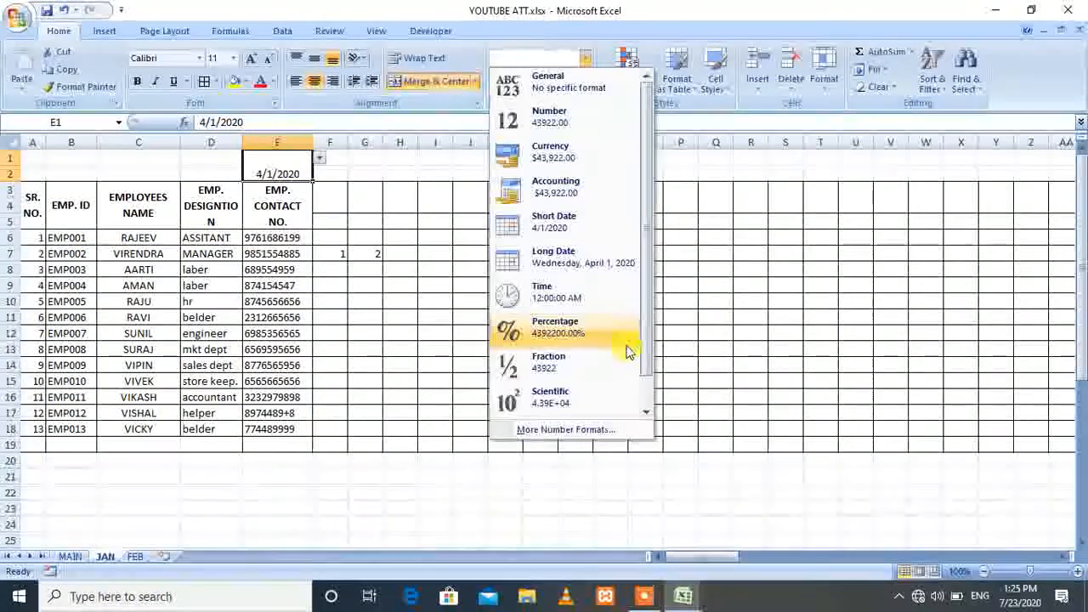
{"action": "left_click", "coordinate": [568, 431]}
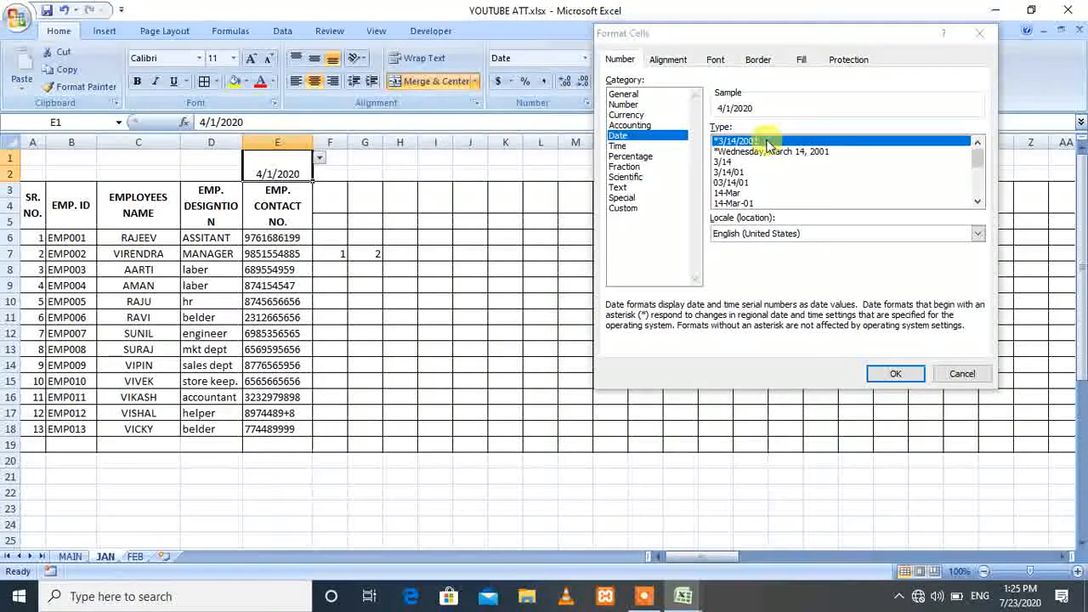
{"action": "left_click", "coordinate": [625, 209]}
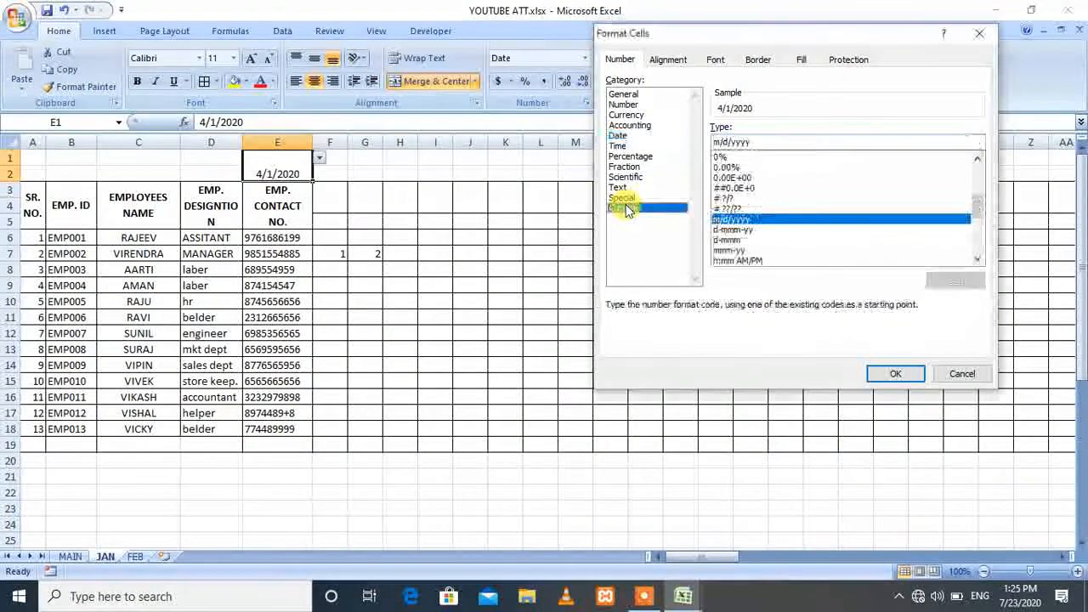
{"action": "left_click", "coordinate": [794, 137]}
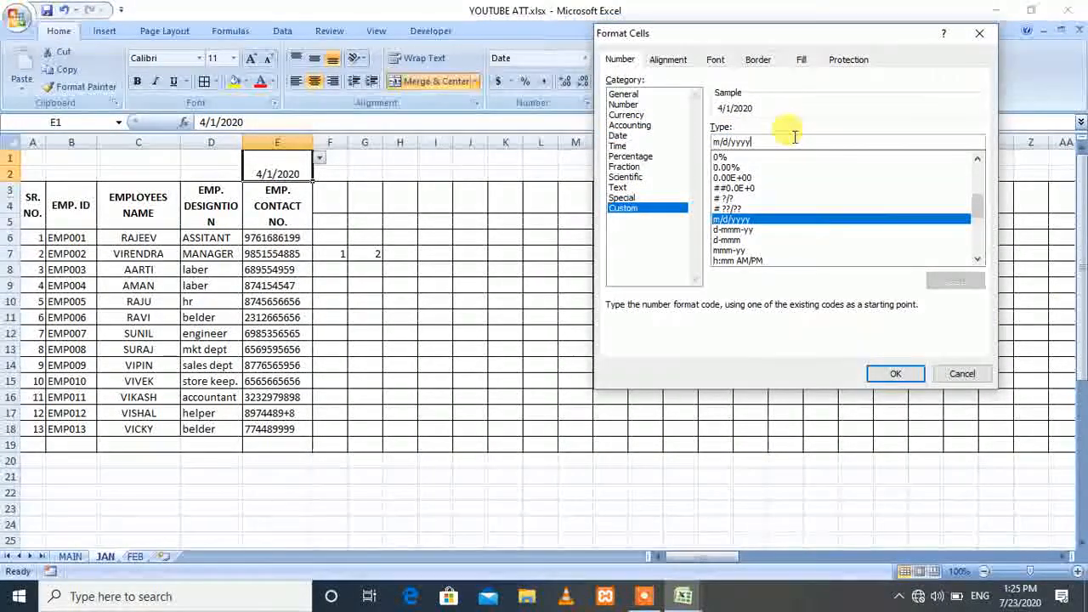
{"action": "key", "text": "BackSpace"}
{"action": "key", "text": "BackSpace"}
{"action": "key", "text": "BackSpace"}
{"action": "key", "text": "BackSpace"}
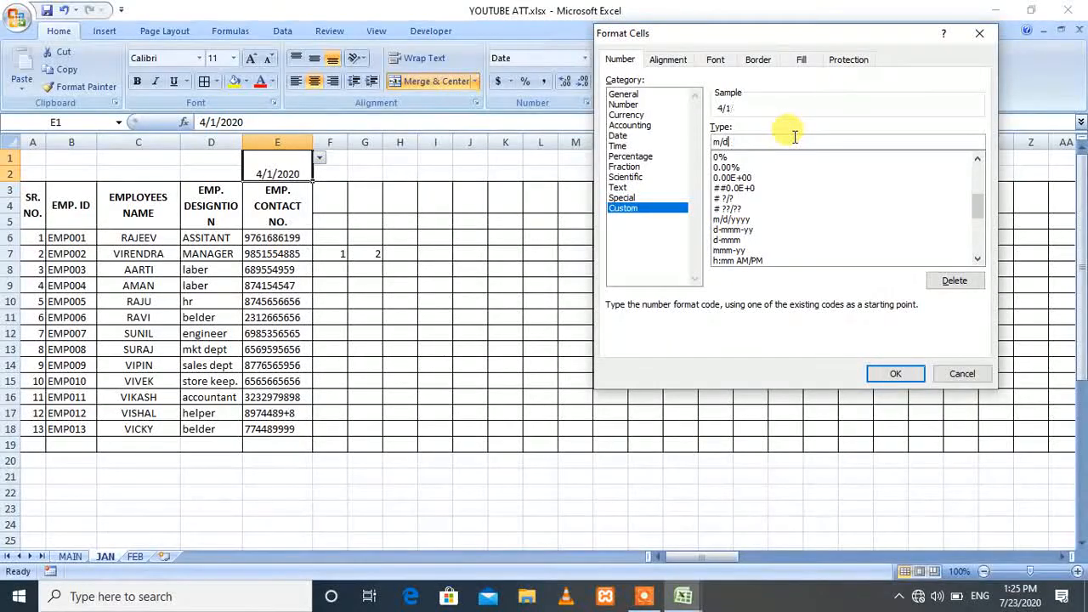
{"action": "key", "text": "BackSpace"}
{"action": "key", "text": "BackSpace"}
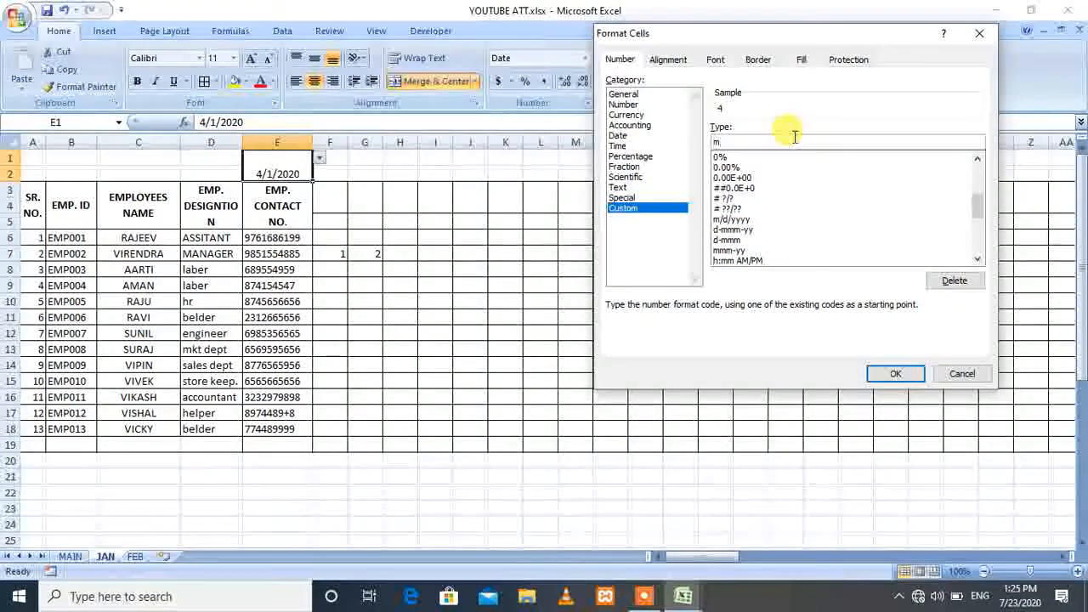
{"action": "type", "text": "mm"}
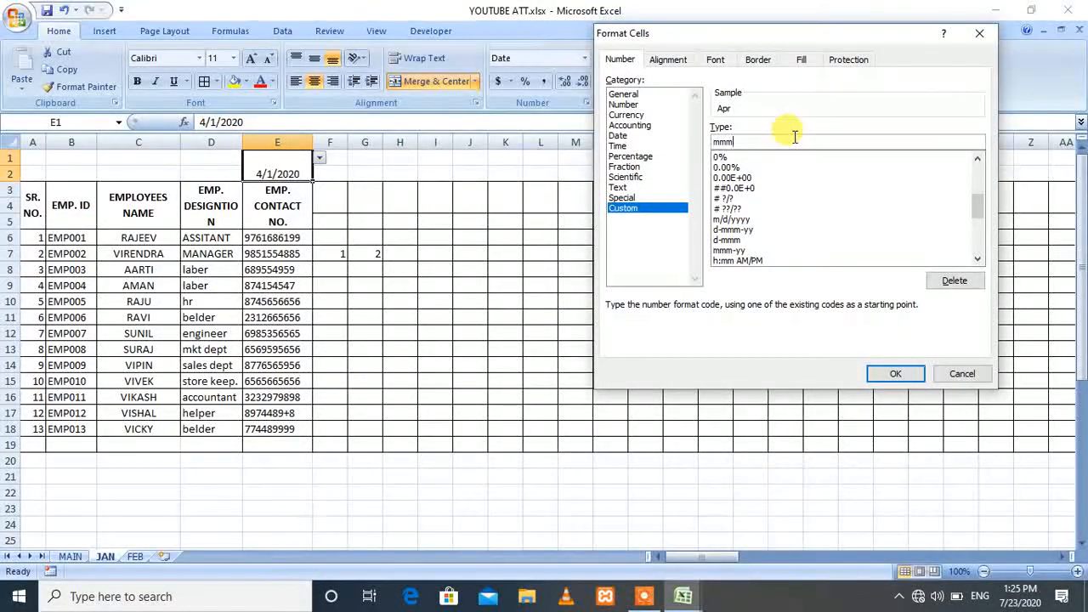
{"action": "left_click", "coordinate": [896, 374]}
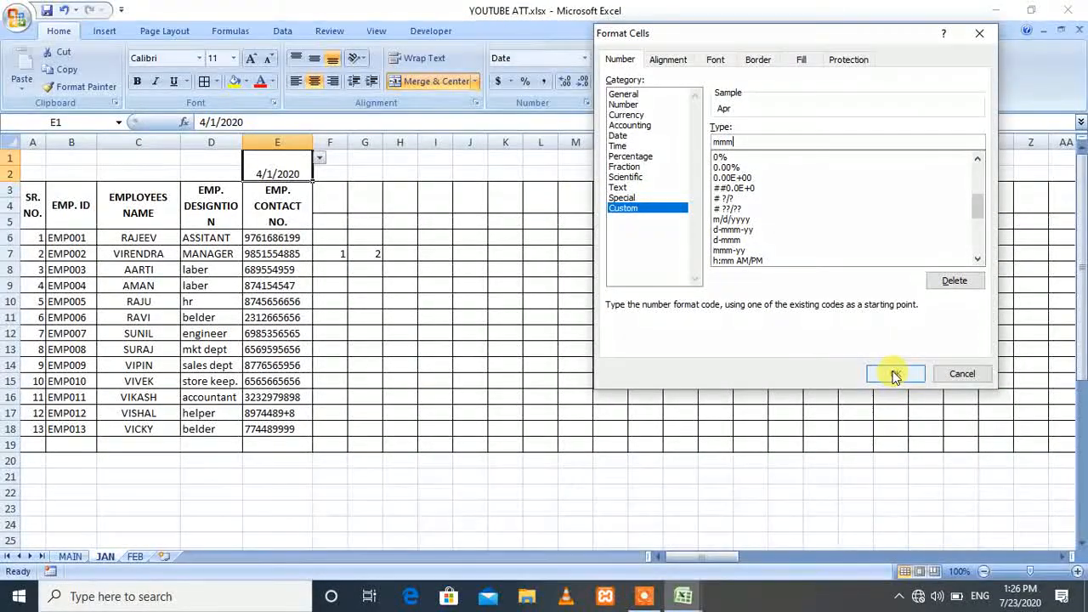
{"action": "left_click", "coordinate": [894, 375]}
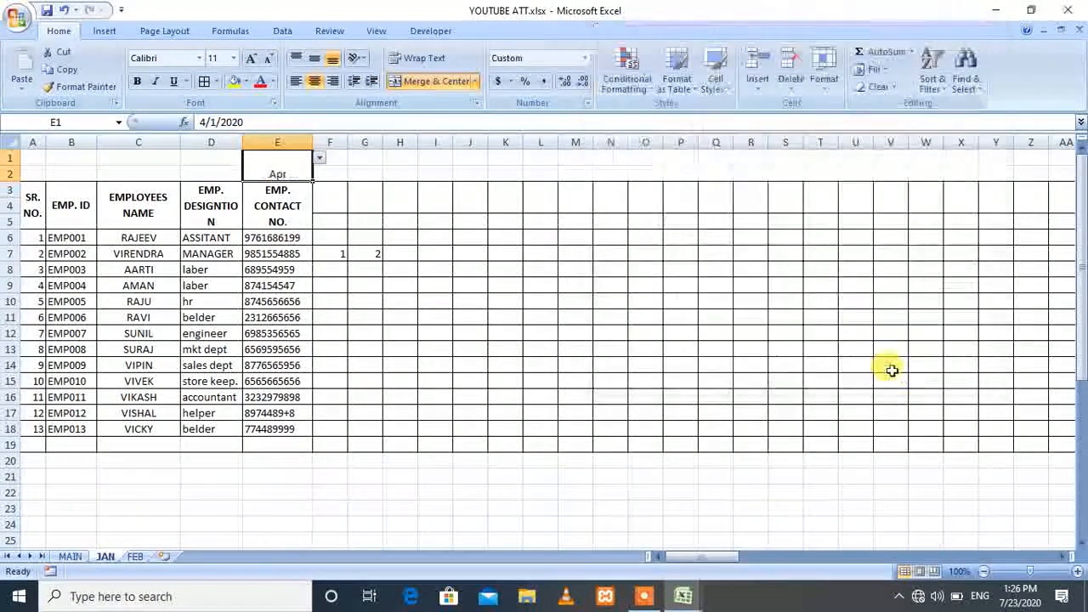
Step: Choose 1-Jan-20 from the month list in cell E1
{"action": "left_click", "coordinate": [321, 159]}
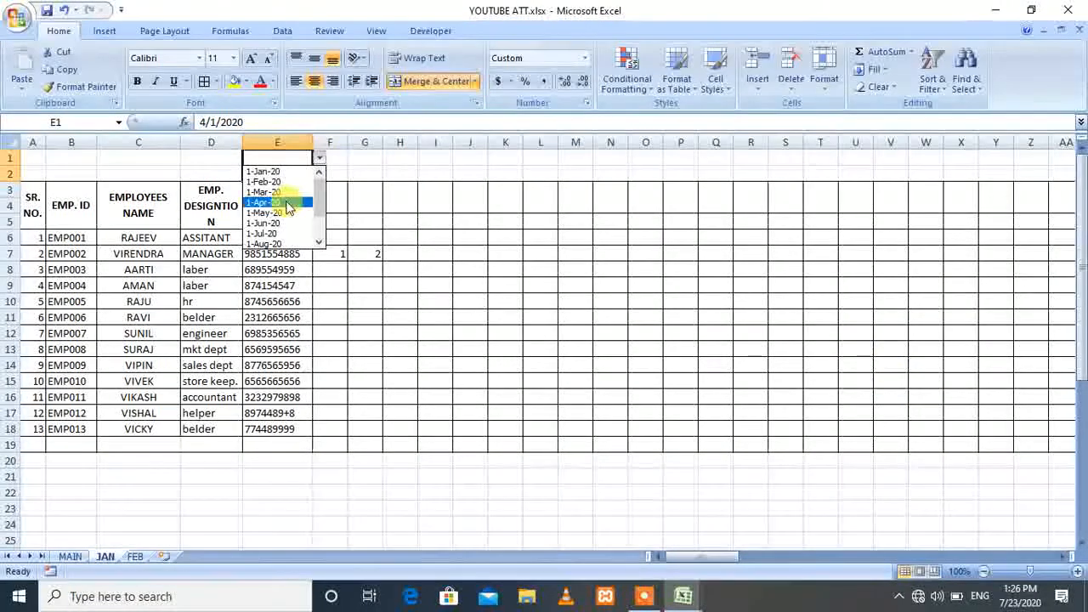
{"action": "left_click", "coordinate": [286, 203]}
{"action": "left_click", "coordinate": [320, 159]}
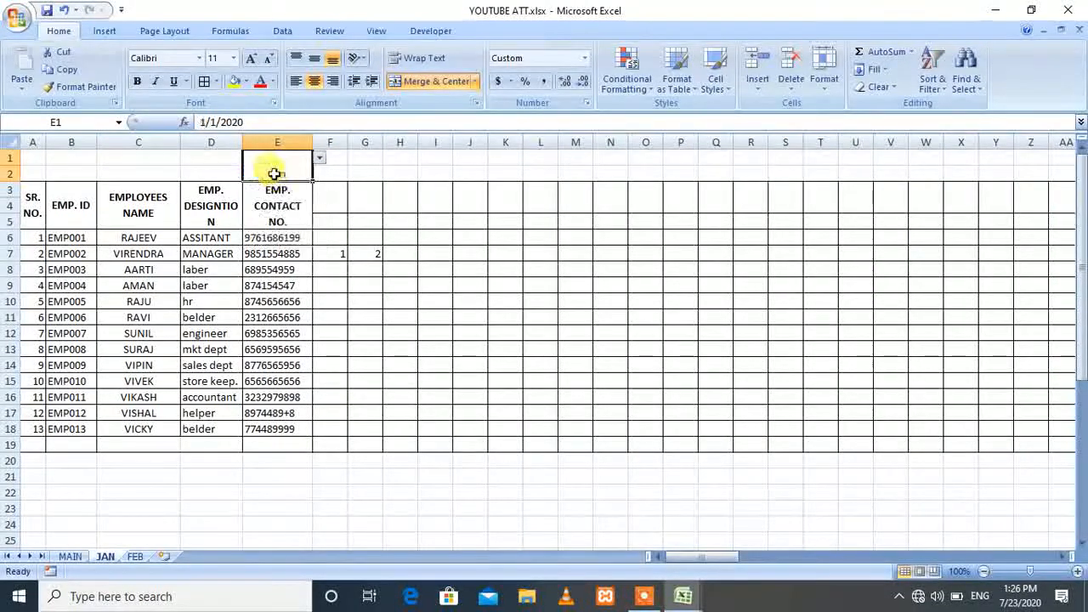
Step: Enter the formula =E1 in cell F5 to link the first day column to the selected month
{"action": "left_click", "coordinate": [340, 220]}
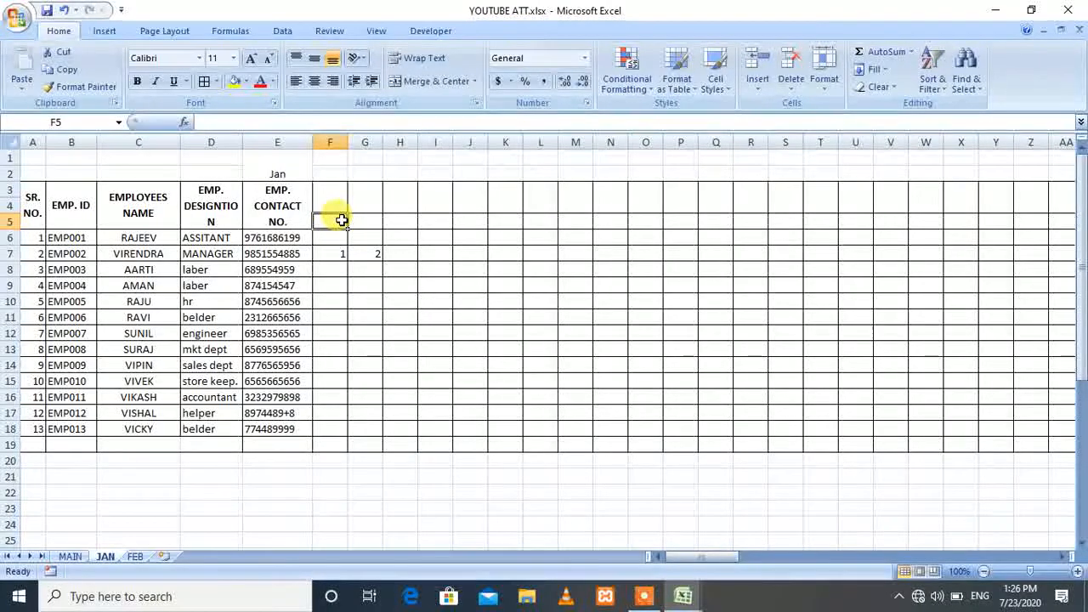
{"action": "type", "text": "="}
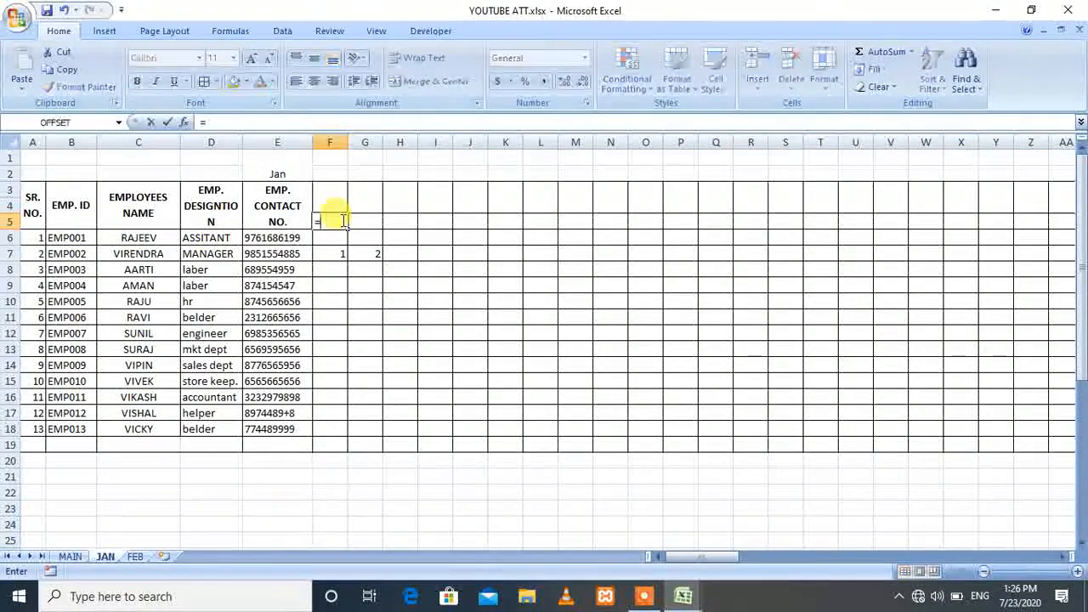
{"action": "left_click", "coordinate": [283, 167]}
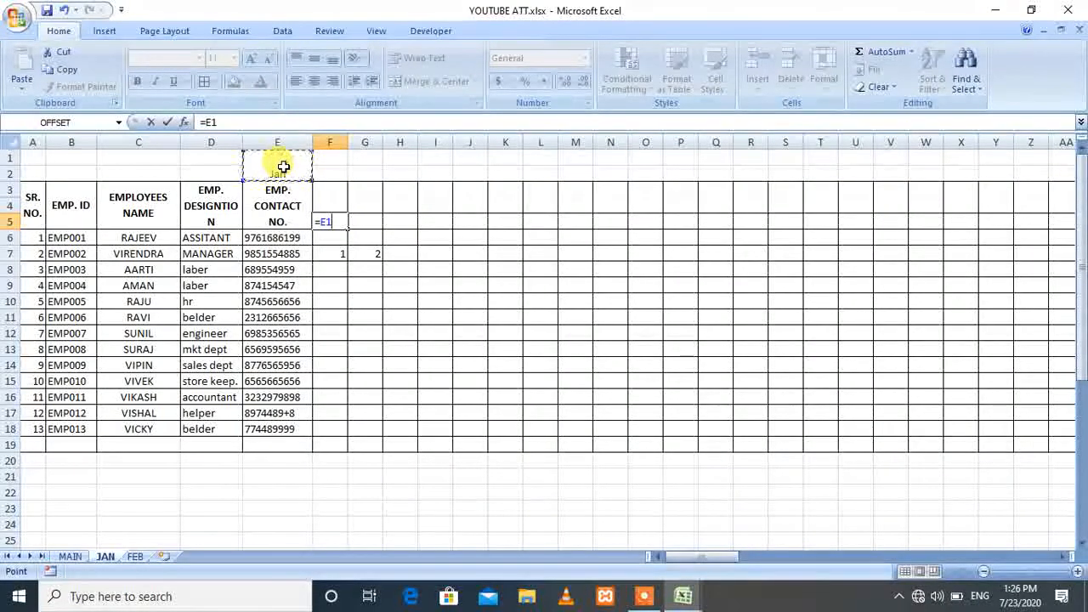
{"action": "key", "text": "Return"}
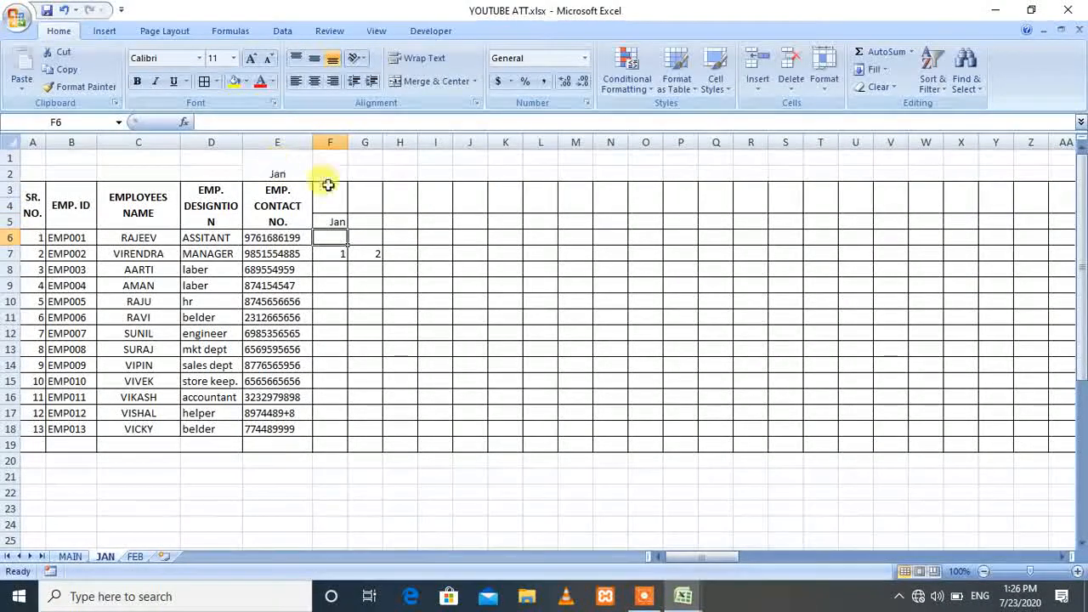
Step: Apply the custom number format dd to cell F5 so it shows only the day number
{"action": "left_click", "coordinate": [336, 222]}
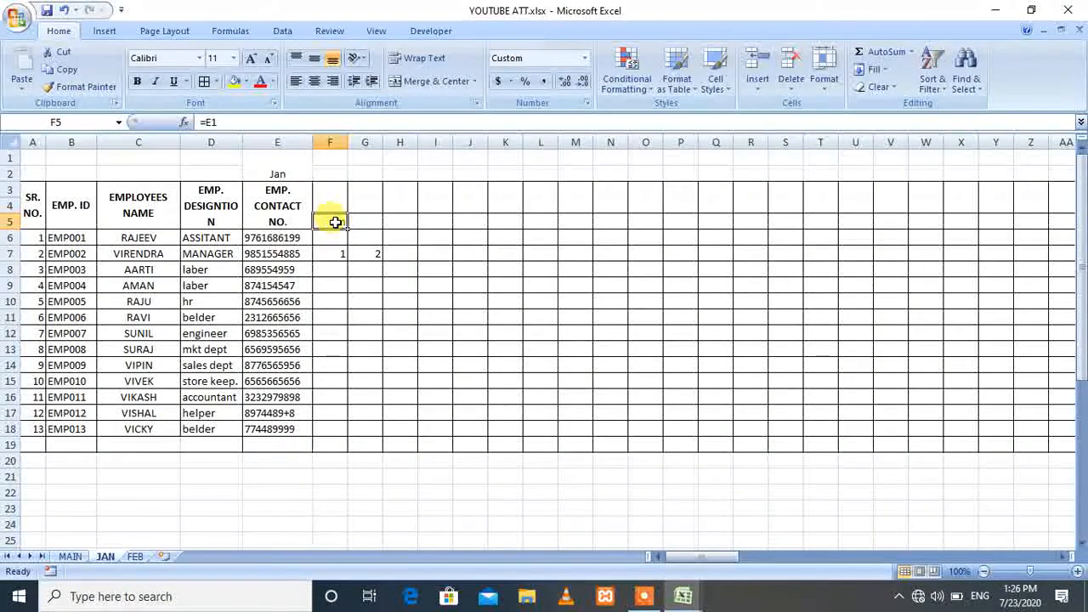
{"action": "left_click", "coordinate": [584, 58]}
{"action": "left_click", "coordinate": [565, 429]}
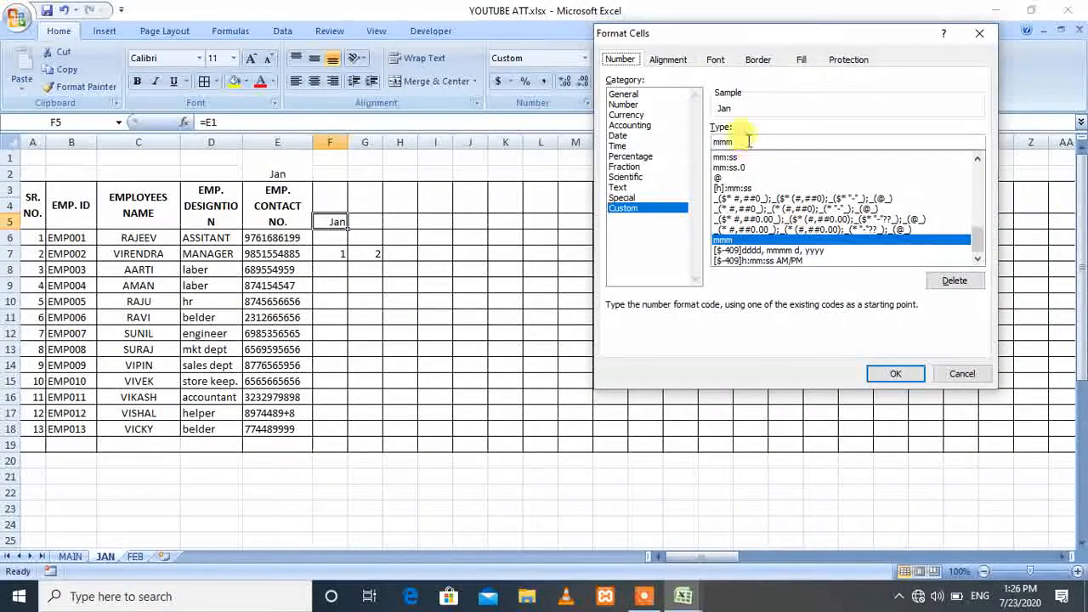
{"action": "left_click", "coordinate": [747, 141]}
{"action": "key", "text": "BackSpace"}
{"action": "key", "text": "BackSpace"}
{"action": "key", "text": "BackSpace"}
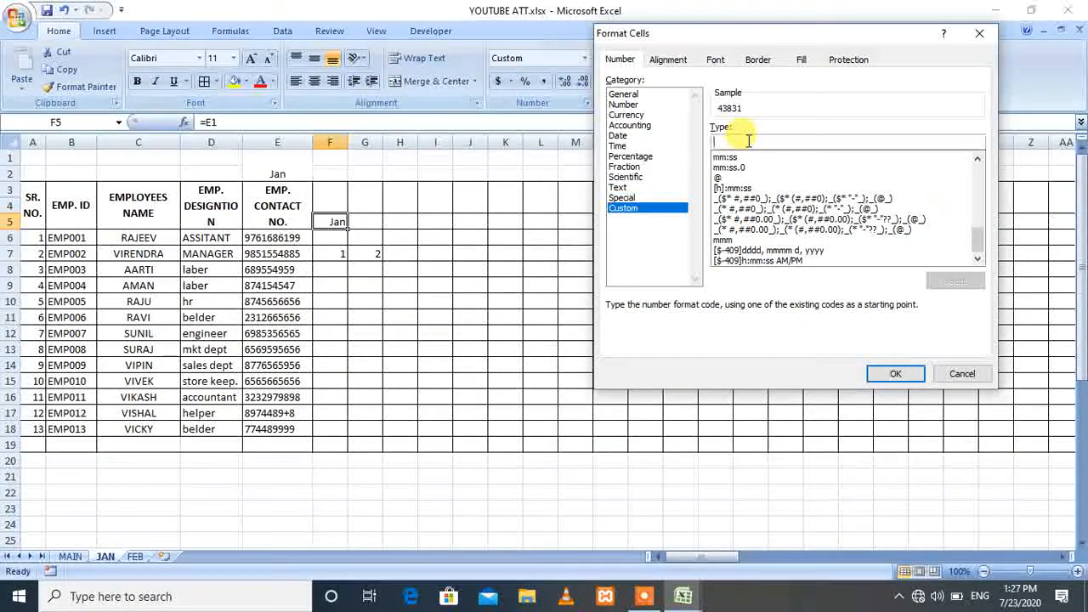
{"action": "type", "text": "dd"}
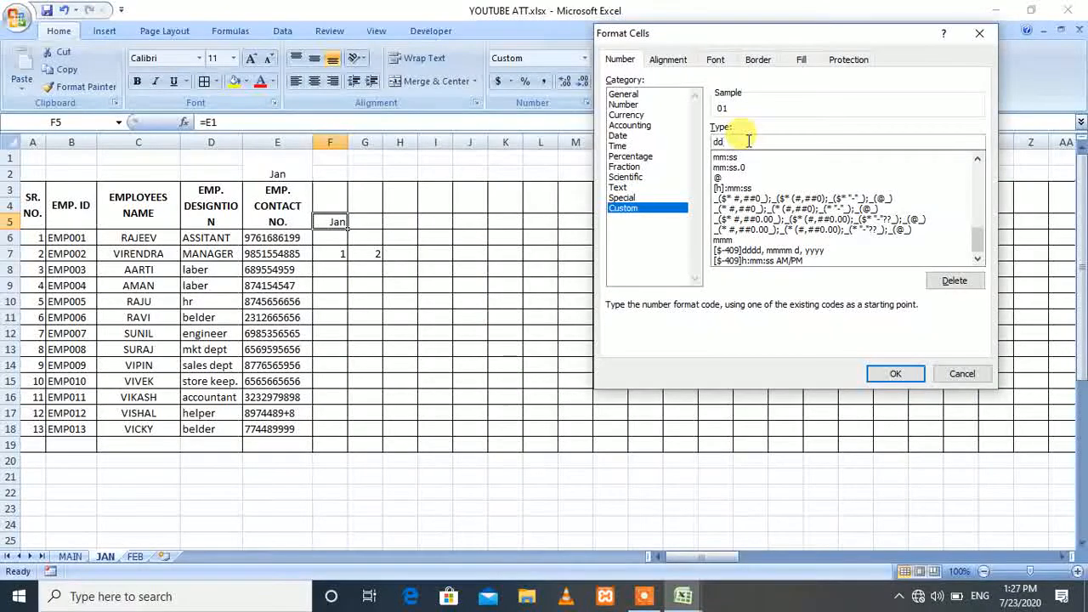
{"action": "left_click", "coordinate": [892, 376]}
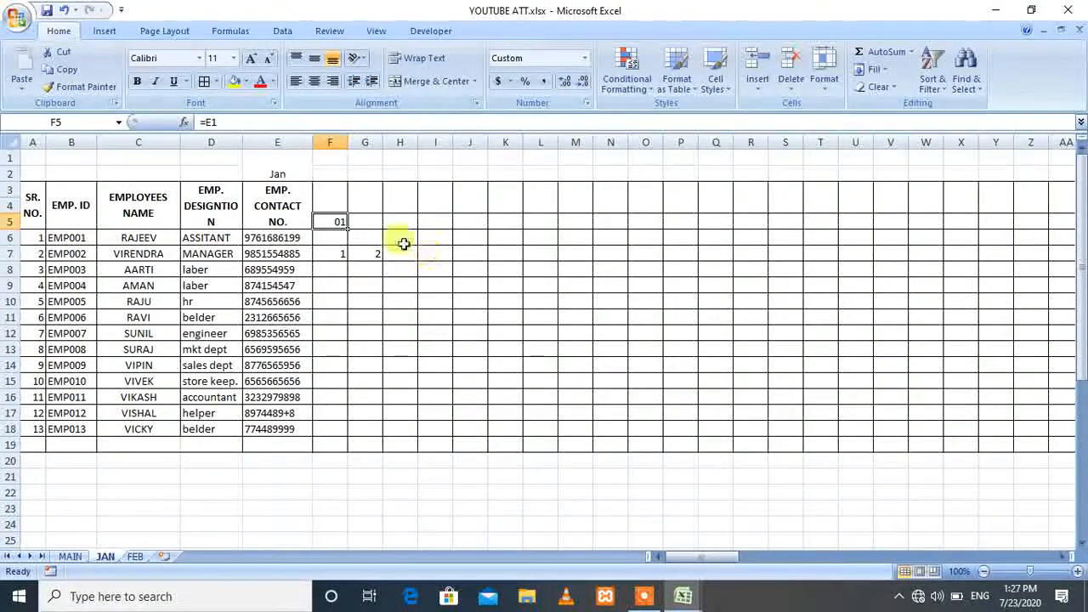
Step: Enter the formula =TEXT(F5,"ddd") in the merged cell F3 to derive the weekday name from the date below
{"action": "left_click", "coordinate": [294, 173]}
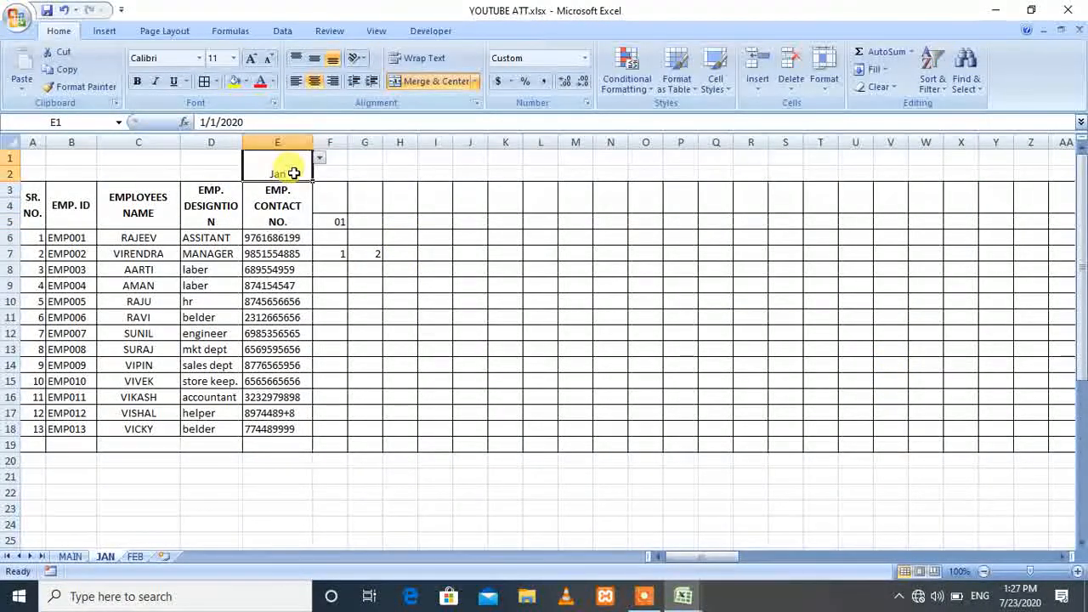
{"action": "left_click", "coordinate": [339, 206]}
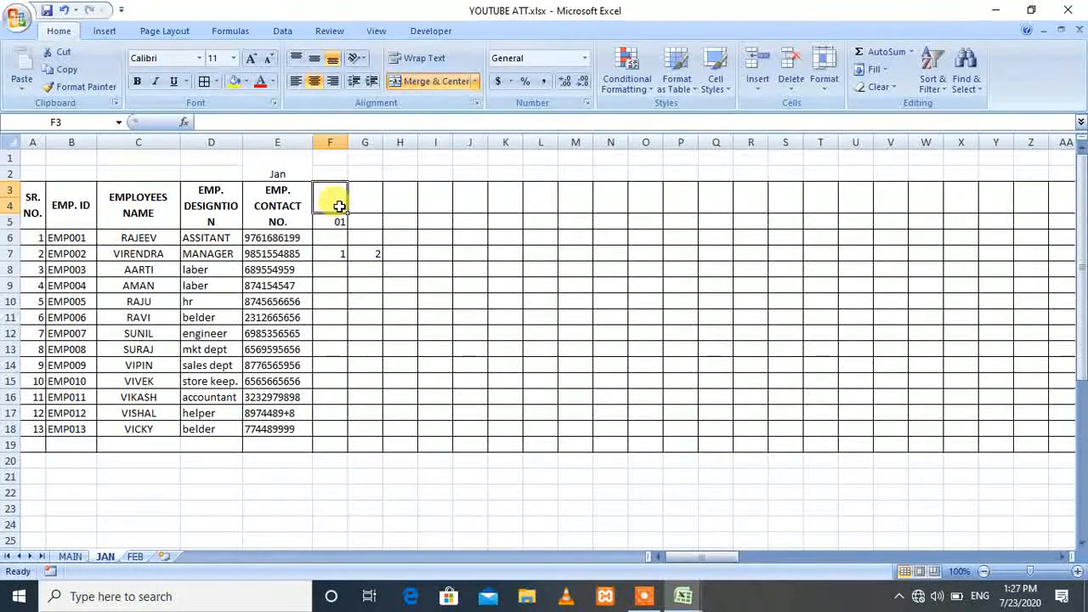
{"action": "type", "text": "="}
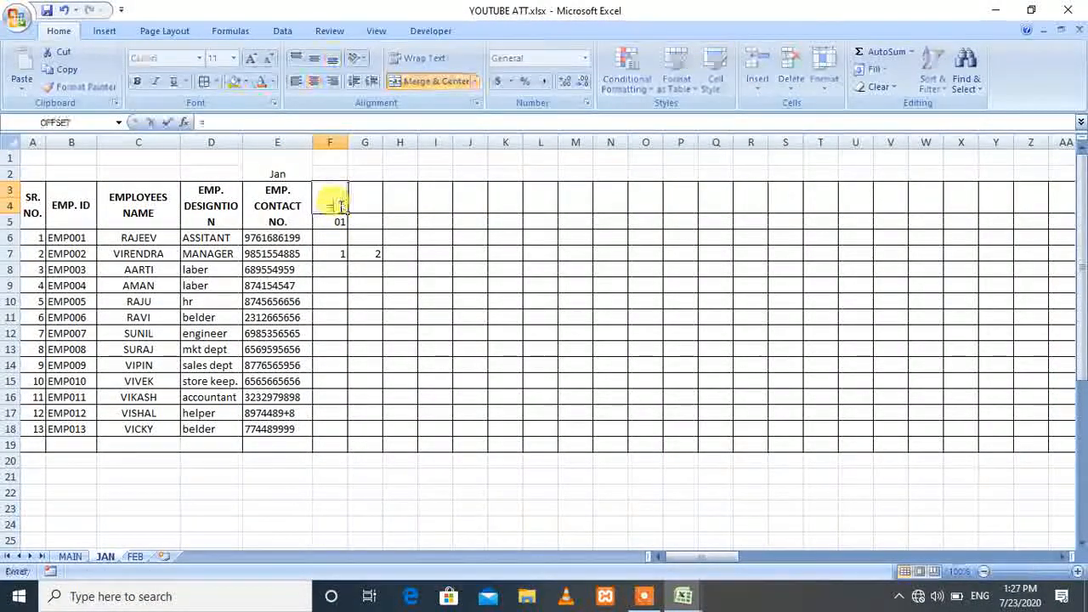
{"action": "type", "text": "tex"}
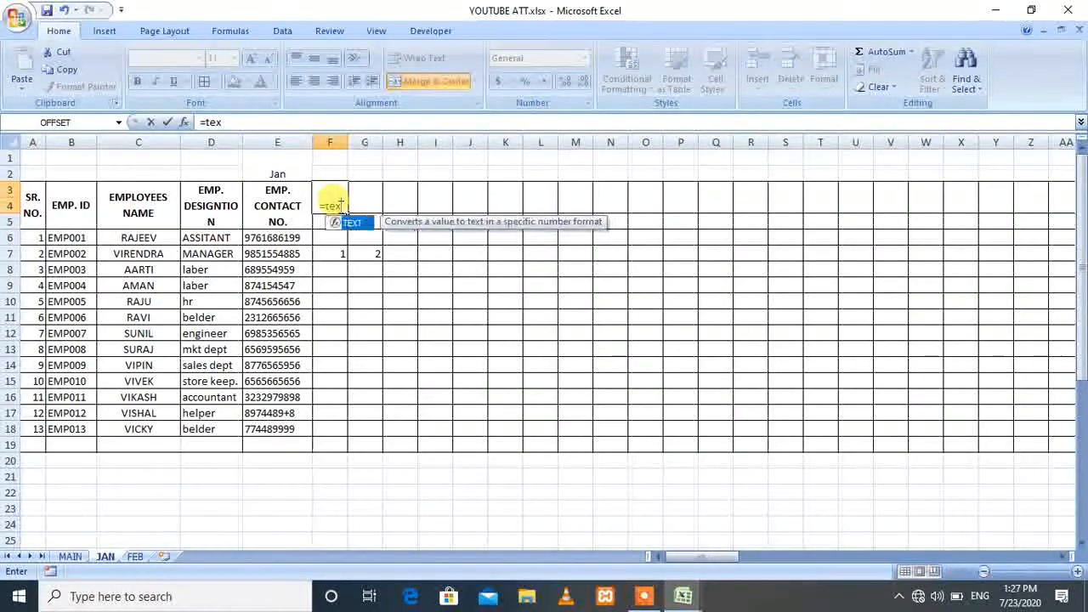
{"action": "type", "text": "t("}
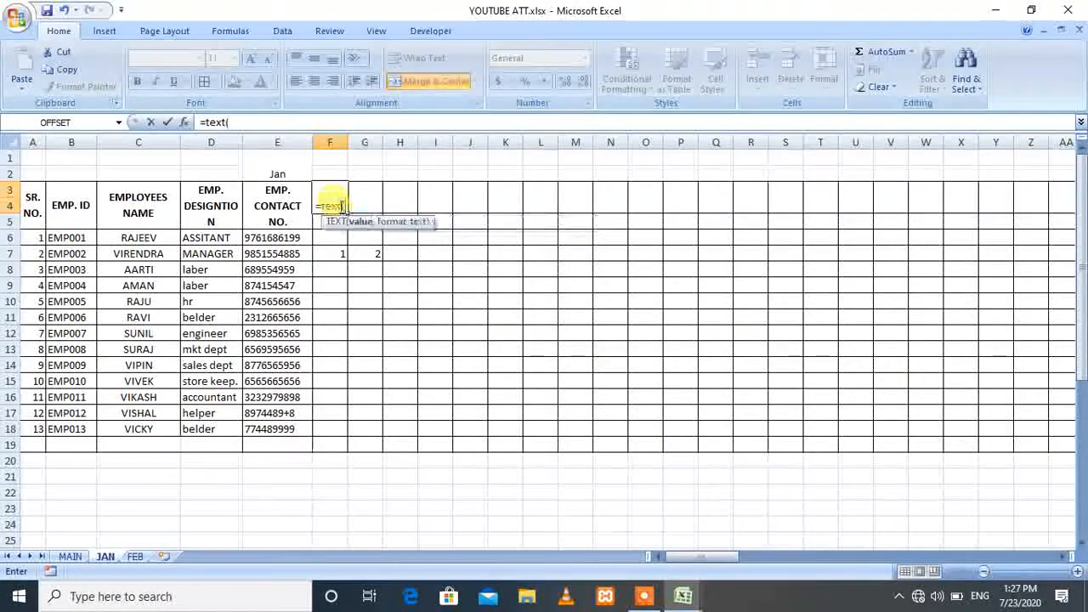
{"action": "type", "text": "F5"}
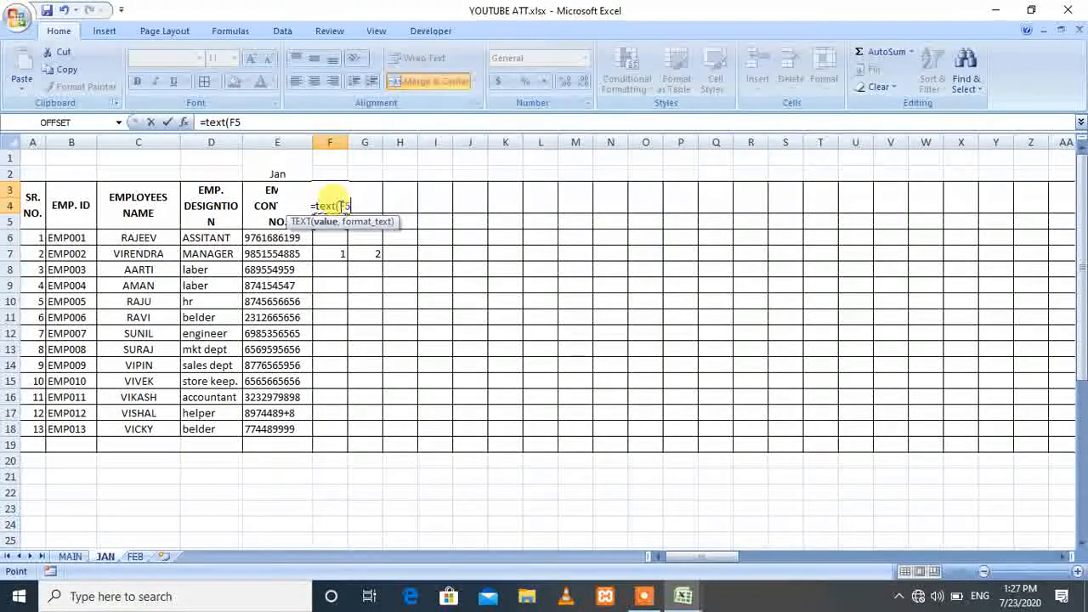
{"action": "type", "text": ","}
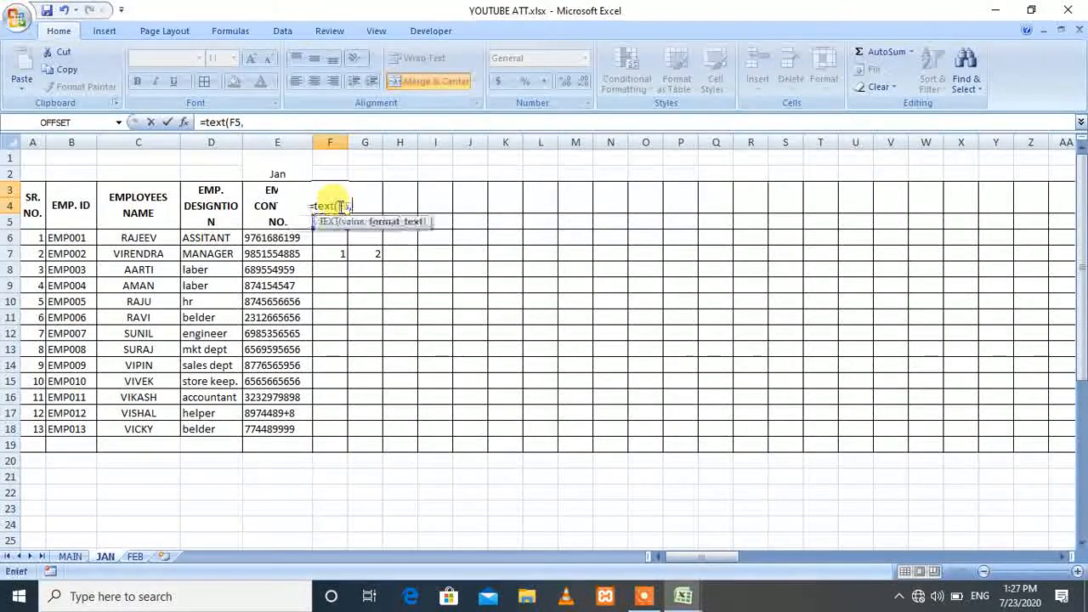
{"action": "type", "text": "\"d"}
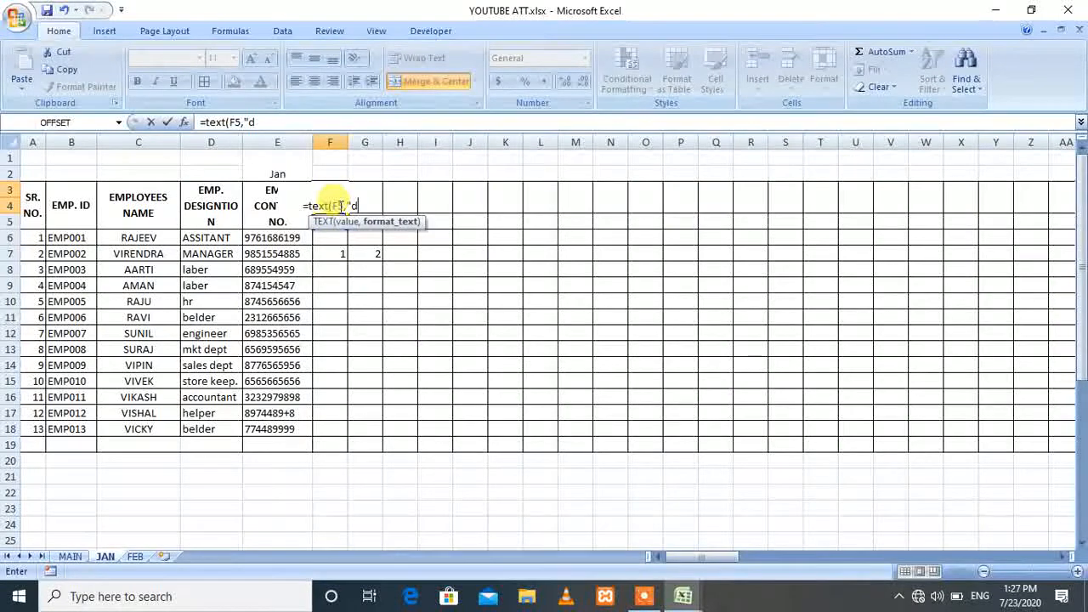
{"action": "type", "text": "dd"}
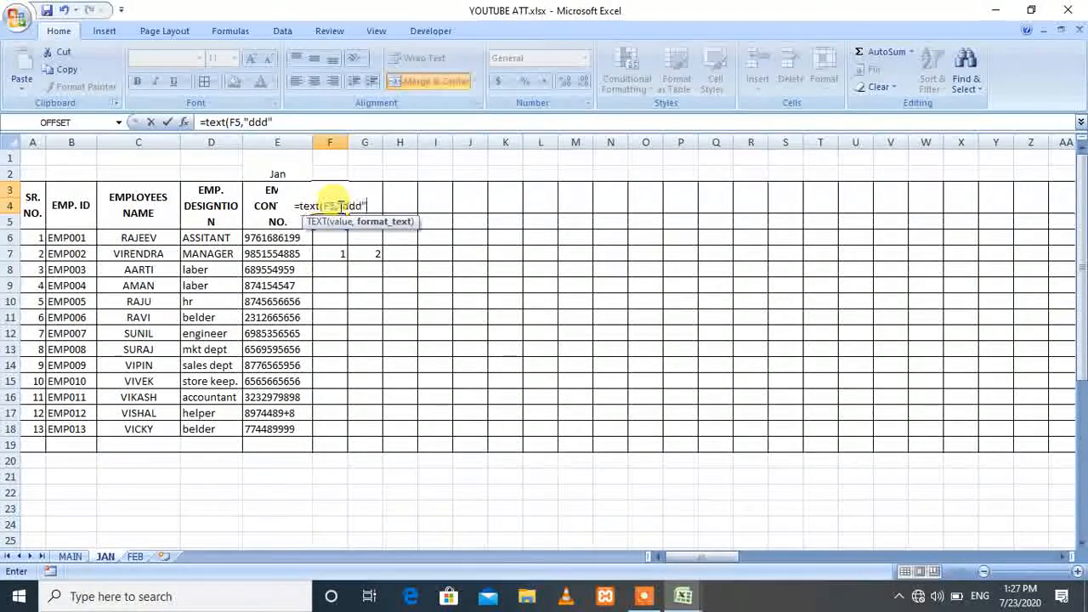
{"action": "type", "text": "\""}
{"action": "key", "text": "Return"}
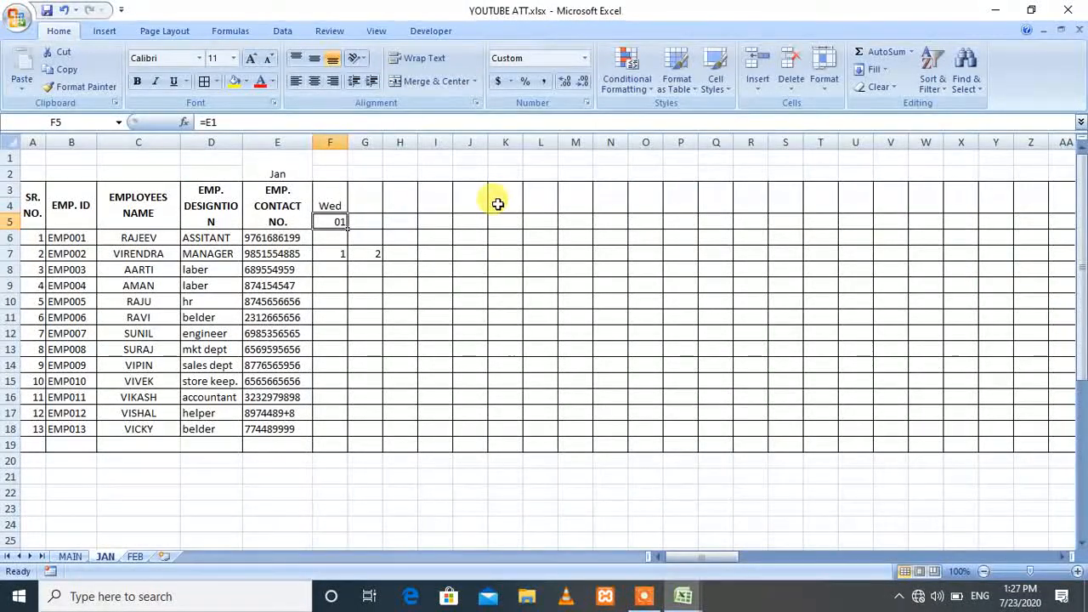
Step: Test the weekday formula by switching the month in cell E1 to 1-Feb-20 and then to 1-Jun-20
{"action": "left_click", "coordinate": [285, 168]}
{"action": "left_click", "coordinate": [320, 161]}
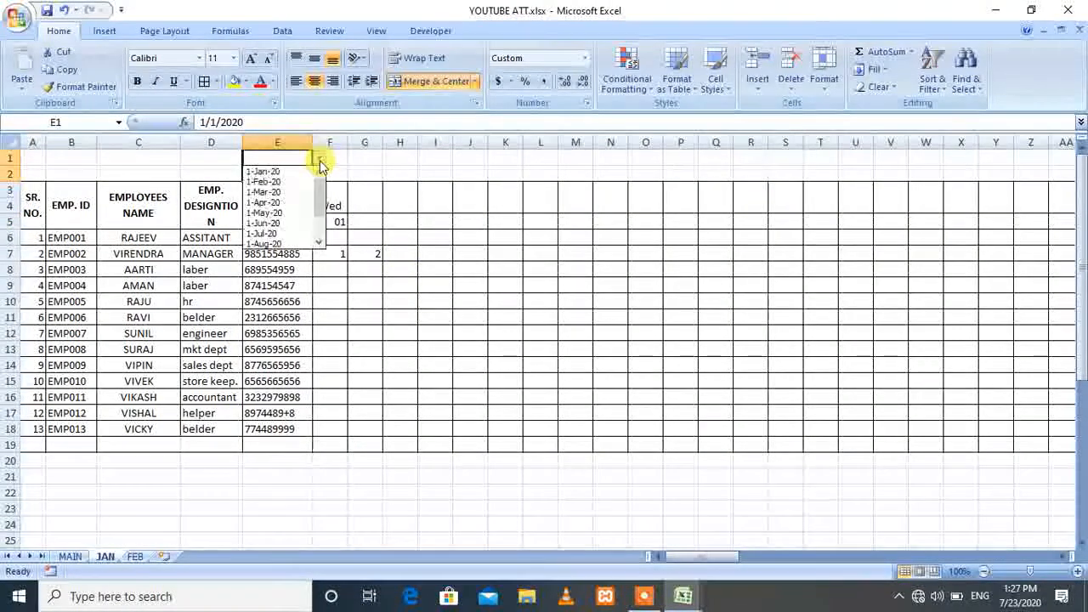
{"action": "left_click", "coordinate": [289, 181]}
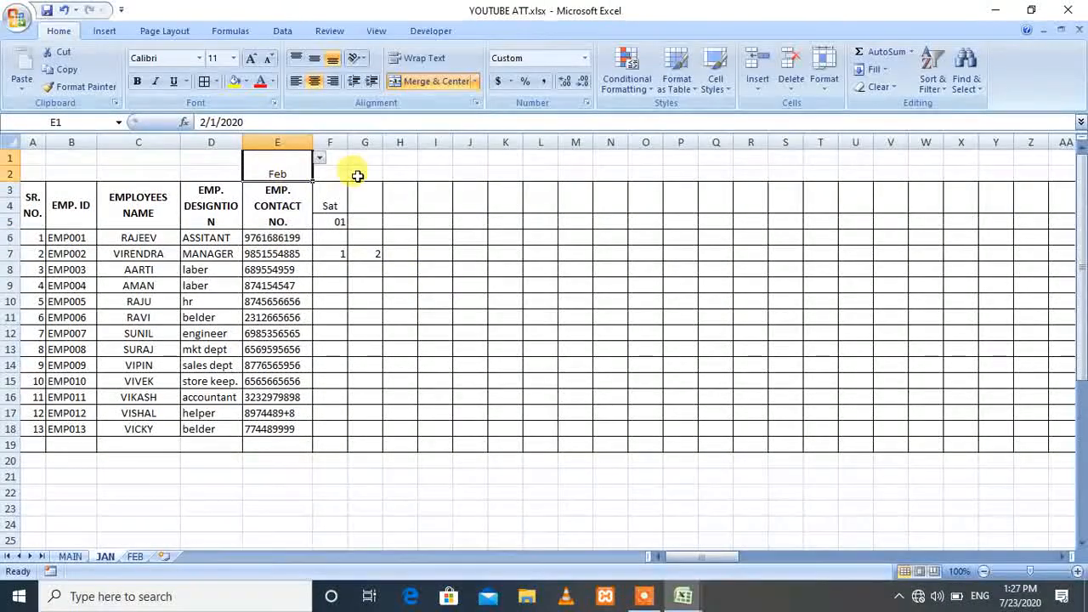
{"action": "left_click", "coordinate": [320, 161]}
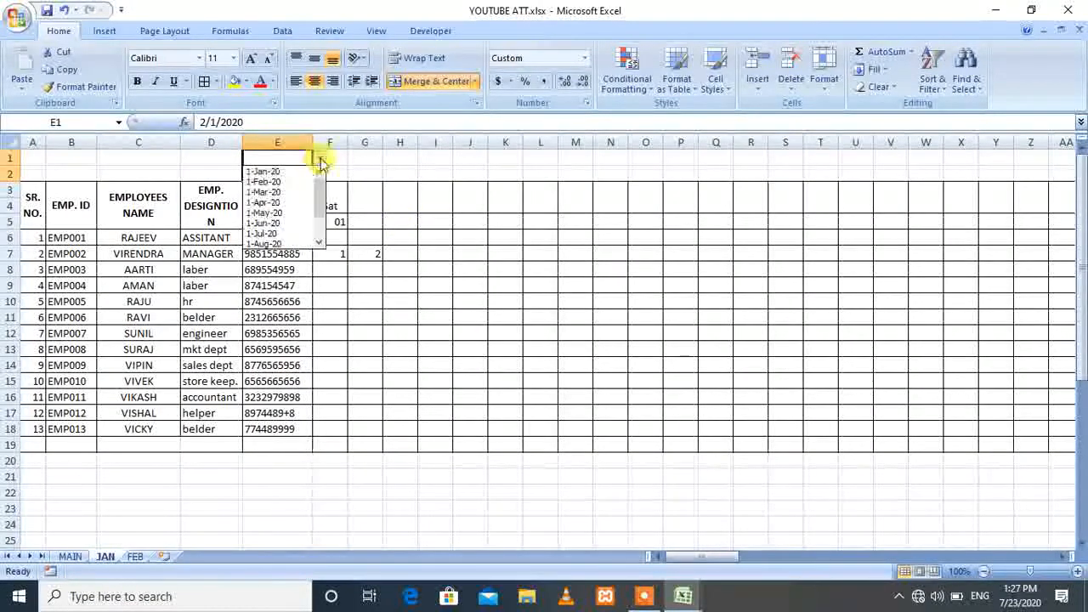
{"action": "left_click", "coordinate": [285, 222]}
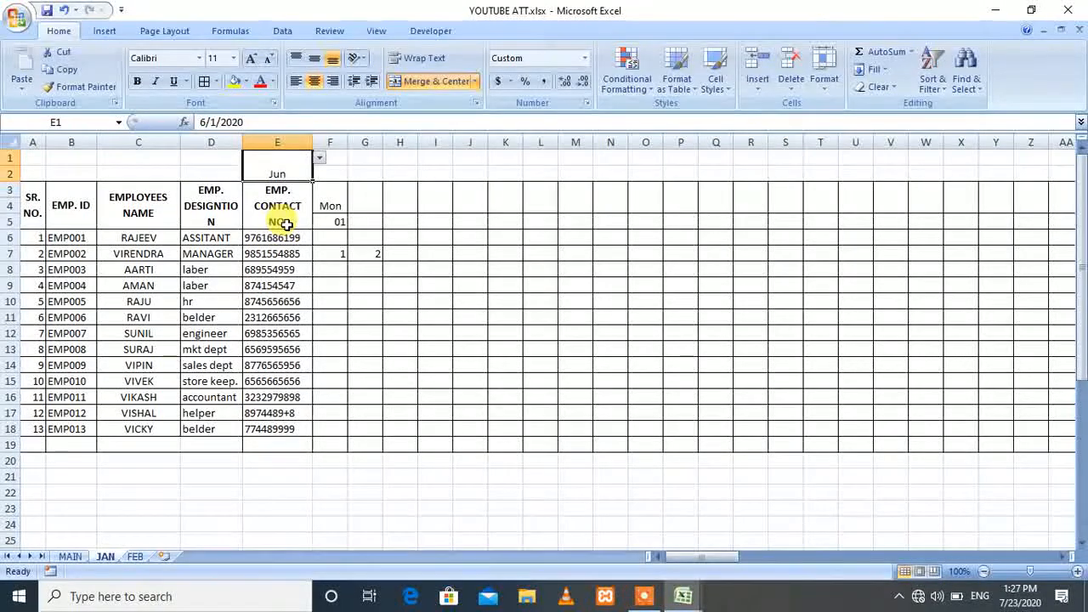
Step: Switch the month in cell E1 to 1-Feb-20 and then to 1-Jan-20 to check the weekday formula
{"action": "left_click", "coordinate": [320, 159]}
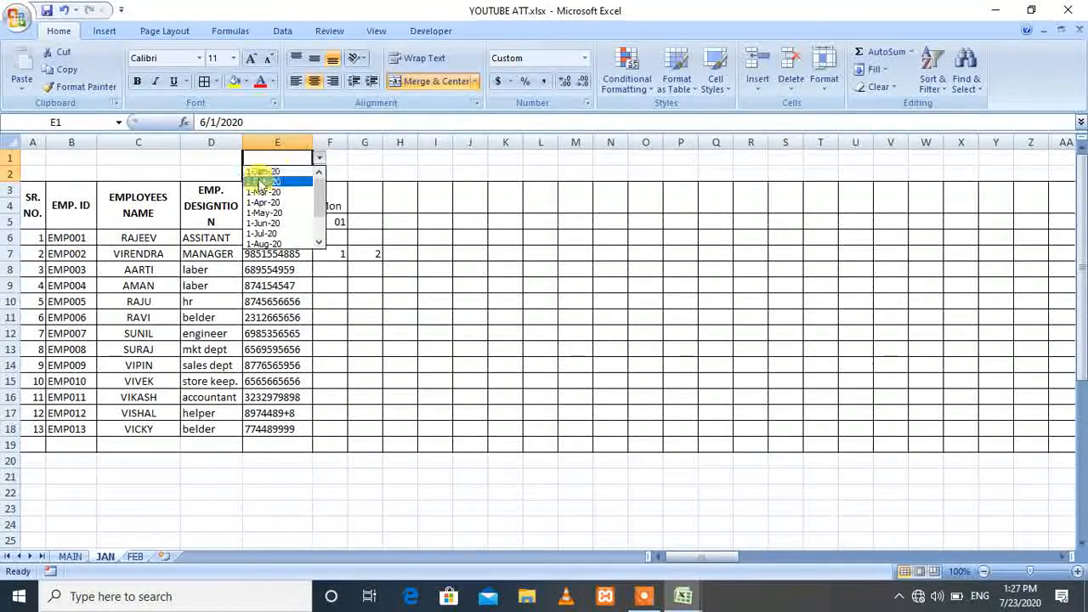
{"action": "left_click", "coordinate": [262, 181]}
{"action": "left_click", "coordinate": [321, 165]}
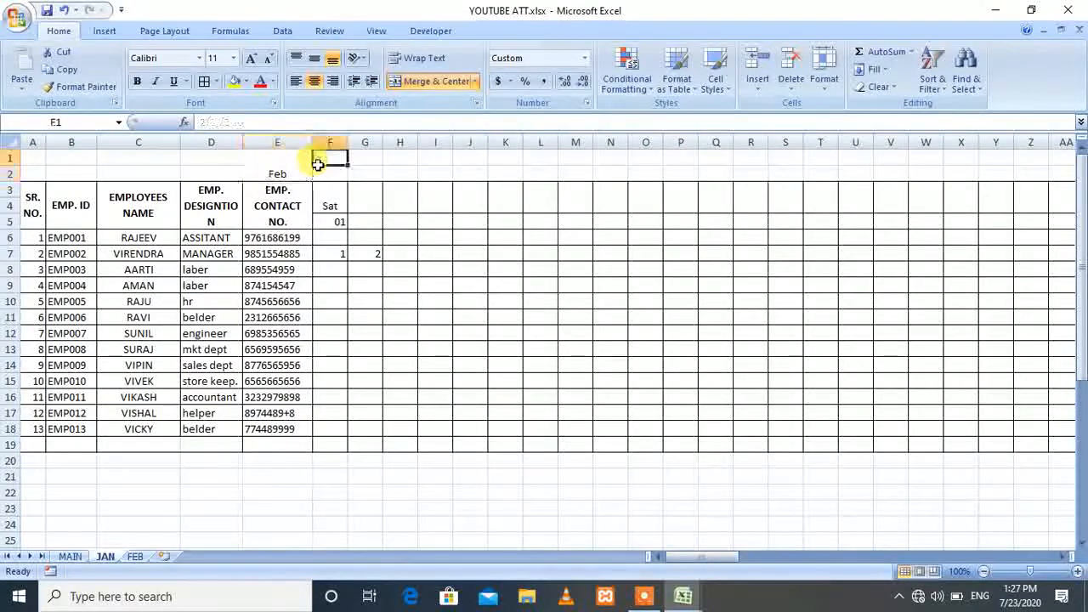
{"action": "left_click", "coordinate": [295, 168]}
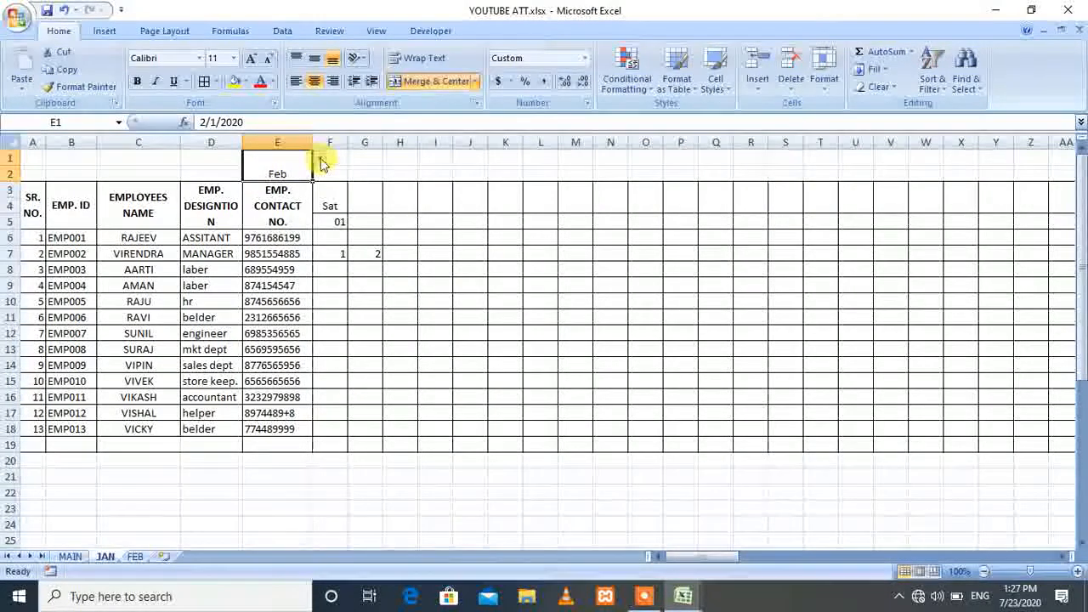
{"action": "left_click", "coordinate": [319, 160]}
{"action": "left_click", "coordinate": [291, 173]}
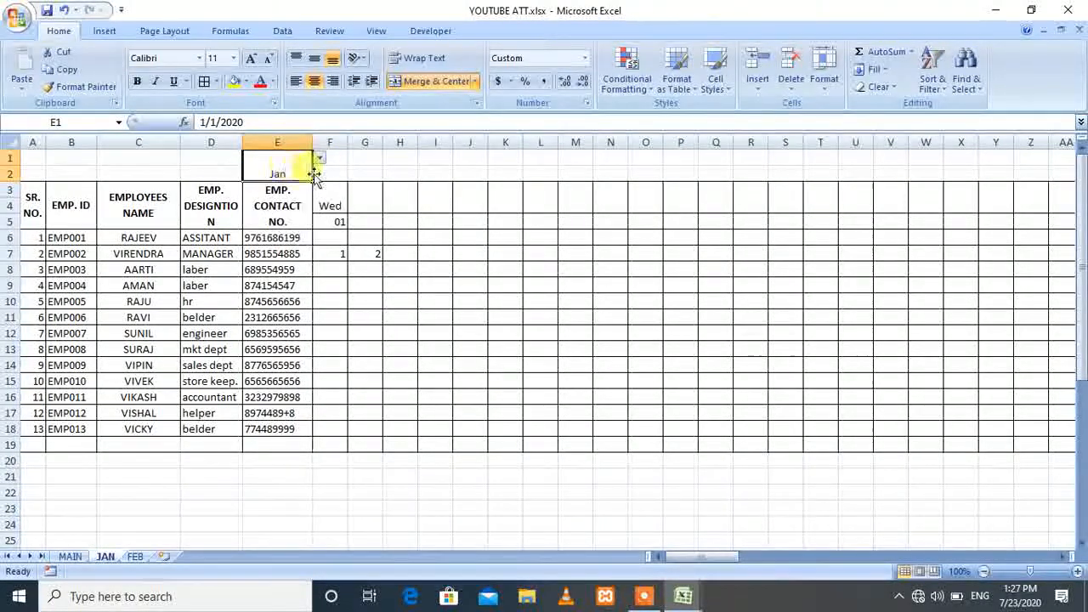
Step: Enter the formula =F5+1 in cell G5 to produce the second day of the month
{"action": "left_click", "coordinate": [365, 224]}
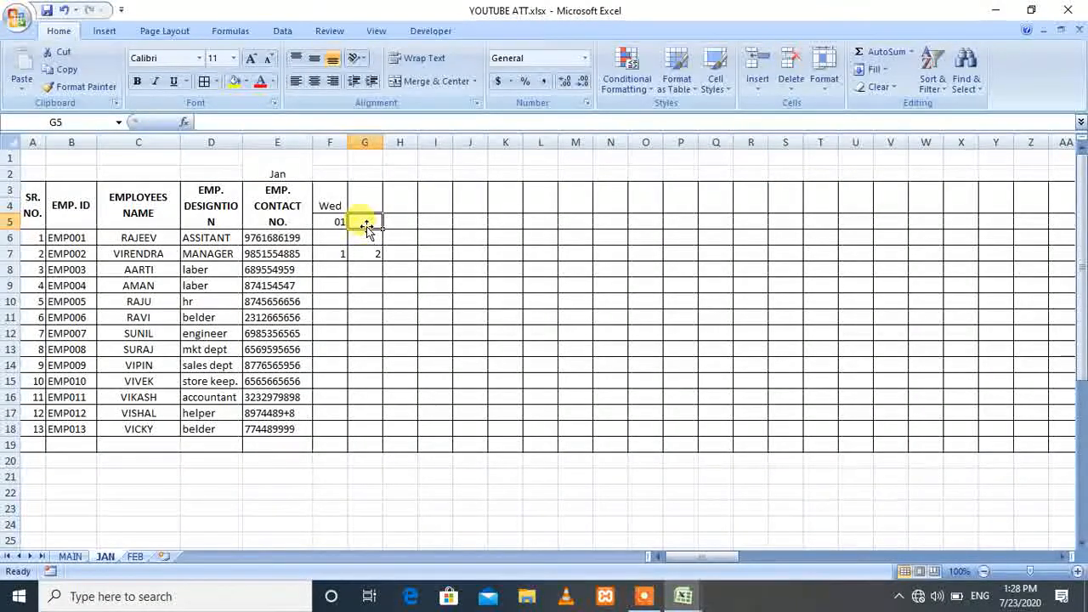
{"action": "type", "text": "="}
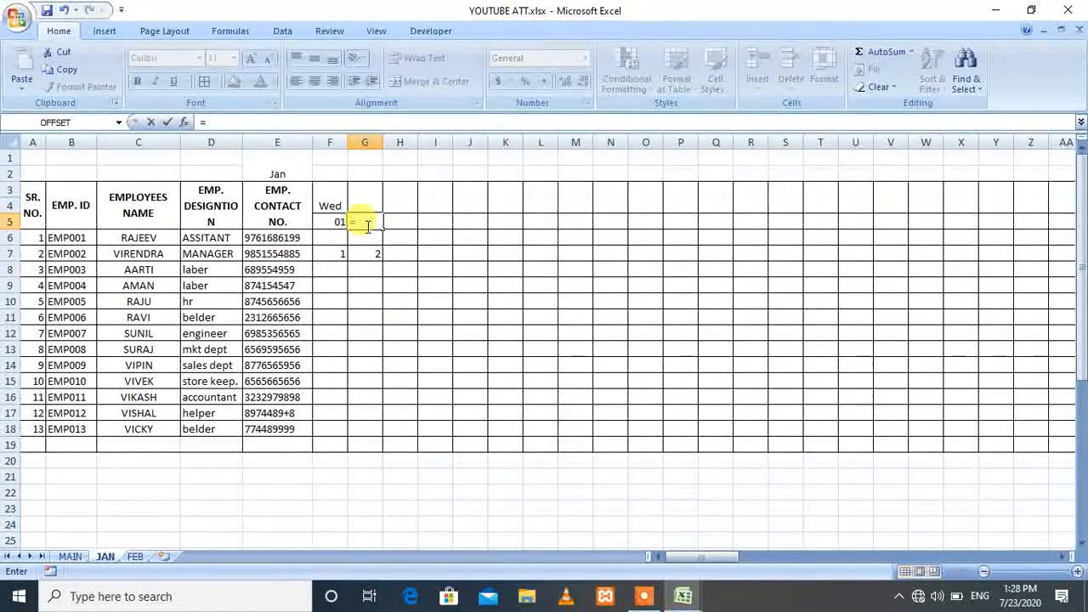
{"action": "key", "text": "Left"}
{"action": "type", "text": "+"}
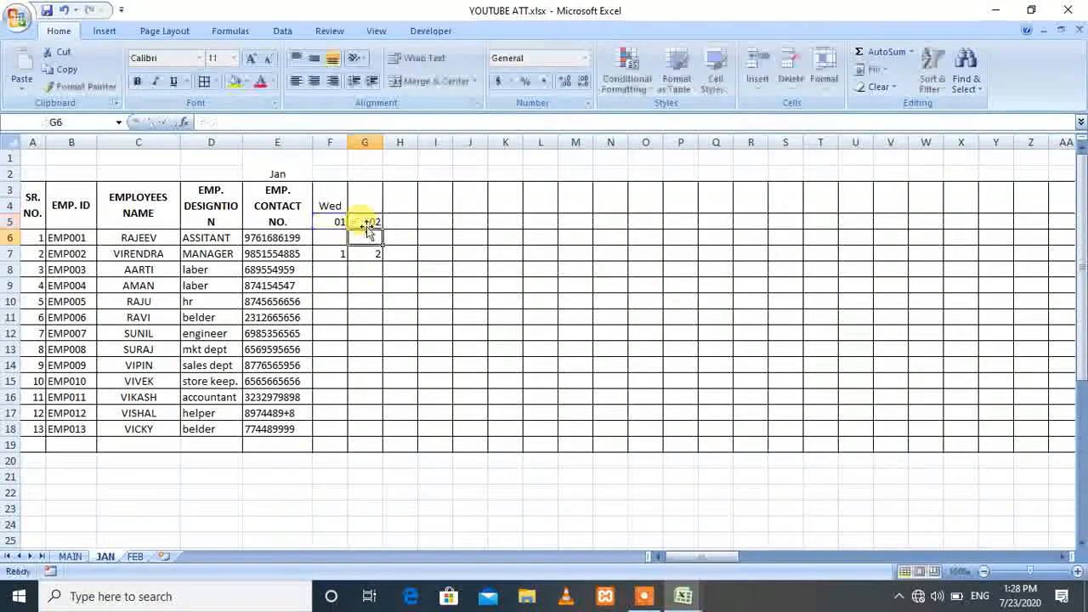
{"action": "key", "text": "Return"}
Step: Fill the day formula from G5 across row 5 to AJ5 so the header runs through day 31
{"action": "left_click", "coordinate": [368, 222]}
{"action": "left_click", "coordinate": [368, 222]}
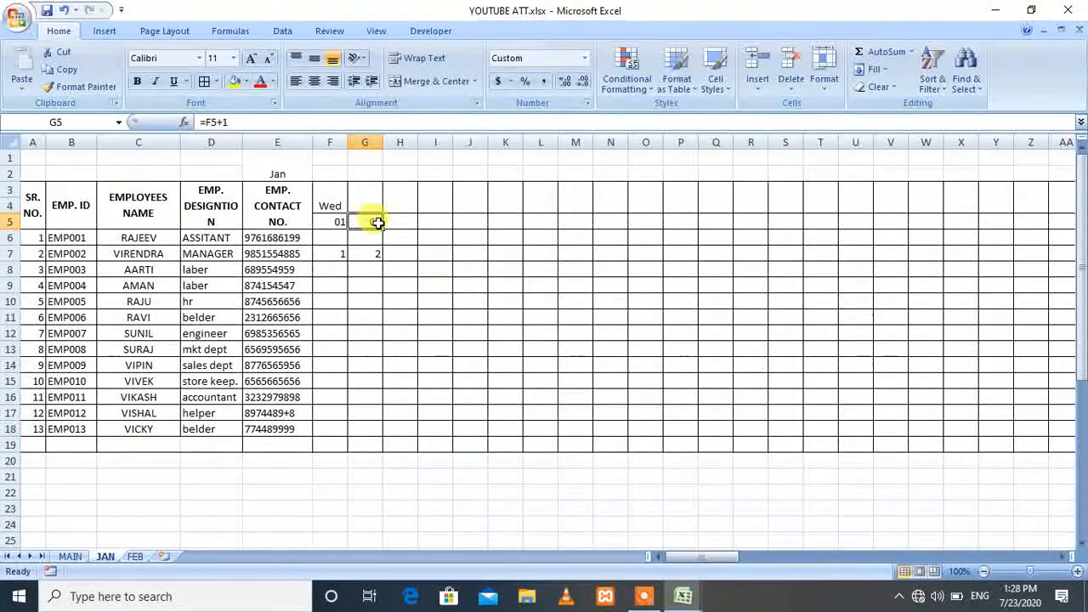
{"action": "left_click_drag", "start_coordinate": [382, 228], "coordinate": [946, 227]}
{"action": "left_click_drag", "start_coordinate": [1003, 230], "coordinate": [1020, 234]}
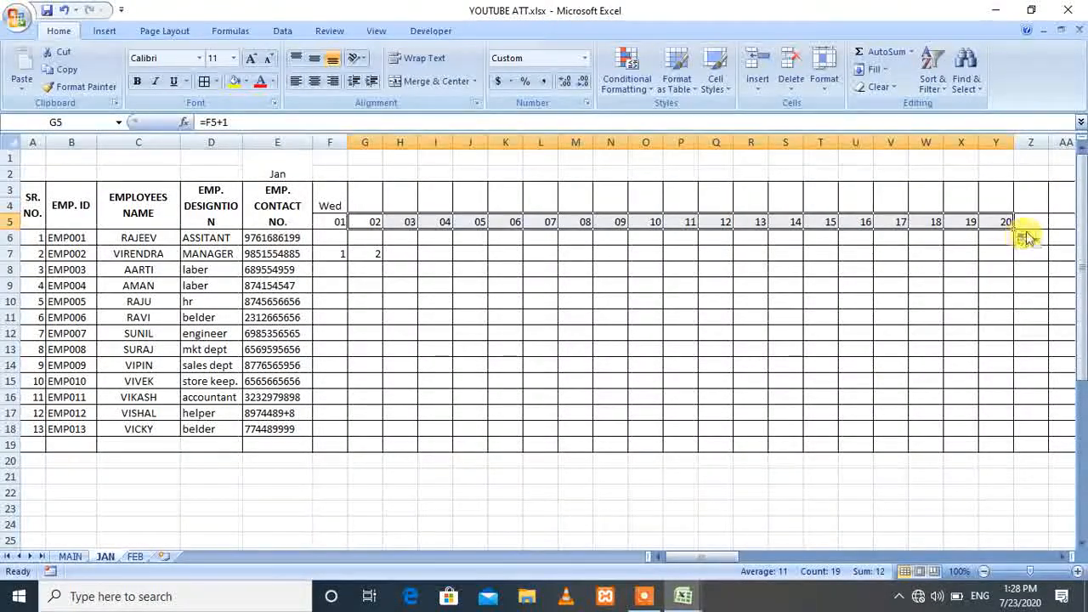
{"action": "left_click_drag", "start_coordinate": [1015, 230], "coordinate": [431, 235]}
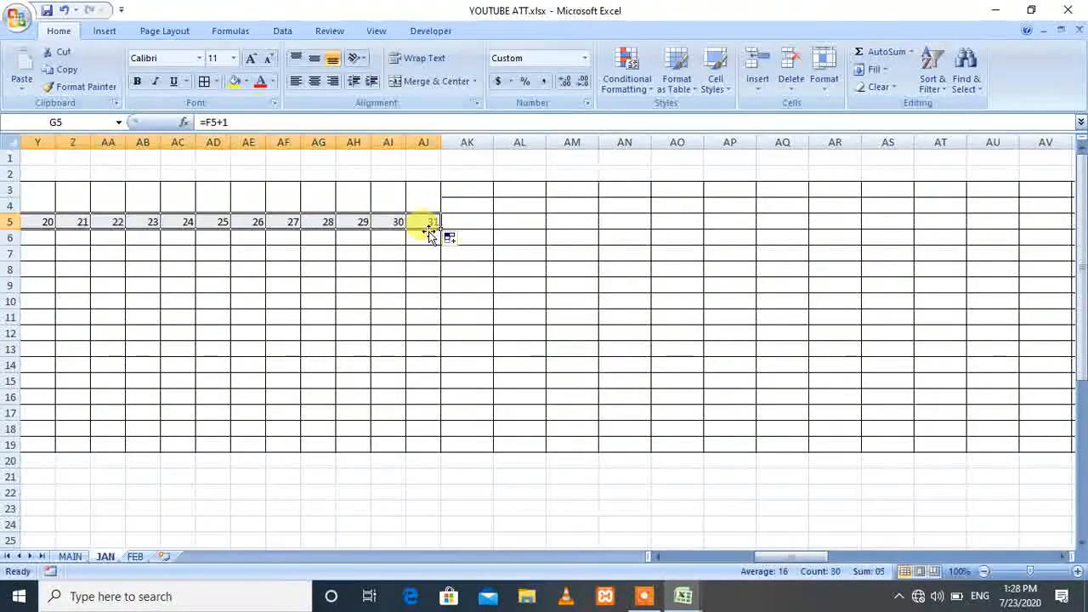
{"action": "left_click", "coordinate": [506, 262]}
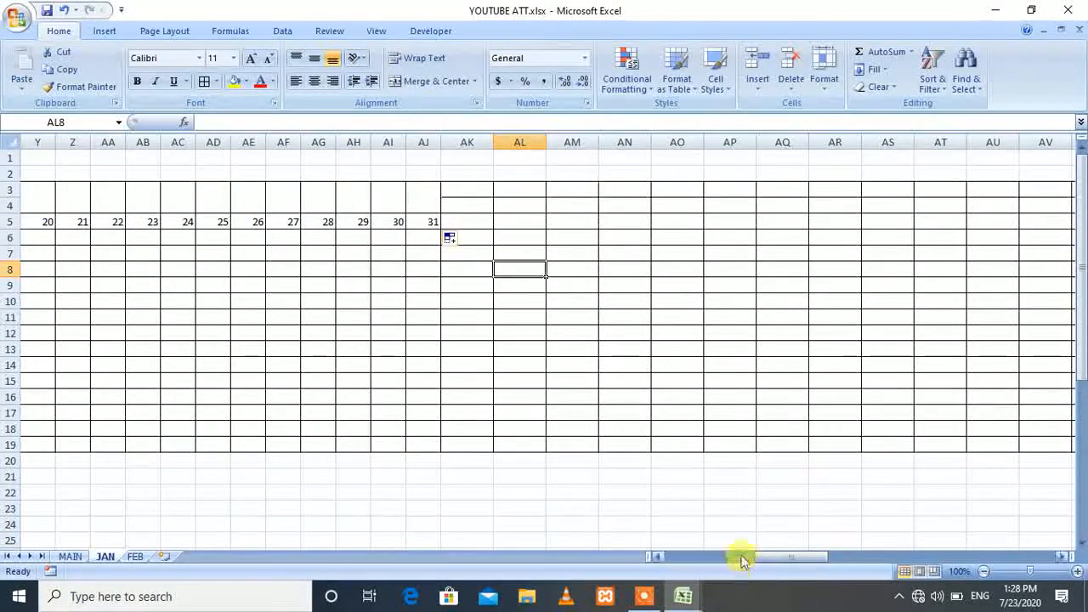
{"action": "left_click", "coordinate": [743, 557]}
{"action": "left_click", "coordinate": [743, 558]}
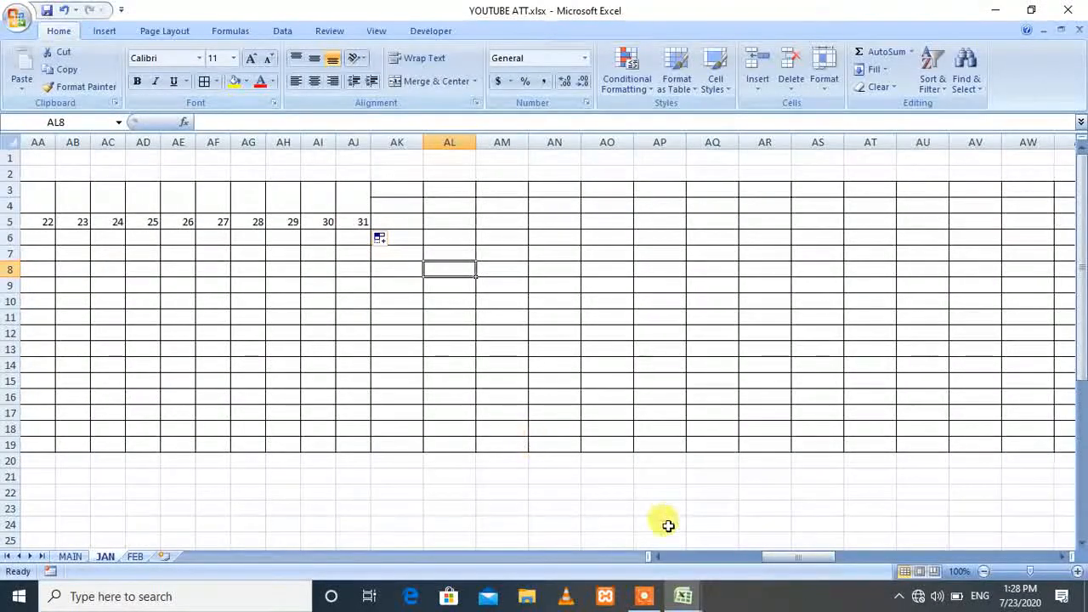
{"action": "left_click", "coordinate": [667, 557]}
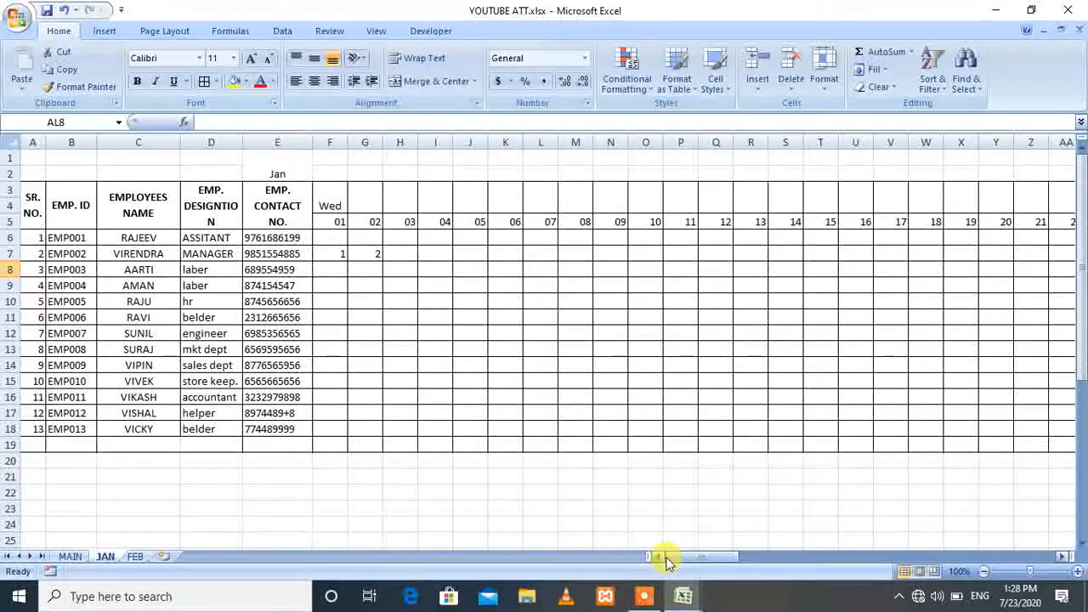
Step: Fill the weekday formula from the merged cell F3 across to column AJ and save the workbook
{"action": "left_click", "coordinate": [330, 202]}
{"action": "left_click_drag", "start_coordinate": [348, 213], "coordinate": [780, 204]}
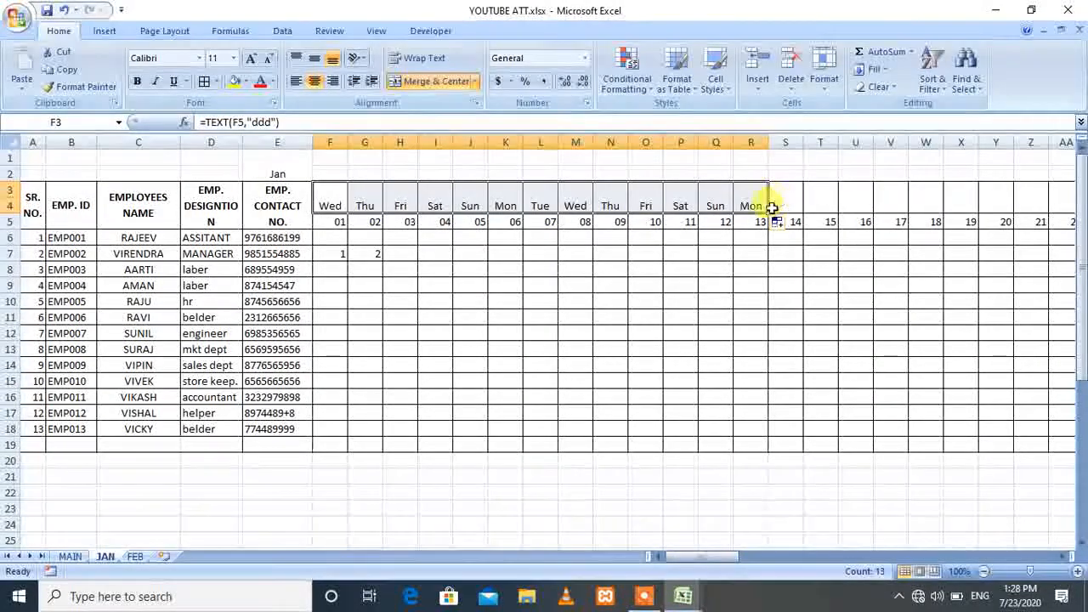
{"action": "left_click_drag", "start_coordinate": [768, 212], "coordinate": [1052, 199]}
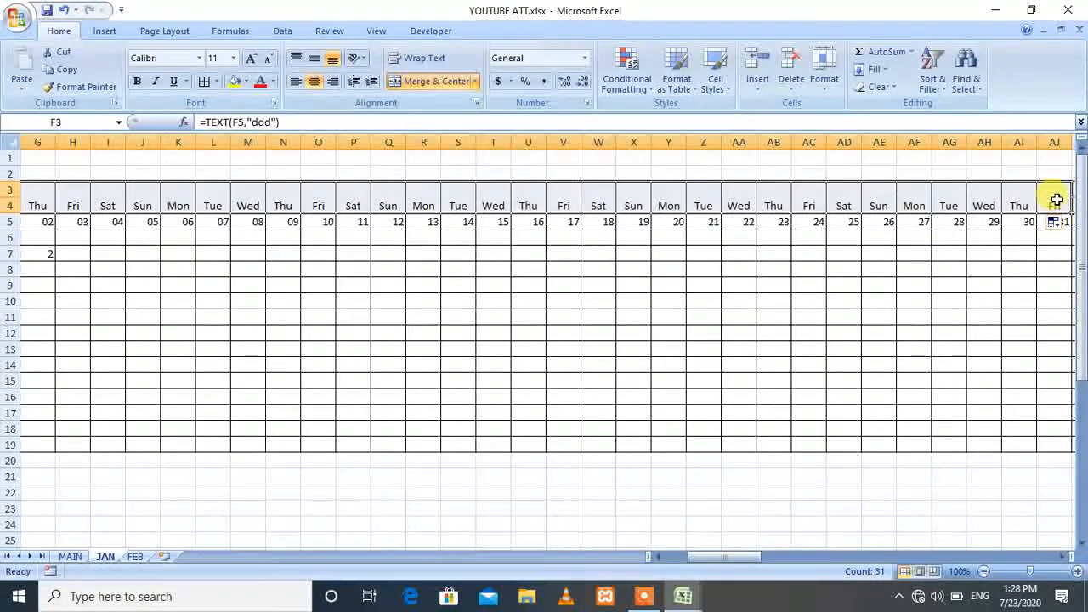
{"action": "left_click_drag", "start_coordinate": [692, 554], "coordinate": [676, 561]}
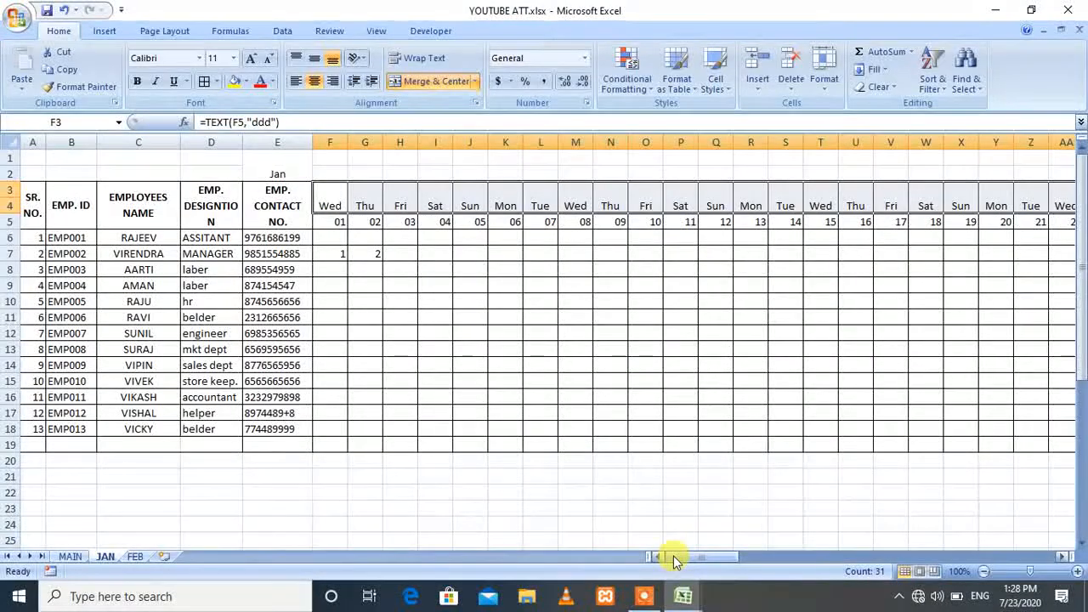
{"action": "key", "text": "ctrl+s"}
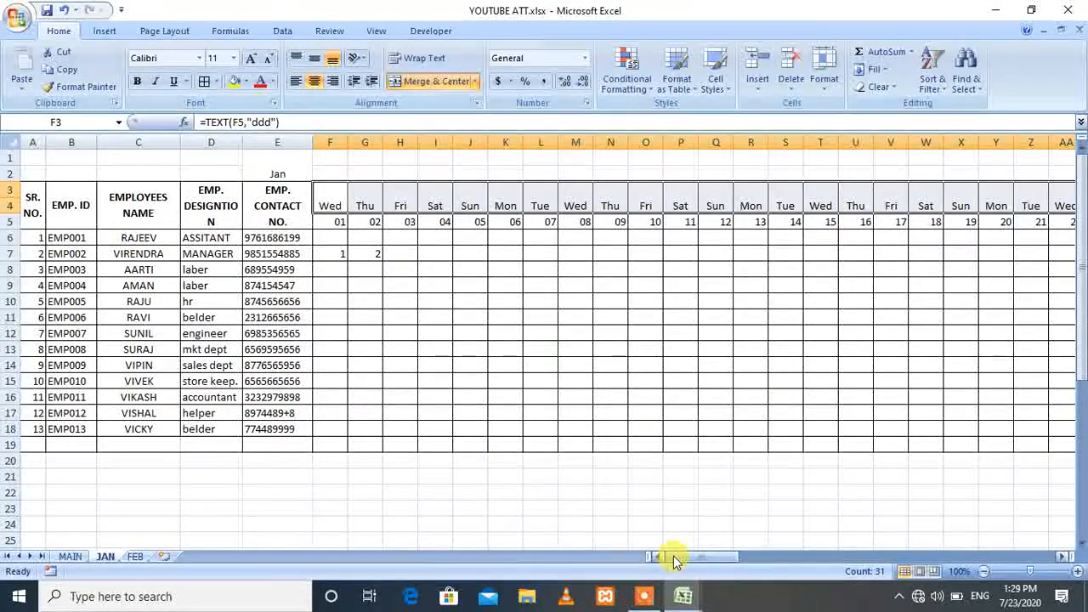
Step: Clear the stray sample numbers from the range F6:G7
{"action": "left_click", "coordinate": [336, 243]}
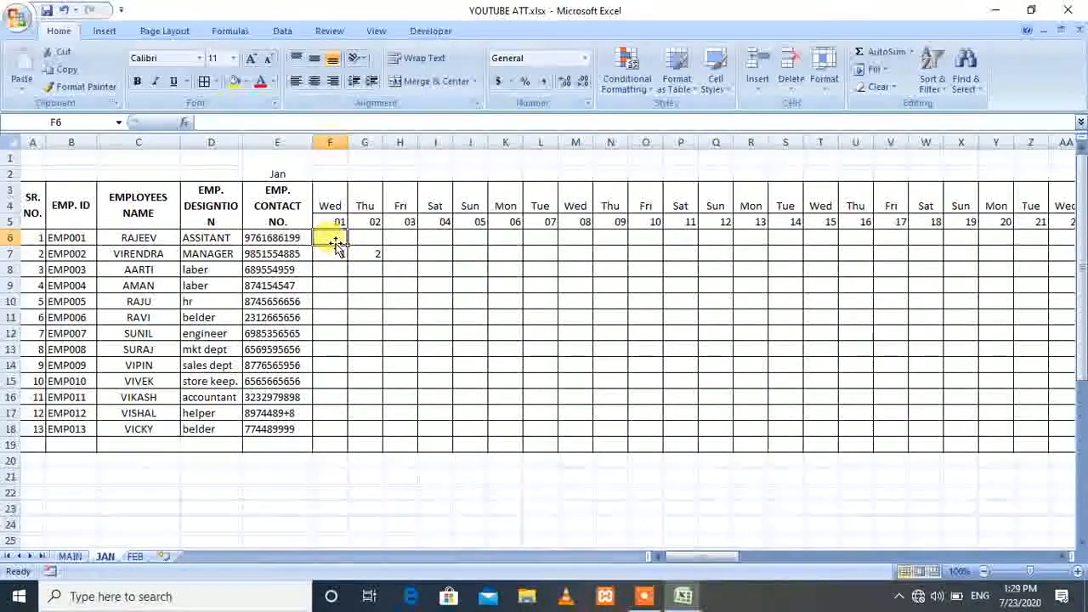
{"action": "key", "text": "shift+Down"}
{"action": "key", "text": "shift+Right"}
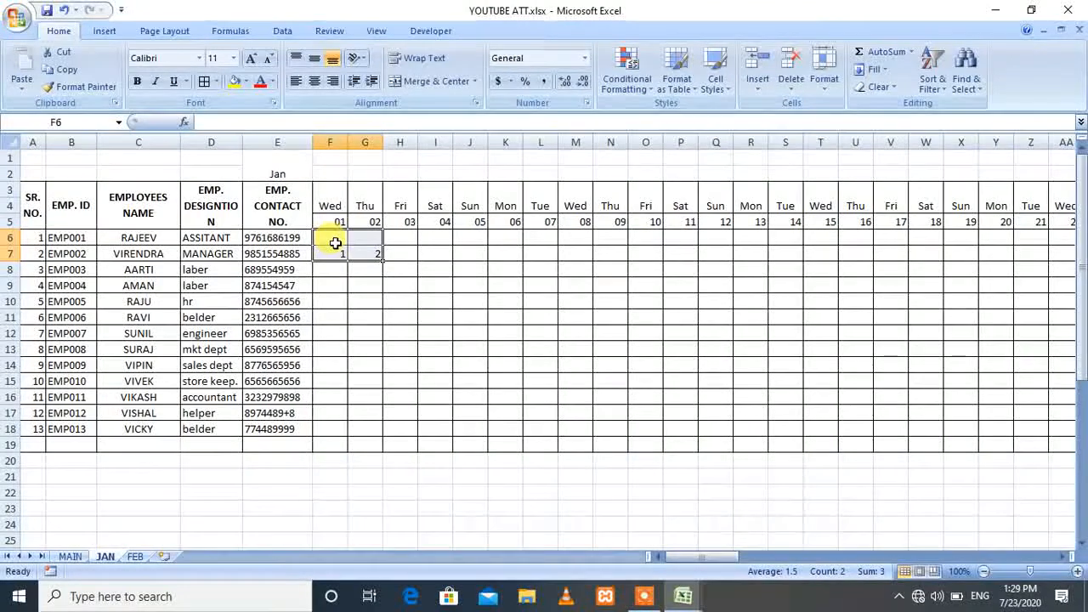
{"action": "key", "text": "Delete"}
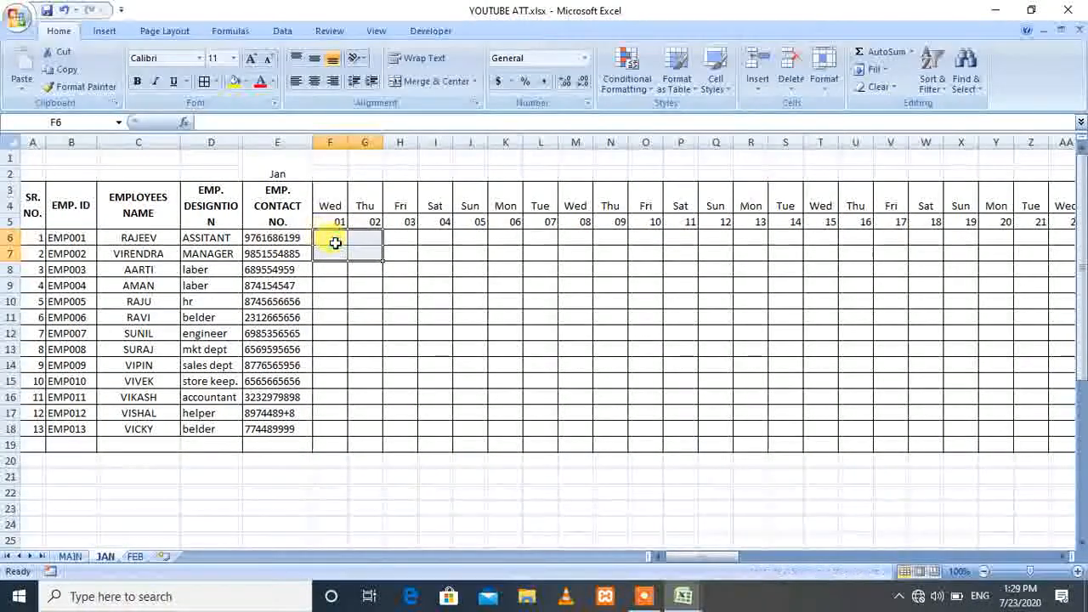
{"action": "left_click", "coordinate": [328, 240]}
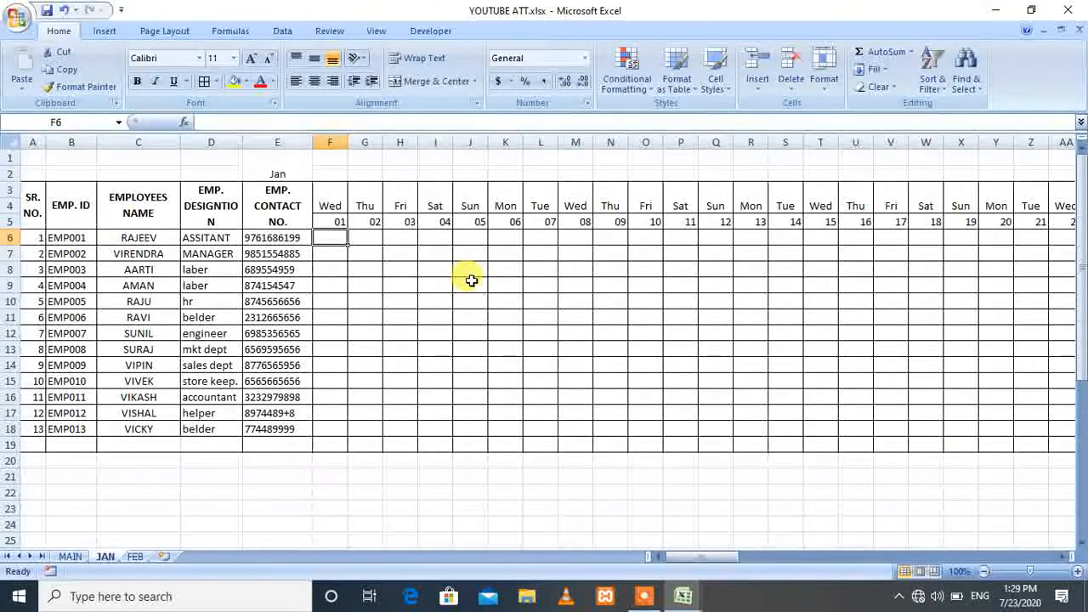
Step: Select the range F3:AJ18 and start a new conditional formatting rule that uses a formula to determine which cells to format
{"action": "left_click", "coordinate": [338, 213]}
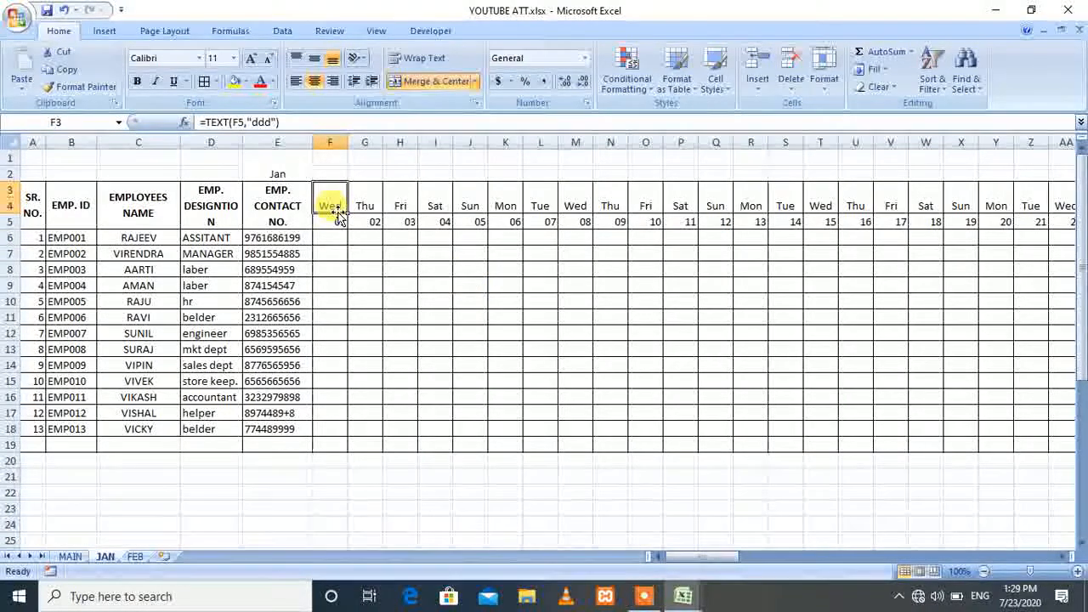
{"action": "key", "text": "shift+Down"}
{"action": "key", "text": "shift+Down"}
{"action": "key", "text": "shift+Down"}
{"action": "key", "text": "shift+Down"}
{"action": "key", "text": "shift+Down"}
{"action": "key", "text": "shift+Down"}
{"action": "key", "text": "shift+Down"}
{"action": "key", "text": "shift+Down"}
{"action": "key", "text": "shift+Down"}
{"action": "key", "text": "shift+Down"}
{"action": "key", "text": "shift+Down"}
{"action": "key", "text": "shift+Down"}
{"action": "key", "text": "shift+Down"}
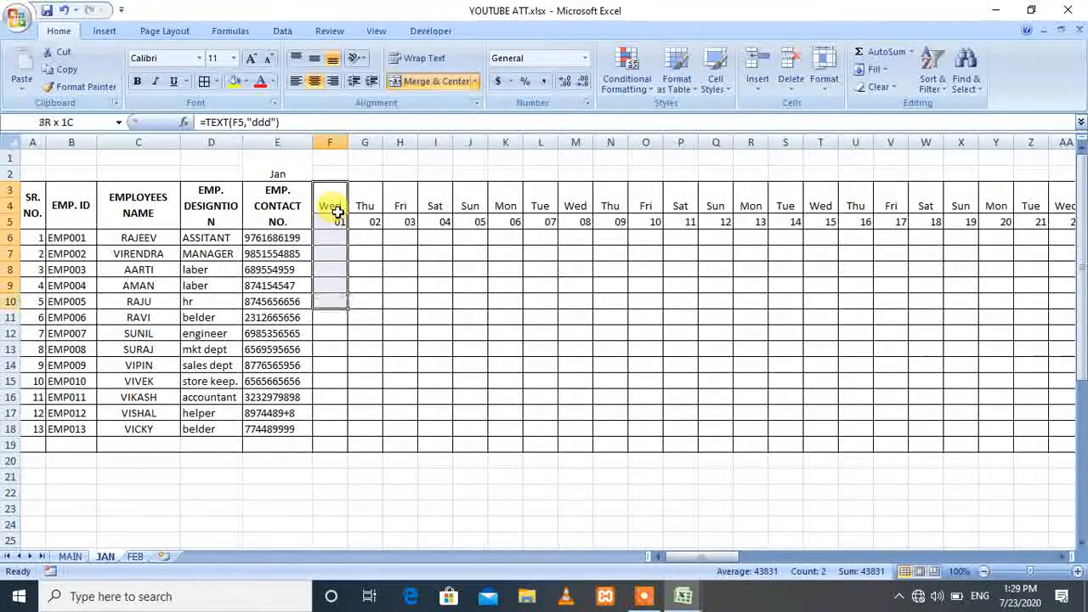
{"action": "key", "text": "shift+Down"}
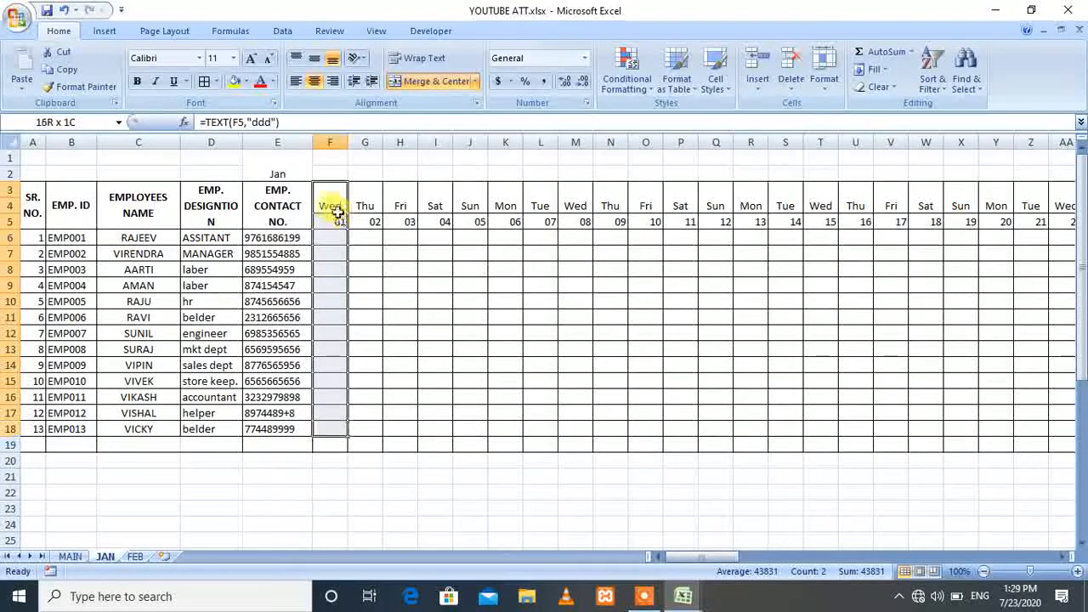
{"action": "key", "text": "shift+Right"}
{"action": "key", "text": "shift+Right"}
{"action": "key", "text": "shift+Right"}
{"action": "key", "text": "shift+Right"}
{"action": "key", "text": "shift+Right"}
{"action": "key", "text": "shift+Right"}
{"action": "key", "text": "shift+Right"}
{"action": "key", "text": "shift+Right"}
{"action": "key", "text": "shift+Right"}
{"action": "key", "text": "shift+Right"}
{"action": "key", "text": "shift+Right"}
{"action": "key", "text": "shift+Right"}
{"action": "key", "text": "shift+Right"}
{"action": "key", "text": "shift+Right"}
{"action": "key", "text": "shift+Right"}
{"action": "key", "text": "shift+Right"}
{"action": "key", "text": "shift+Right"}
{"action": "key", "text": "shift+Right"}
{"action": "key", "text": "shift+Right"}
{"action": "key", "text": "shift+Right"}
{"action": "key", "text": "shift+Right"}
{"action": "key", "text": "shift+Right"}
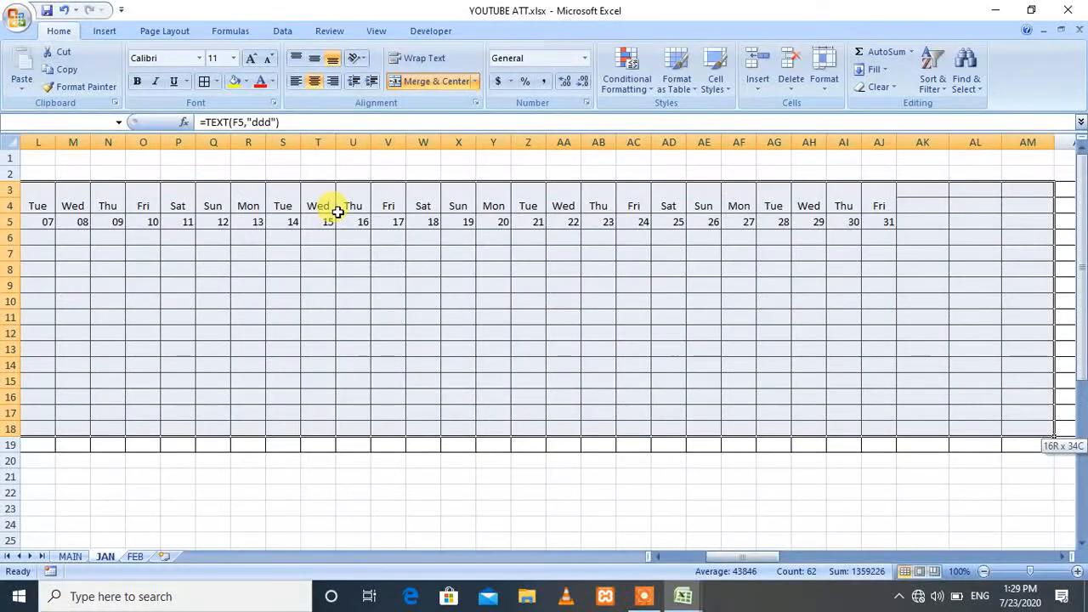
{"action": "key", "text": "shift+Left"}
{"action": "key", "text": "shift+Left"}
{"action": "key", "text": "shift+Left"}
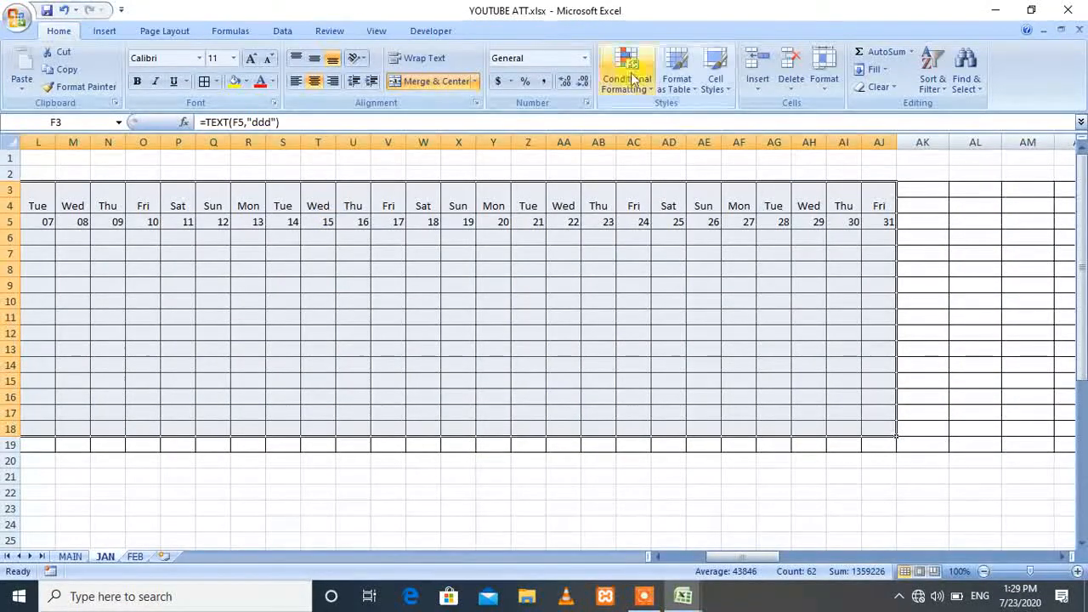
{"action": "left_click", "coordinate": [633, 78]}
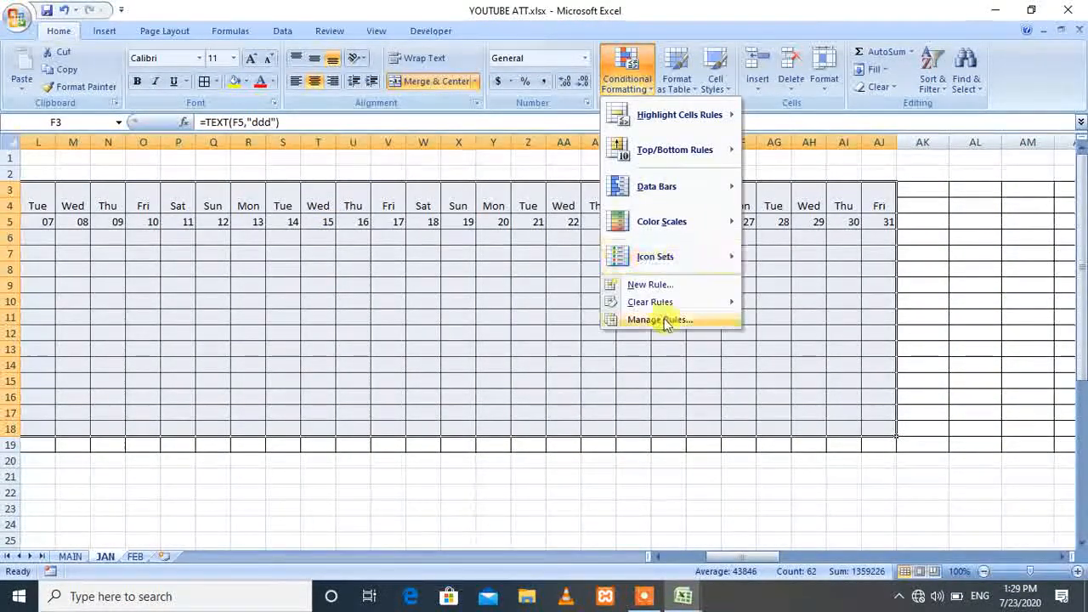
{"action": "left_click", "coordinate": [652, 288]}
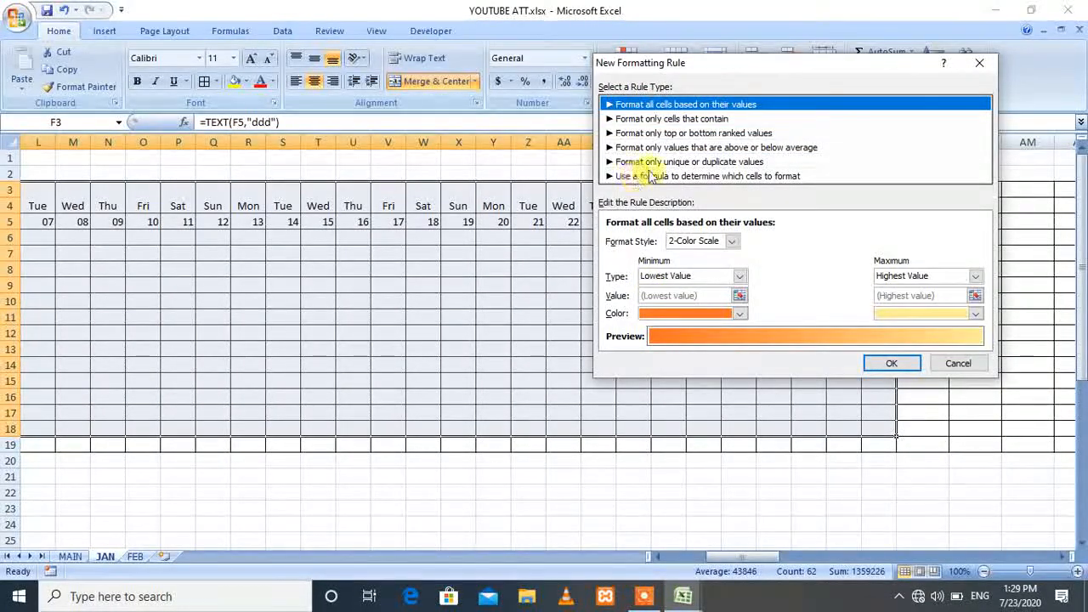
{"action": "left_click", "coordinate": [687, 176]}
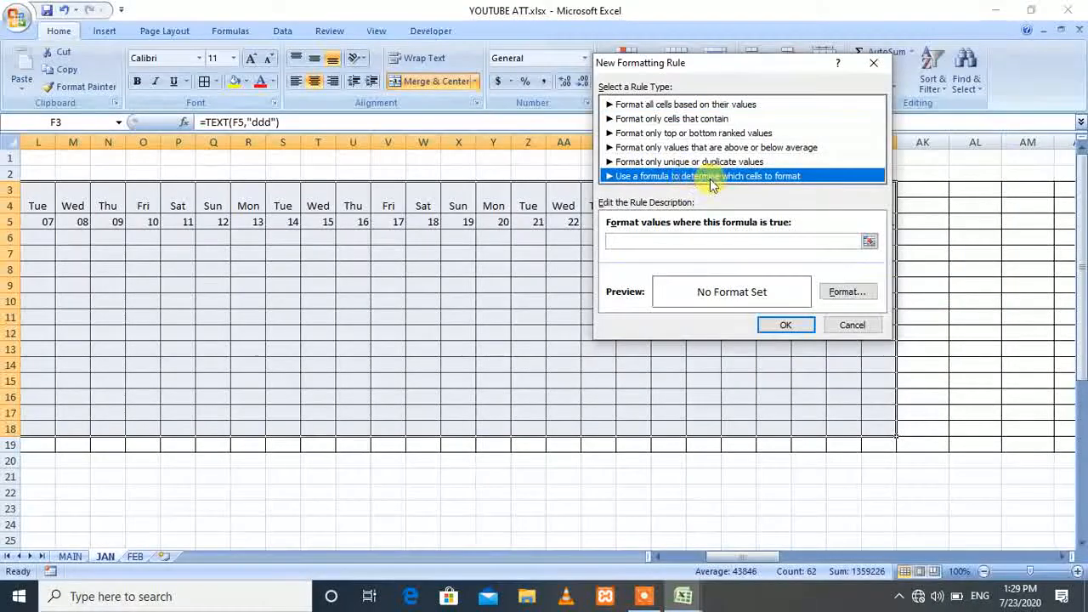
Step: Enter the rule formula =F$3="sun" with a relative column and an absolute row to target the Sunday columns
{"action": "left_click", "coordinate": [675, 239]}
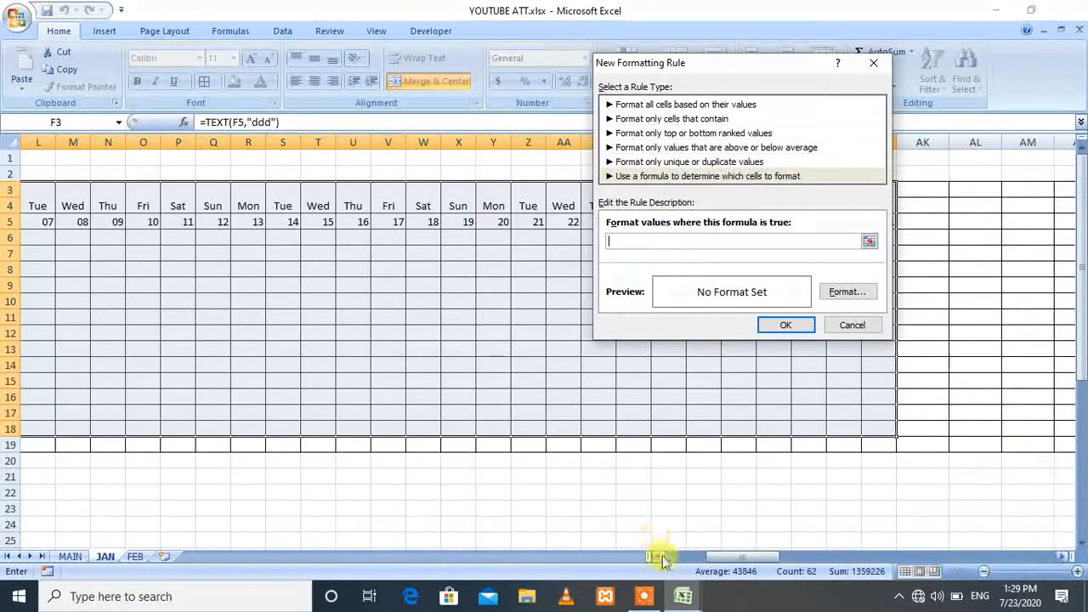
{"action": "left_click", "coordinate": [662, 555]}
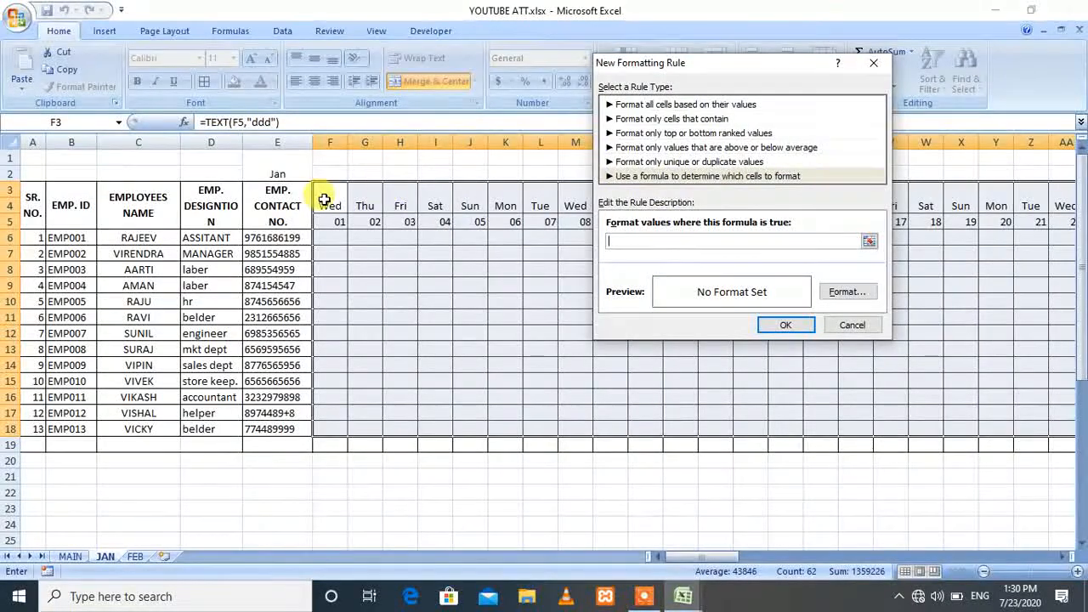
{"action": "left_click", "coordinate": [324, 200]}
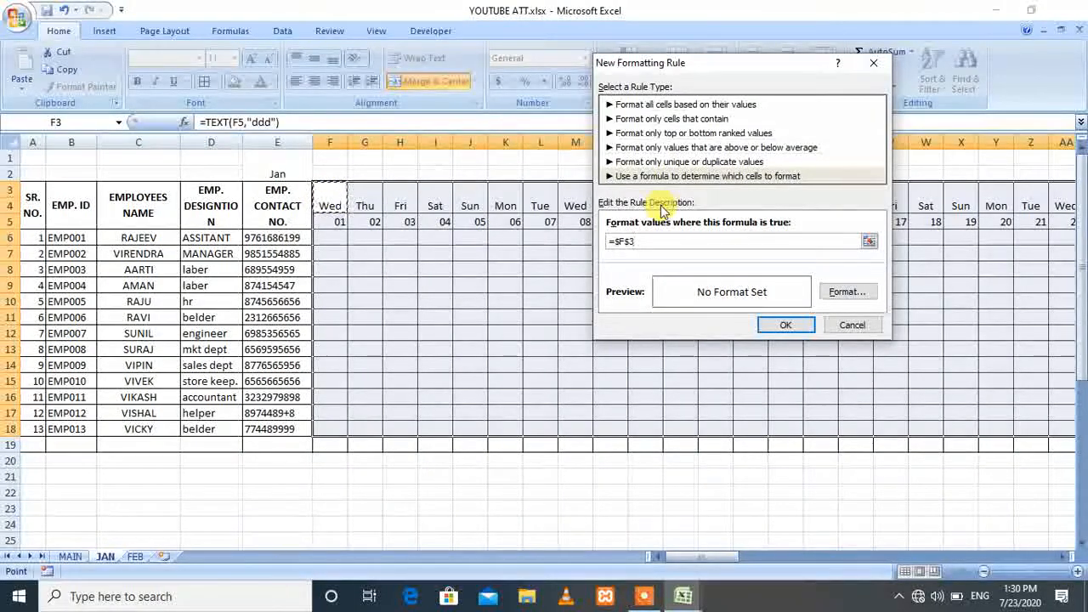
{"action": "type", "text": "=\""}
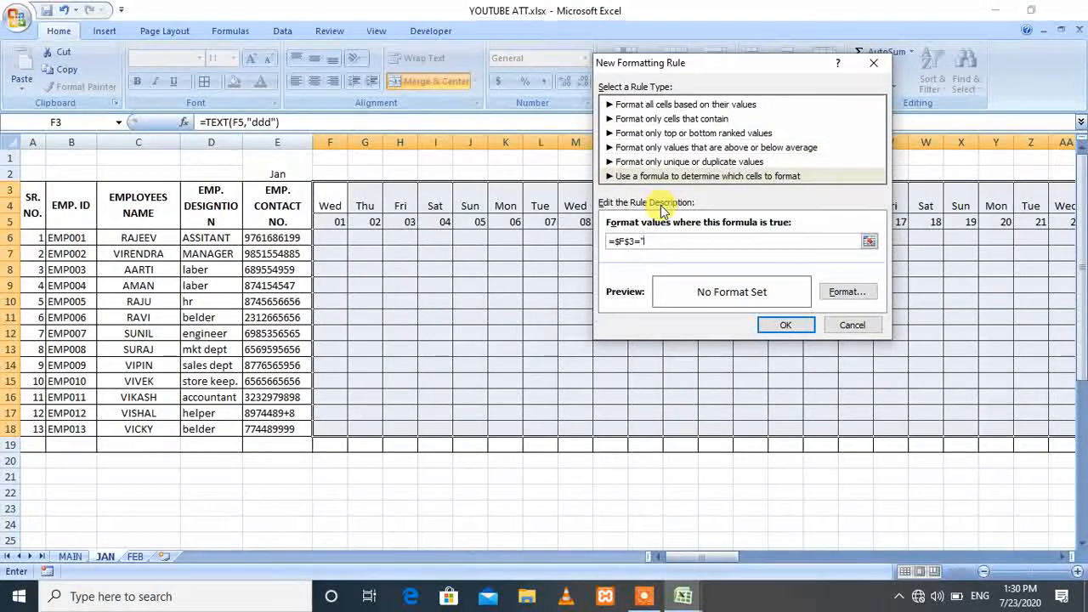
{"action": "type", "text": "sun\""}
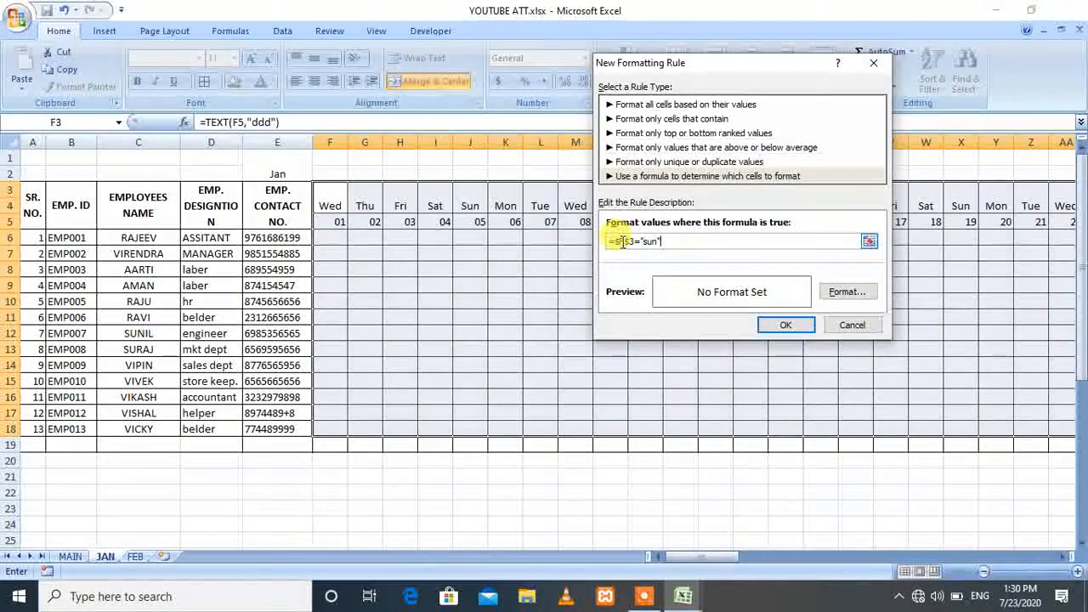
{"action": "left_click", "coordinate": [618, 242]}
{"action": "key", "text": "BackSpace"}
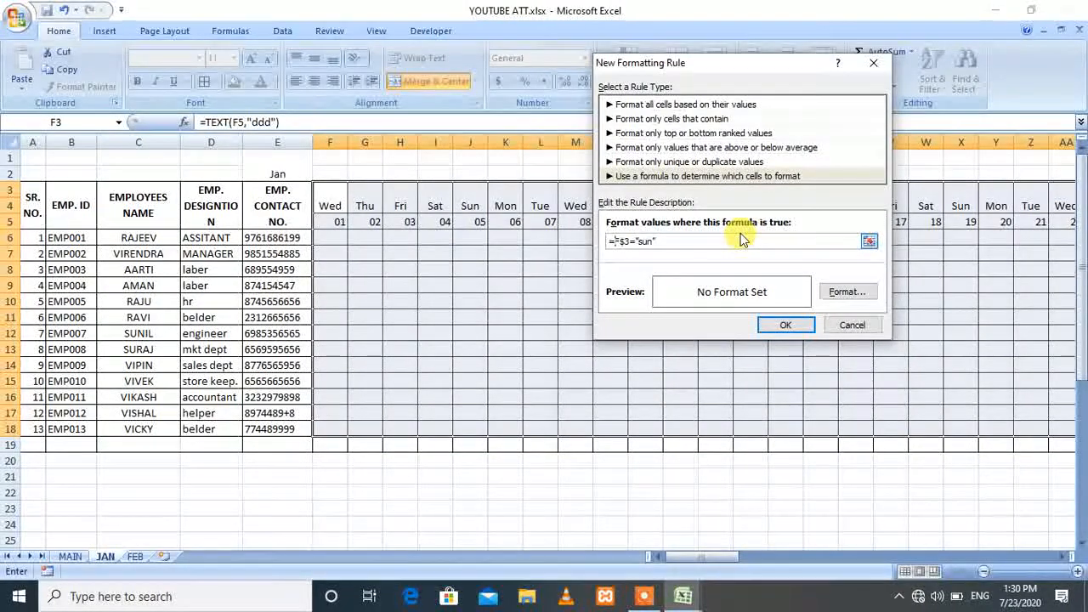
Step: Give the Sunday rule a two-color gradient fill, with red as the first color and orange as the second
{"action": "left_click", "coordinate": [858, 298]}
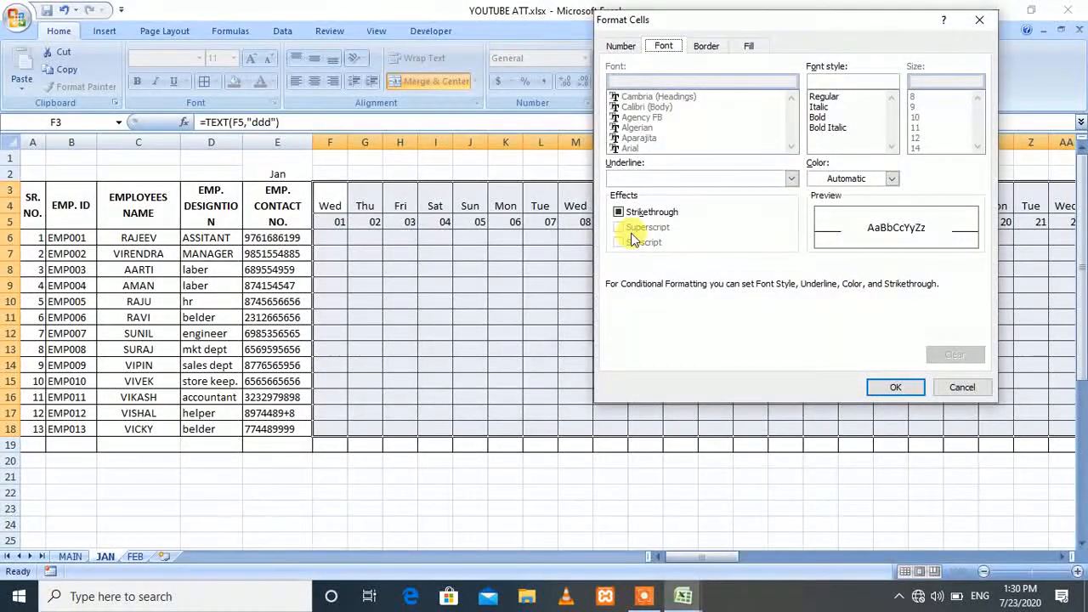
{"action": "left_click", "coordinate": [749, 46]}
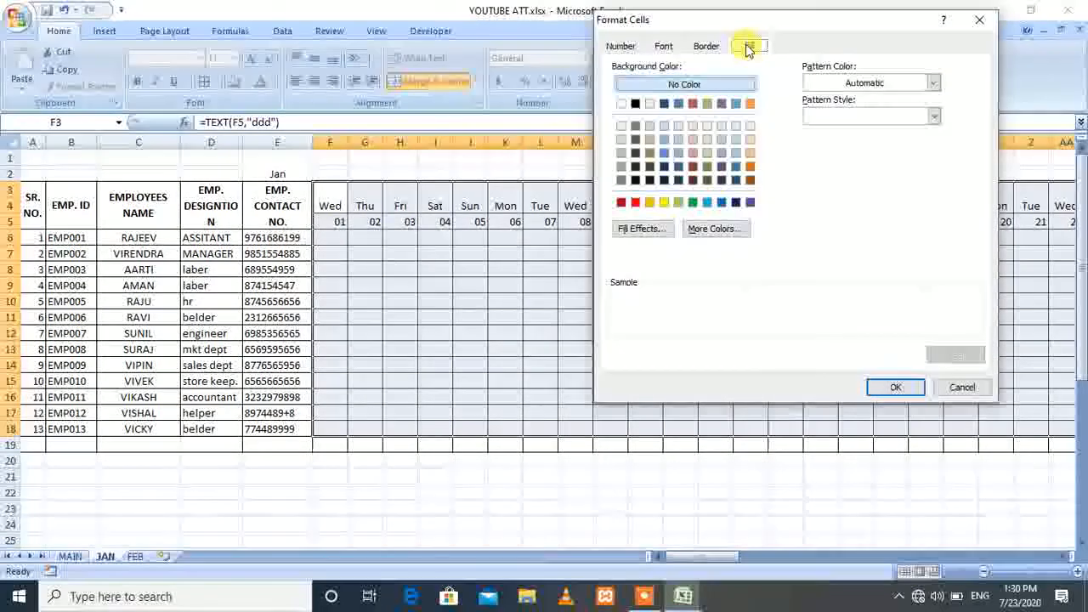
{"action": "left_click", "coordinate": [634, 203]}
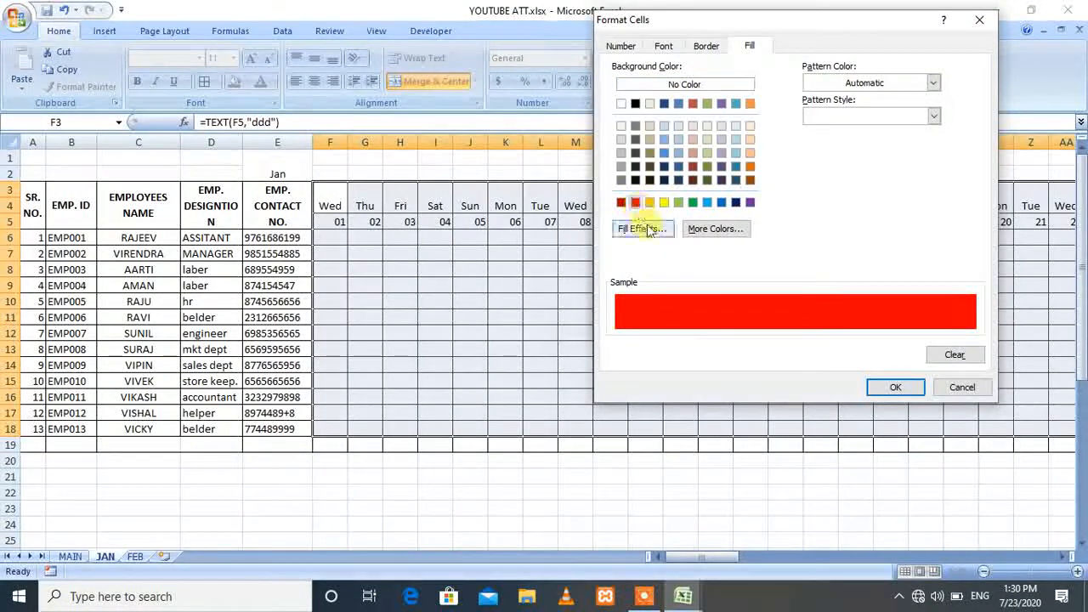
{"action": "left_click", "coordinate": [644, 229]}
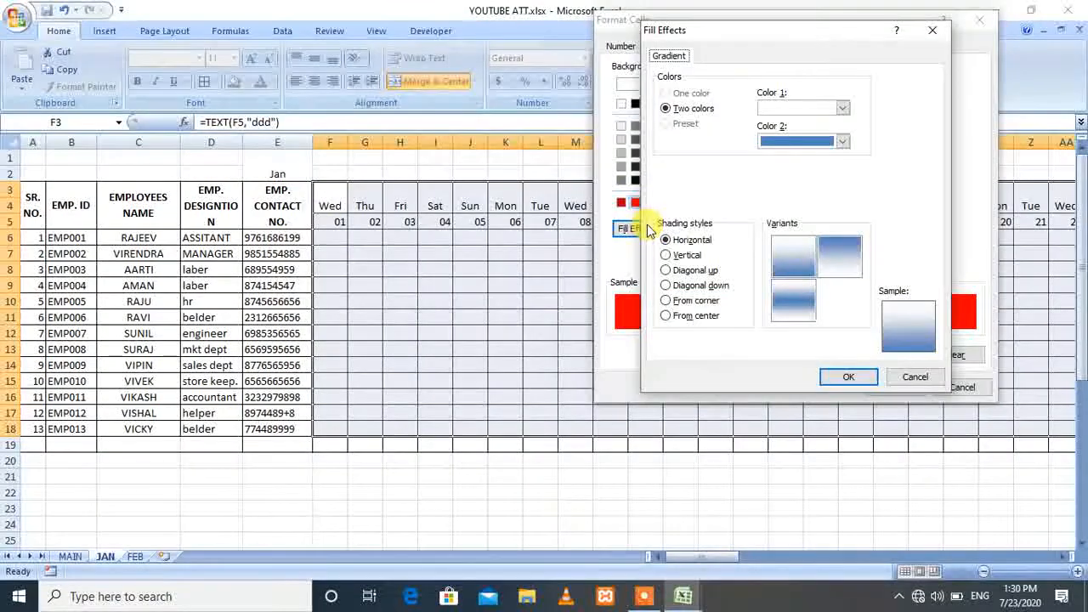
{"action": "left_click", "coordinate": [822, 105]}
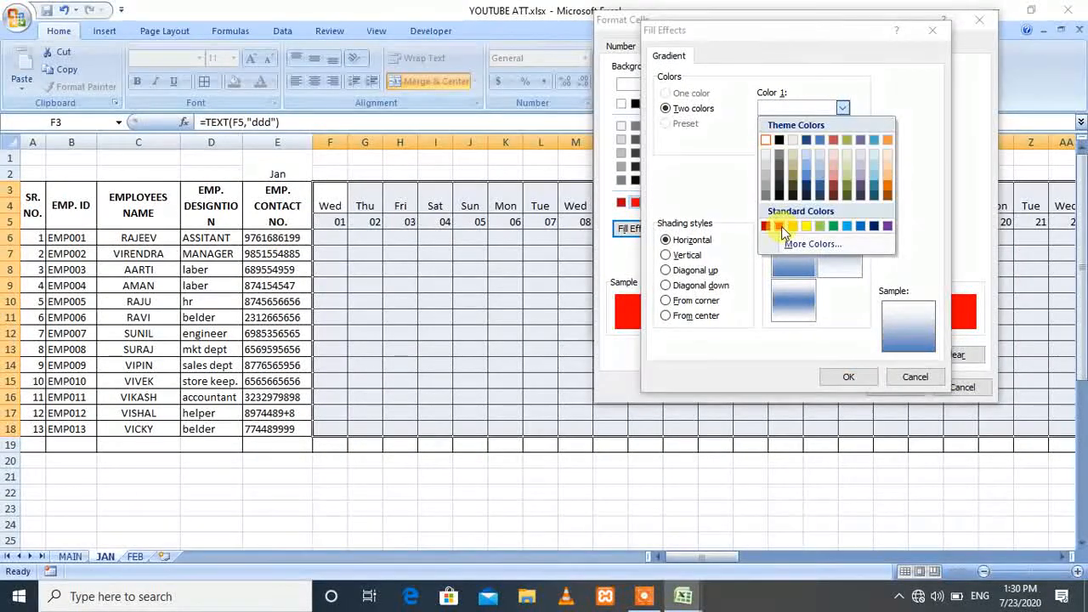
{"action": "left_click", "coordinate": [781, 226]}
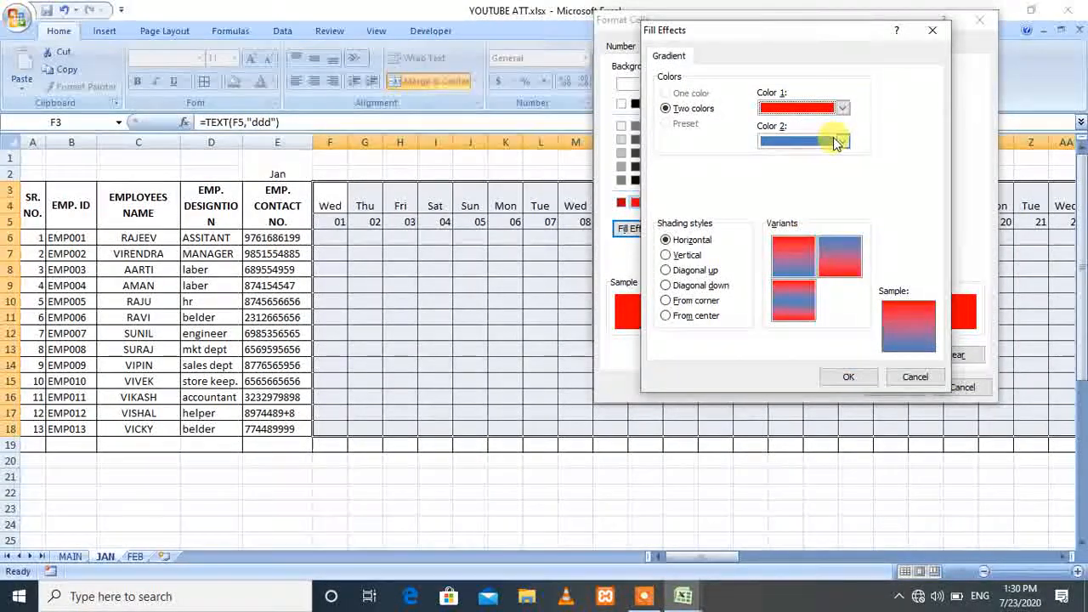
{"action": "left_click", "coordinate": [837, 141]}
{"action": "left_click", "coordinate": [793, 260]}
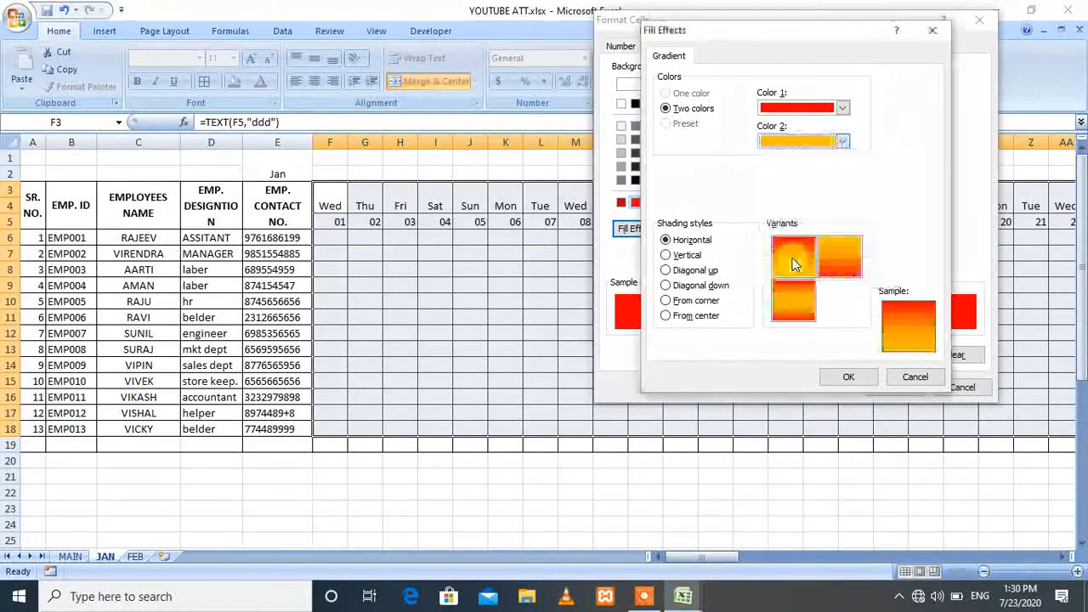
Step: Set the gradient's shading style to Vertical and apply the conditional formatting rule to the selected range
{"action": "left_click", "coordinate": [678, 256]}
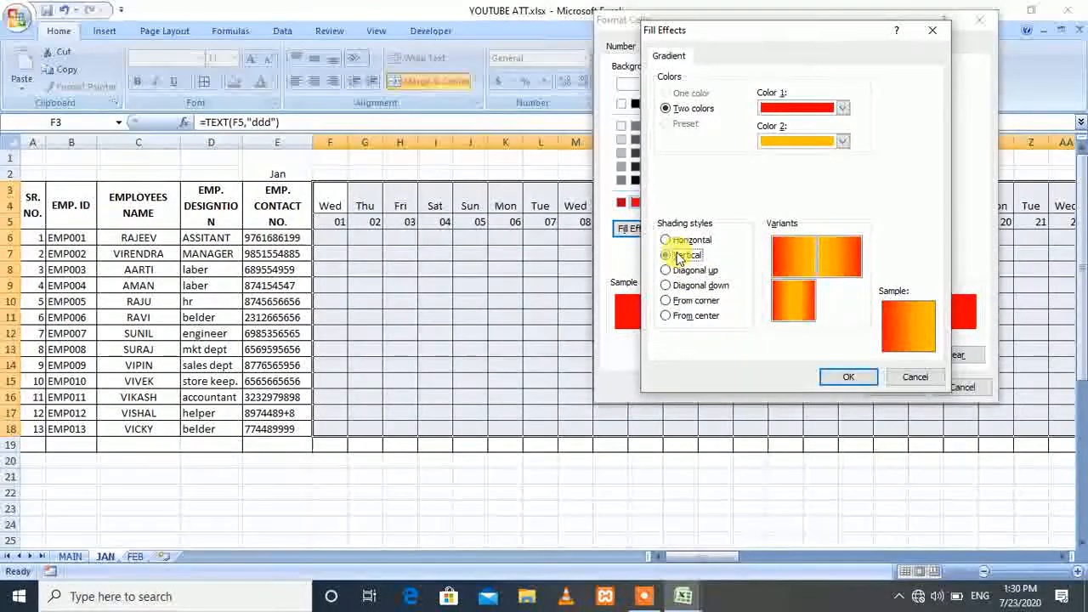
{"action": "left_click", "coordinate": [853, 378]}
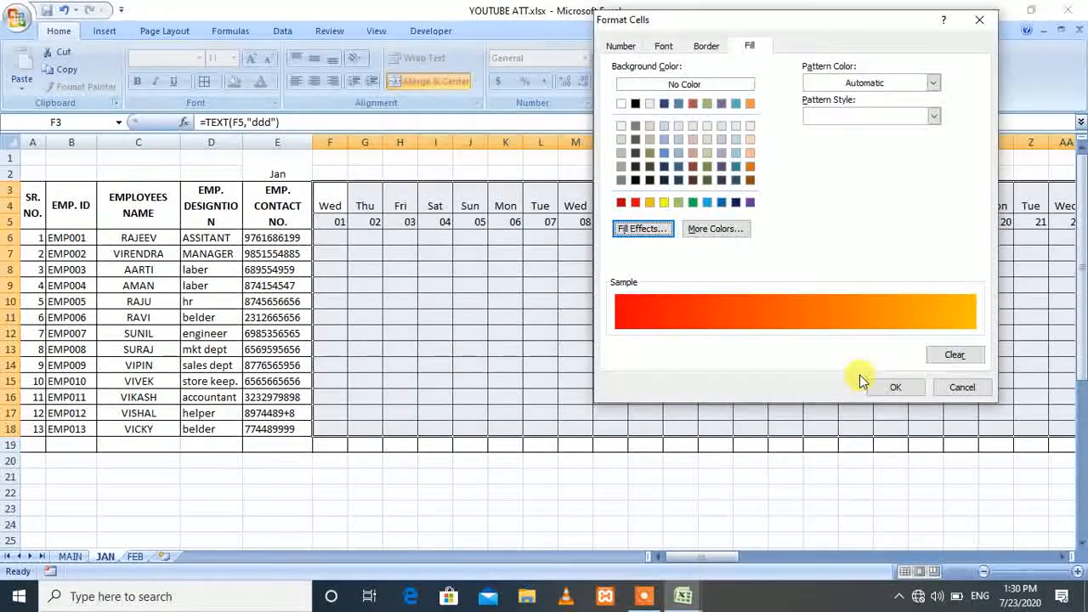
{"action": "left_click", "coordinate": [895, 388]}
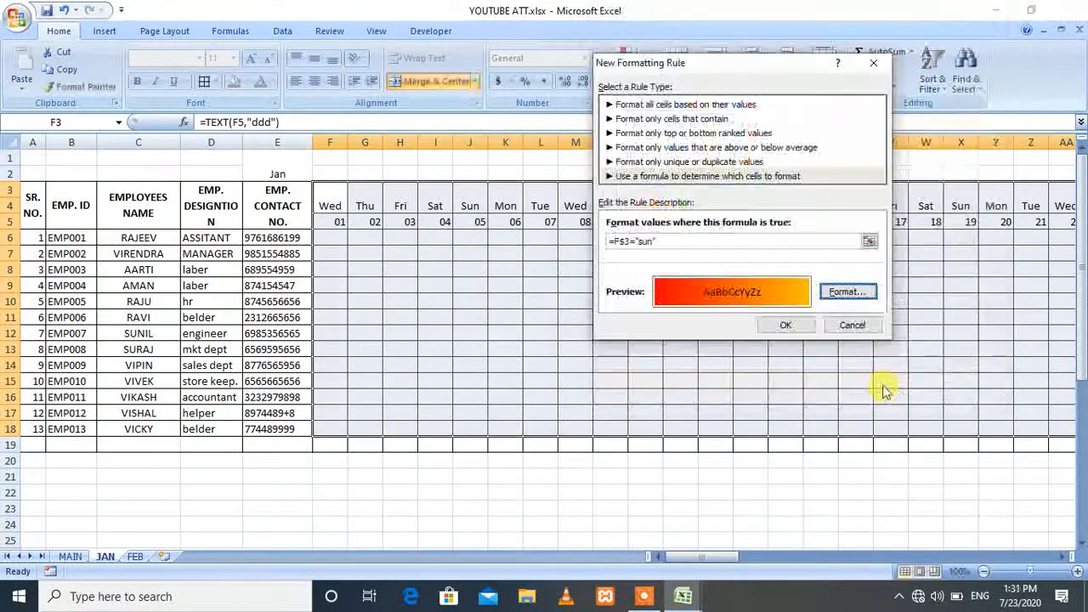
{"action": "left_click", "coordinate": [786, 325]}
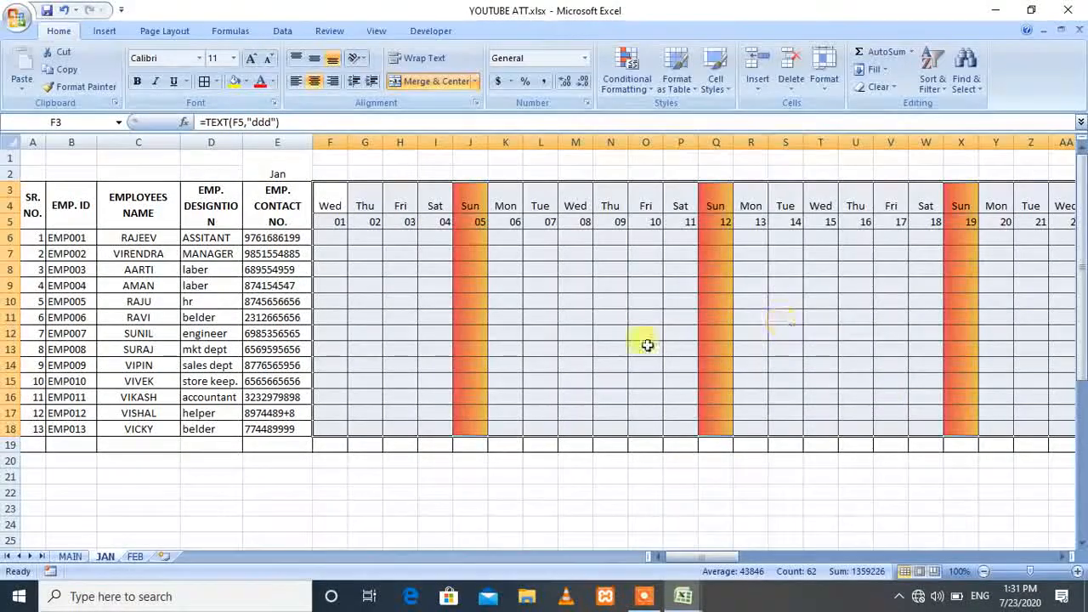
Step: Choose 1-Feb-20 from the month dropdown in cell E1 to test the Sunday highlighting
{"action": "left_click", "coordinate": [561, 361]}
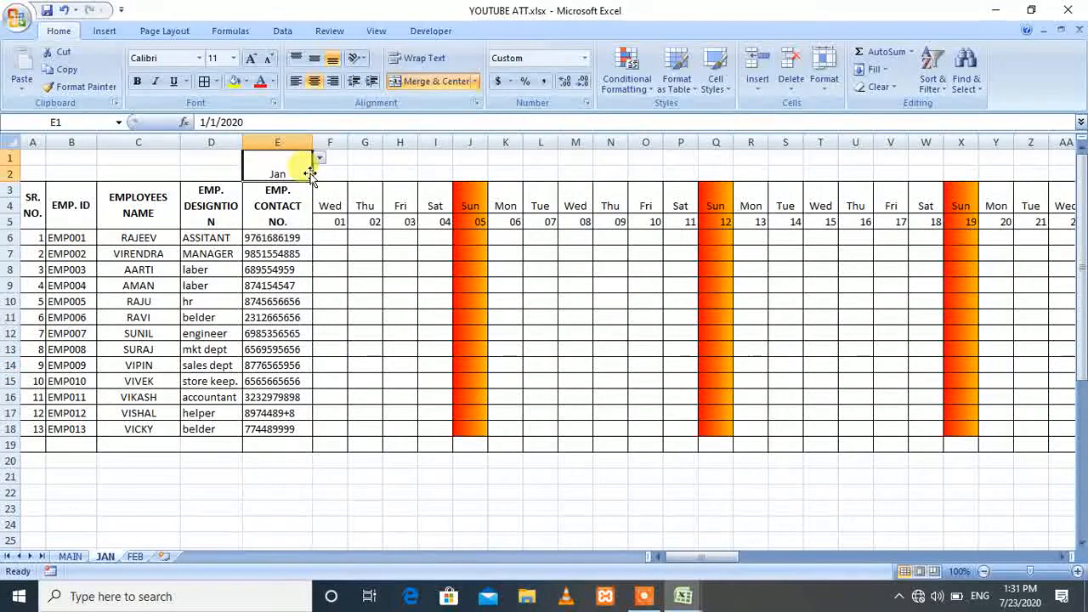
{"action": "left_click", "coordinate": [318, 160]}
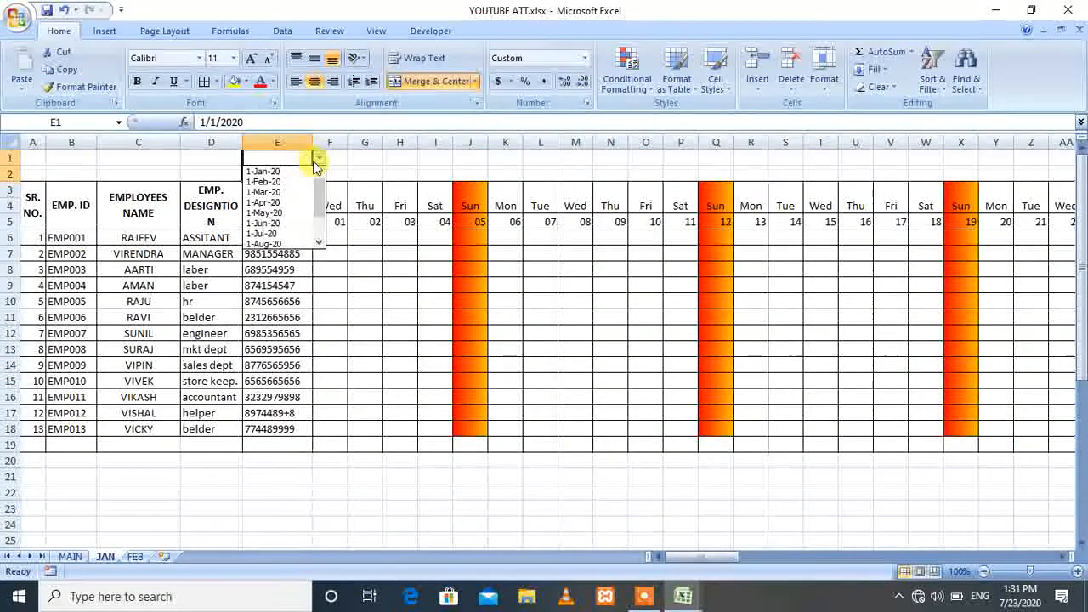
{"action": "left_click", "coordinate": [270, 182]}
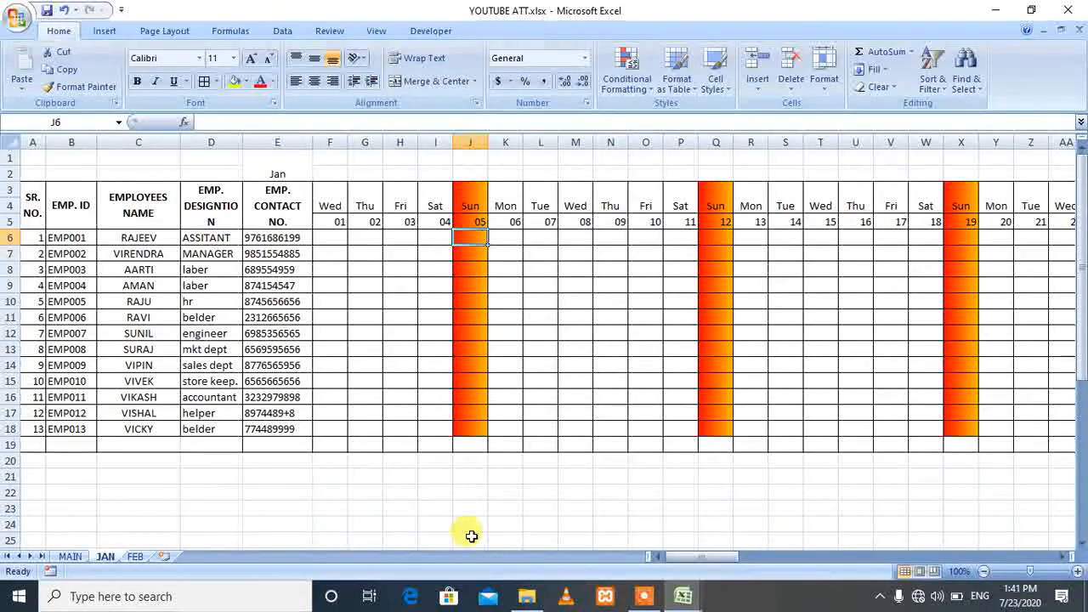
Step: Enter L in J6, fill it down to J18 for Sunday the 5th, and center the entries
{"action": "type", "text": "L"}
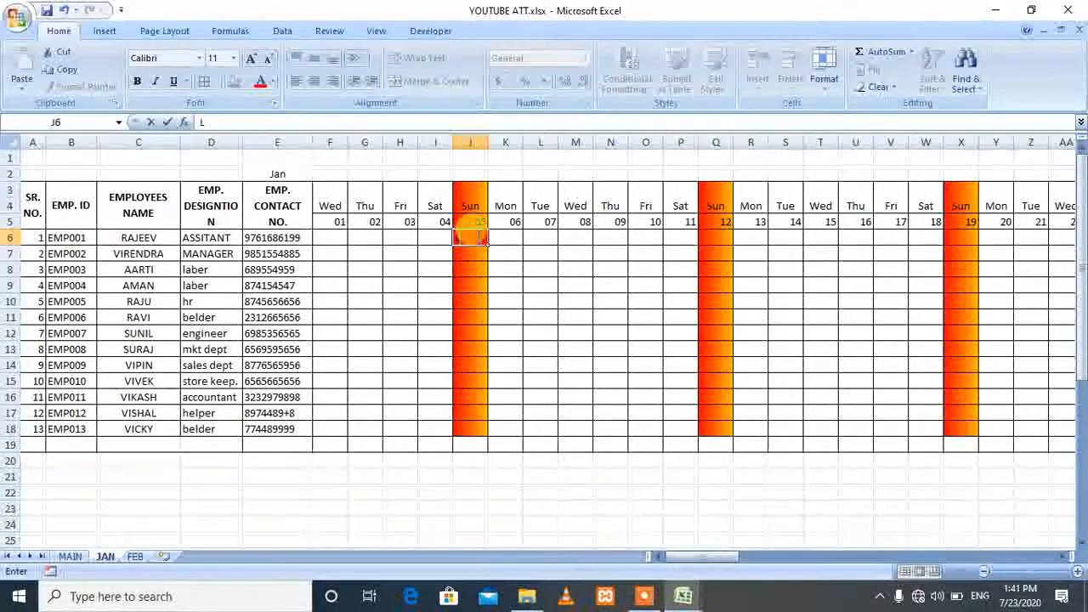
{"action": "key", "text": "Return"}
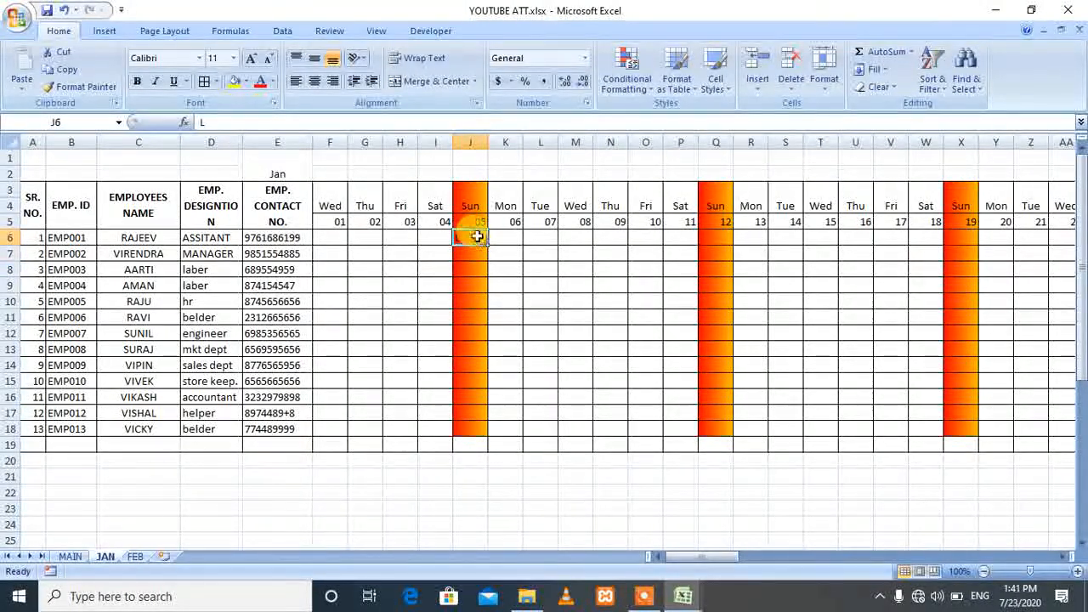
{"action": "left_click_drag", "start_coordinate": [477, 236], "coordinate": [470, 428]}
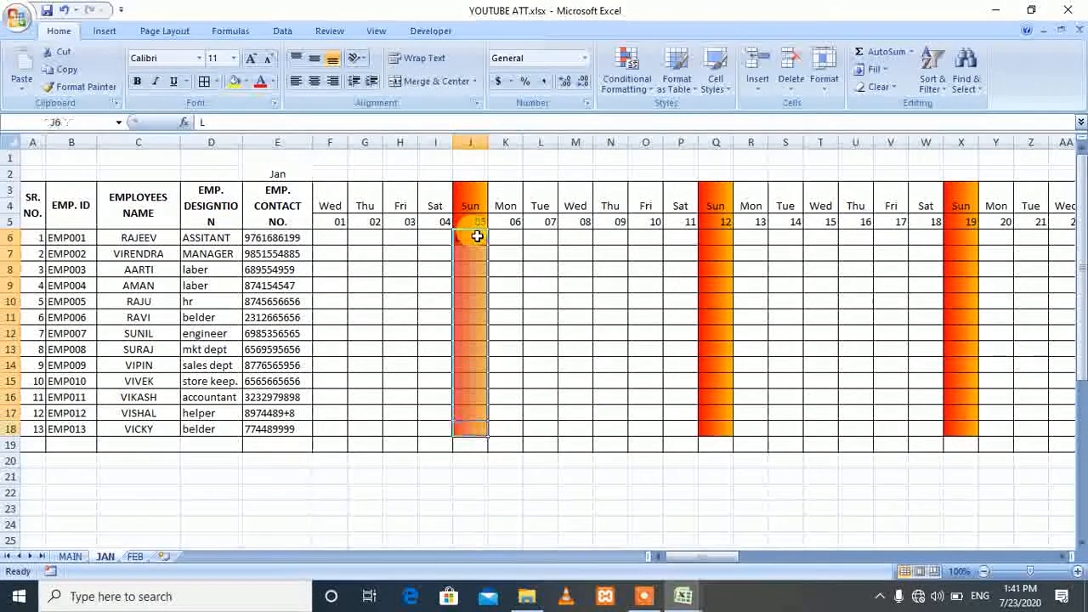
{"action": "key", "text": "ctrl+d"}
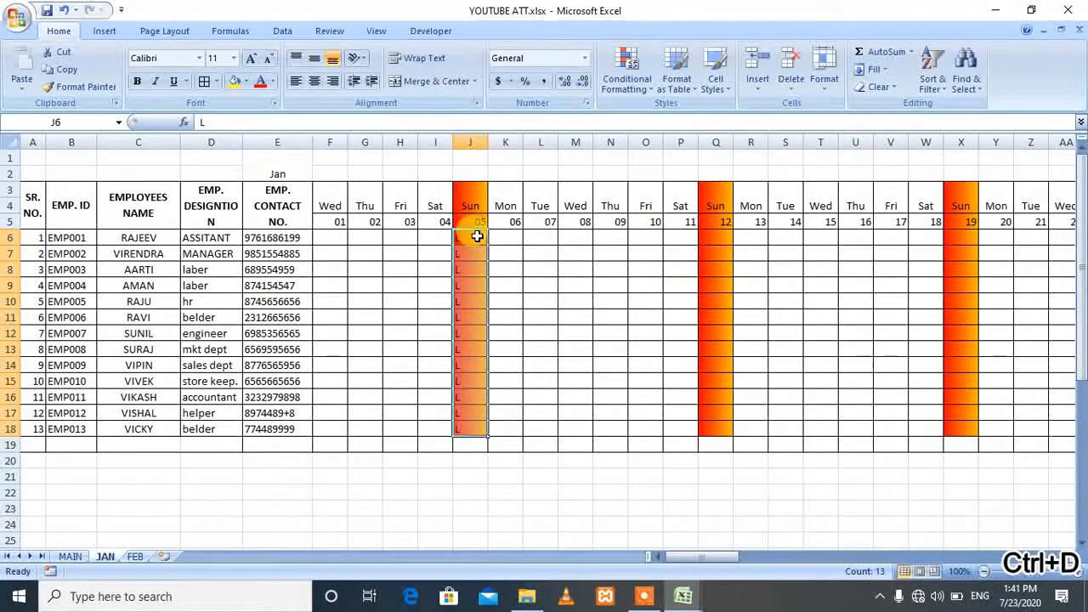
{"action": "left_click", "coordinate": [314, 80]}
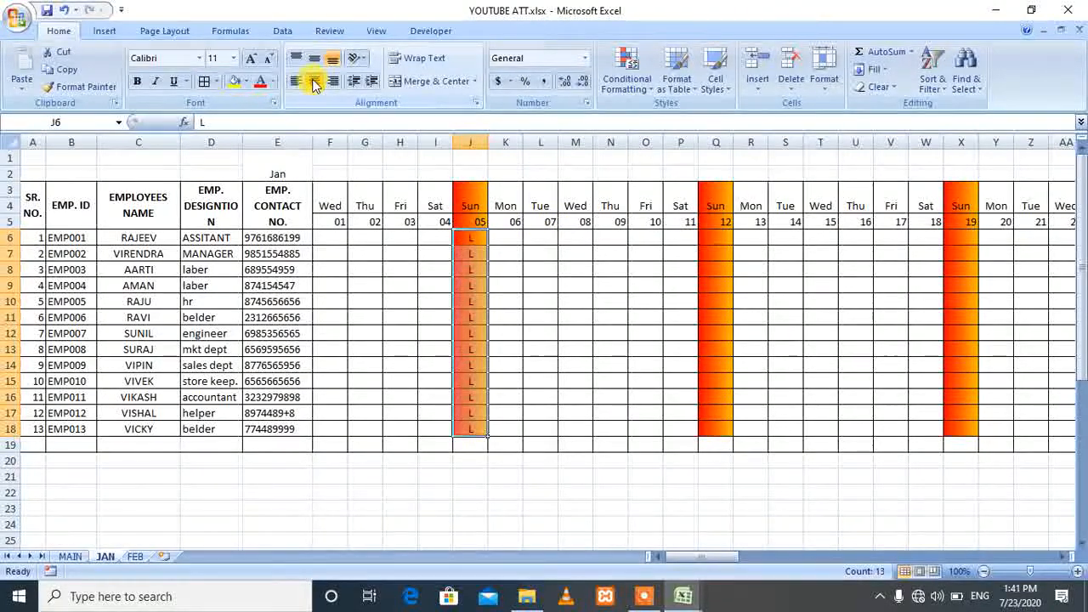
Step: Enter L in Q6 and fill it down to Q18 for Sunday the 12th
{"action": "left_click", "coordinate": [722, 243]}
{"action": "key", "text": "Return"}
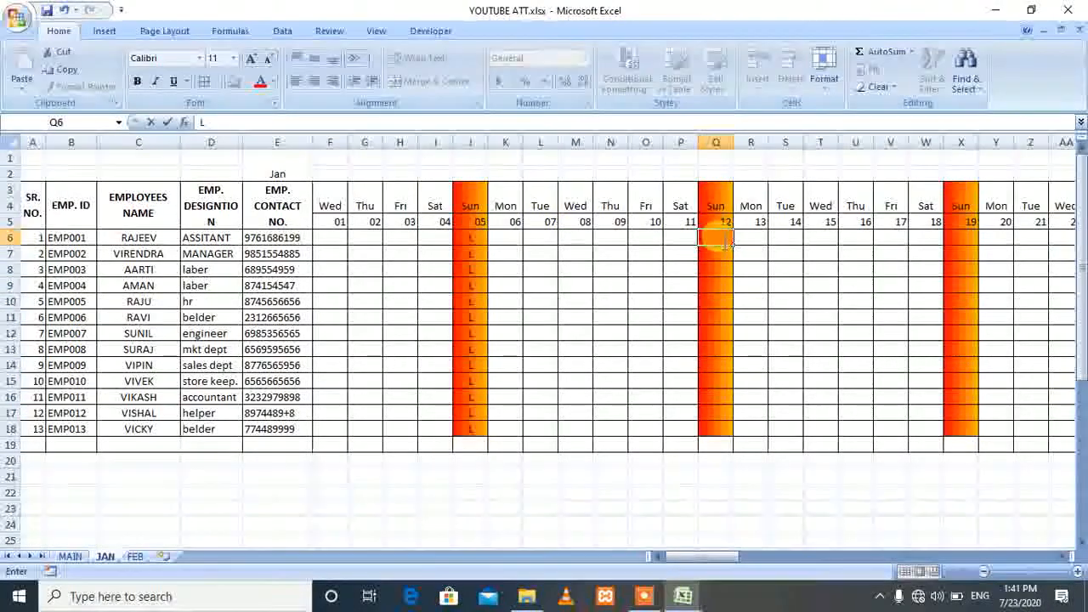
{"action": "left_click_drag", "start_coordinate": [723, 243], "coordinate": [722, 429]}
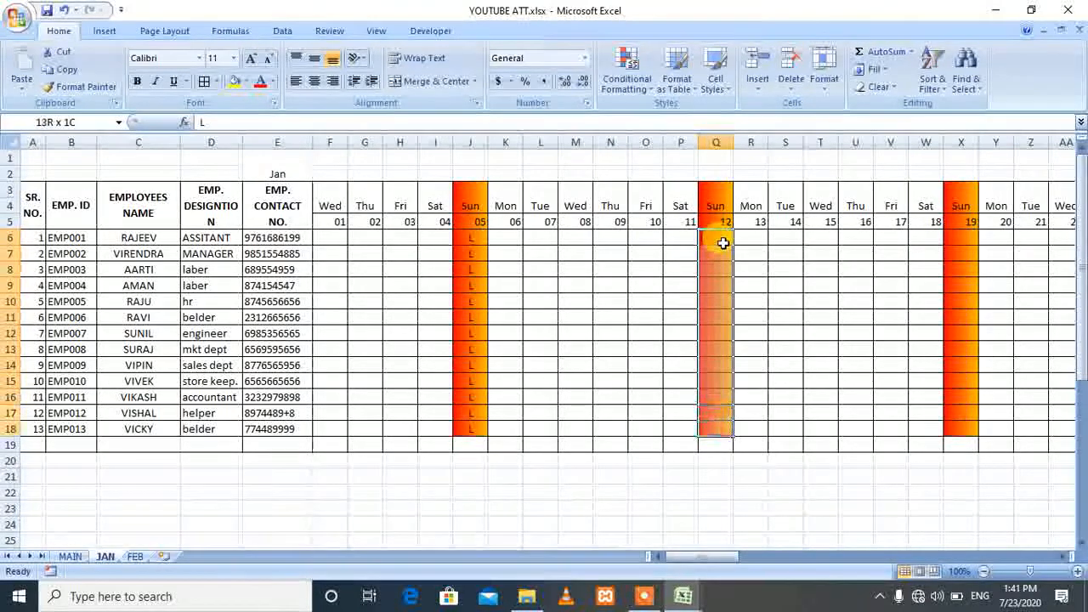
{"action": "key", "text": "ctrl+d"}
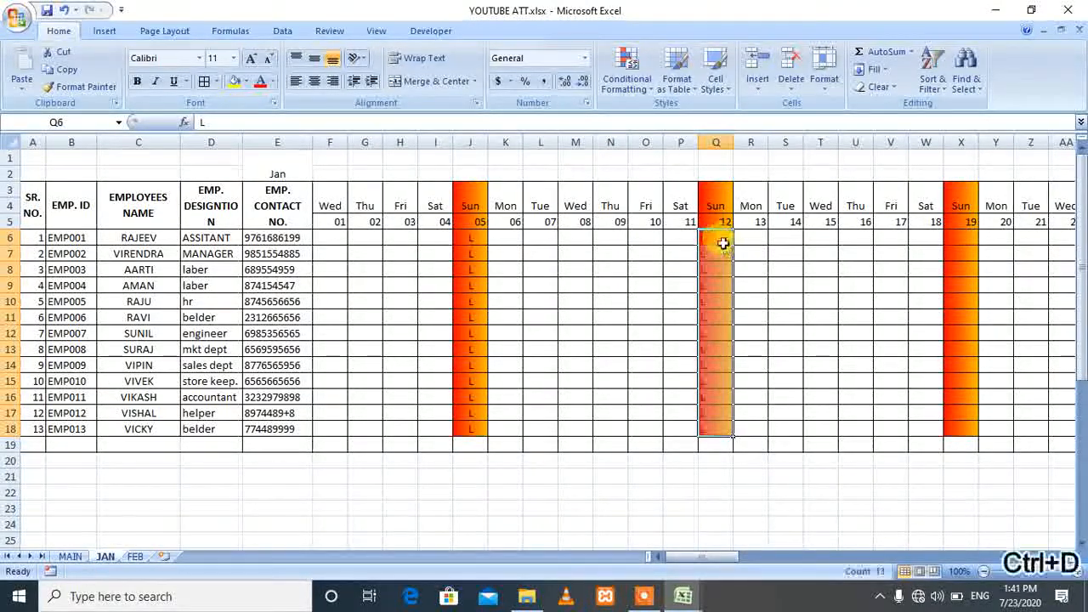
Step: Mark Sunday the 19th as leave by entering L in X6 and filling it down to X18
{"action": "left_click", "coordinate": [974, 232]}
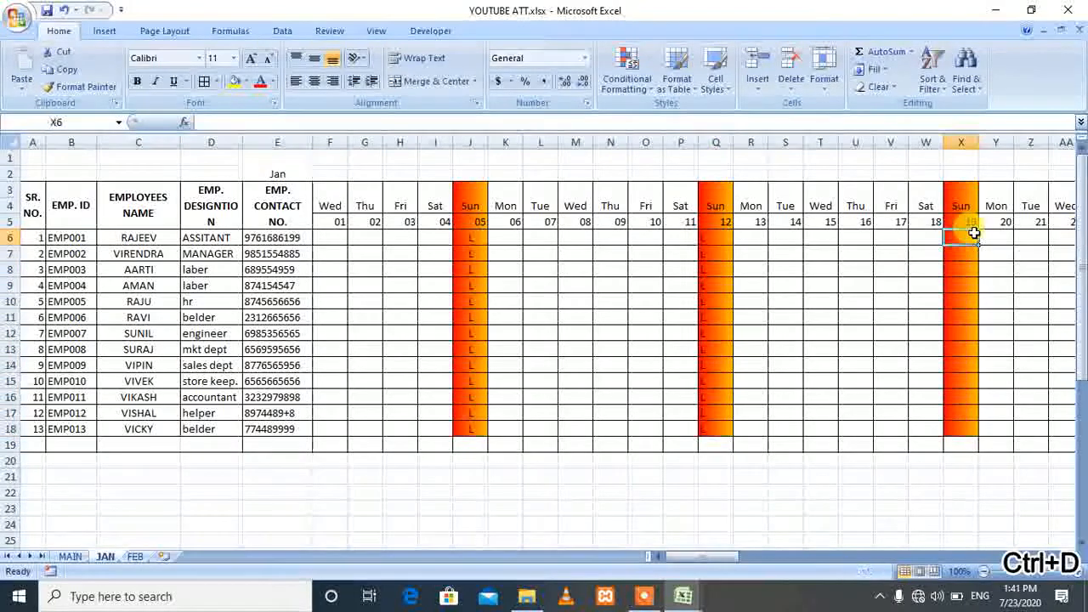
{"action": "type", "text": "L"}
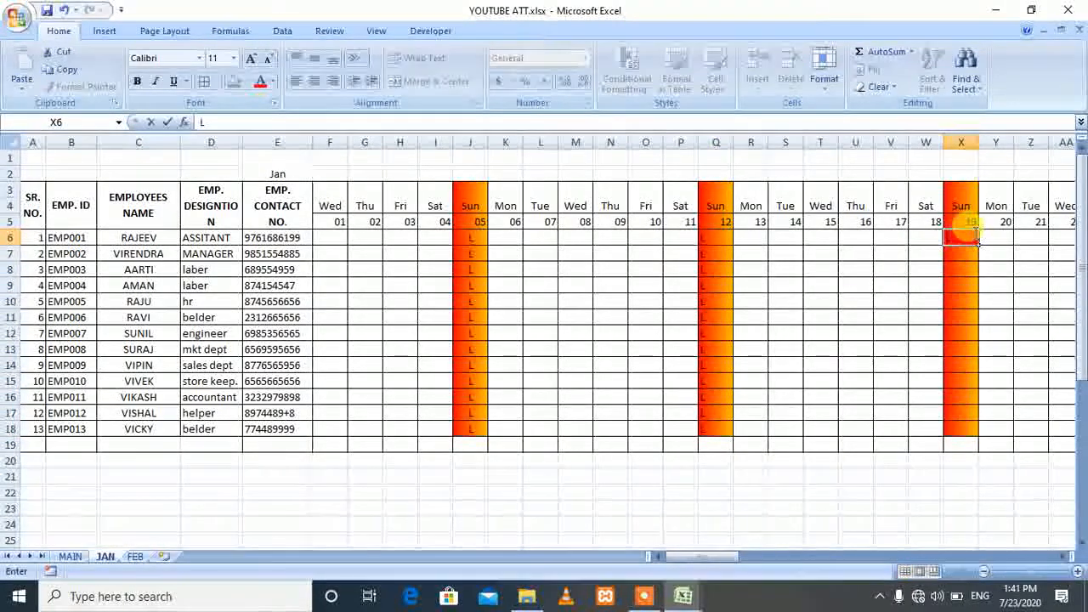
{"action": "key", "text": "Return"}
{"action": "left_click", "coordinate": [977, 238]}
{"action": "key", "text": "shift+Down"}
{"action": "key", "text": "shift+Down"}
{"action": "key", "text": "shift+Down"}
{"action": "key", "text": "shift+Down"}
{"action": "key", "text": "shift+Down"}
{"action": "key", "text": "shift+Down"}
{"action": "key", "text": "shift+Down"}
{"action": "key", "text": "shift+Down"}
{"action": "key", "text": "shift+Down"}
{"action": "key", "text": "shift+Down"}
{"action": "key", "text": "shift+Down"}
{"action": "key", "text": "shift+Down"}
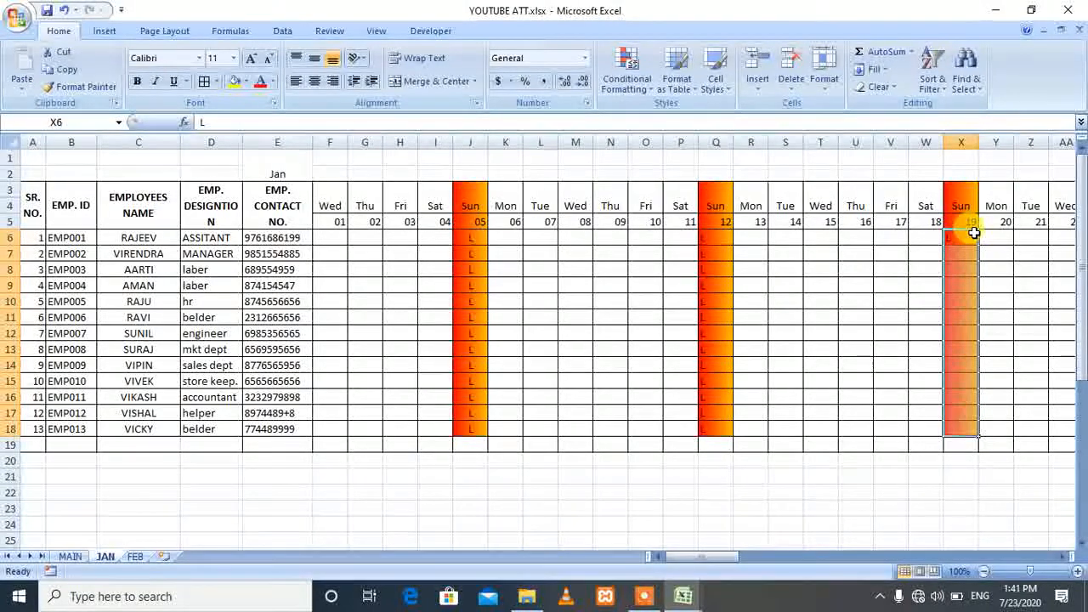
{"action": "key", "text": "ctrl+d"}
Step: Enter L in AE6 and fill it down to AE18 for Sunday the 26th
{"action": "key", "text": "Right"}
{"action": "key", "text": "Right"}
{"action": "key", "text": "Right"}
{"action": "key", "text": "Right"}
{"action": "key", "text": "Right"}
{"action": "key", "text": "Right"}
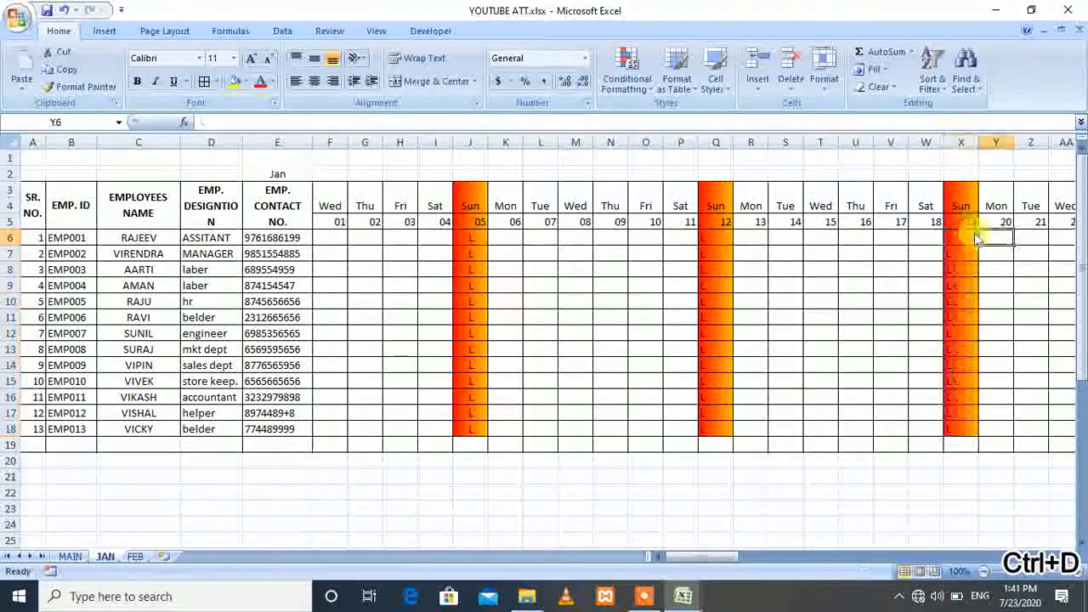
{"action": "key", "text": "Right"}
{"action": "key", "text": "Right"}
{"action": "key", "text": "Right"}
{"action": "key", "text": "Right"}
{"action": "key", "text": "Right"}
{"action": "key", "text": "Right"}
{"action": "key", "text": "Right"}
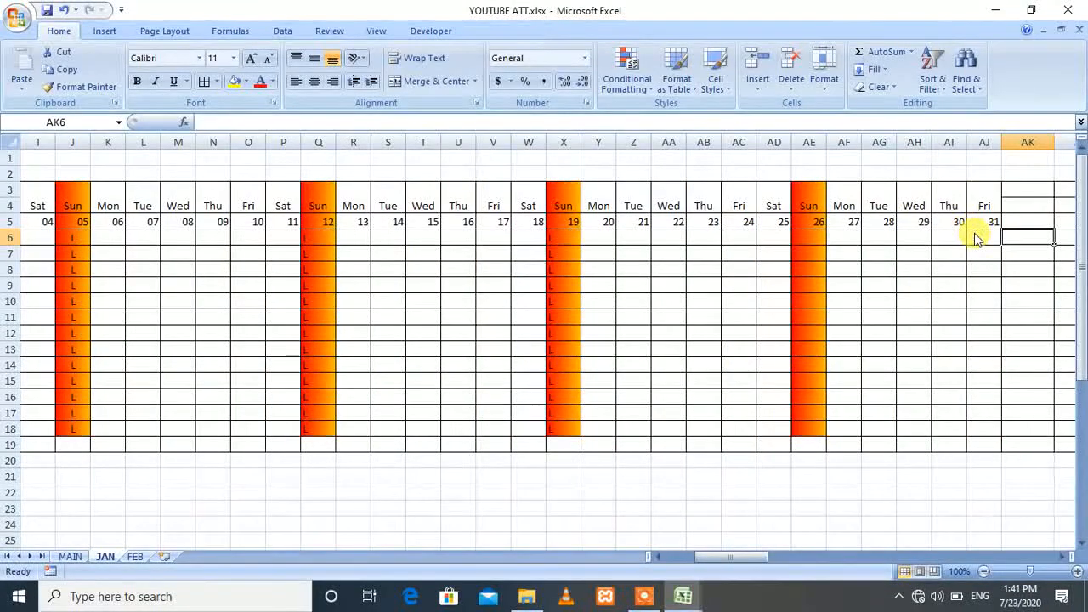
{"action": "left_click", "coordinate": [817, 237]}
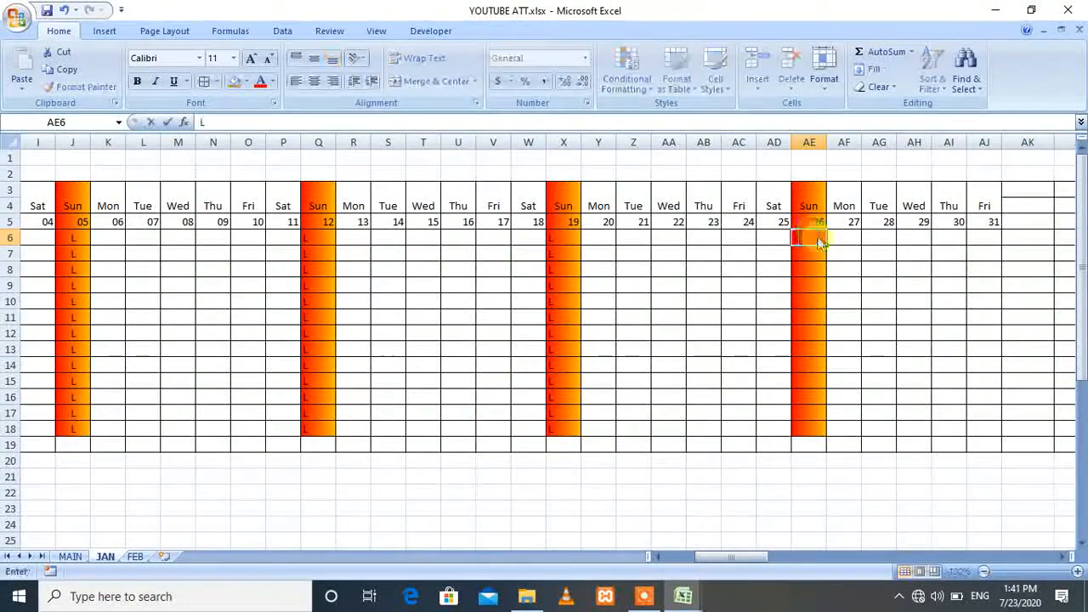
{"action": "key", "text": "shift+Down"}
{"action": "key", "text": "shift+Down"}
{"action": "key", "text": "shift+Down"}
{"action": "key", "text": "shift+Down"}
{"action": "key", "text": "shift+Down"}
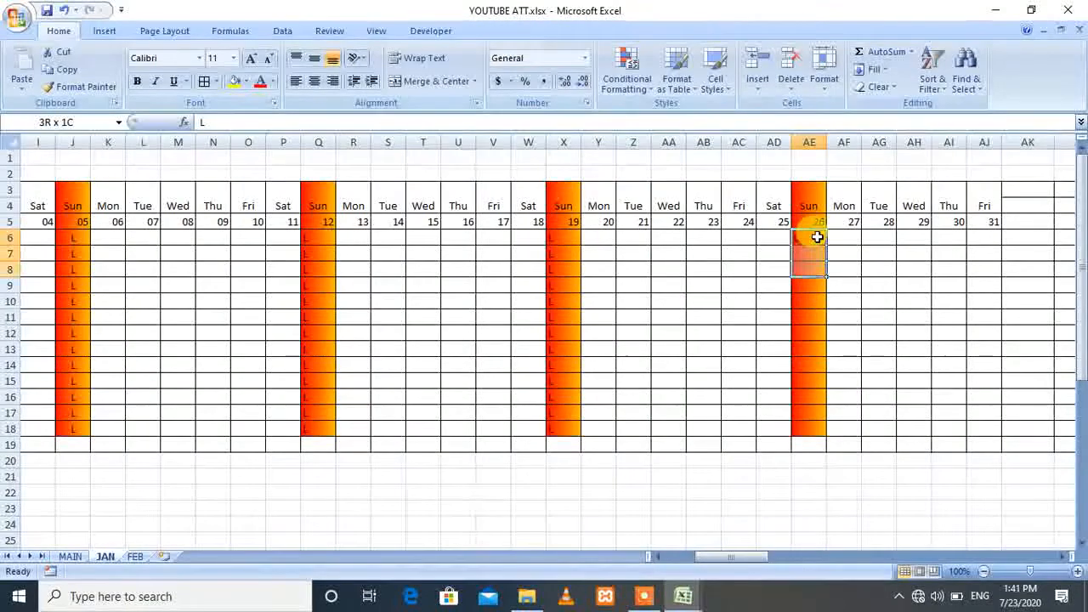
{"action": "key", "text": "shift+Down"}
{"action": "key", "text": "shift+Down"}
{"action": "key", "text": "shift+Down"}
{"action": "key", "text": "shift+Down"}
{"action": "key", "text": "shift+Down"}
{"action": "key", "text": "shift+Down"}
{"action": "key", "text": "shift+Down"}
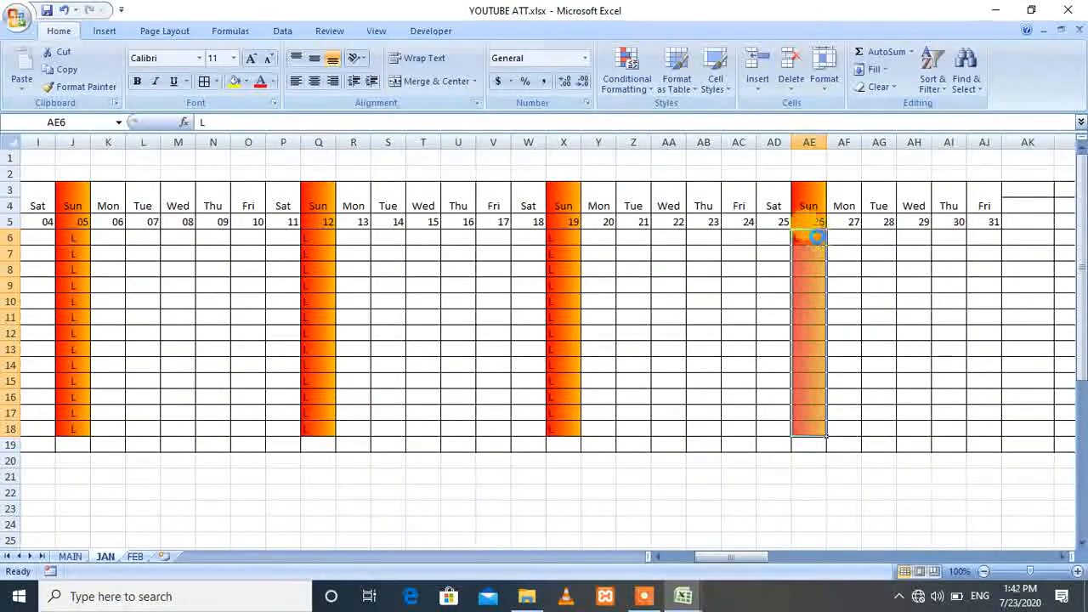
{"action": "key", "text": "ctrl+d"}
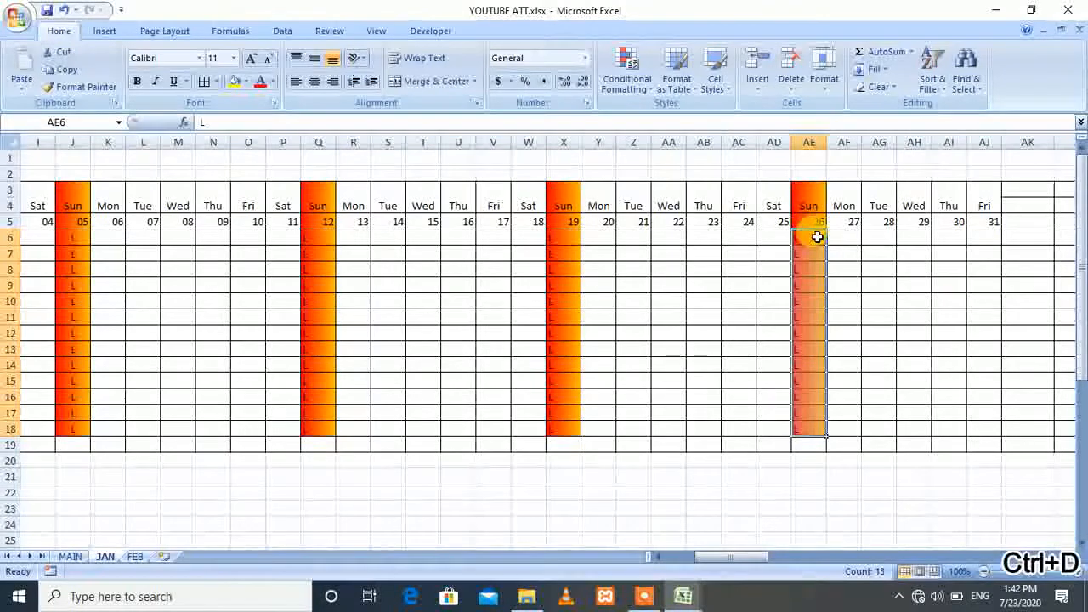
Step: Enter P, A, P, P in F6:I6 as the first employee's attendance for January 1 to 4
{"action": "left_click", "coordinate": [610, 374]}
{"action": "left_click", "coordinate": [680, 557]}
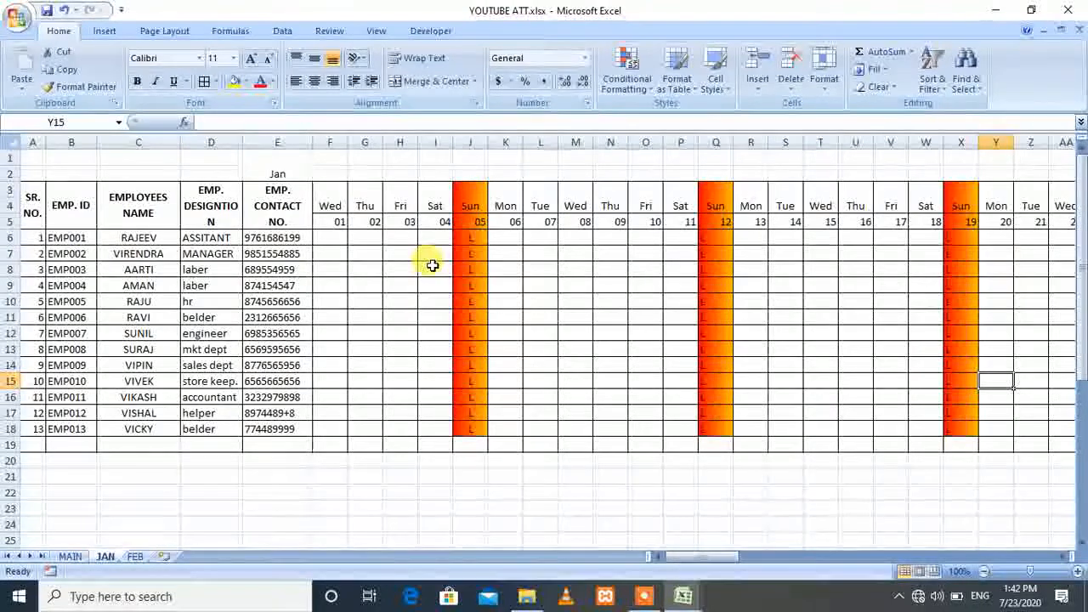
{"action": "left_click", "coordinate": [327, 238]}
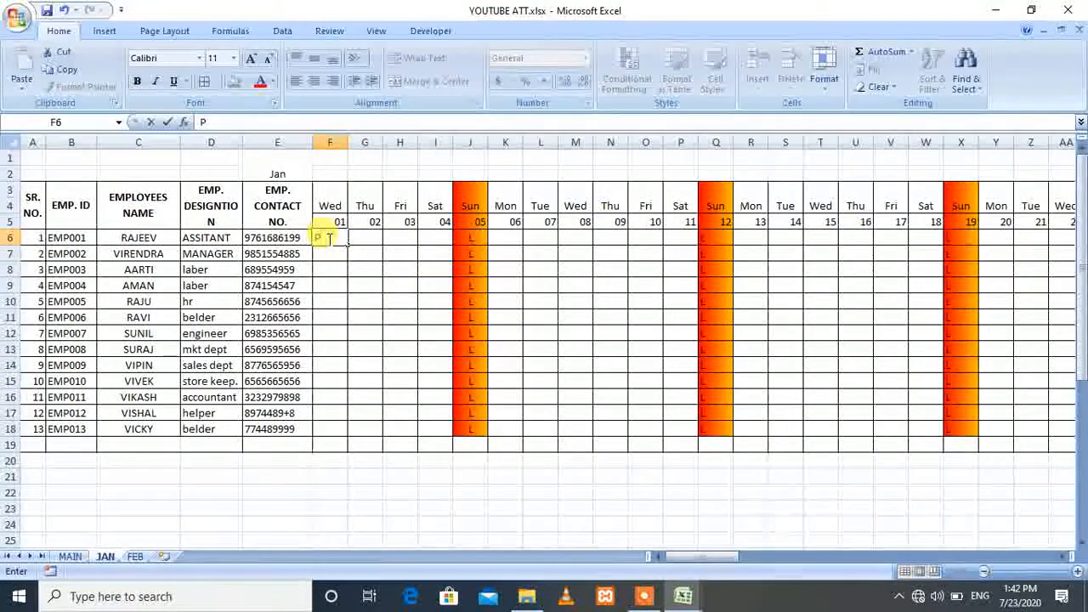
{"action": "key", "text": "Tab"}
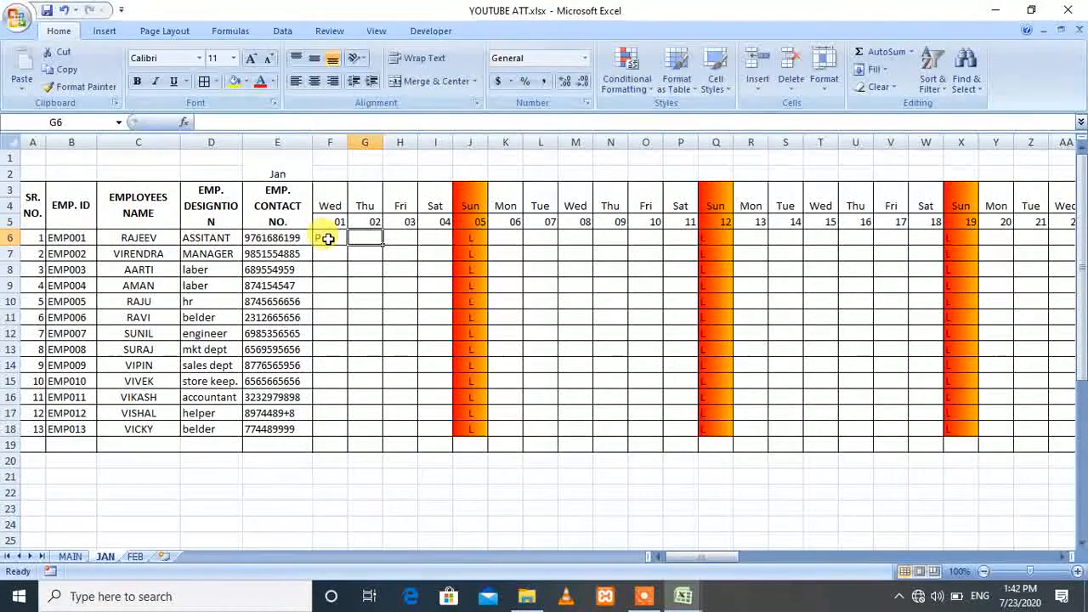
{"action": "key", "text": "Tab"}
{"action": "type", "text": "P"}
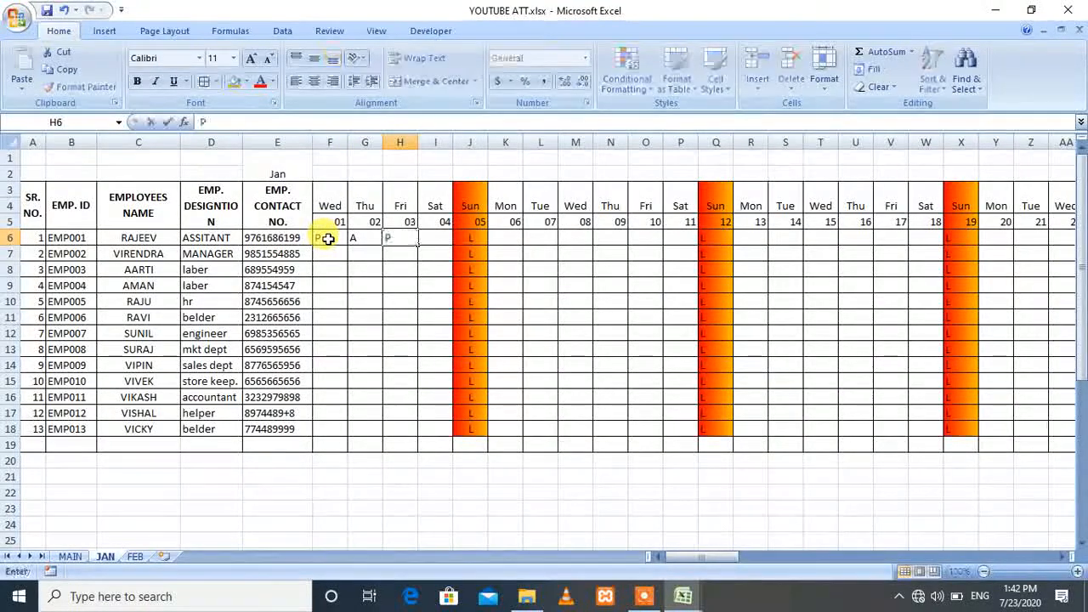
{"action": "key", "text": "Tab"}
{"action": "type", "text": "P"}
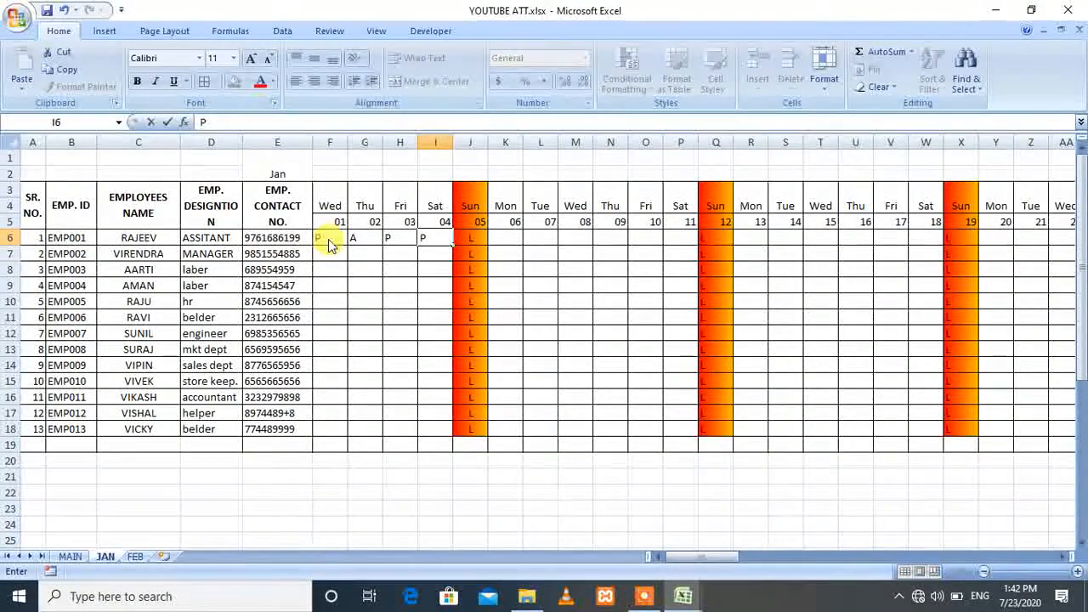
{"action": "key", "text": "Tab"}
{"action": "key", "text": "Tab"}
Step: Fill the attendance entries in F6:I6 down to row 18 for all employees
{"action": "left_click", "coordinate": [328, 239]}
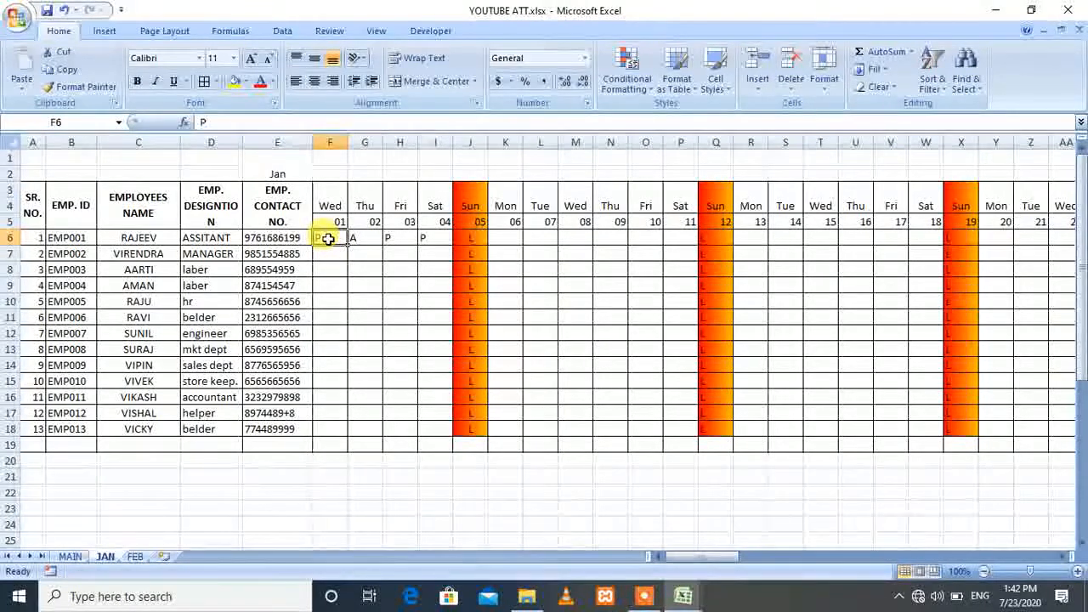
{"action": "key", "text": "shift+Down"}
{"action": "key", "text": "shift+Down"}
{"action": "key", "text": "shift+Right"}
{"action": "key", "text": "shift+Right"}
{"action": "key", "text": "shift+Right"}
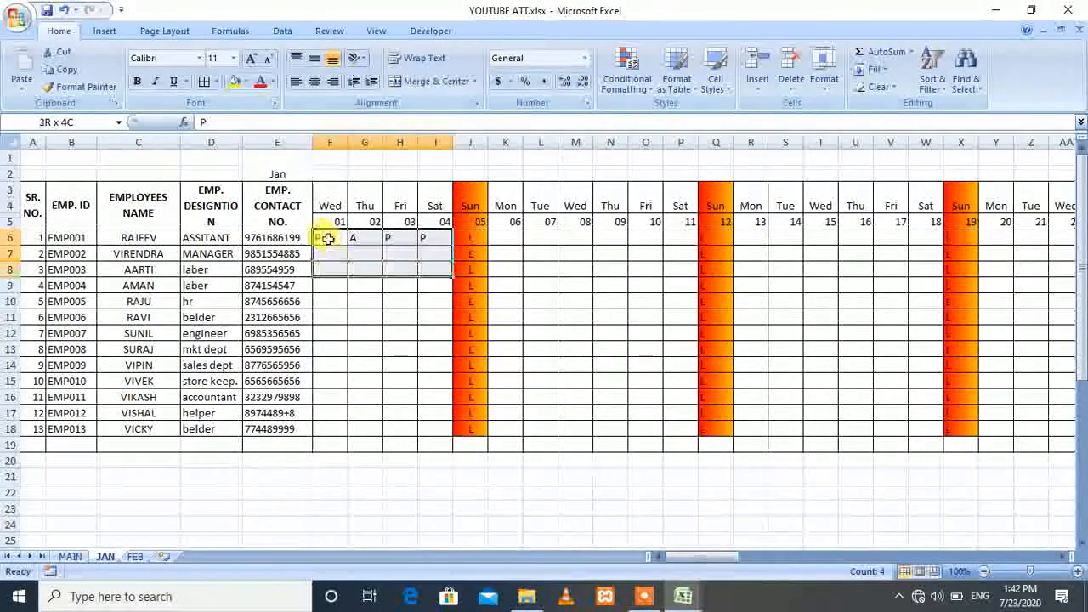
{"action": "key", "text": "shift+Down"}
{"action": "key", "text": "shift+Down"}
{"action": "key", "text": "shift+Down"}
{"action": "key", "text": "shift+Down"}
{"action": "key", "text": "shift+Down"}
{"action": "key", "text": "shift+Down"}
{"action": "key", "text": "shift+Down"}
{"action": "key", "text": "shift+Down"}
{"action": "key", "text": "shift+Down"}
{"action": "key", "text": "shift+Down"}
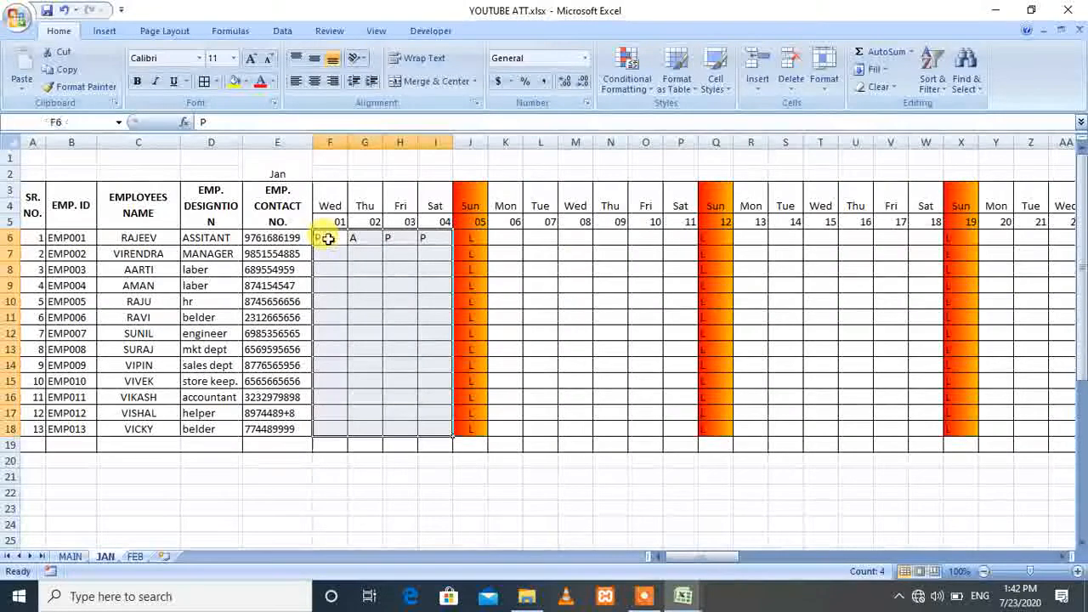
{"action": "key", "text": "ctrl+d"}
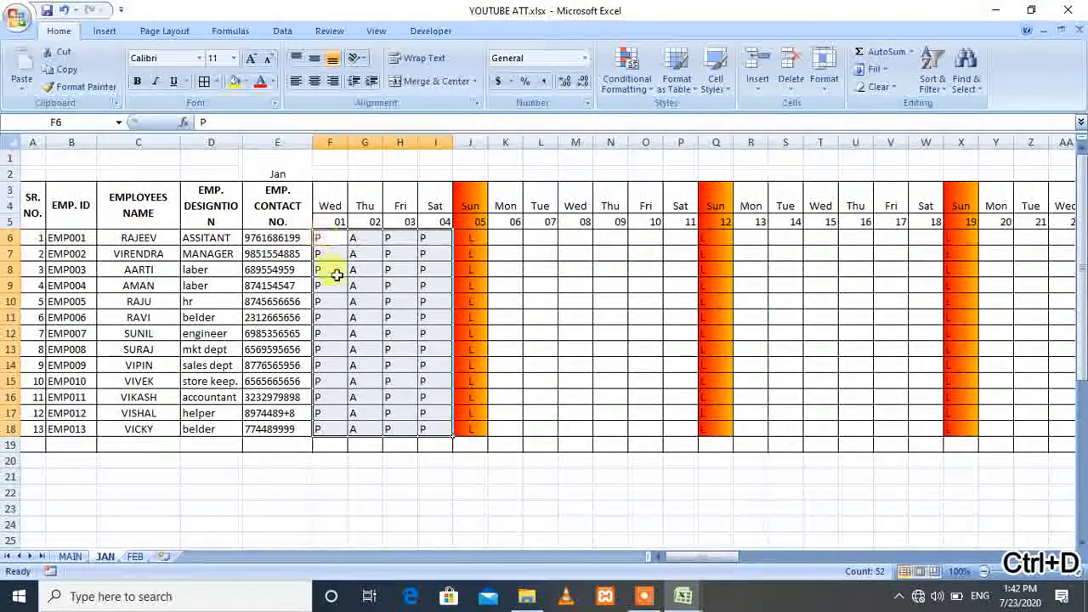
Step: Mark absences by entering A in F8 and H11
{"action": "left_click", "coordinate": [336, 272]}
{"action": "type", "text": "A"}
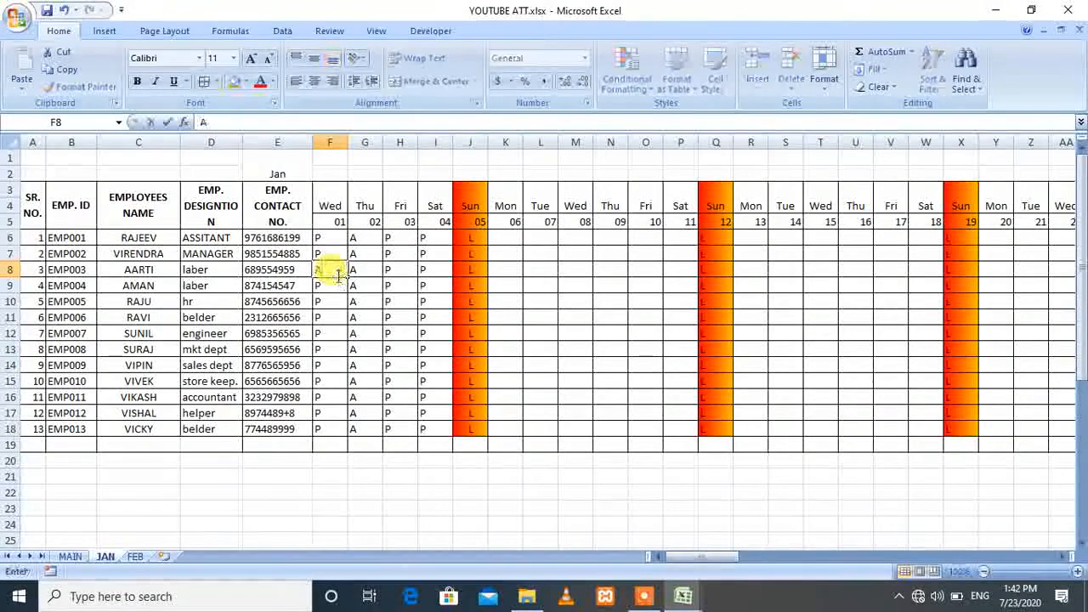
{"action": "key", "text": "Down"}
{"action": "key", "text": "Down"}
{"action": "key", "text": "Down"}
{"action": "key", "text": "Right"}
{"action": "key", "text": "Right"}
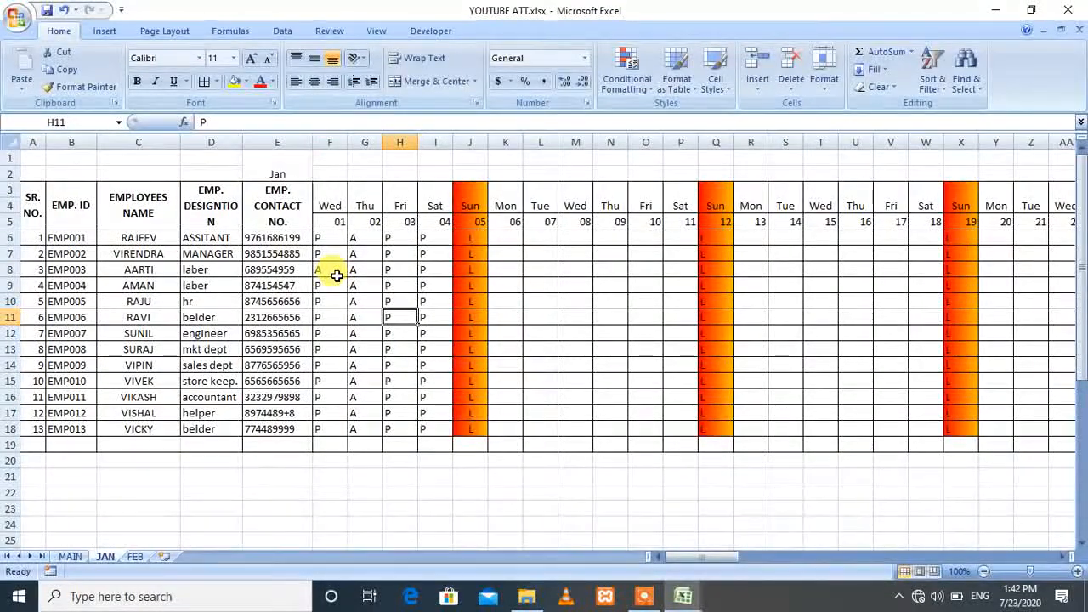
{"action": "type", "text": "A"}
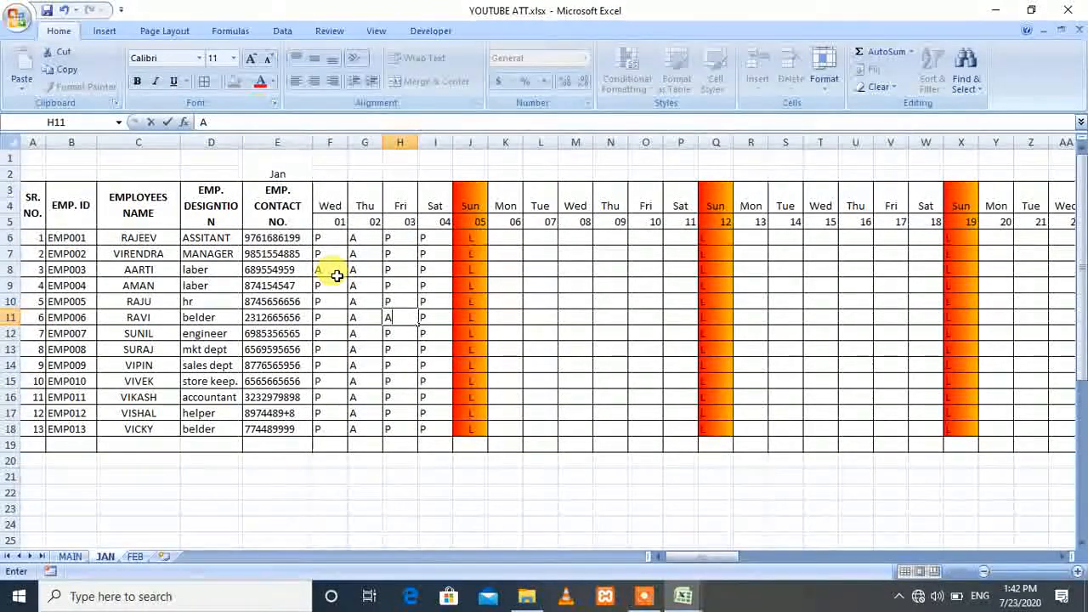
Step: Mark leave by entering L in H14 and F15
{"action": "key", "text": "Down"}
{"action": "key", "text": "Down"}
{"action": "key", "text": "Down"}
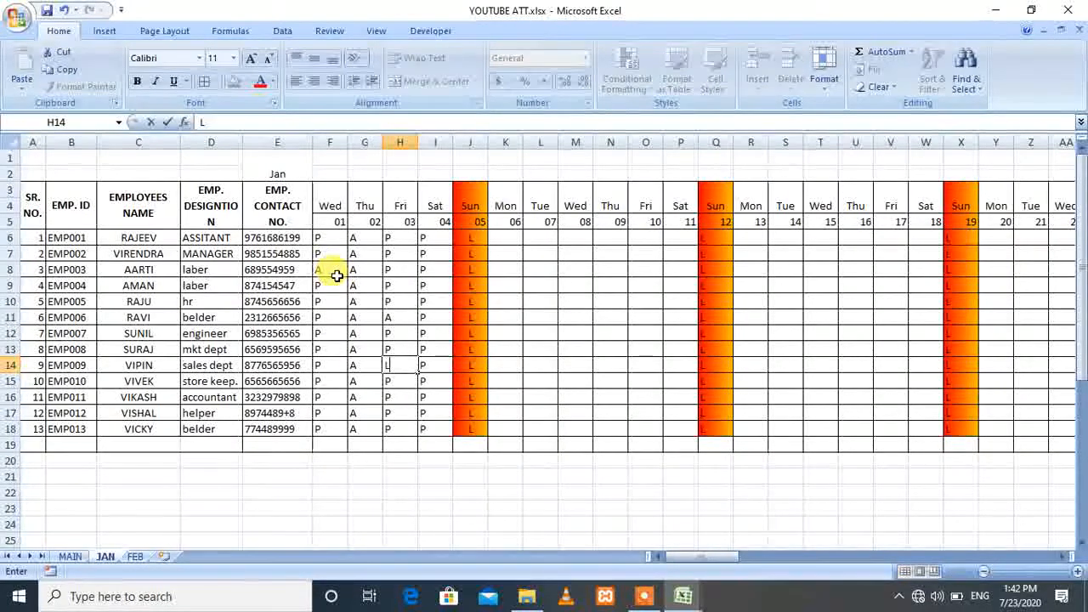
{"action": "key", "text": "Left"}
{"action": "key", "text": "Left"}
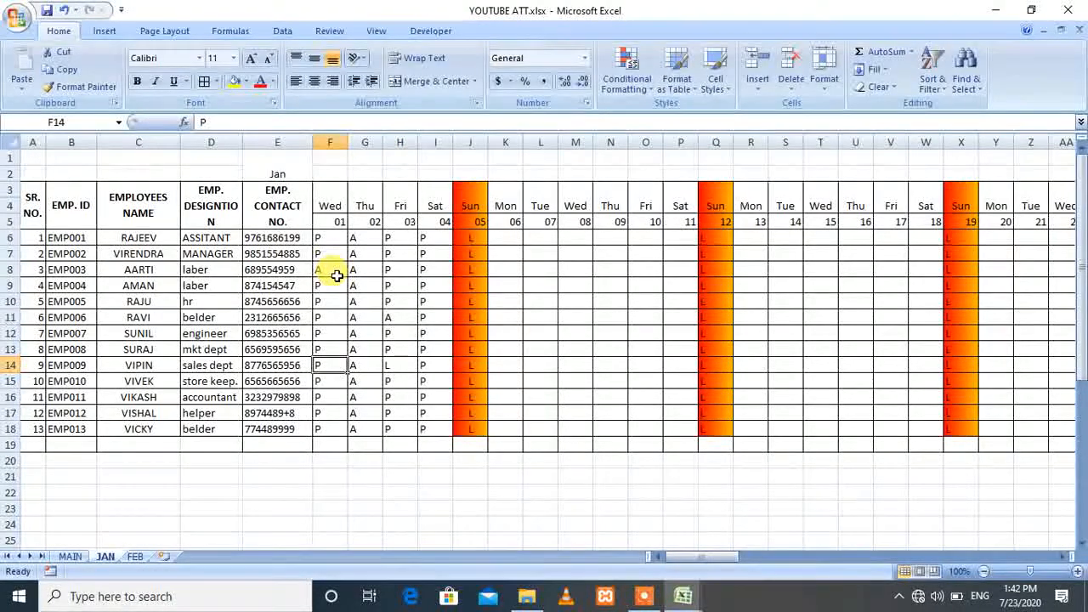
{"action": "key", "text": "Down"}
{"action": "type", "text": "L"}
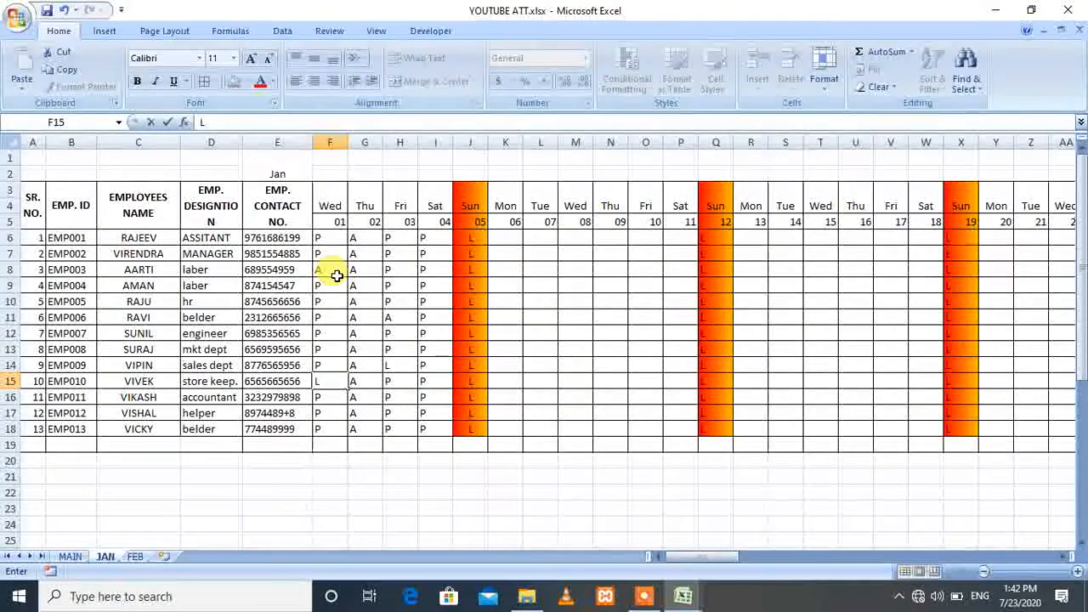
Step: Enter P in I16, L in I17 and P in G18
{"action": "key", "text": "Down"}
{"action": "key", "text": "Right"}
{"action": "key", "text": "Right"}
{"action": "key", "text": "Right"}
{"action": "type", "text": "P"}
{"action": "key", "text": "Return"}
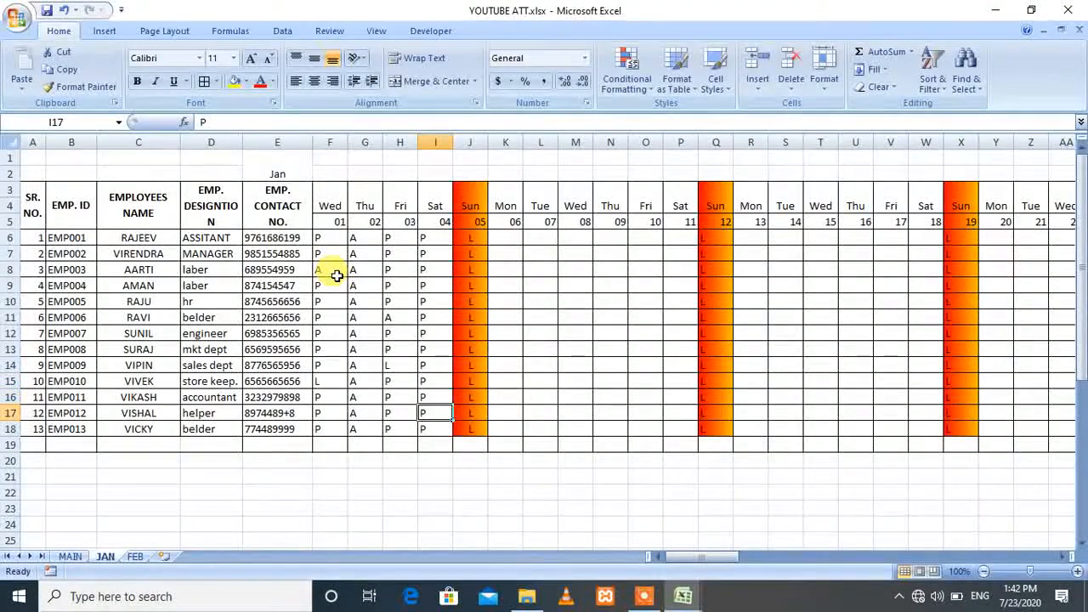
{"action": "type", "text": "L"}
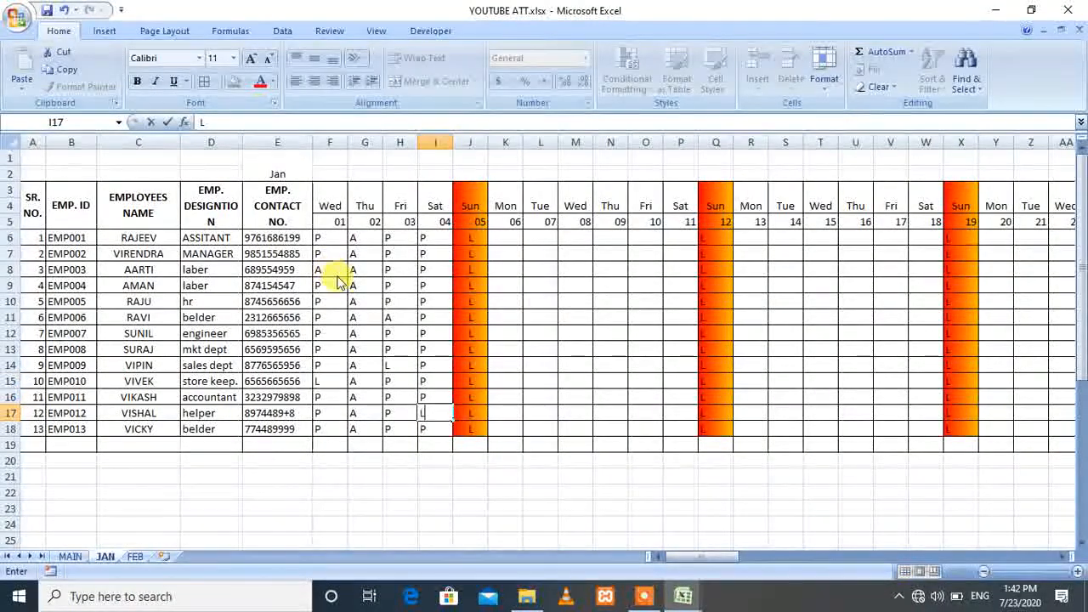
{"action": "key", "text": "Return"}
{"action": "key", "text": "Left"}
{"action": "key", "text": "Left"}
{"action": "type", "text": "P"}
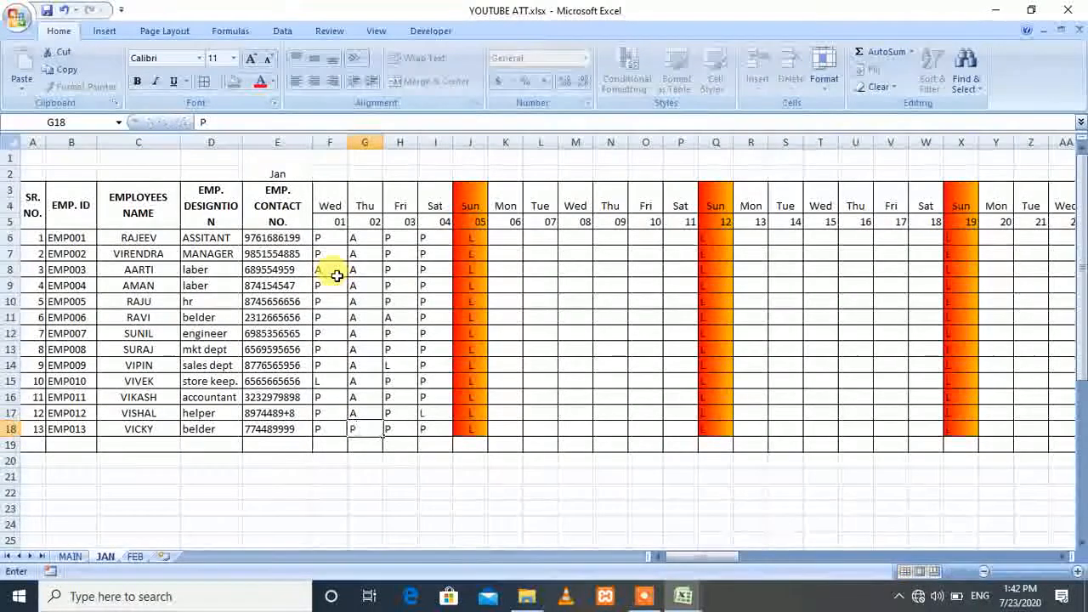
{"action": "key", "text": "Right"}
{"action": "key", "text": "Right"}
{"action": "key", "text": "Right"}
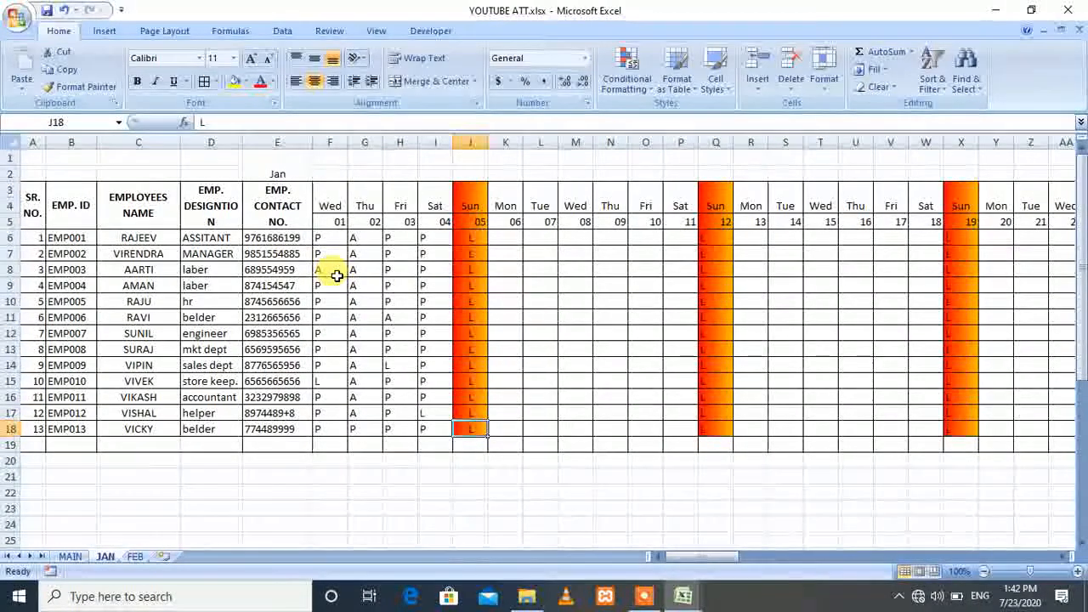
Step: Enter P in each cell of K6:P6 for the first employee, covering Monday the 6th to Saturday the 11th
{"action": "left_click", "coordinate": [507, 237]}
{"action": "type", "text": "P"}
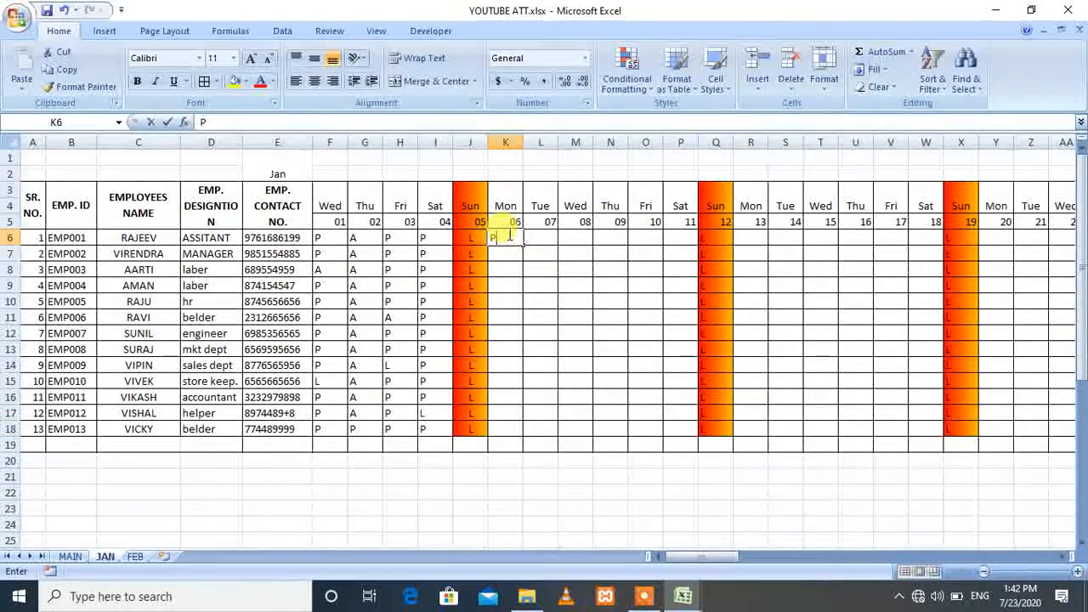
{"action": "key", "text": "Right"}
{"action": "type", "text": "P"}
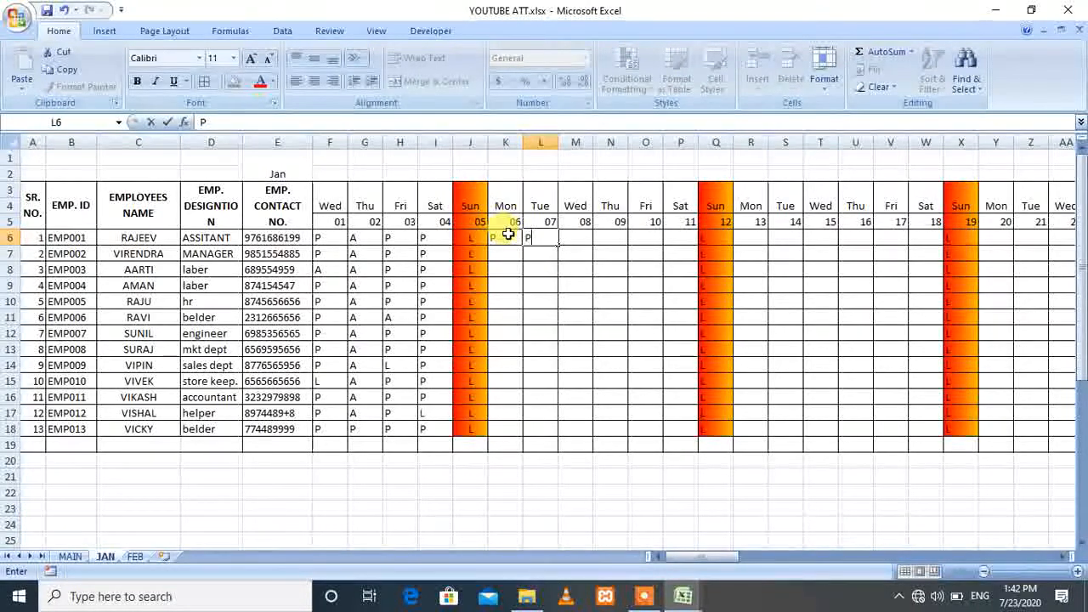
{"action": "key", "text": "Right"}
{"action": "type", "text": "P"}
{"action": "key", "text": "Right"}
{"action": "type", "text": "P"}
{"action": "key", "text": "Right"}
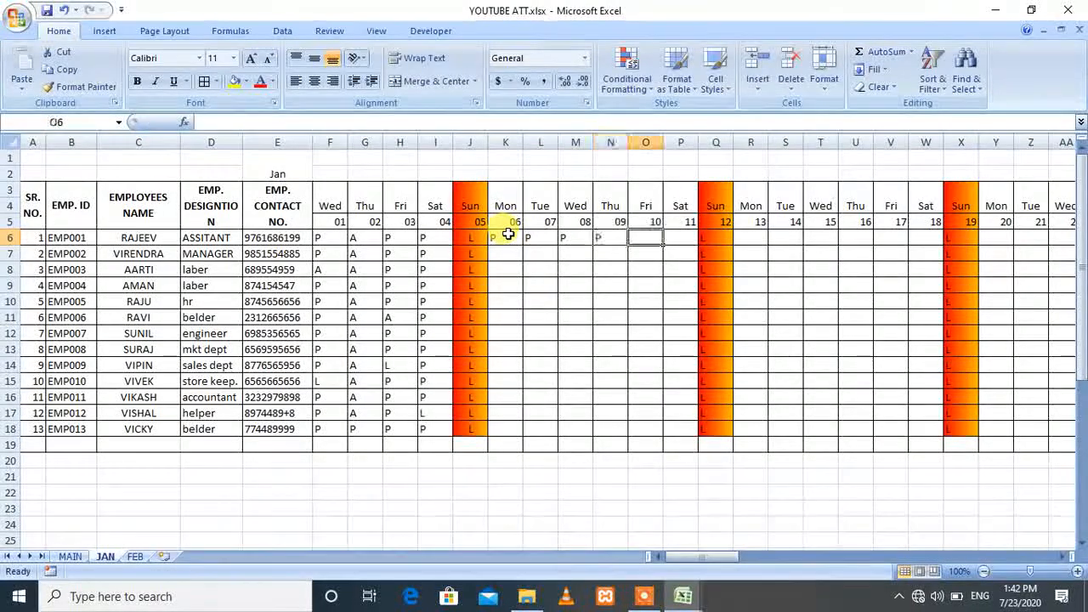
{"action": "type", "text": "P"}
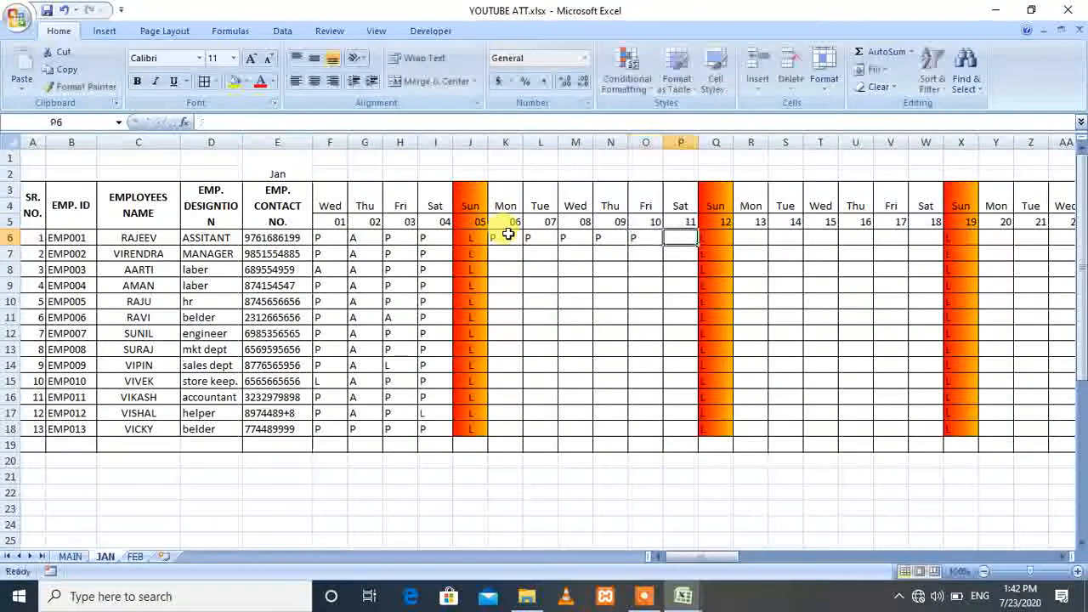
{"action": "key", "text": "Right"}
{"action": "type", "text": "P"}
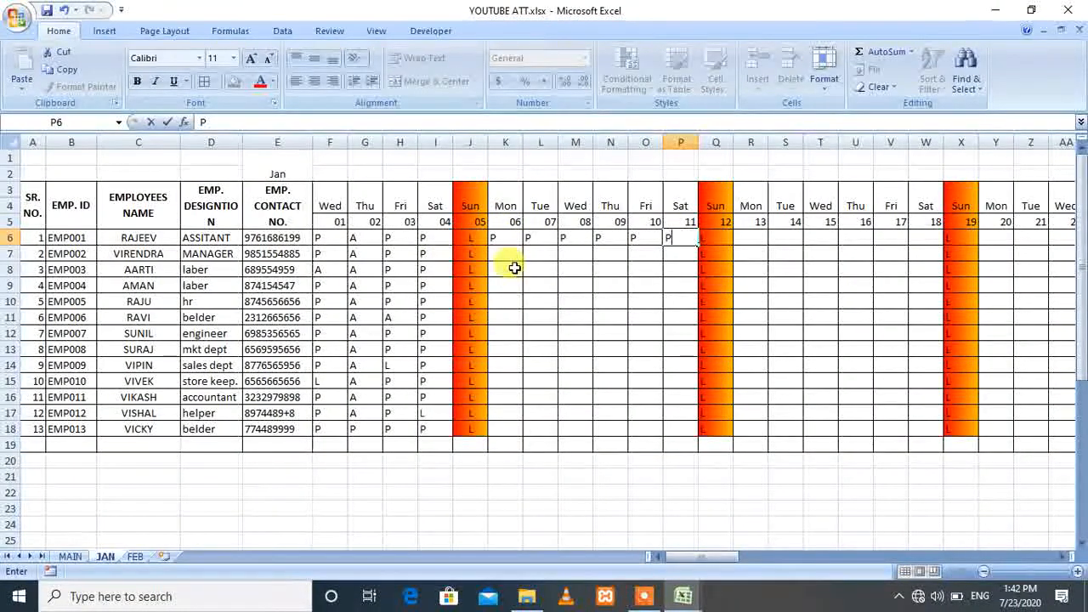
{"action": "left_click", "coordinate": [510, 268]}
Step: Fill the P entries in K6:P6 down to row 18 for all employees
{"action": "left_click", "coordinate": [503, 237]}
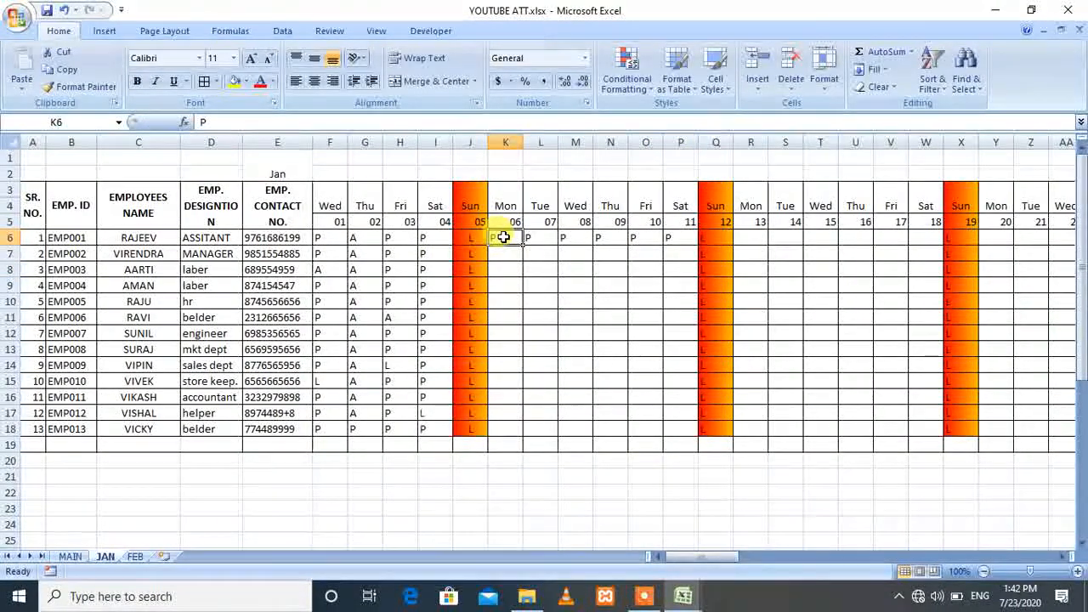
{"action": "key", "text": "shift+Right"}
{"action": "key", "text": "shift+Right"}
{"action": "key", "text": "shift+Right"}
{"action": "key", "text": "shift+Right"}
{"action": "key", "text": "shift+Right"}
{"action": "key", "text": "shift+Down"}
{"action": "key", "text": "shift+Down"}
{"action": "key", "text": "shift+Down"}
{"action": "key", "text": "shift+Down"}
{"action": "key", "text": "shift+Down"}
{"action": "key", "text": "shift+Down"}
{"action": "key", "text": "shift+Down"}
{"action": "key", "text": "shift+Down"}
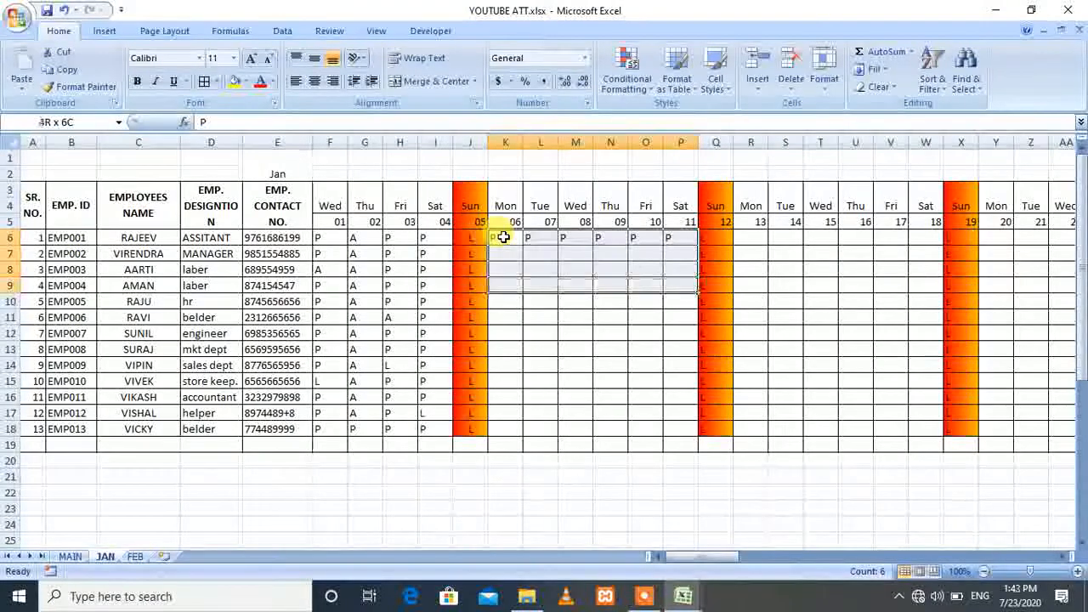
{"action": "key", "text": "shift+Down"}
{"action": "key", "text": "shift+Down"}
{"action": "key", "text": "shift+Down"}
{"action": "key", "text": "shift+Down"}
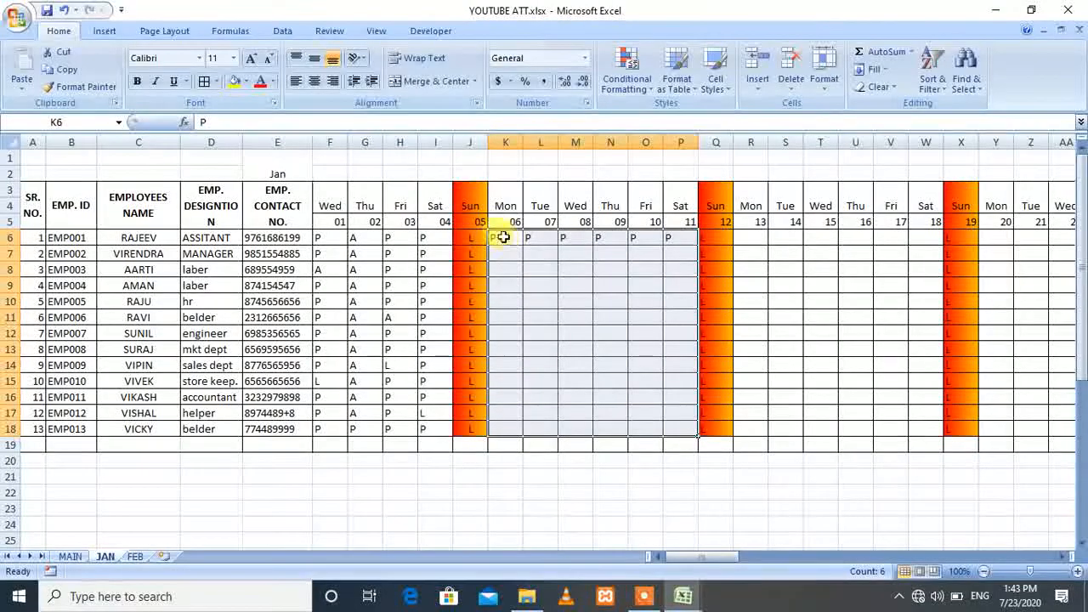
{"action": "key", "text": "ctrl+d"}
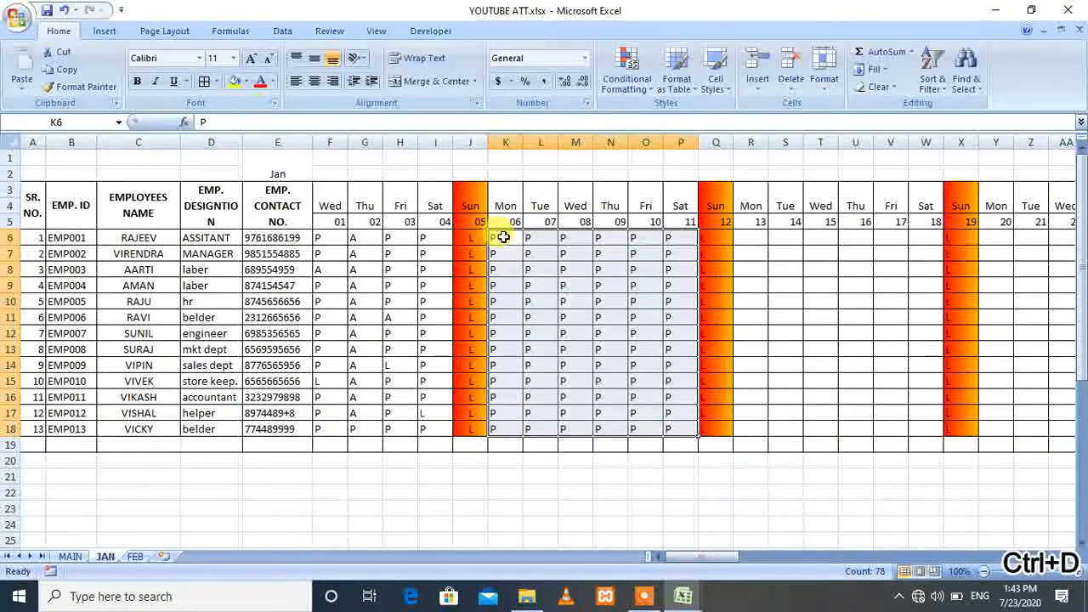
Step: Set the second employee's attendance to A in K7 and L in O7
{"action": "left_click", "coordinate": [507, 252]}
{"action": "type", "text": "A"}
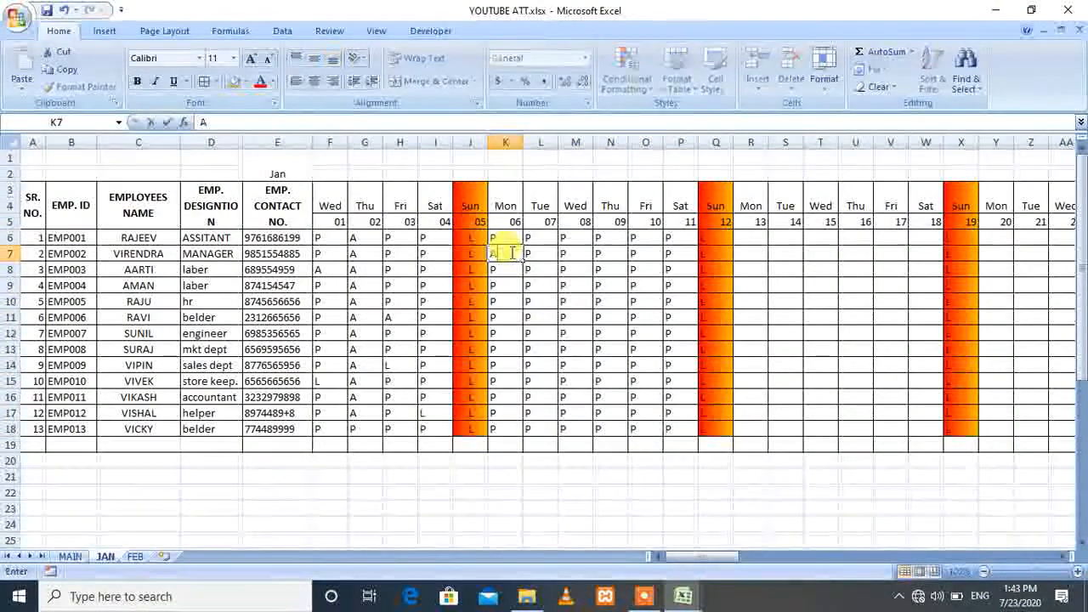
{"action": "key", "text": "Right"}
{"action": "key", "text": "Right"}
{"action": "key", "text": "Right"}
{"action": "key", "text": "Right"}
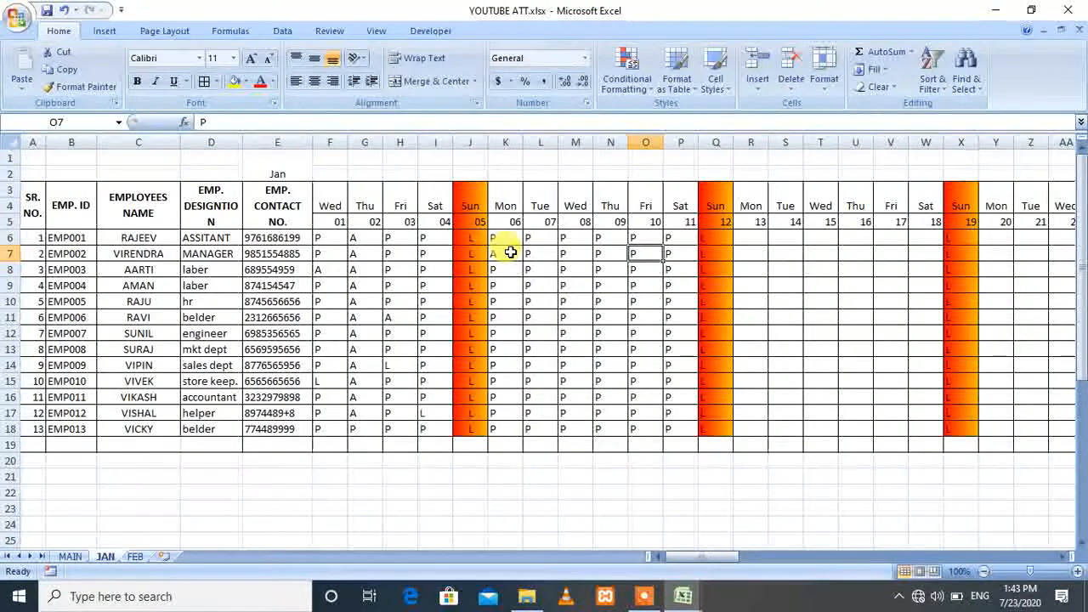
{"action": "type", "text": "L"}
Step: Mark absences on Friday the 10th by entering A in O9 and O10
{"action": "key", "text": "Down"}
{"action": "key", "text": "Down"}
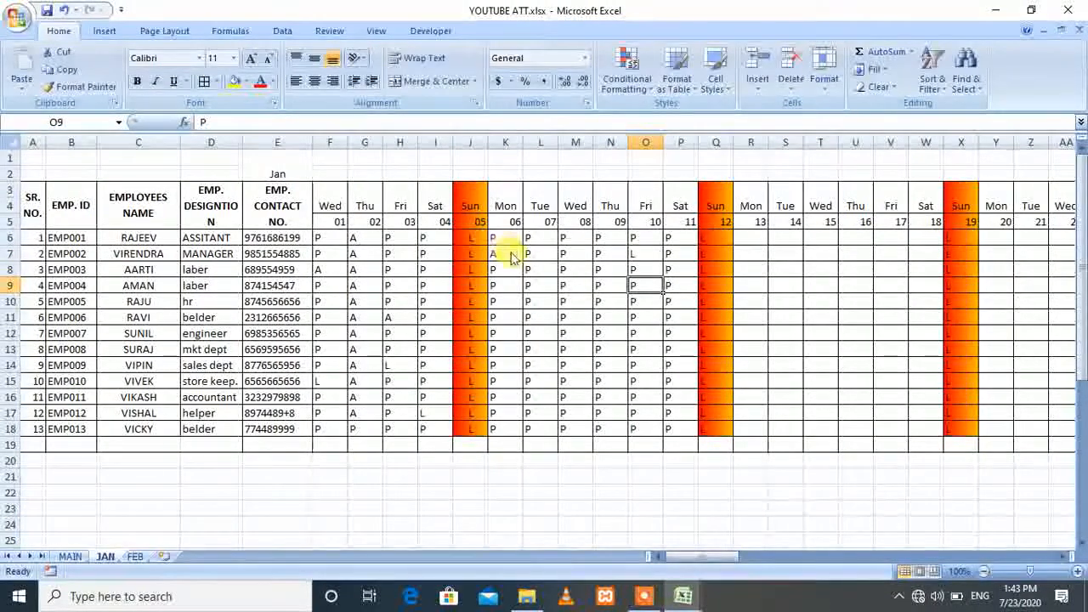
{"action": "type", "text": "A"}
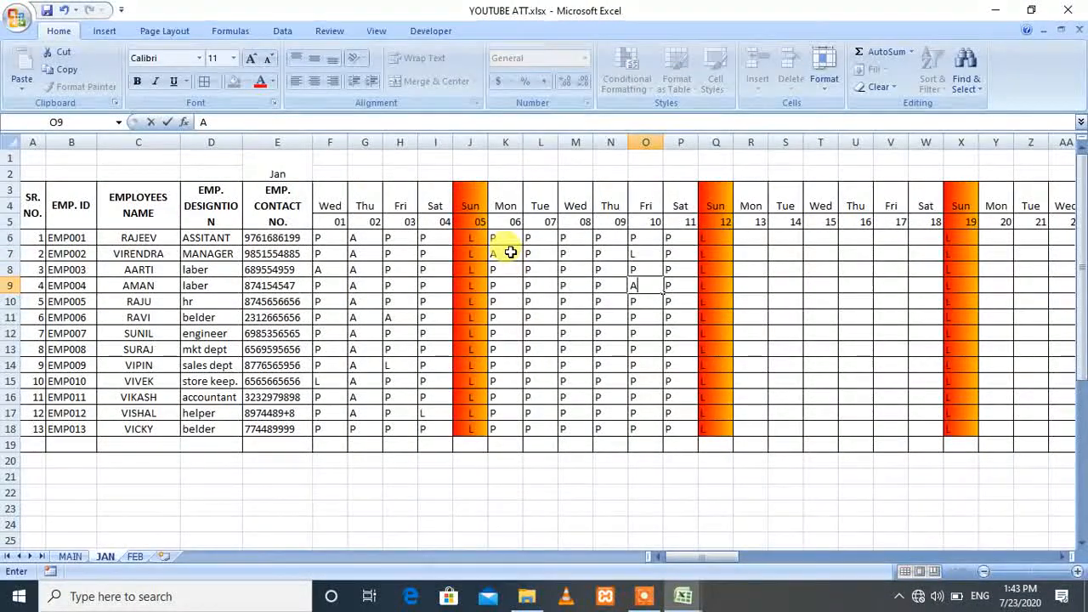
{"action": "key", "text": "Down"}
{"action": "type", "text": "A"}
Step: Mark leave on Monday the 6th by entering L in K10 and K13
{"action": "key", "text": "Left"}
{"action": "key", "text": "Left"}
{"action": "key", "text": "Left"}
{"action": "key", "text": "Left"}
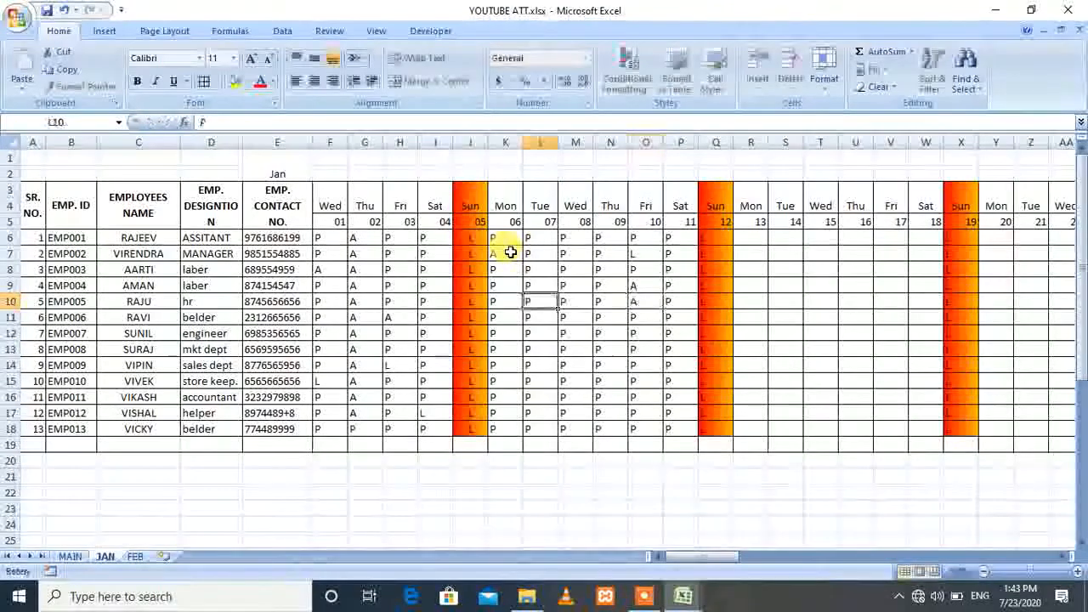
{"action": "type", "text": "L"}
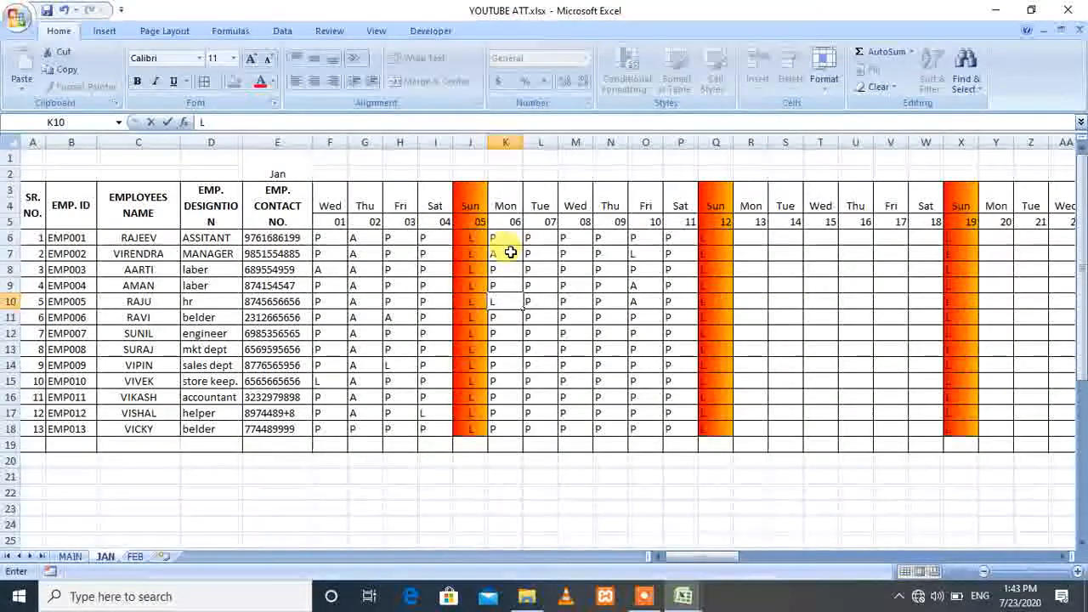
{"action": "key", "text": "Down"}
{"action": "key", "text": "Down"}
{"action": "key", "text": "Down"}
{"action": "type", "text": "L"}
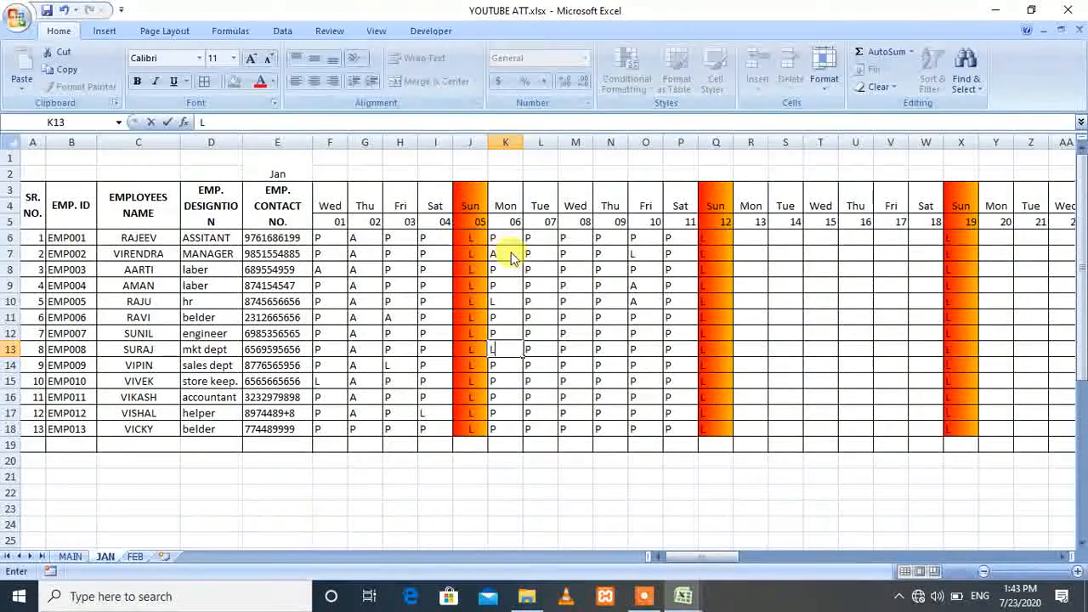
Step: Mark Wednesday the 8th with L in M13 and A in M15
{"action": "key", "text": "Right"}
{"action": "key", "text": "Right"}
{"action": "type", "text": "L"}
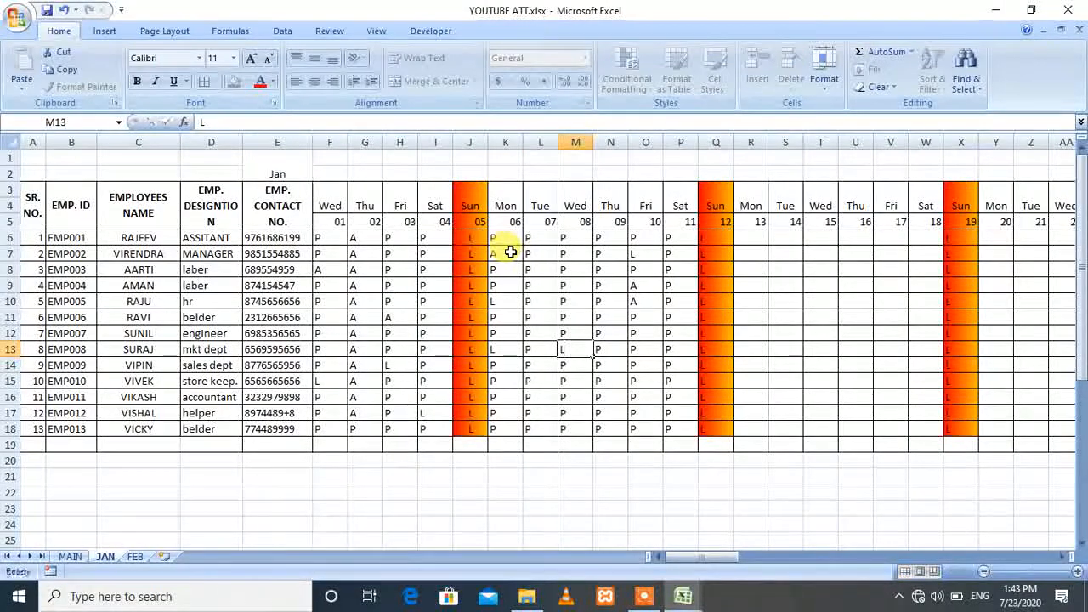
{"action": "key", "text": "Down"}
{"action": "key", "text": "Down"}
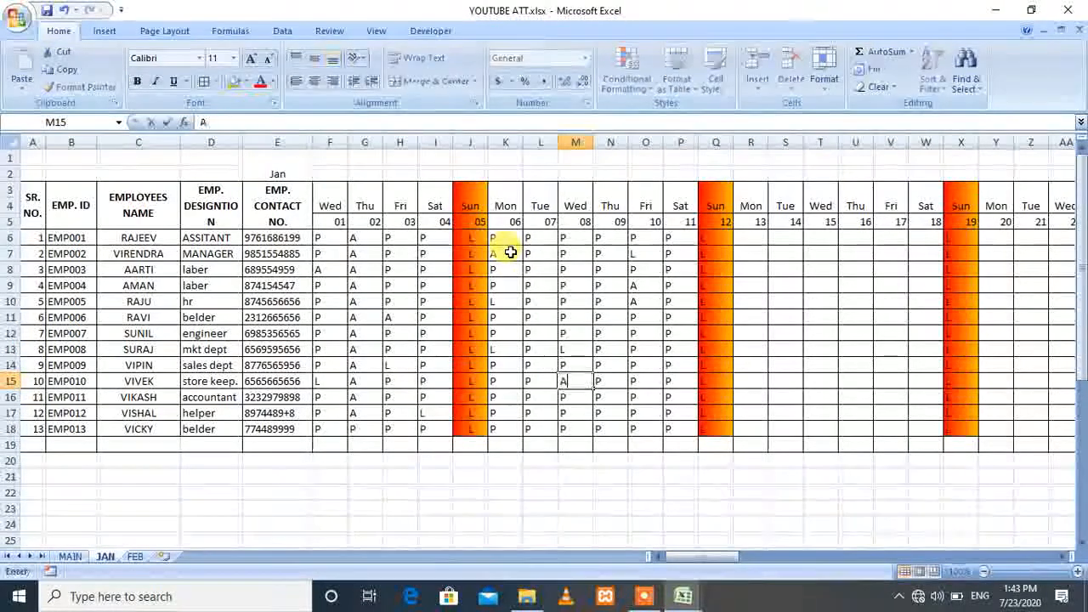
{"action": "type", "text": "A"}
{"action": "left_click", "coordinate": [896, 281]}
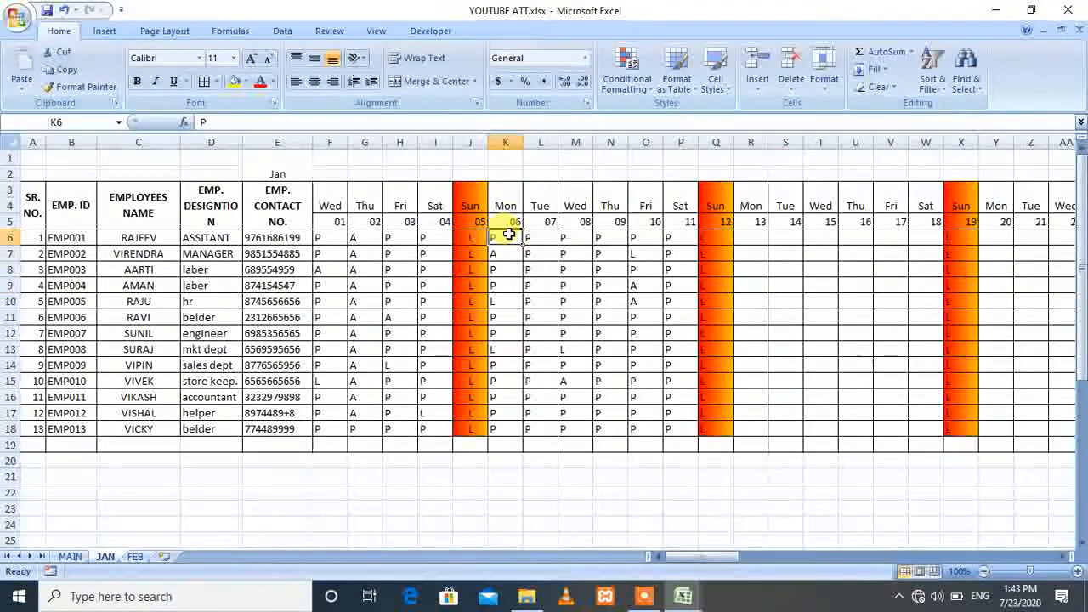
Step: Copy the attendance block K6:P18 to the weeks starting Monday the 13th at R6 and Monday the 20th at Y6
{"action": "key", "text": "shift+Right"}
{"action": "key", "text": "shift+Right"}
{"action": "key", "text": "shift+Down"}
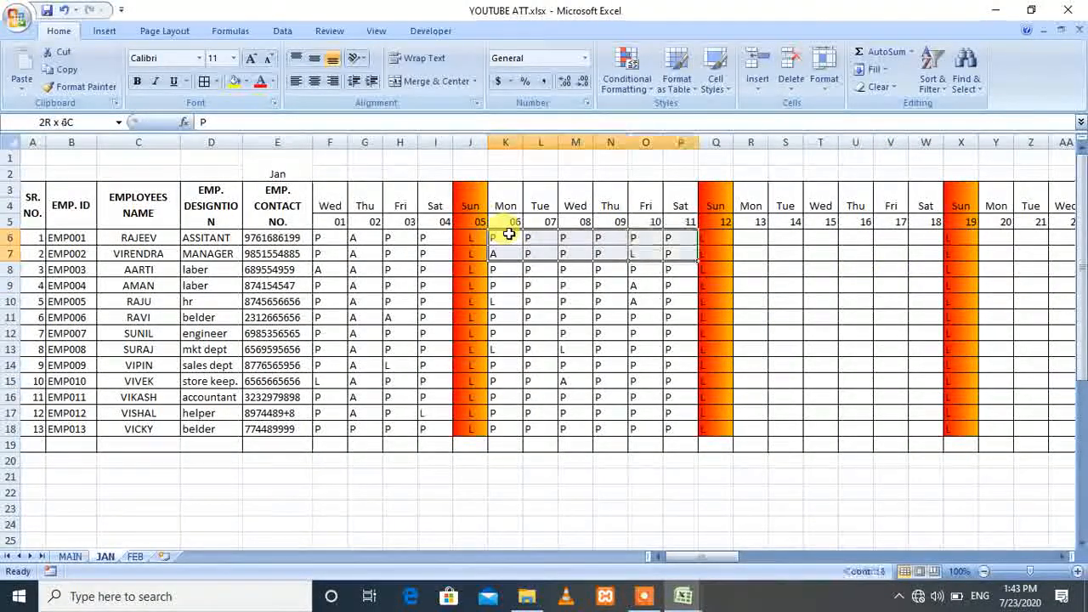
{"action": "key", "text": "shift+Down"}
{"action": "key", "text": "shift+Down"}
{"action": "key", "text": "shift+Down"}
{"action": "key", "text": "shift+Down"}
{"action": "key", "text": "shift+Down"}
{"action": "key", "text": "shift+Down"}
{"action": "key", "text": "shift+Down"}
{"action": "key", "text": "shift+Down"}
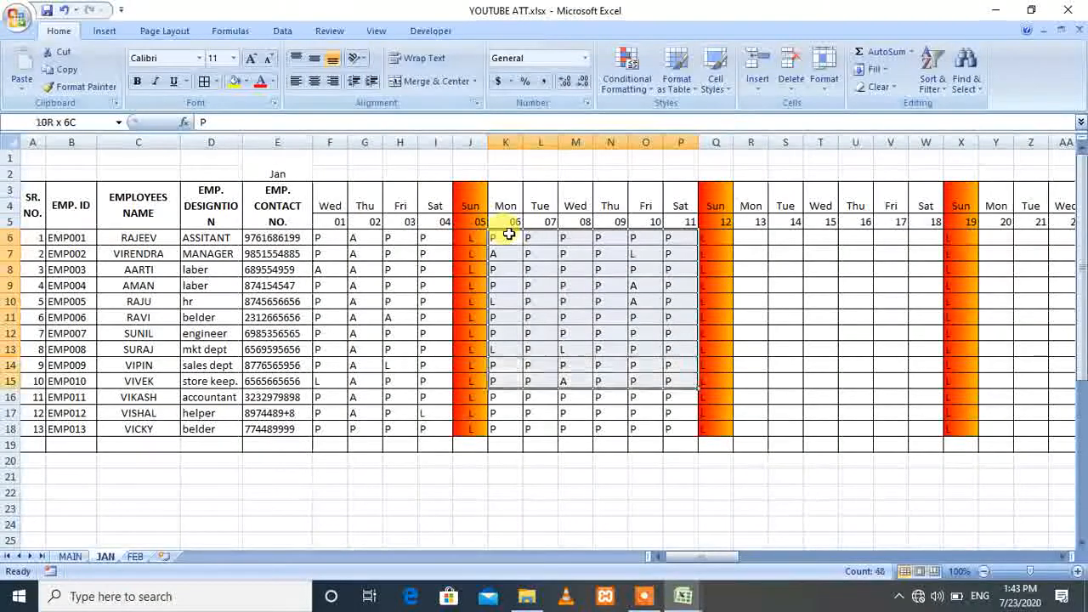
{"action": "key", "text": "shift+Down"}
{"action": "key", "text": "shift+Down"}
{"action": "key", "text": "shift+Down"}
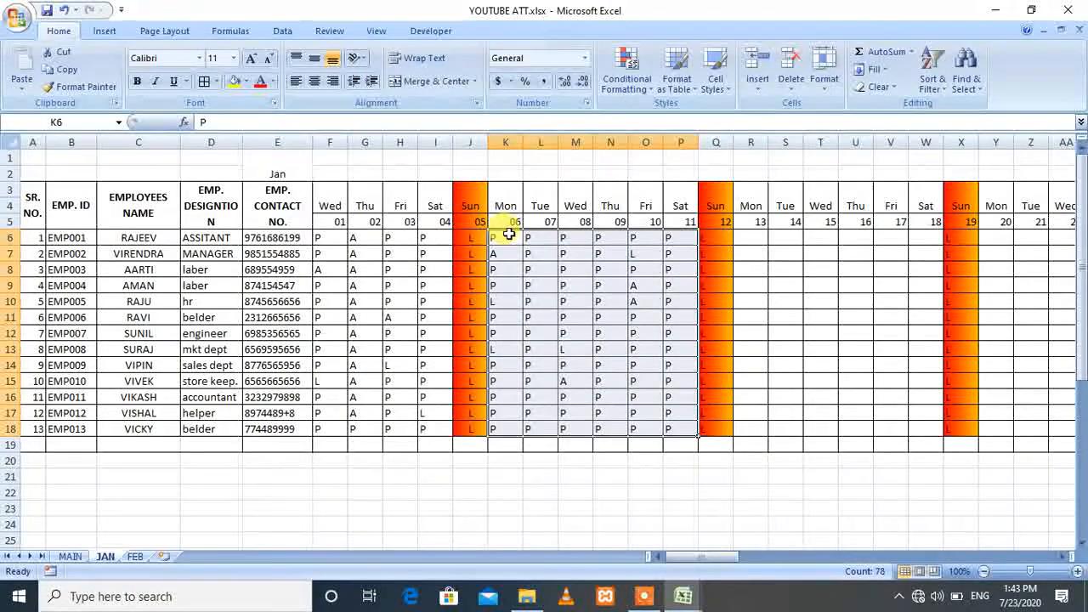
{"action": "key", "text": "ctrl+c"}
{"action": "left_click", "coordinate": [754, 236]}
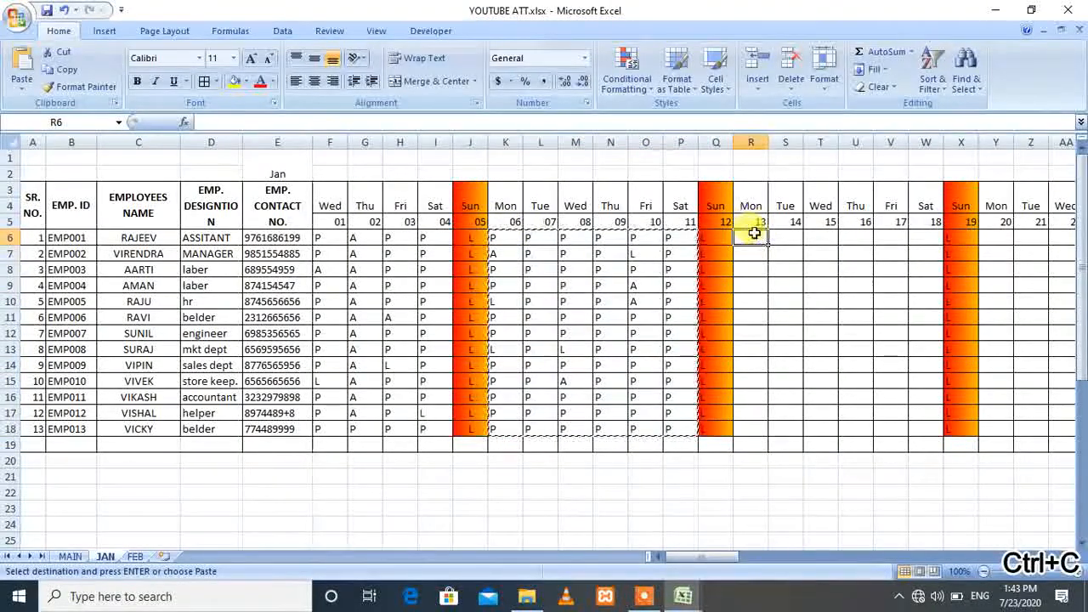
{"action": "key", "text": "ctrl+v"}
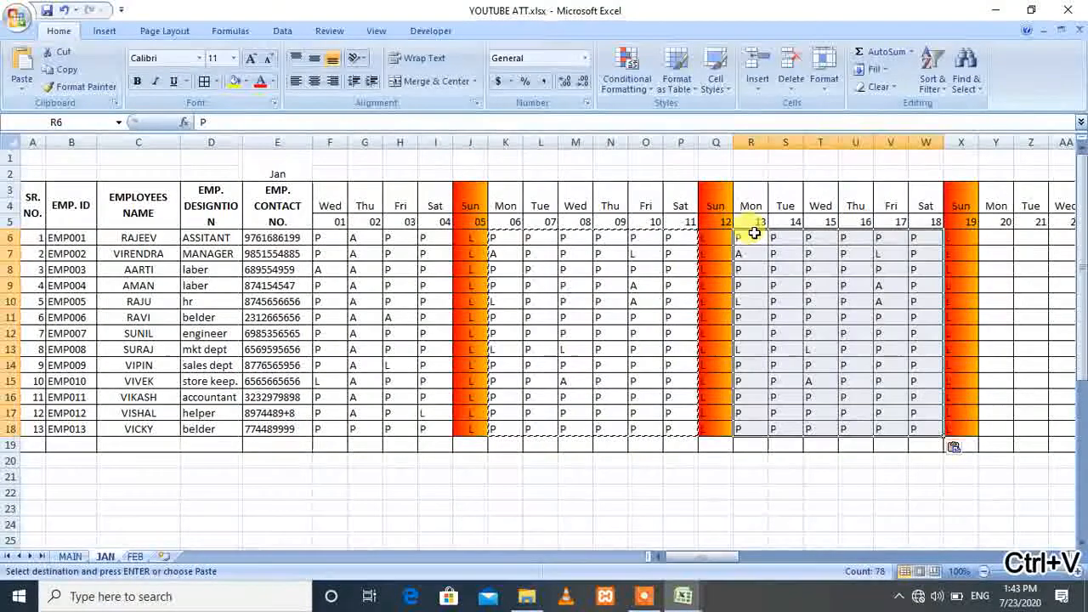
{"action": "left_click", "coordinate": [994, 243]}
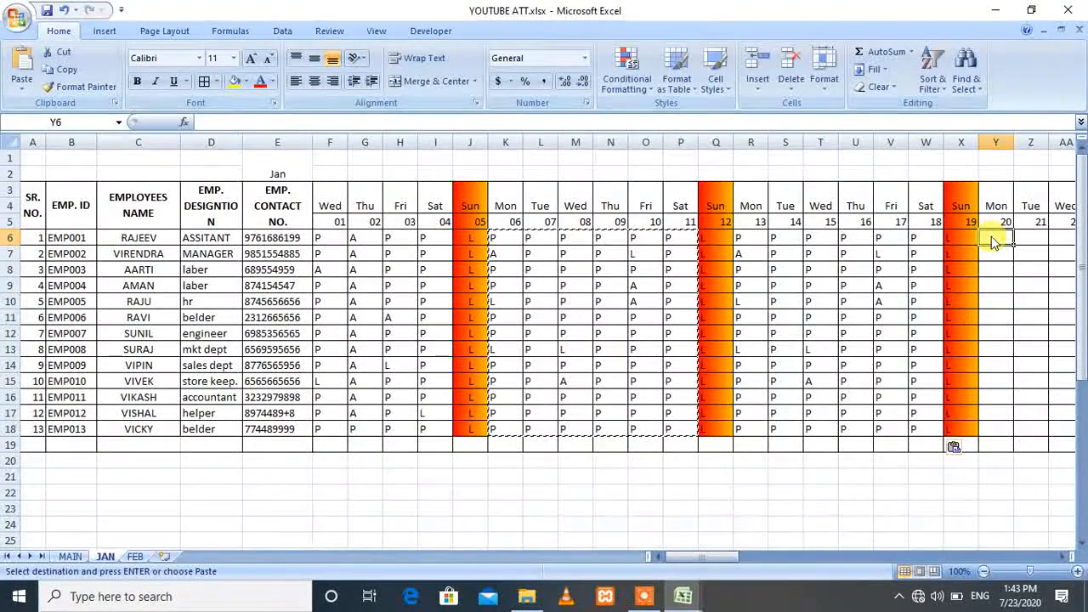
{"action": "key", "text": "ctrl+v"}
Step: Paste the copied attendance block at AF6 for the week starting Monday the 27th
{"action": "key", "text": "Right"}
{"action": "key", "text": "Right"}
{"action": "key", "text": "Right"}
{"action": "key", "text": "Right"}
{"action": "key", "text": "Right"}
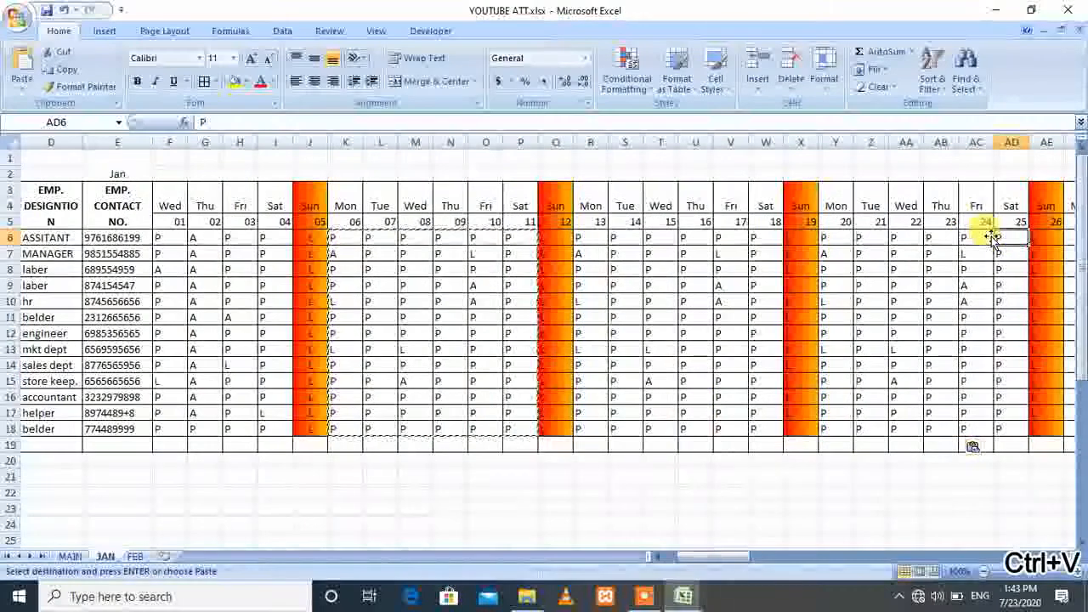
{"action": "key", "text": "Right"}
{"action": "key", "text": "Right"}
{"action": "key", "text": "Right"}
{"action": "key", "text": "Right"}
{"action": "key", "text": "Right"}
{"action": "key", "text": "Right"}
{"action": "key", "text": "Right"}
{"action": "key", "text": "Right"}
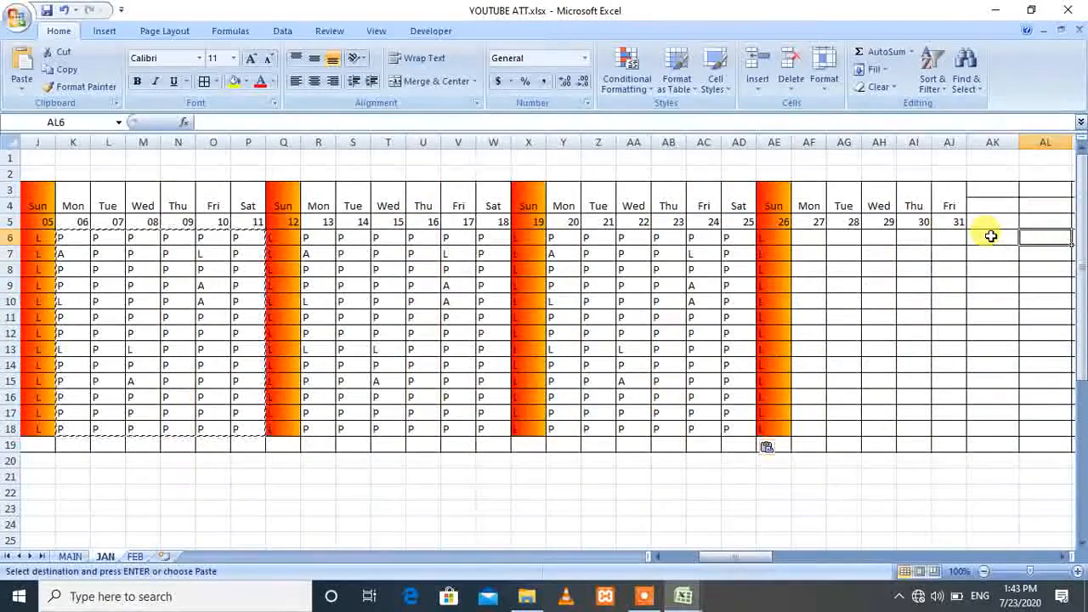
{"action": "left_click", "coordinate": [811, 238]}
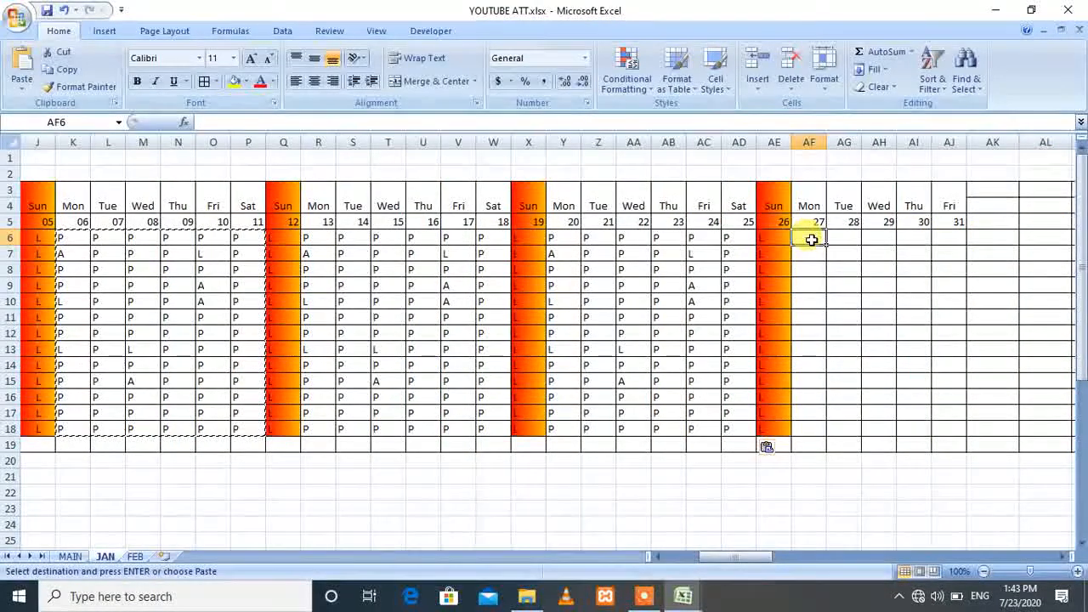
{"action": "key", "text": "ctrl+v"}
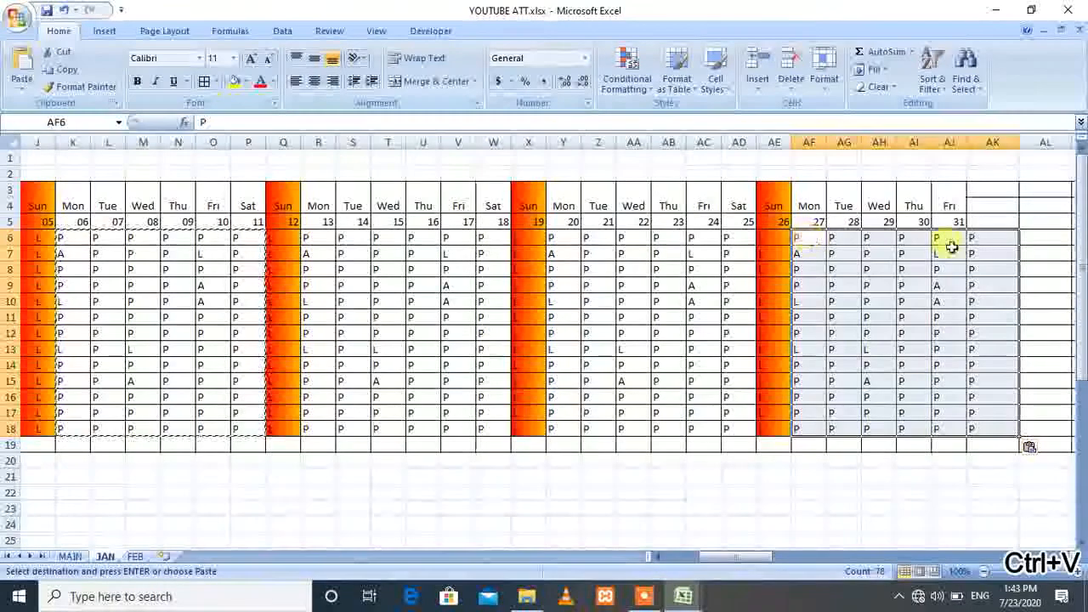
Step: Clear the surplus entries in column AK, rows 6 to 21, beyond the 31st
{"action": "left_click", "coordinate": [980, 241]}
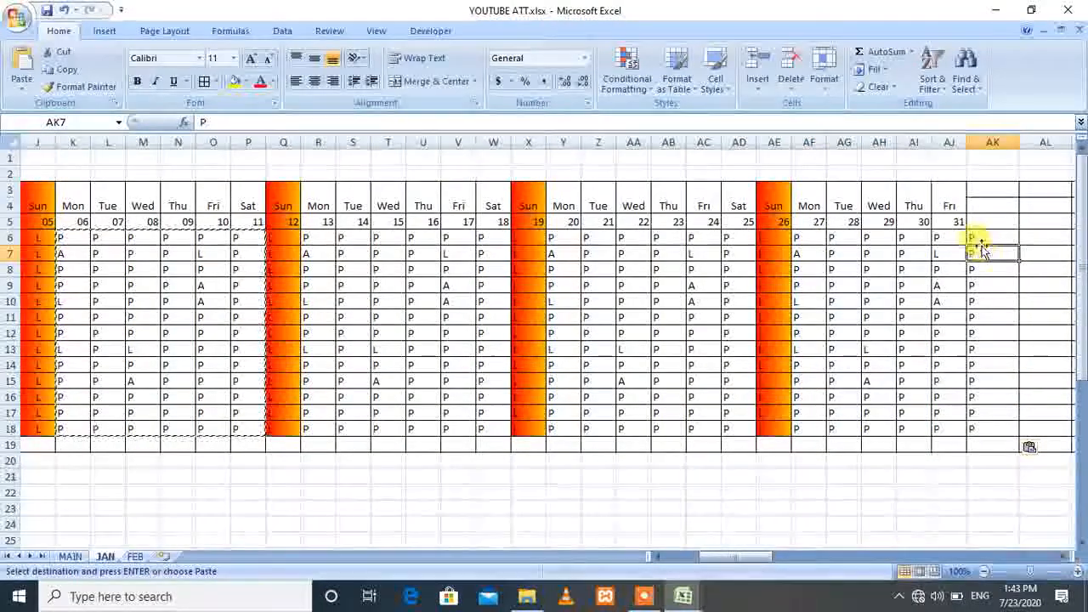
{"action": "left_click_drag", "start_coordinate": [992, 238], "coordinate": [992, 478]}
{"action": "key", "text": "Delete"}
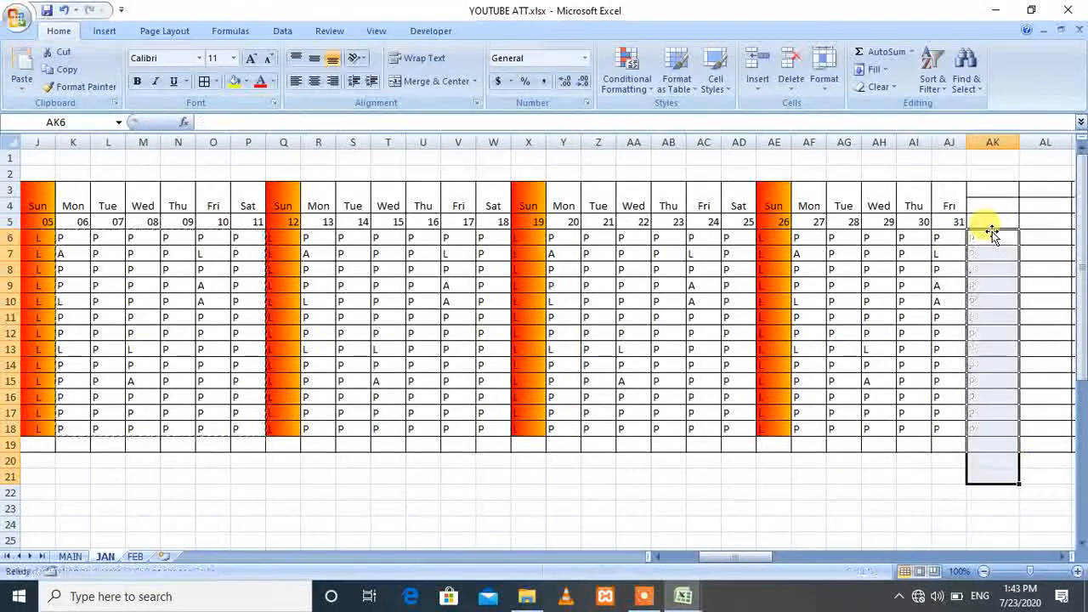
Step: Mark Thursday the 30th with A in AI9 and L in AI14, and save the workbook
{"action": "left_click", "coordinate": [901, 285]}
{"action": "type", "text": "A"}
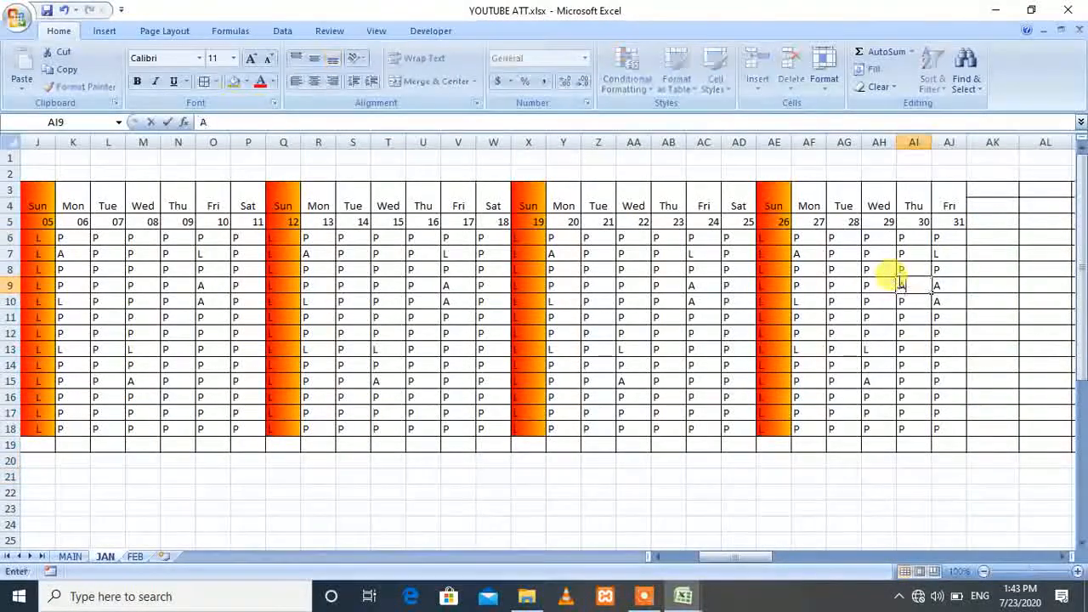
{"action": "key", "text": "Down"}
{"action": "key", "text": "Down"}
{"action": "key", "text": "Down"}
{"action": "key", "text": "Down"}
{"action": "key", "text": "Down"}
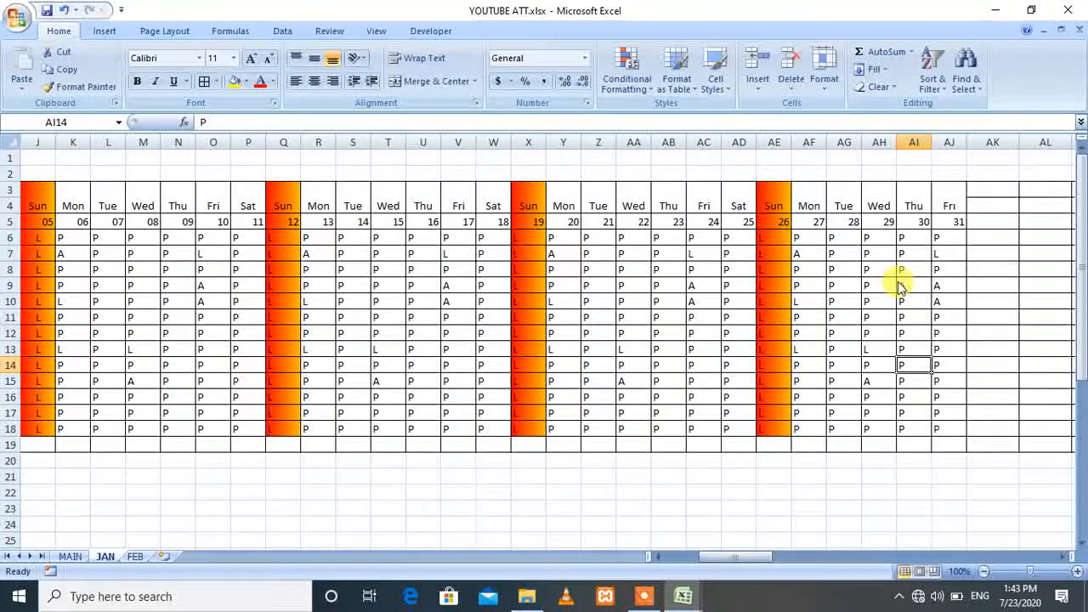
{"action": "type", "text": "L"}
{"action": "key", "text": "Return"}
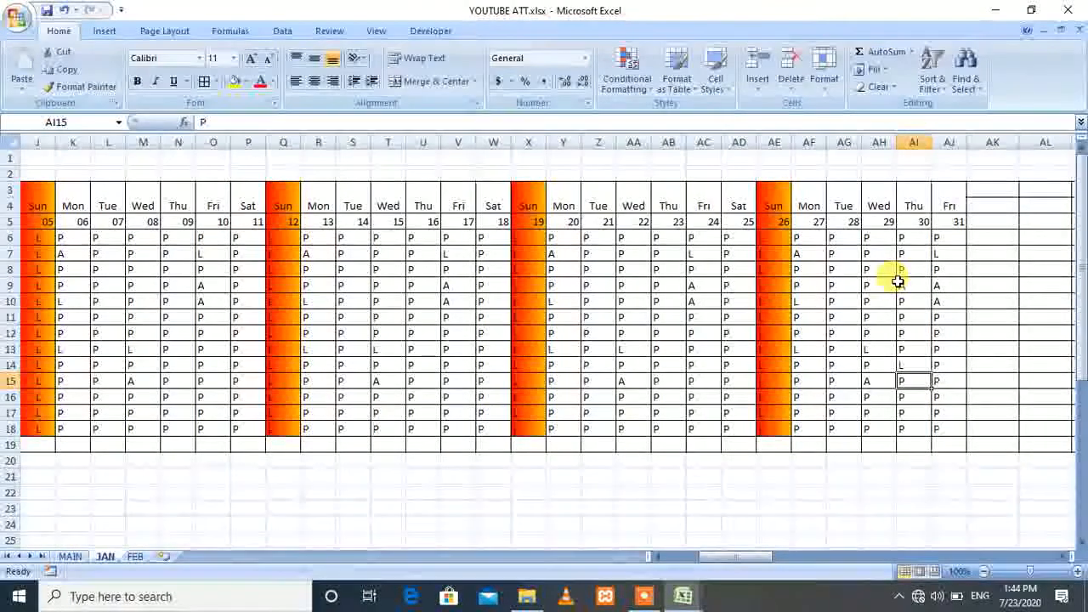
{"action": "key", "text": "ctrl+s"}
Step: Merge and center the header cells AK3:AK5 beside the column for the 31st
{"action": "left_click", "coordinate": [990, 205]}
{"action": "left_click", "coordinate": [685, 558]}
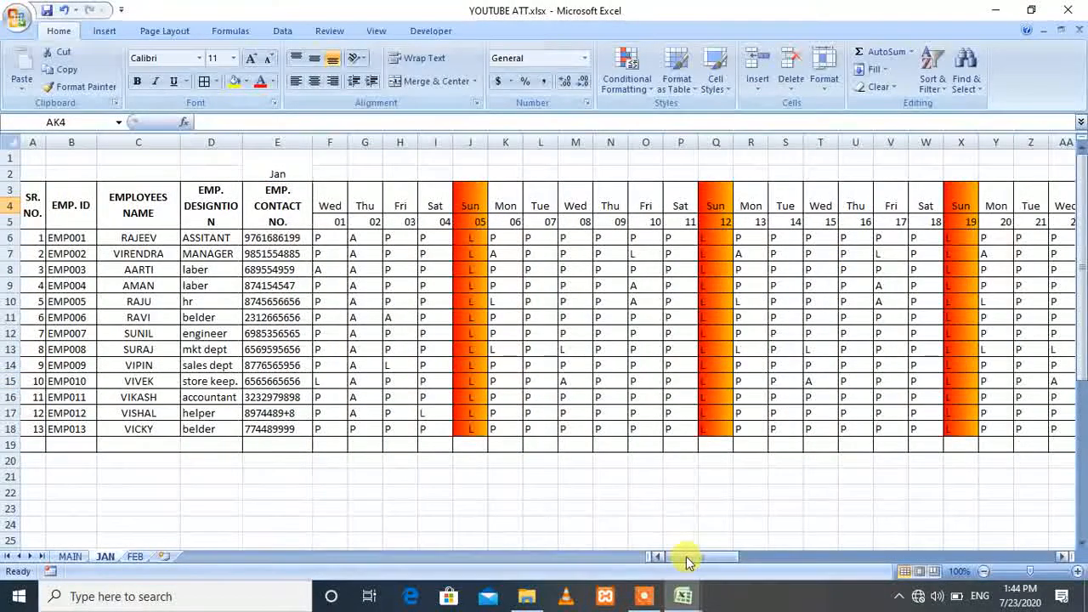
{"action": "left_click", "coordinate": [748, 557]}
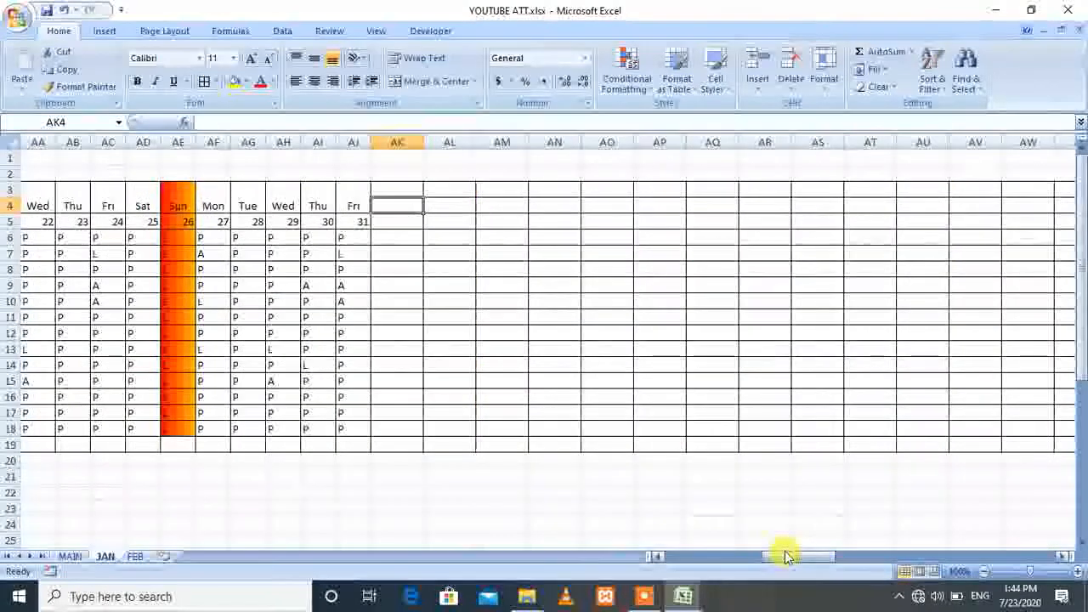
{"action": "left_click", "coordinate": [400, 186]}
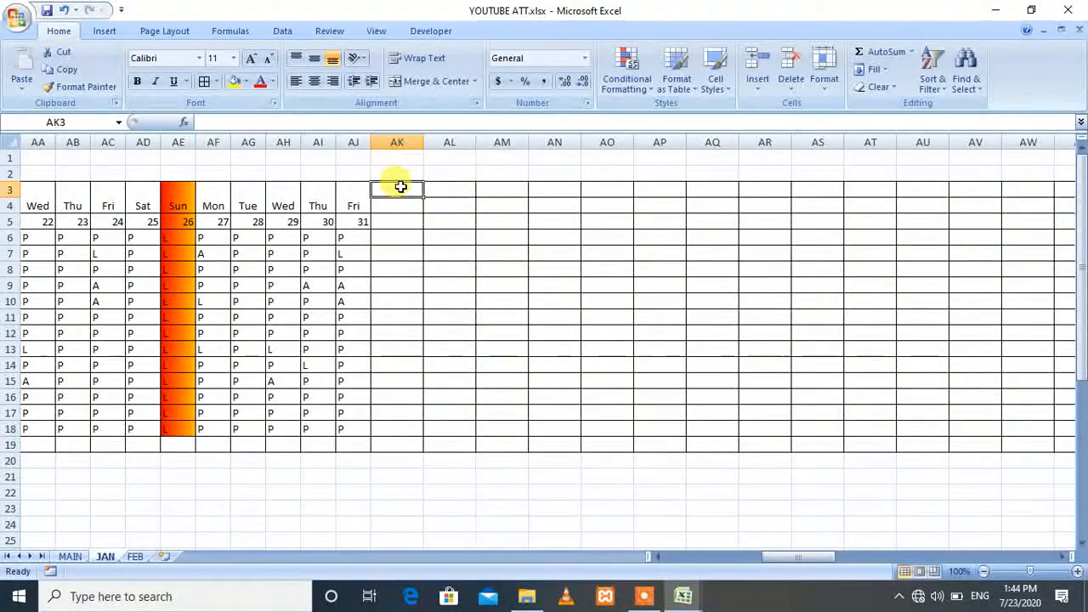
{"action": "left_click_drag", "start_coordinate": [400, 186], "coordinate": [397, 221]}
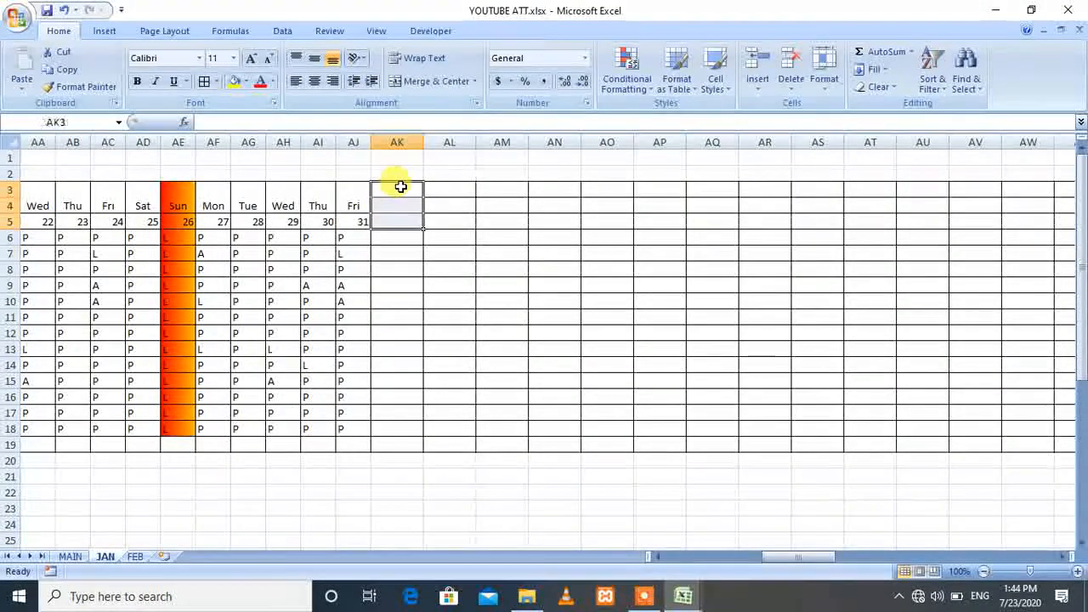
{"action": "left_click", "coordinate": [415, 83]}
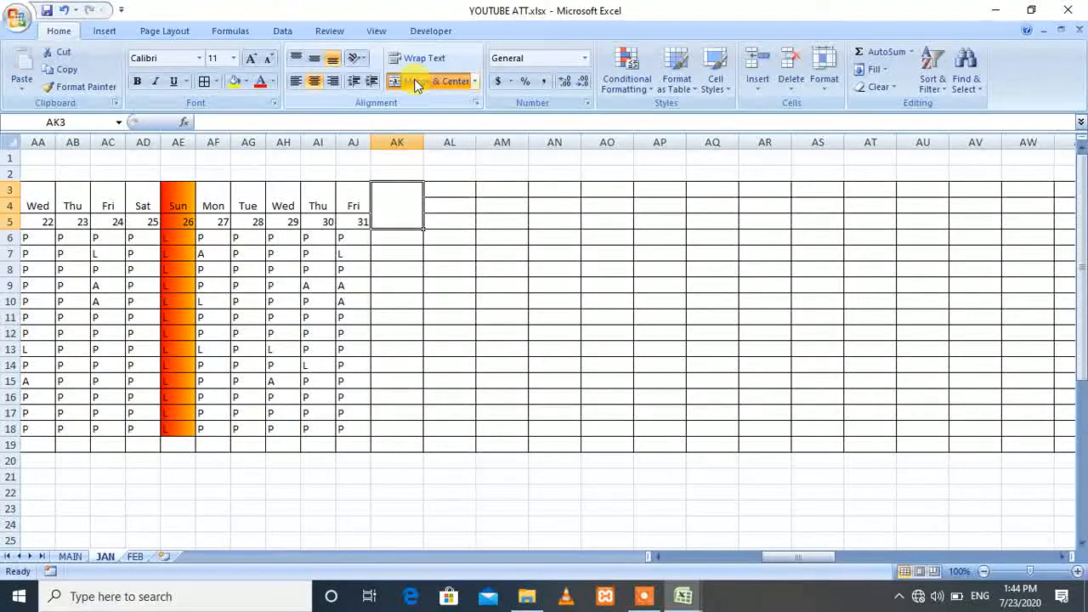
Step: Copy the merged header format of AK3 to AL3:AL5 and AM3:AM5 with Format Painter
{"action": "left_click", "coordinate": [90, 87]}
{"action": "left_click", "coordinate": [460, 188]}
{"action": "left_click", "coordinate": [493, 187]}
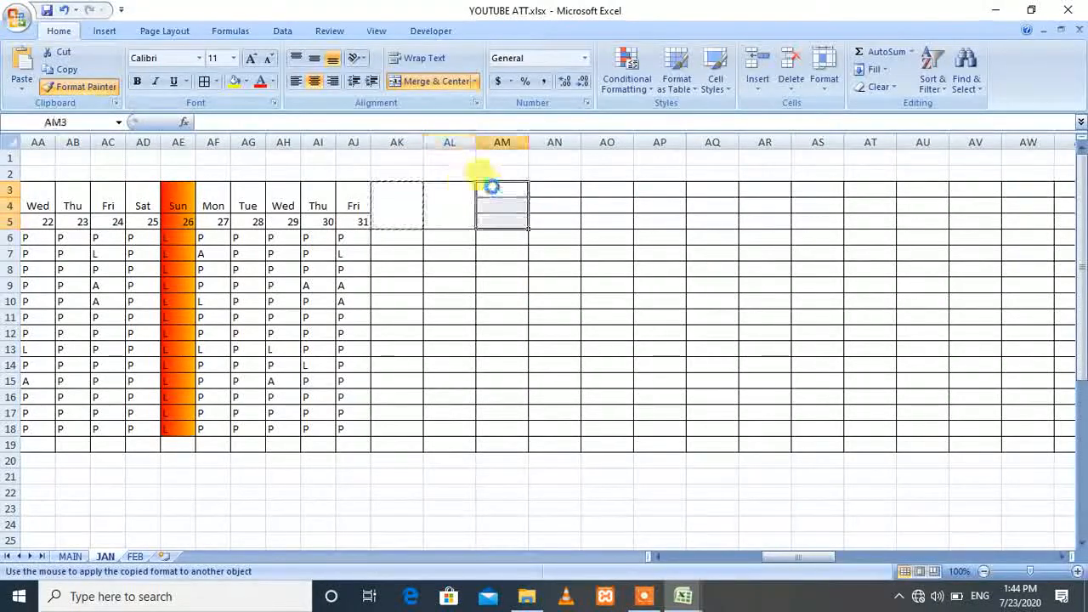
{"action": "left_click", "coordinate": [89, 87]}
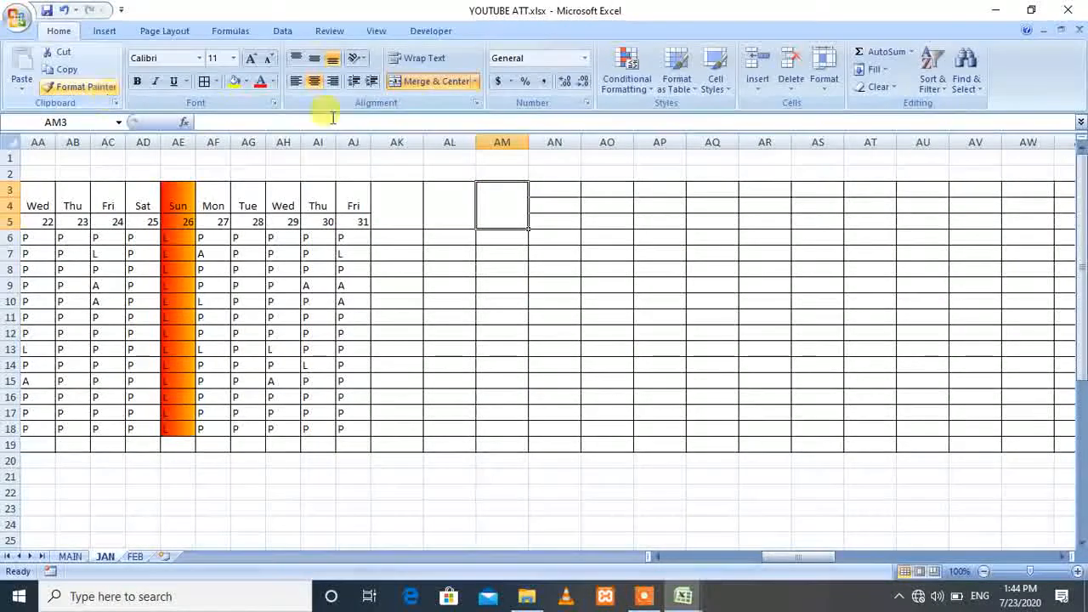
Step: Enter a heading starting with TOTAL in the merged header cell AK3
{"action": "left_click", "coordinate": [396, 213]}
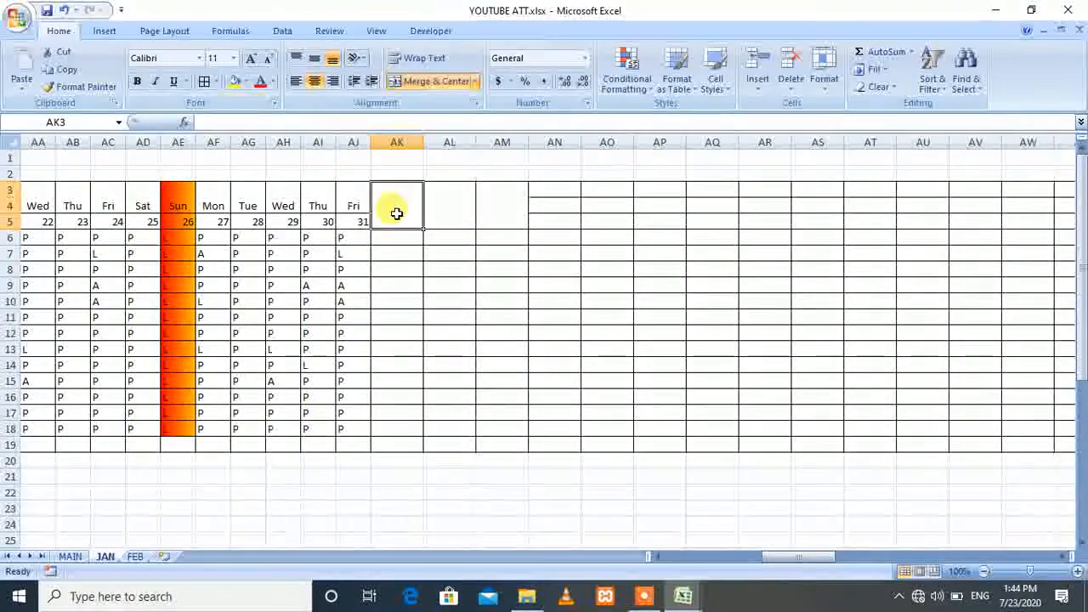
{"action": "type", "text": "TOTAL"}
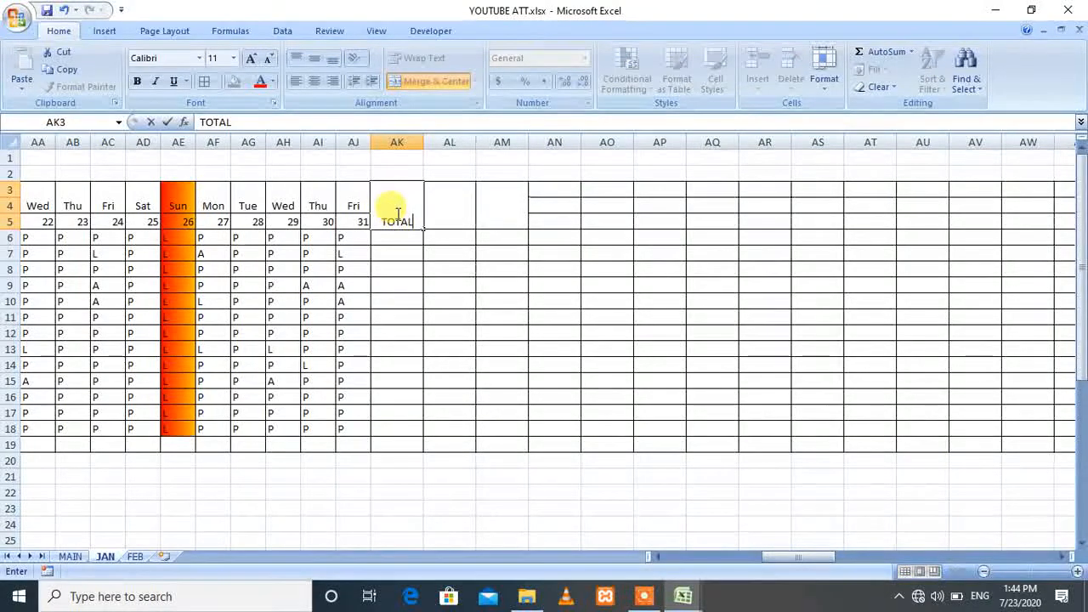
Step: Enter the headings TOTAL PRESENT, TOTAL ABSCENT and TOTAL LEAVE in the merged header cells AK3, AL3 and AM3
{"action": "type", "text": " PRESENT"}
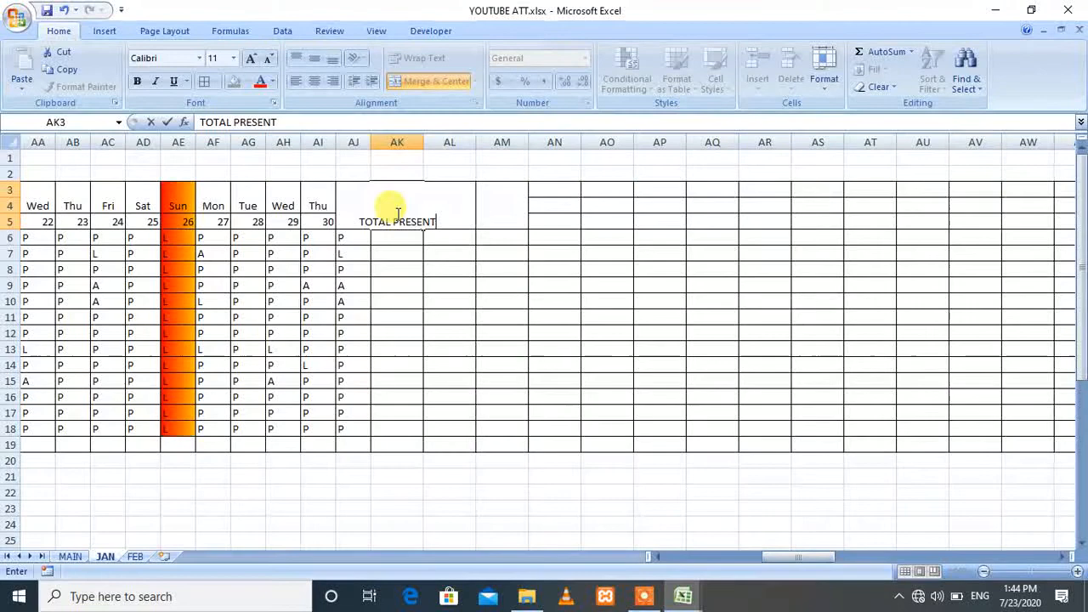
{"action": "key", "text": "Tab"}
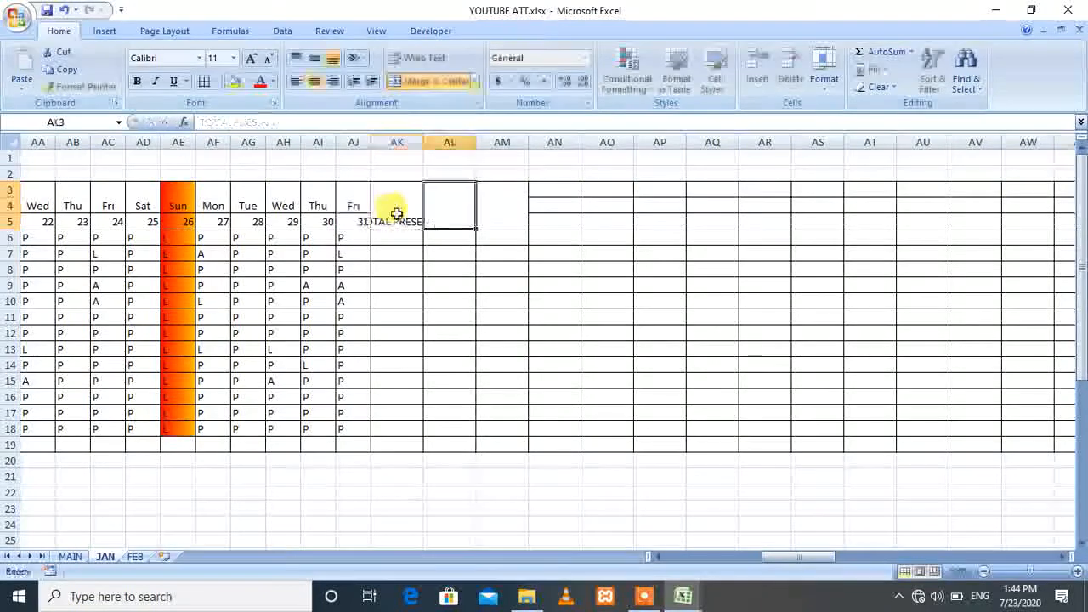
{"action": "type", "text": "TOTAL A"}
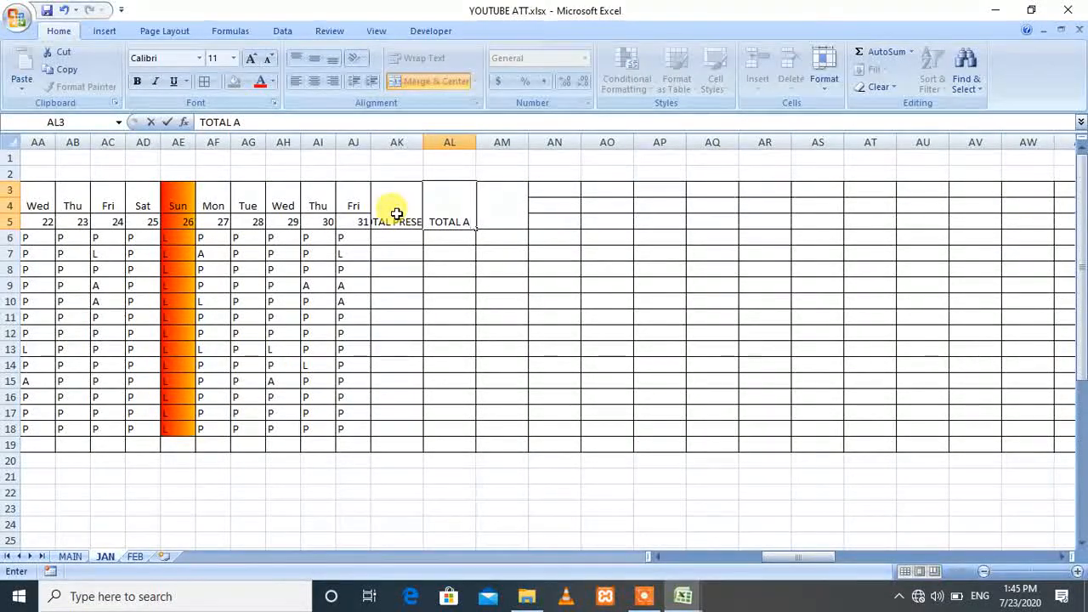
{"action": "type", "text": "BSCEN"}
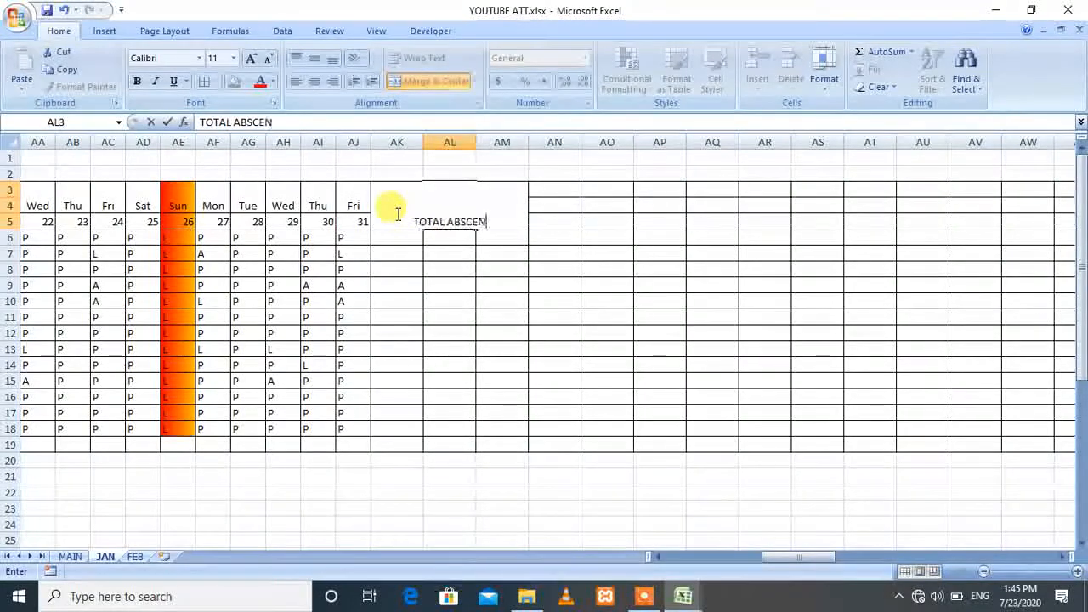
{"action": "type", "text": "T"}
{"action": "key", "text": "Tab"}
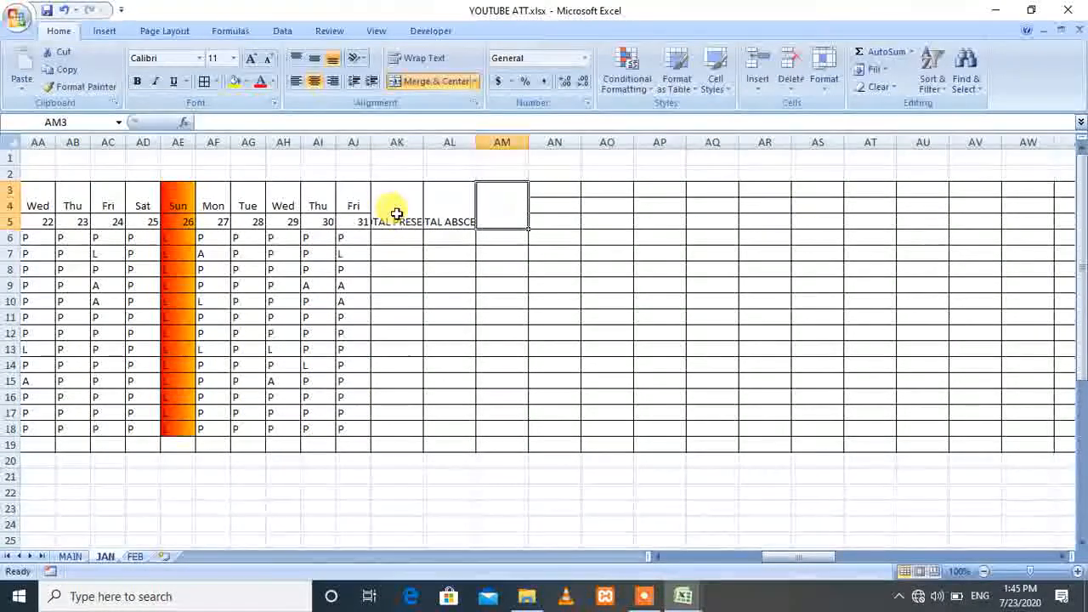
{"action": "type", "text": "TOTAL"}
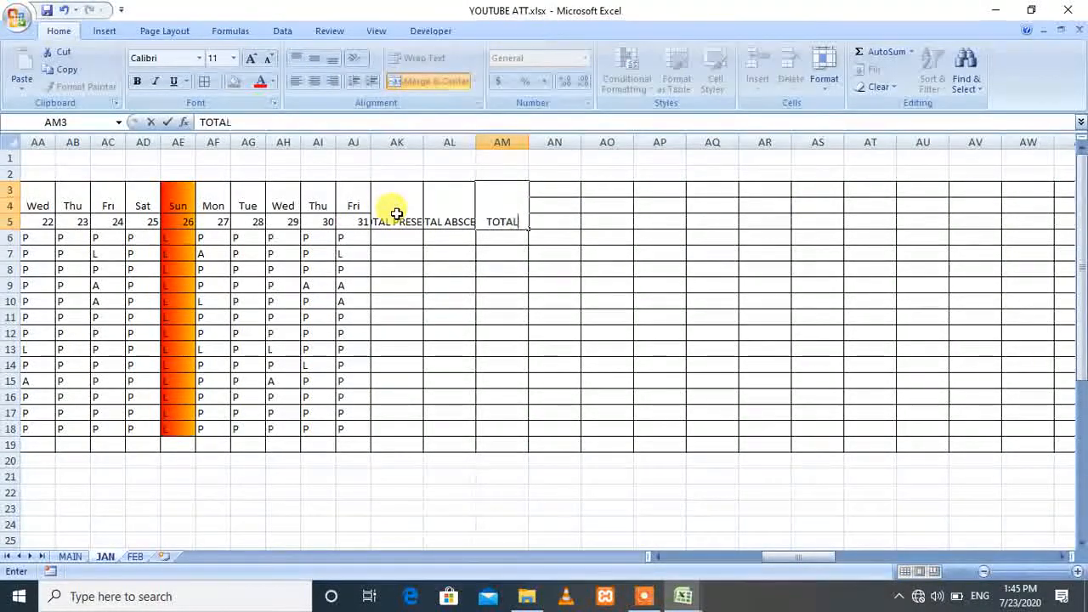
{"action": "type", "text": " LEAVE"}
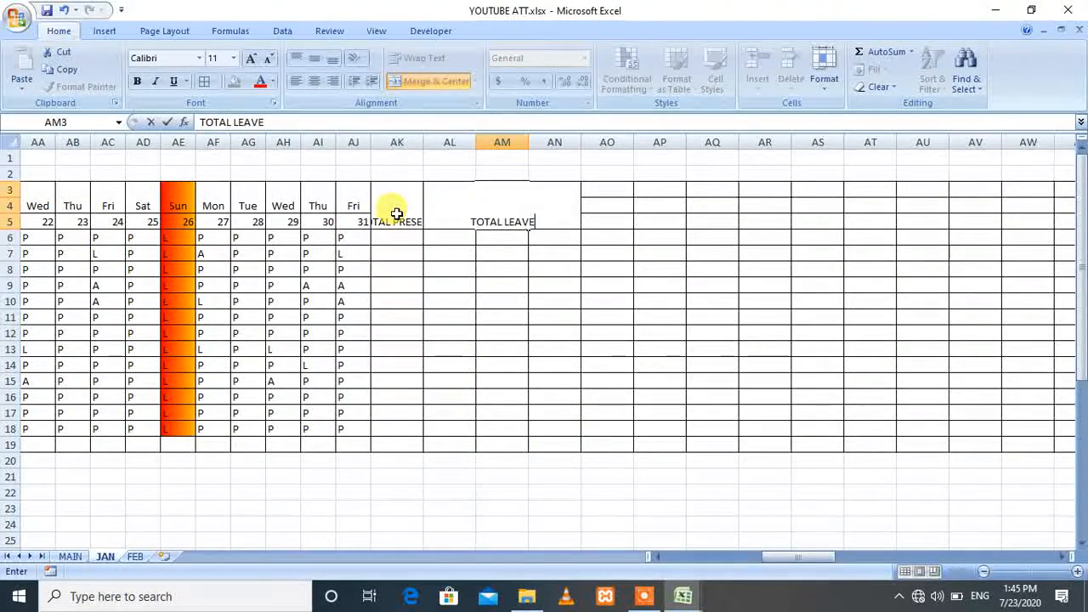
{"action": "left_click", "coordinate": [433, 301]}
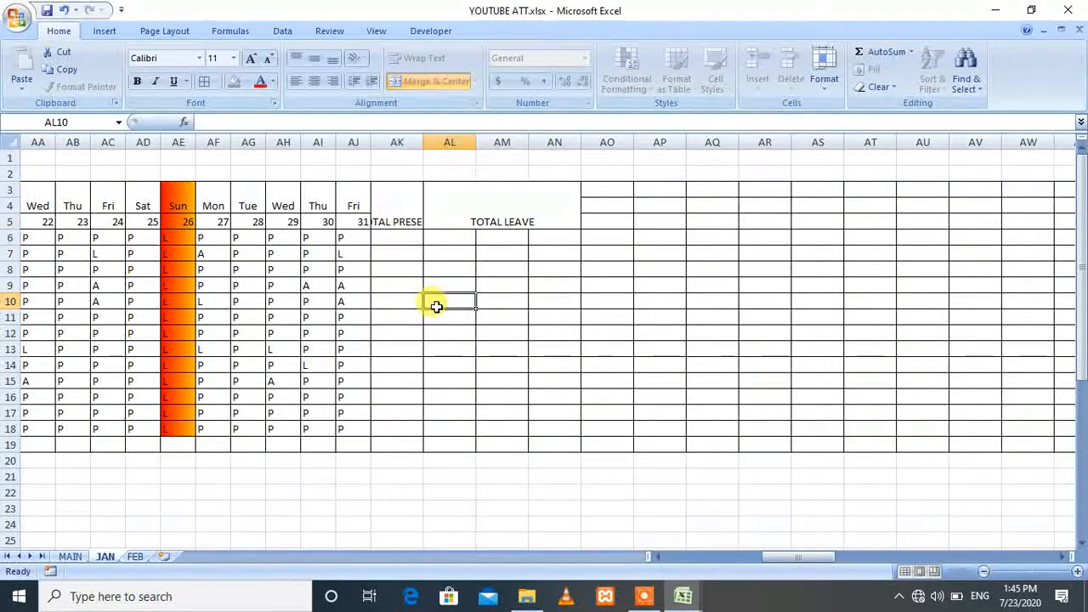
Step: Wrap the text of the three total headings in AK3, AL3 and AM3 and align it to the vertical middle
{"action": "left_click", "coordinate": [398, 195]}
{"action": "left_click", "coordinate": [426, 60]}
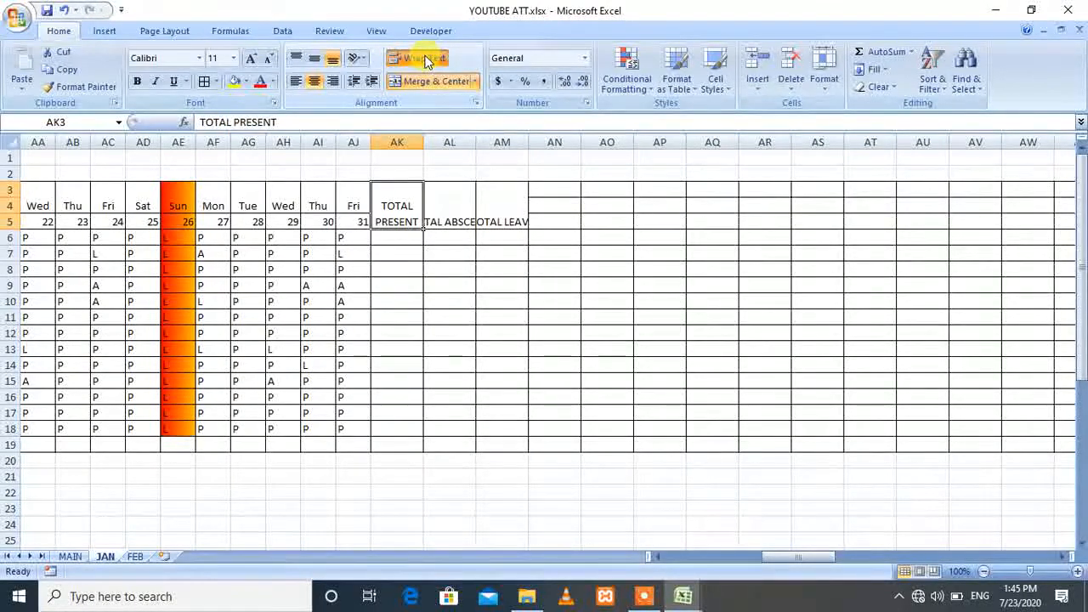
{"action": "left_click", "coordinate": [448, 190]}
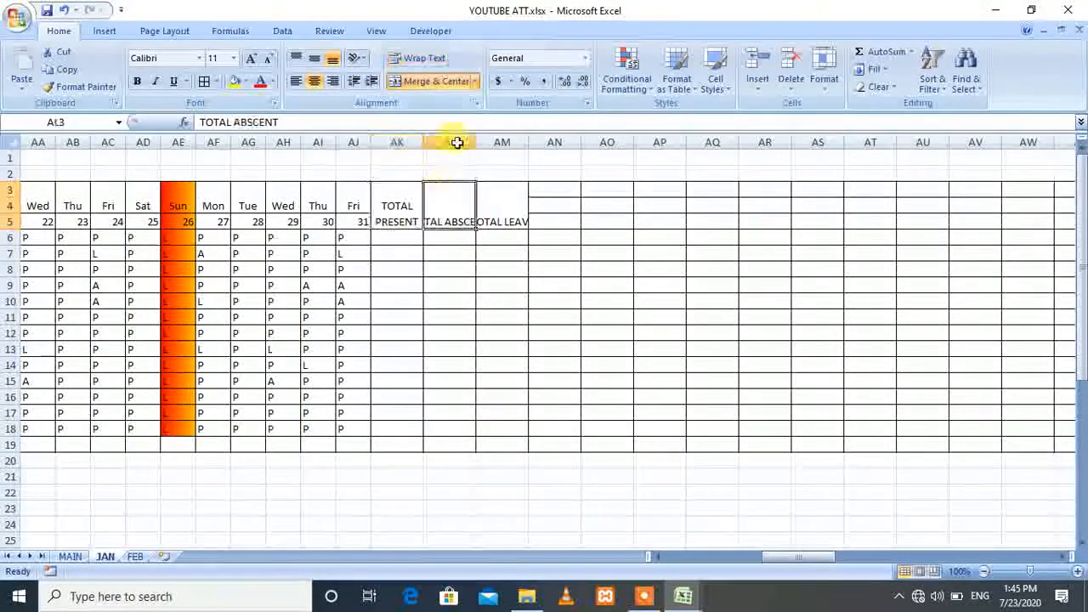
{"action": "left_click", "coordinate": [419, 65]}
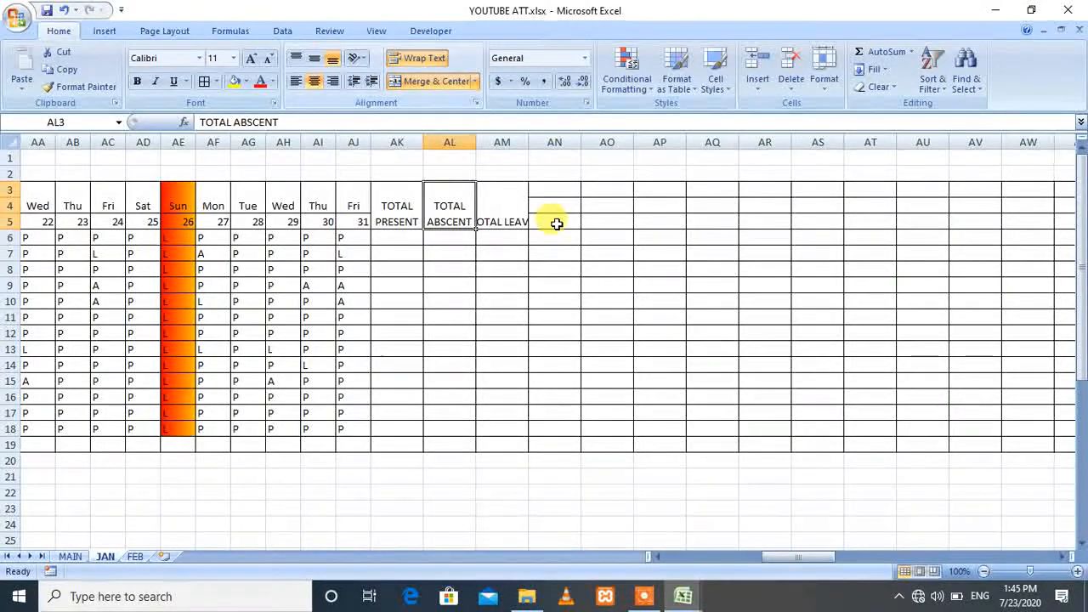
{"action": "left_click", "coordinate": [501, 208]}
{"action": "left_click", "coordinate": [421, 58]}
{"action": "left_click", "coordinate": [396, 204]}
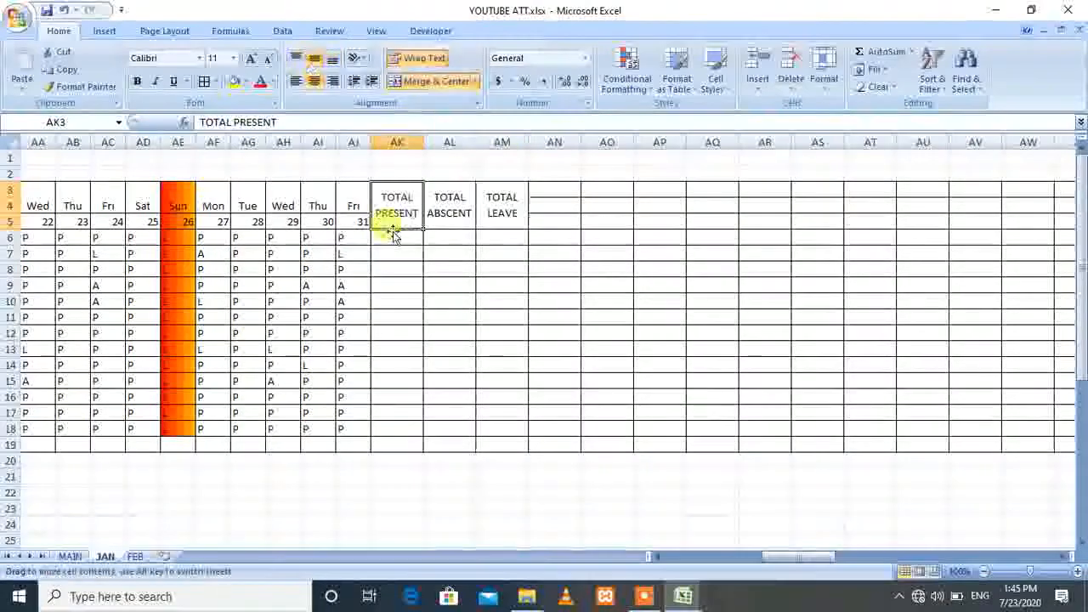
Step: In AK6, count the first employee's present days with the formula =COUNTIF(F6:AJ6,"P")
{"action": "left_click", "coordinate": [393, 233]}
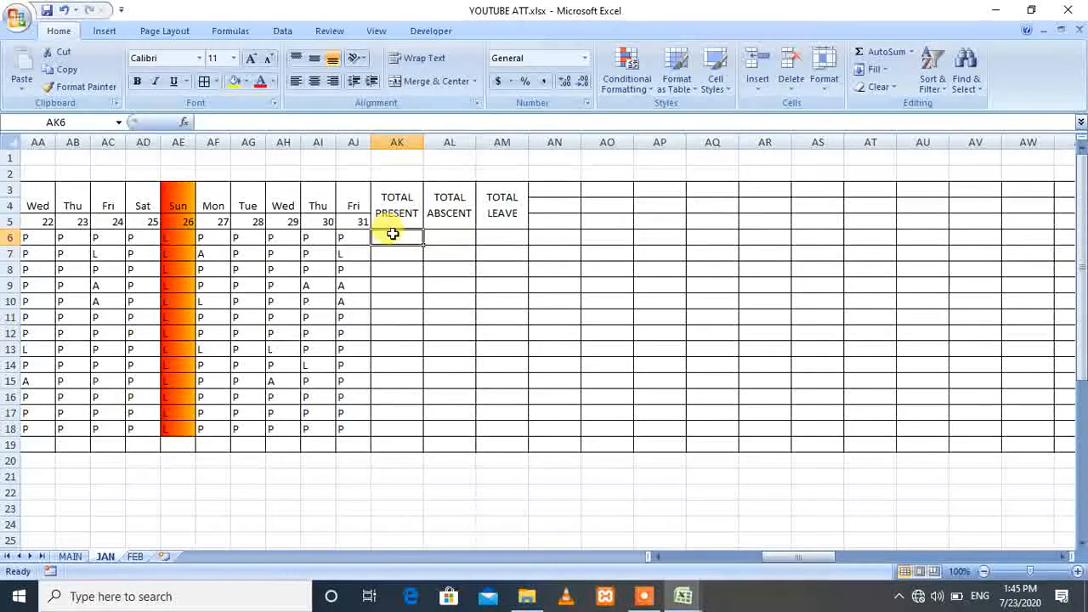
{"action": "type", "text": "=CO"}
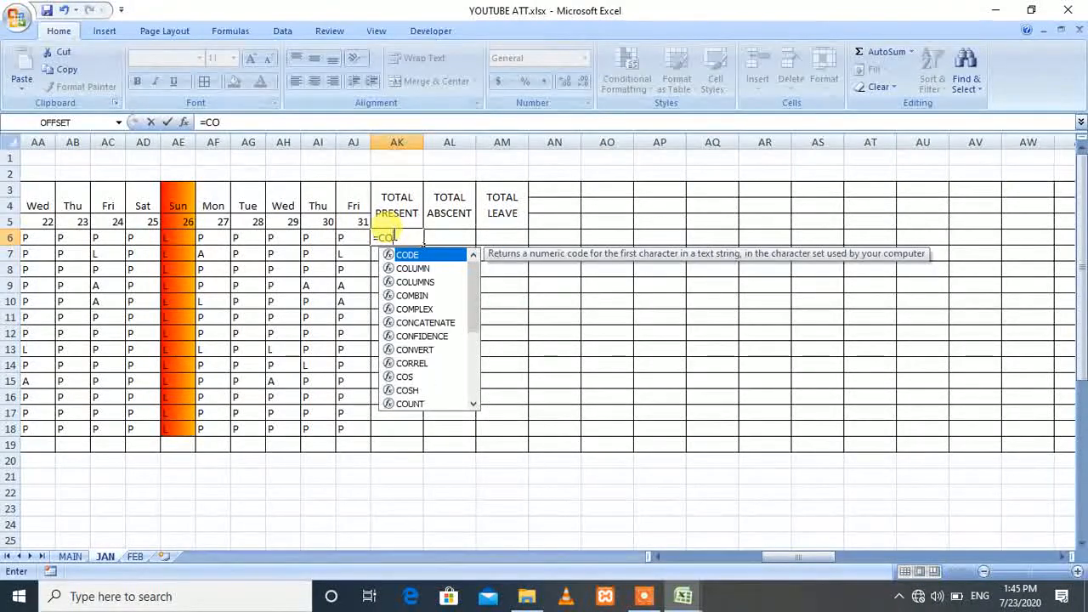
{"action": "type", "text": "UNTIF"}
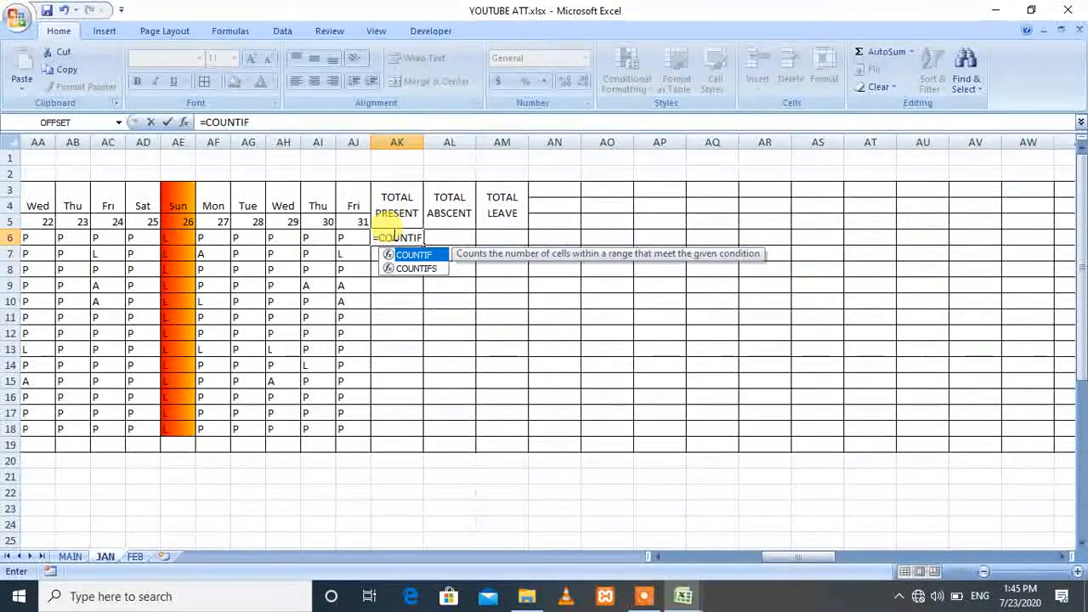
{"action": "type", "text": "("}
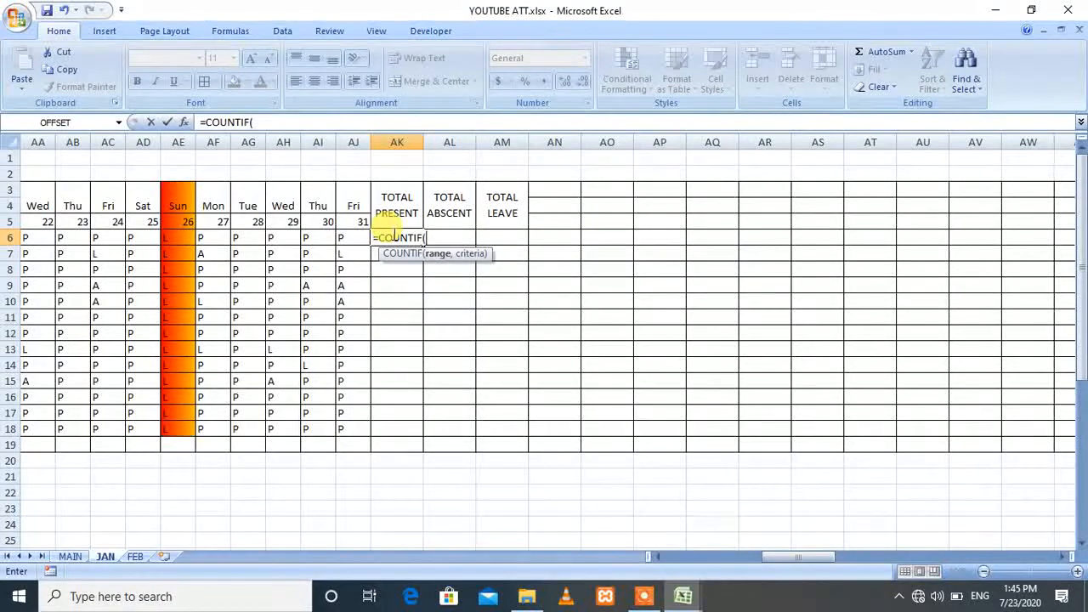
{"action": "key", "text": "Left"}
{"action": "key", "text": "shift+Left"}
{"action": "key", "text": "shift+Left"}
{"action": "key", "text": "shift+Left"}
{"action": "key", "text": "shift+Left"}
{"action": "key", "text": "shift+Left"}
{"action": "key", "text": "shift+Left"}
{"action": "key", "text": "shift+Left"}
{"action": "key", "text": "shift+Left"}
{"action": "key", "text": "shift+Left"}
{"action": "key", "text": "shift+Left"}
{"action": "key", "text": "shift+Left"}
{"action": "key", "text": "shift+Left"}
{"action": "key", "text": "shift+Left"}
{"action": "key", "text": "shift+Left"}
{"action": "key", "text": "shift+Left"}
{"action": "key", "text": "shift+Left"}
{"action": "key", "text": "shift+Left"}
{"action": "key", "text": "shift+Left"}
{"action": "key", "text": "shift+Left"}
{"action": "key", "text": "shift+Left"}
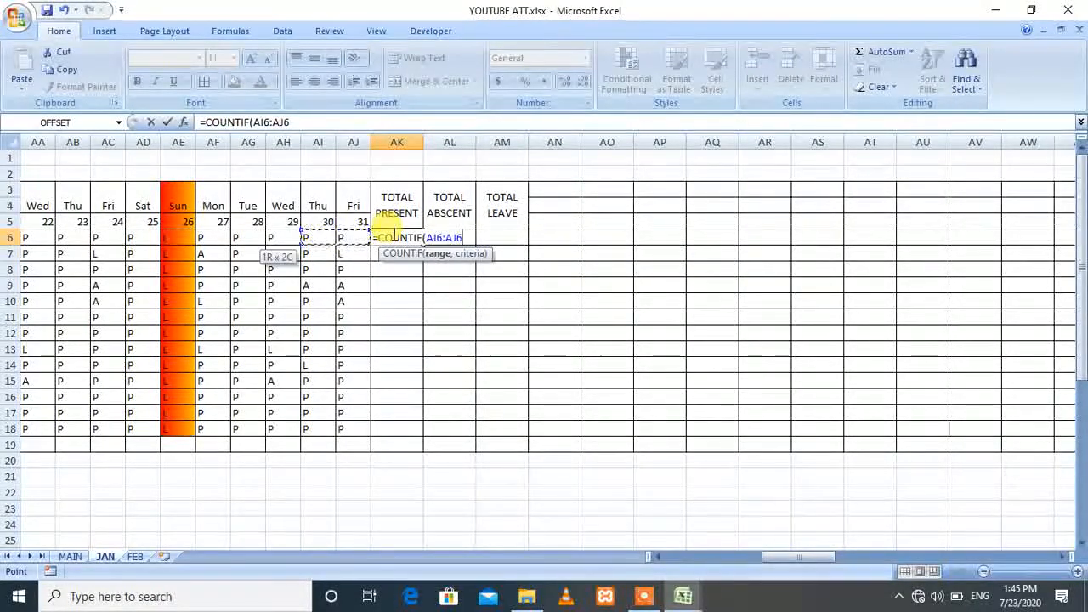
{"action": "key", "text": "shift+Left"}
{"action": "key", "text": "shift+Left"}
{"action": "key", "text": "shift+Left"}
{"action": "key", "text": "shift+Left"}
{"action": "key", "text": "shift+Left"}
{"action": "key", "text": "shift+Left"}
{"action": "key", "text": "shift+Left"}
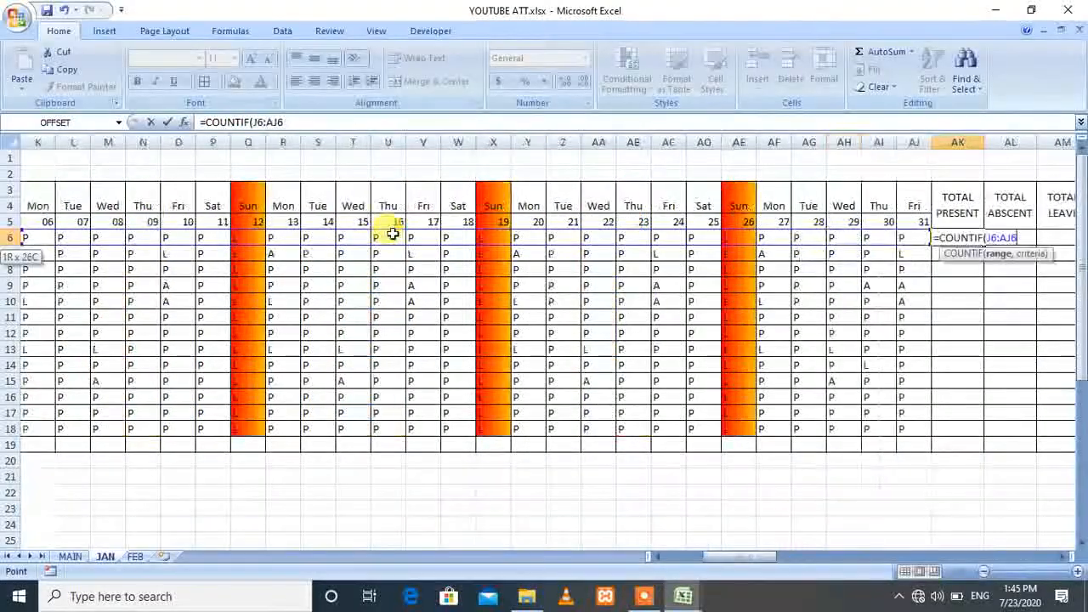
{"action": "key", "text": "shift+Left"}
{"action": "key", "text": "shift+Left"}
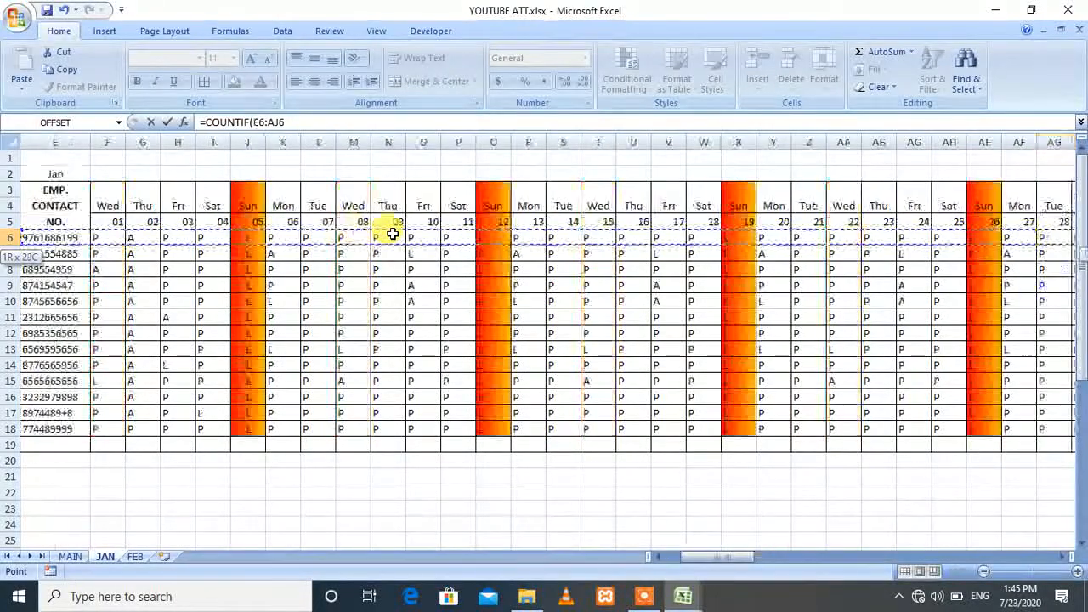
{"action": "key", "text": "shift+Right"}
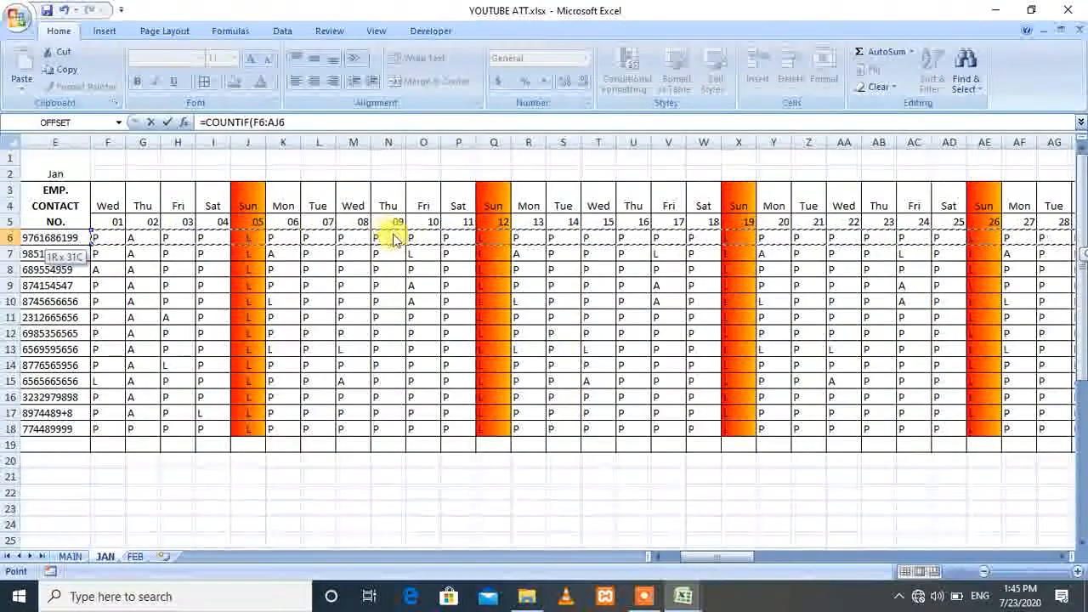
{"action": "type", "text": ",\"P"}
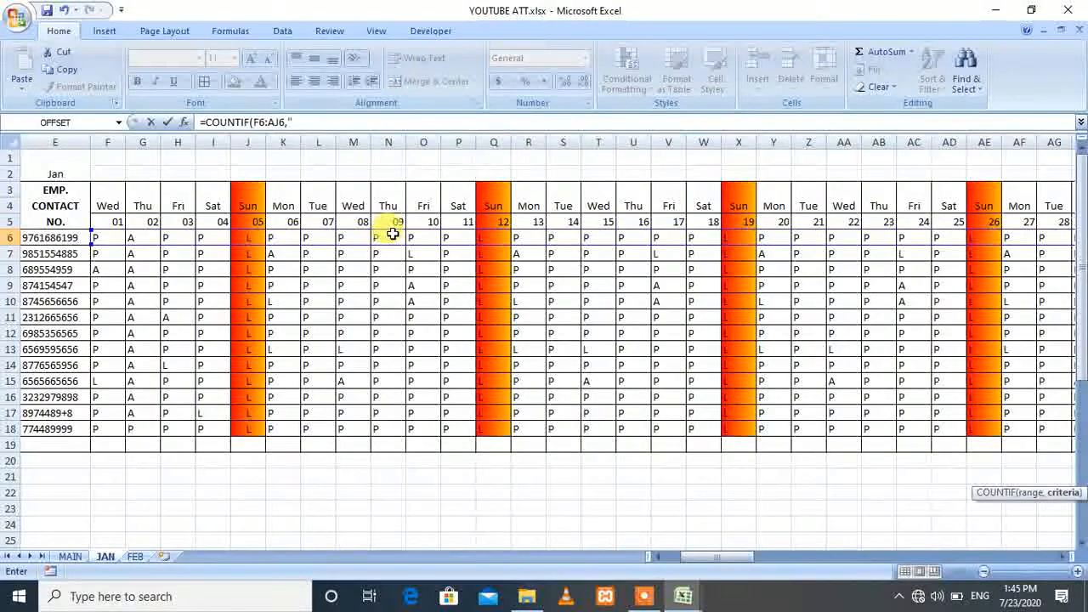
{"action": "type", "text": "\")"}
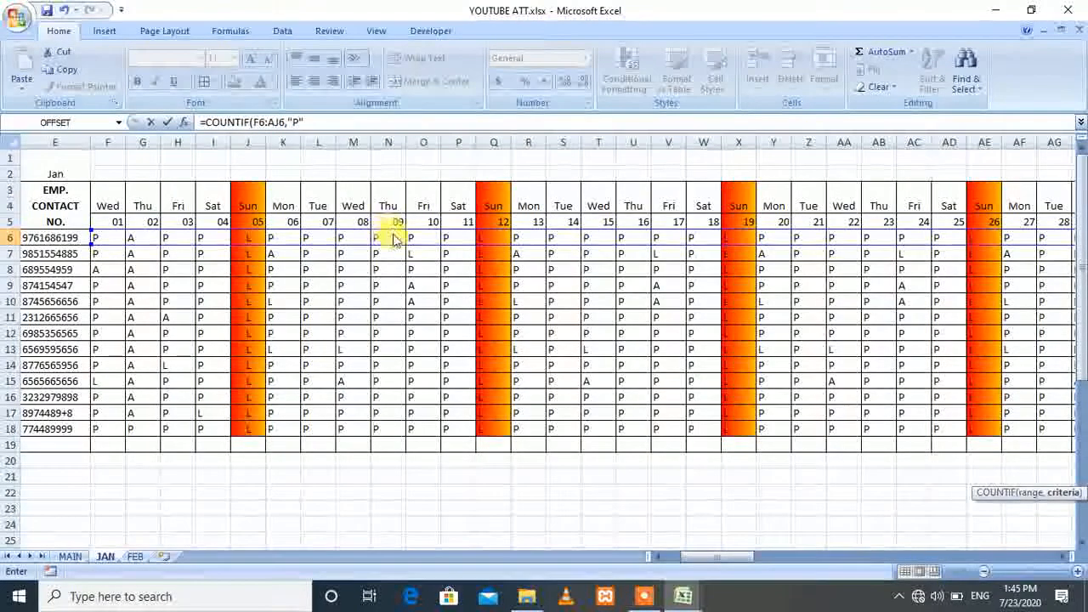
{"action": "key", "text": "Return"}
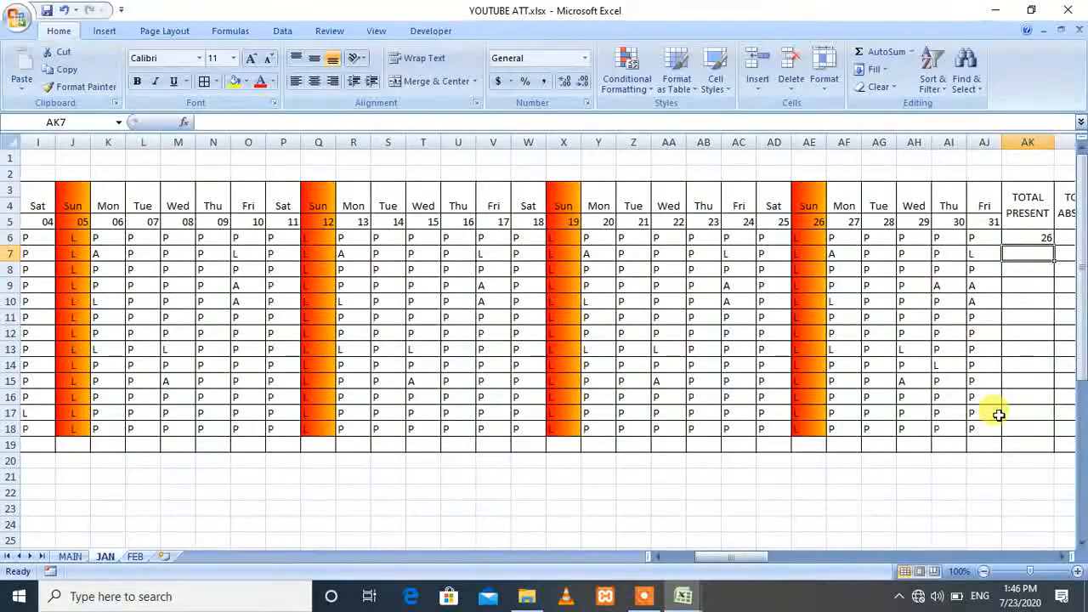
Step: Mark the first employee absent on Thursday the 30th by entering A in AI6
{"action": "left_click", "coordinate": [839, 557]}
{"action": "left_click", "coordinate": [758, 564]}
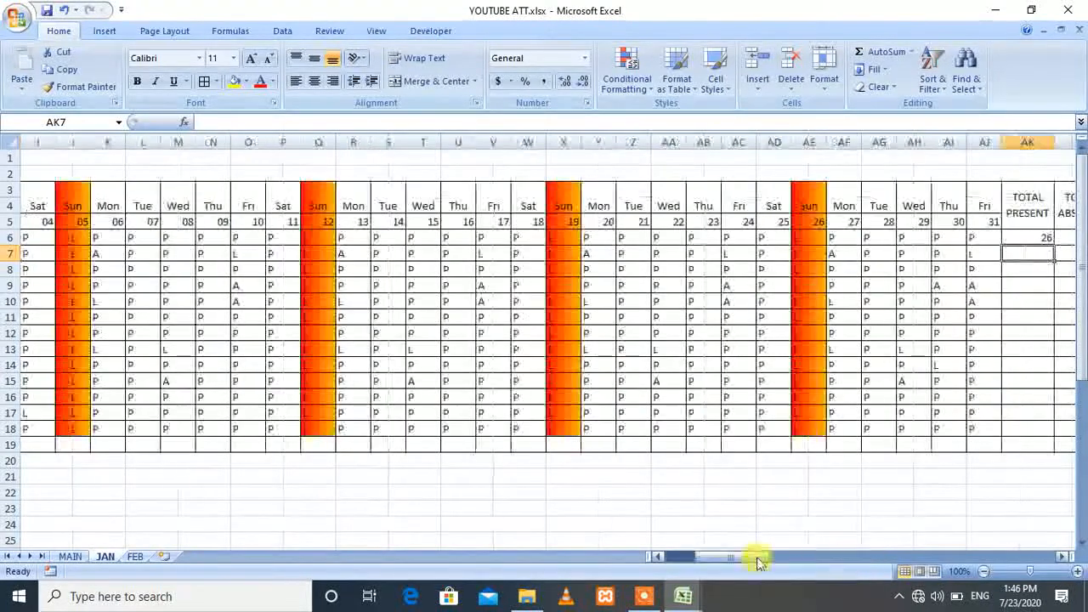
{"action": "left_click", "coordinate": [945, 240]}
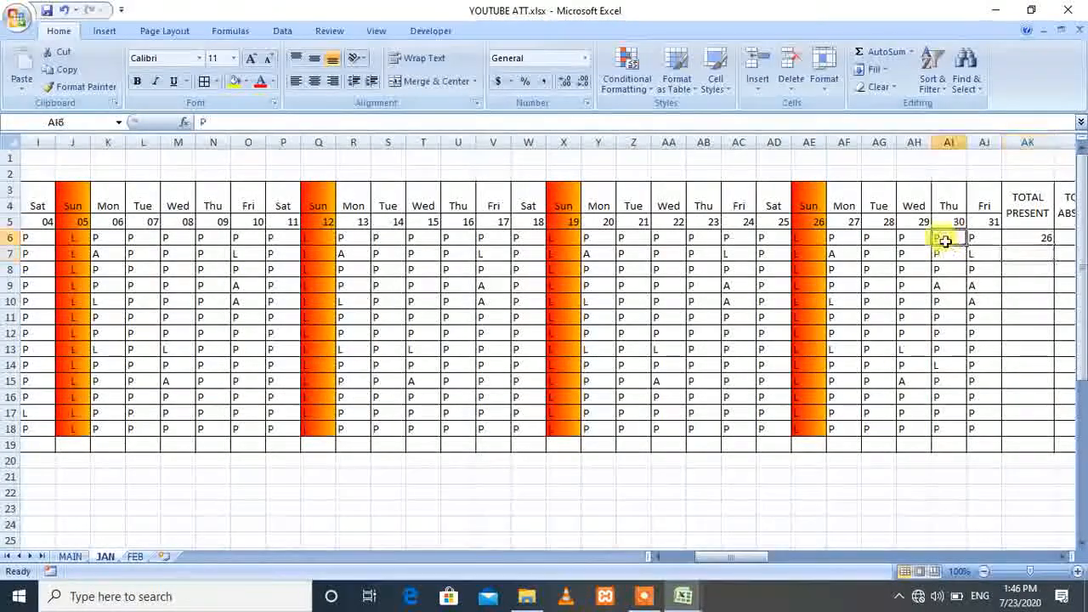
{"action": "type", "text": "A"}
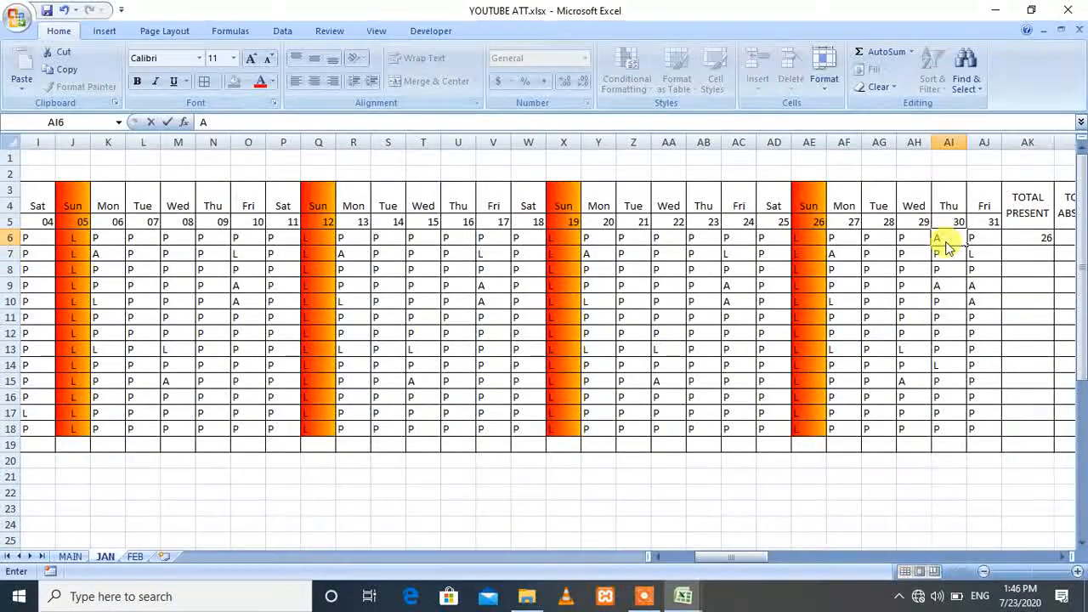
{"action": "key", "text": "Right"}
Step: In AL6, count the first employee's absent days with the formula =COUNTIF(F6:AJ6,"A")
{"action": "key", "text": "Right"}
{"action": "key", "text": "Right"}
{"action": "key", "text": "Right"}
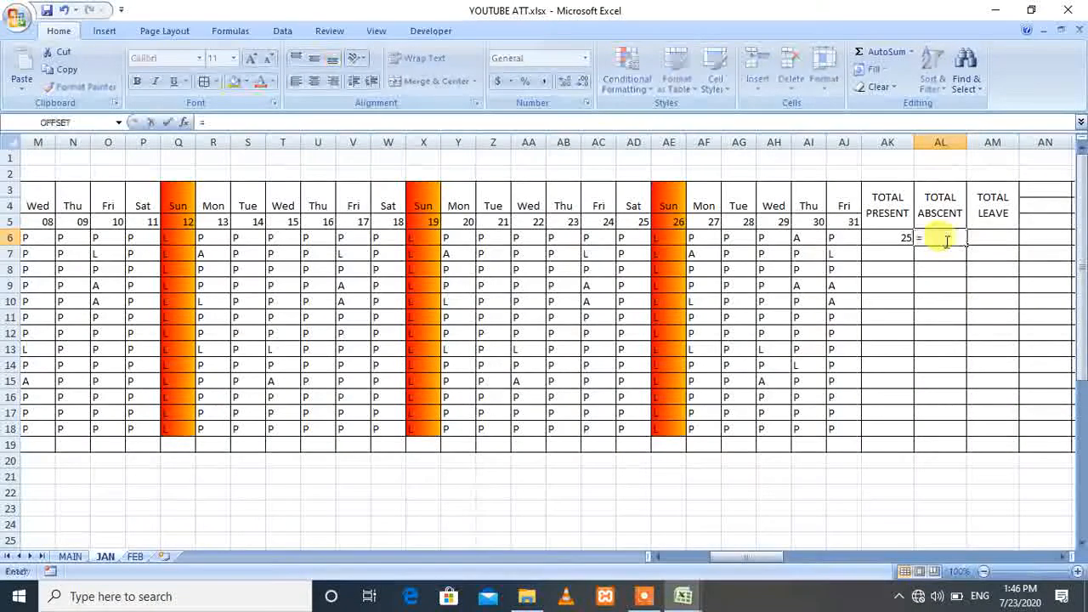
{"action": "left_click", "coordinate": [946, 241]}
{"action": "type", "text": "=C"}
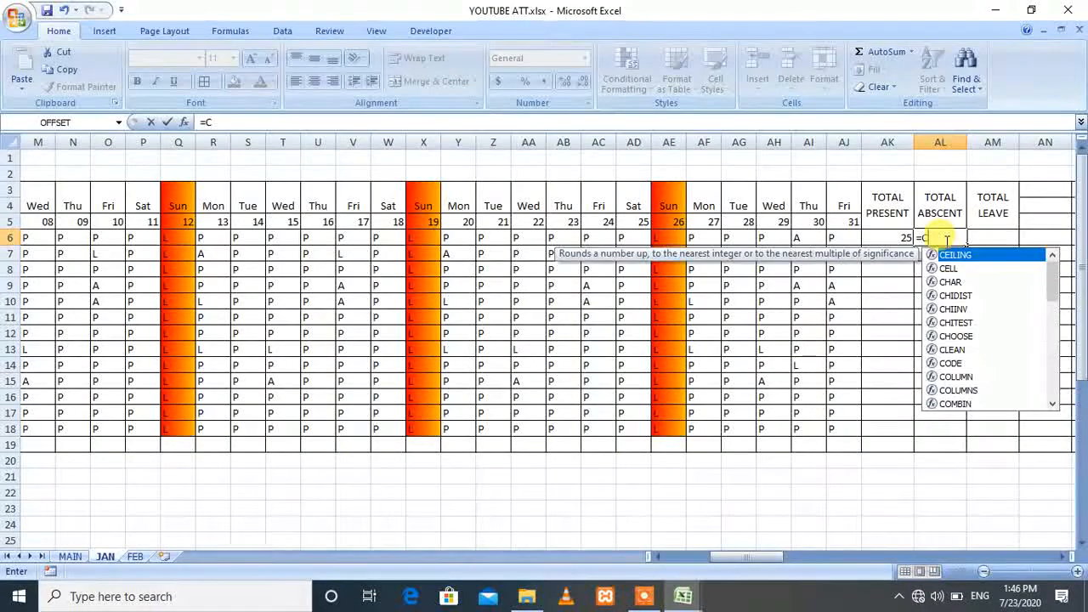
{"action": "type", "text": "OUNTI"}
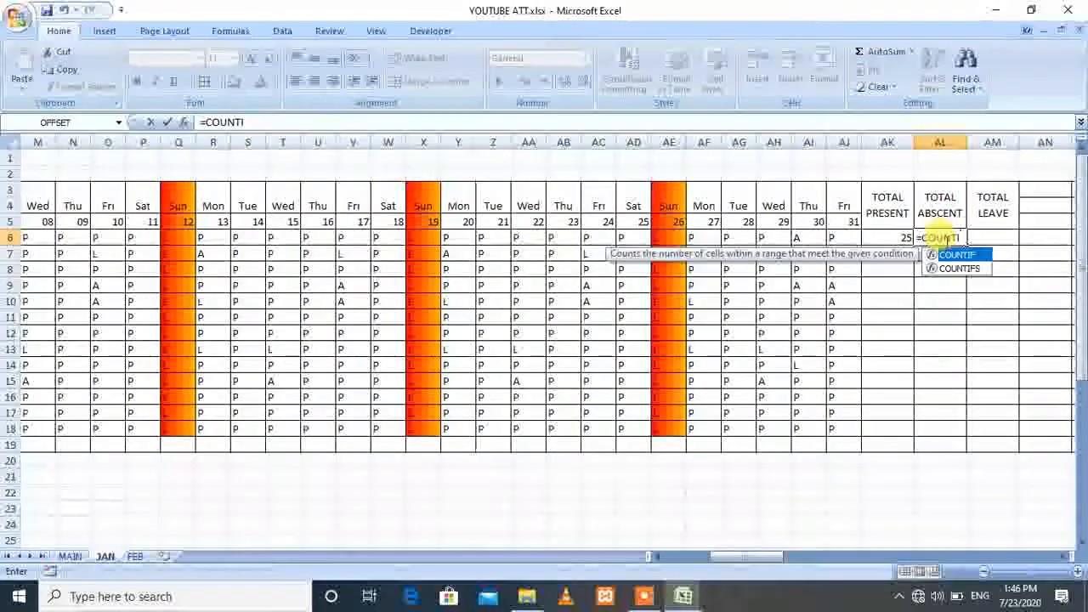
{"action": "type", "text": "F("}
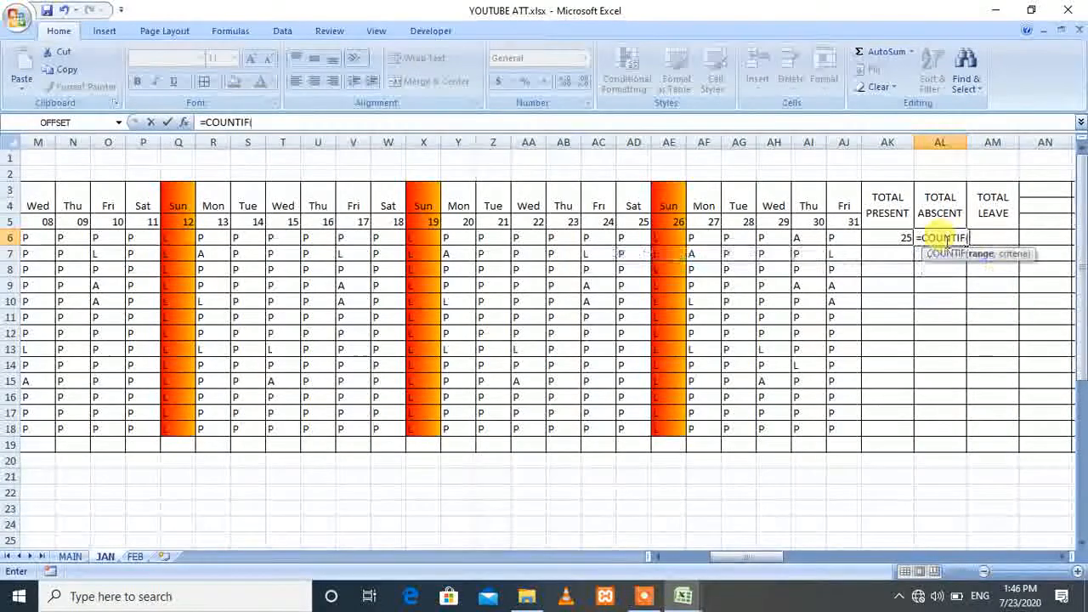
{"action": "key", "text": "Left"}
{"action": "key", "text": "Left"}
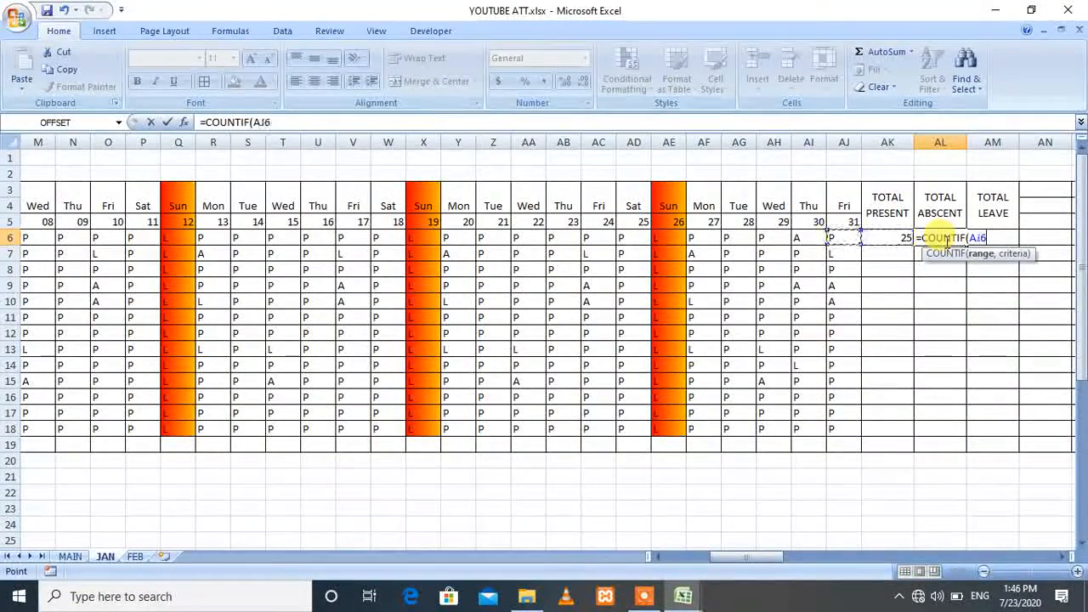
{"action": "key", "text": "ctrl+shift+Left"}
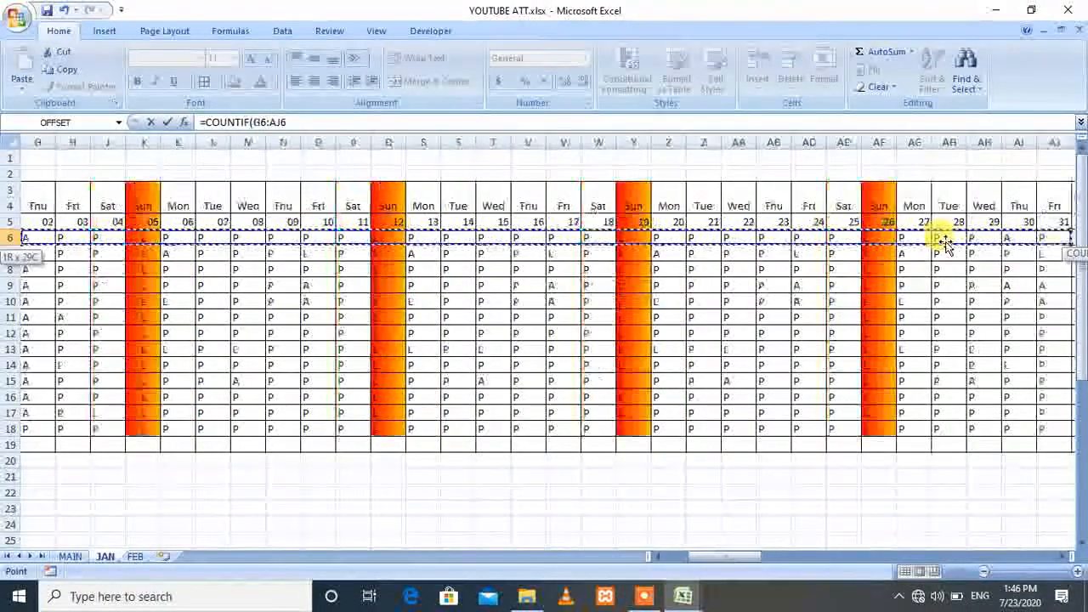
{"action": "type", "text": ","}
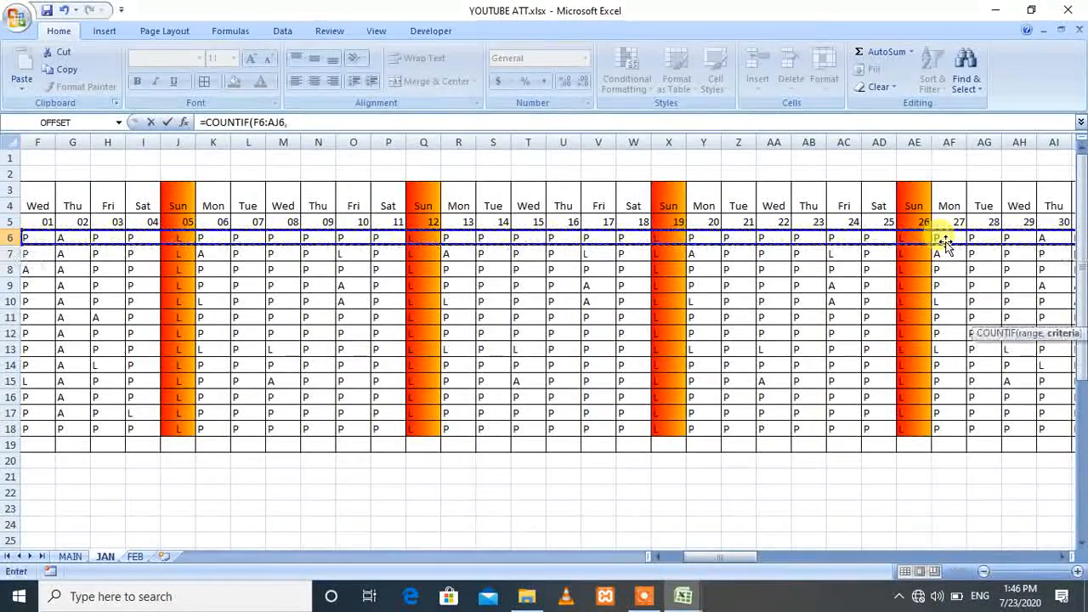
{"action": "type", "text": "\"A"}
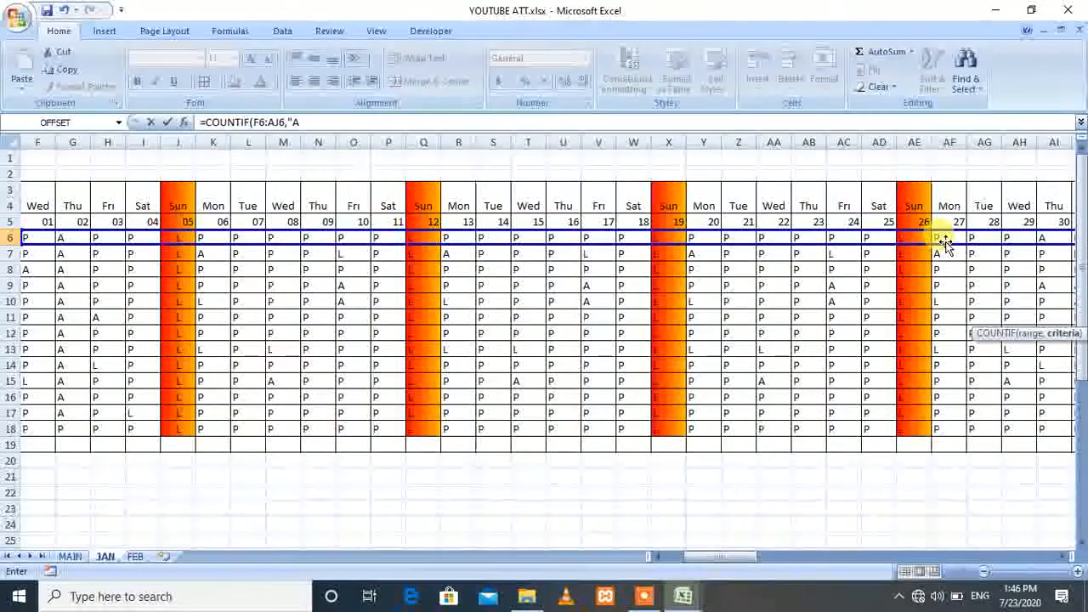
{"action": "type", "text": "\")"}
{"action": "key", "text": "Return"}
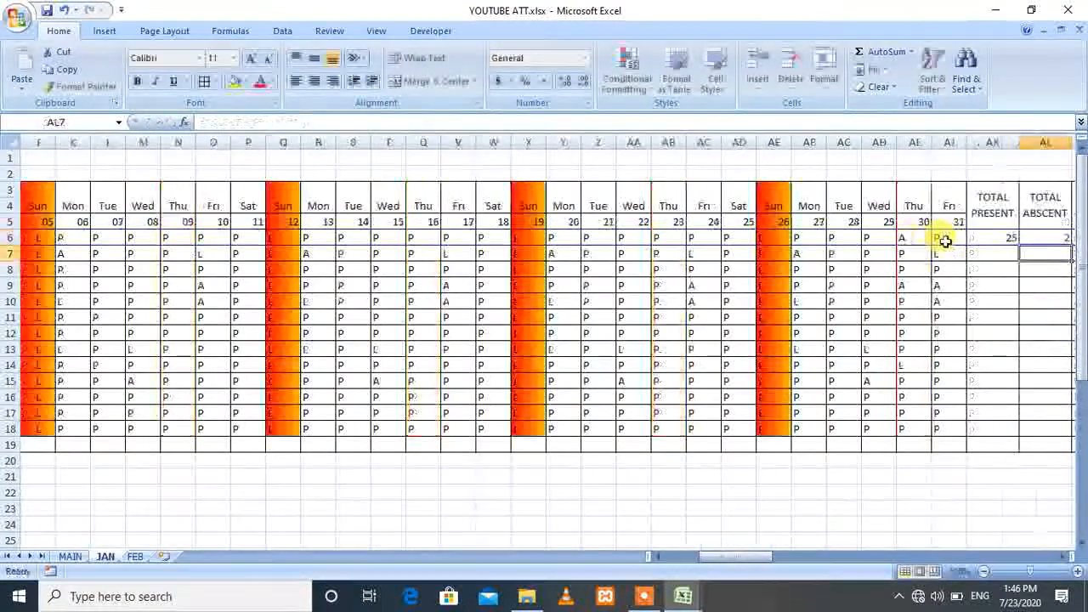
Step: In AM6, count the first employee's leave days with the formula =COUNTIF(F6:AJ6,"L")
{"action": "key", "text": "Up"}
{"action": "key", "text": "Right"}
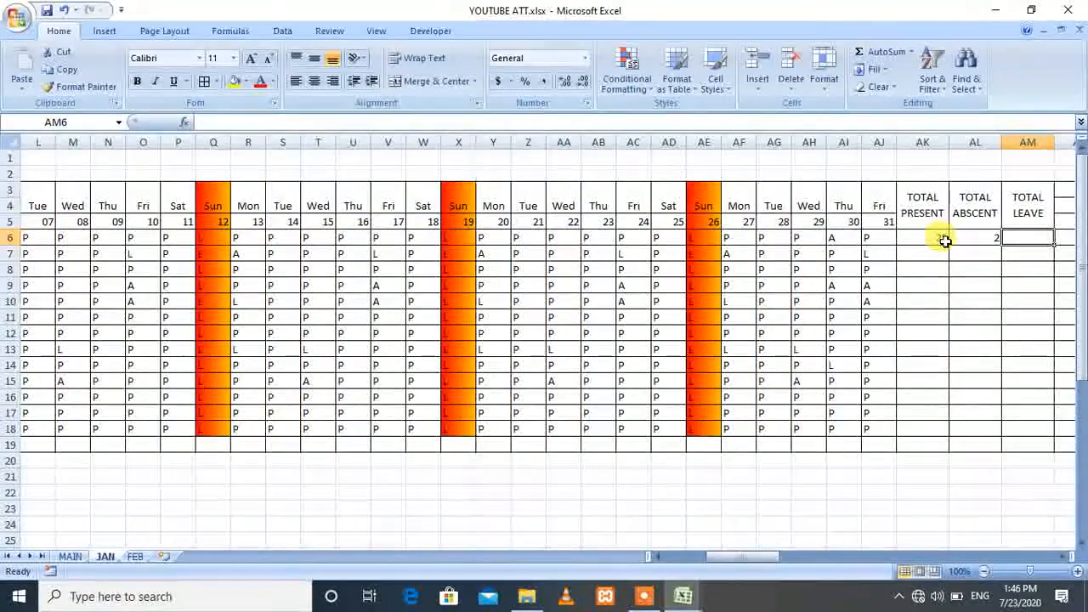
{"action": "type", "text": "="}
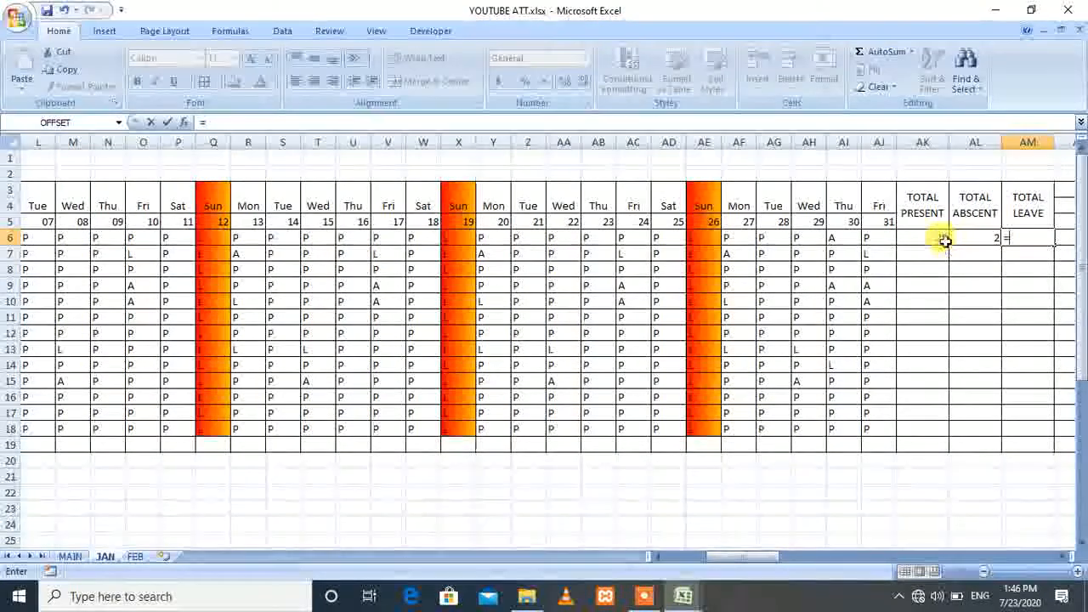
{"action": "type", "text": "C"}
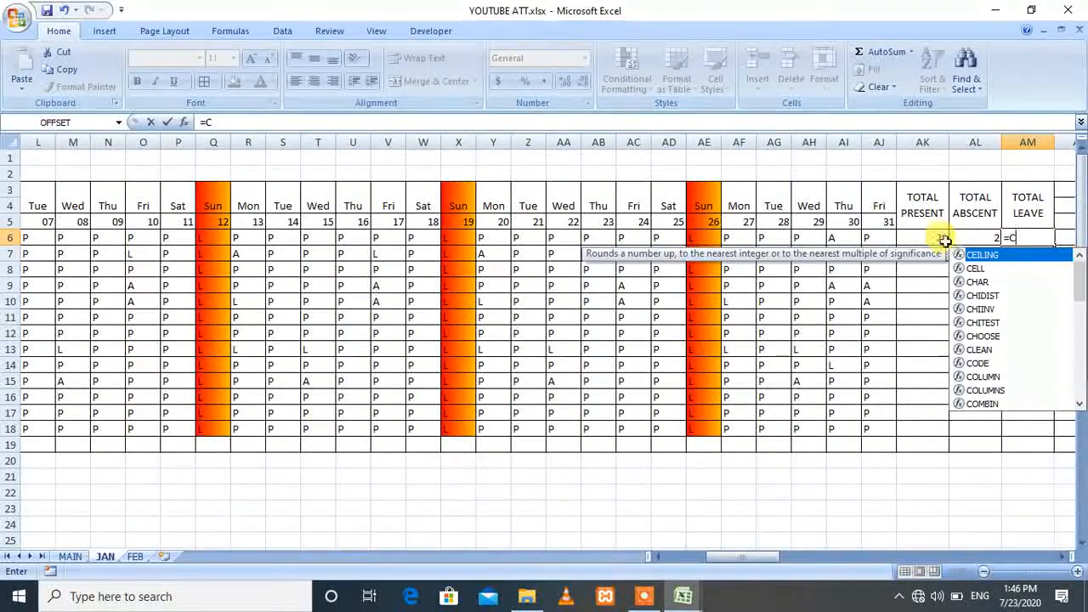
{"action": "type", "text": "OUNT"}
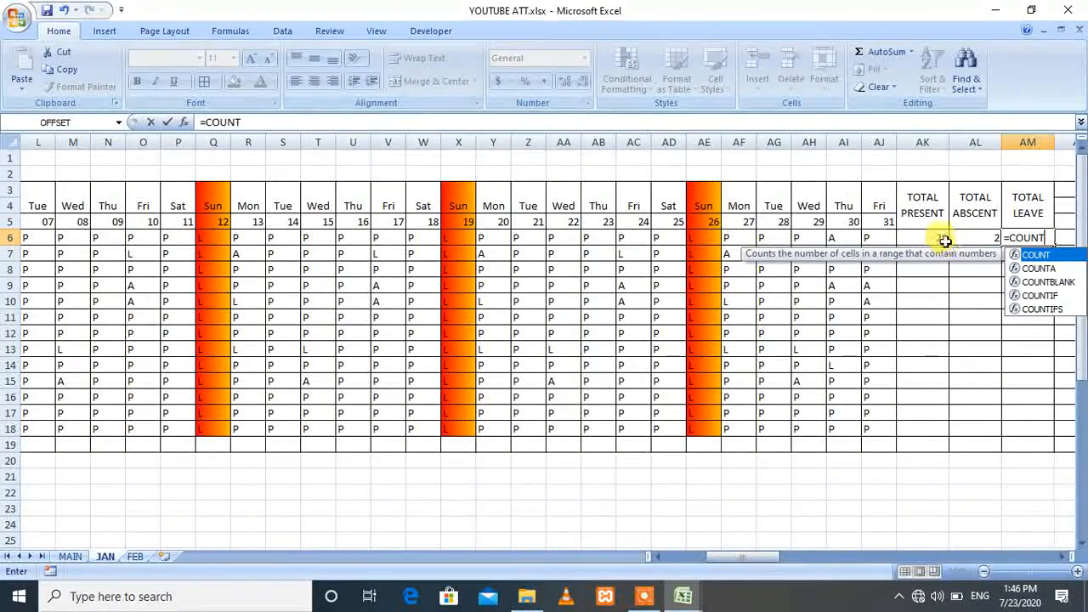
{"action": "type", "text": "IF("}
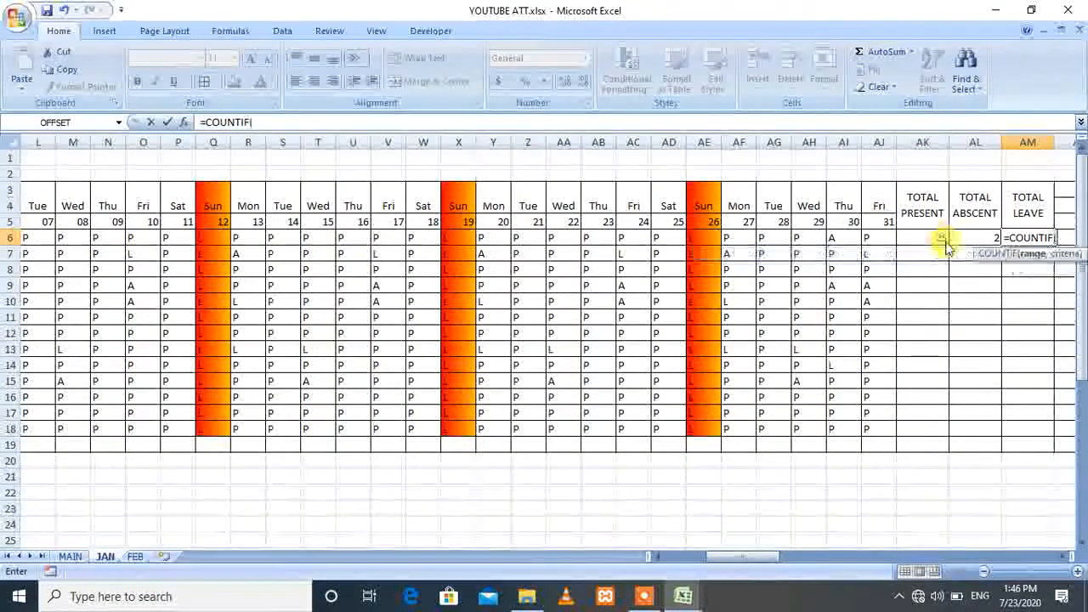
{"action": "key", "text": "Left"}
{"action": "key", "text": "Left"}
{"action": "key", "text": "Left"}
{"action": "key", "text": "shift+Left"}
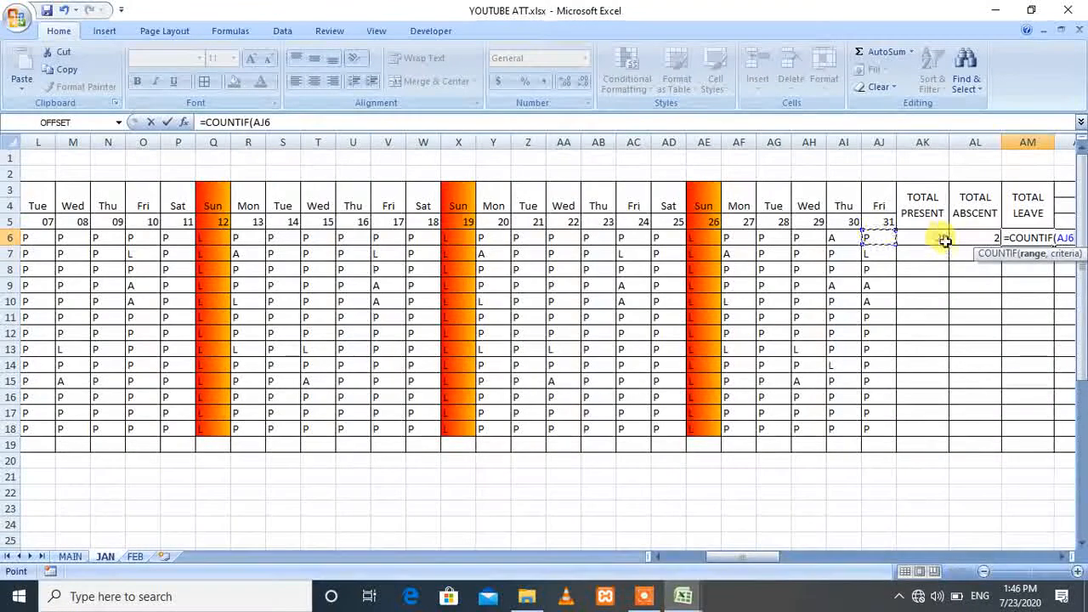
{"action": "key", "text": "shift+Left"}
{"action": "key", "text": "shift+Left"}
{"action": "key", "text": "shift+Left"}
{"action": "key", "text": "shift+Left"}
{"action": "key", "text": "shift+Left"}
{"action": "key", "text": "shift+Left"}
{"action": "key", "text": "shift+Left"}
{"action": "key", "text": "shift+Left"}
{"action": "key", "text": "shift+Left"}
{"action": "key", "text": "shift+Left"}
{"action": "key", "text": "shift+Left"}
{"action": "key", "text": "shift+Left"}
{"action": "key", "text": "shift+Left"}
{"action": "key", "text": "shift+Left"}
{"action": "key", "text": "shift+Left"}
{"action": "key", "text": "shift+Left"}
{"action": "key", "text": "shift+Left"}
{"action": "key", "text": "shift+Left"}
{"action": "key", "text": "shift+Left"}
{"action": "key", "text": "shift+Left"}
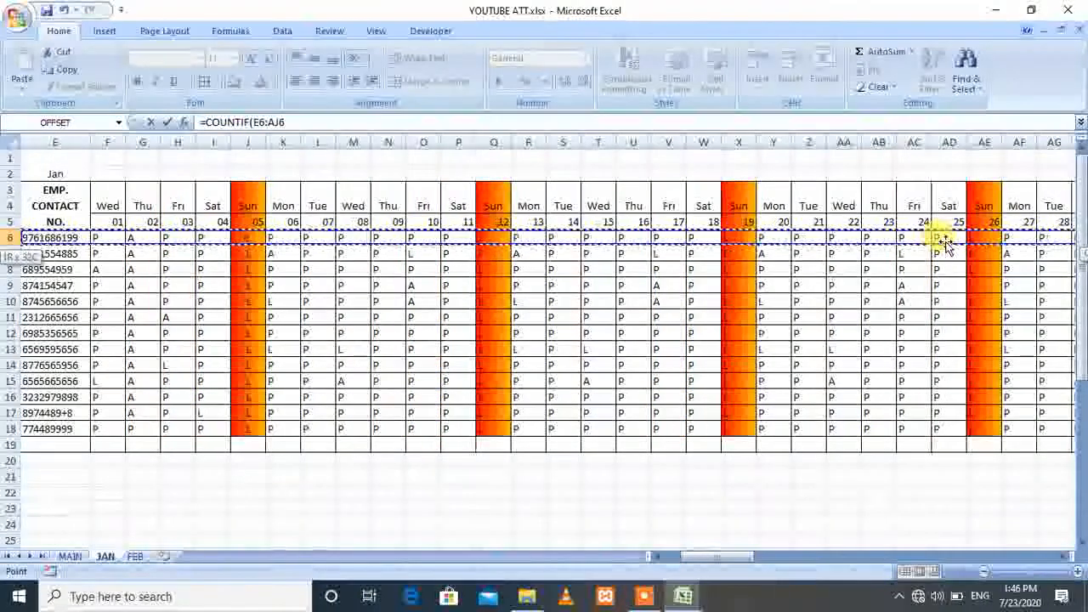
{"action": "type", "text": ","}
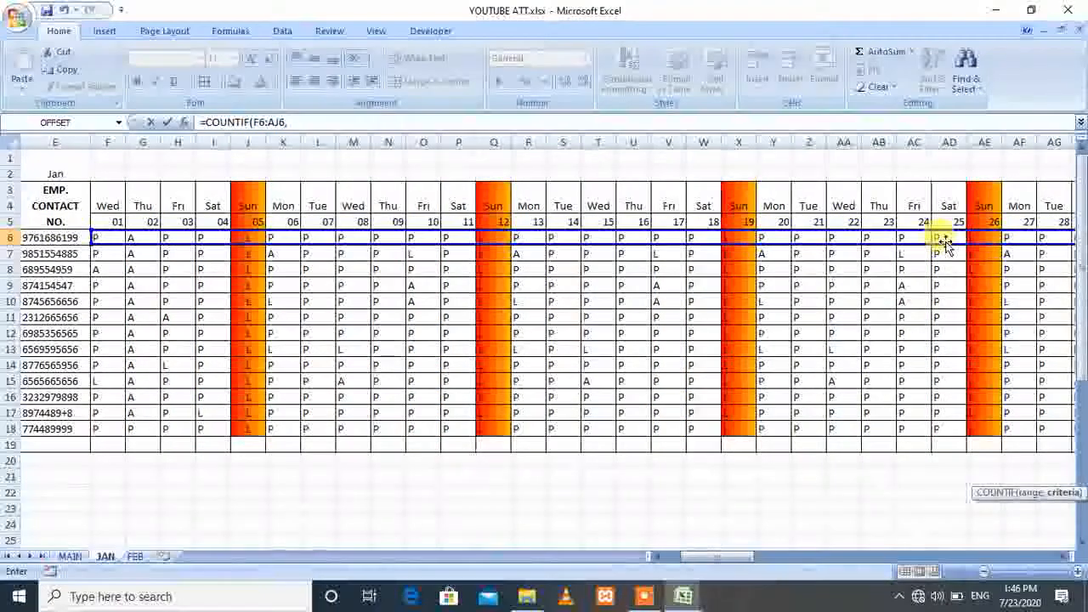
{"action": "type", "text": "\"L\")"}
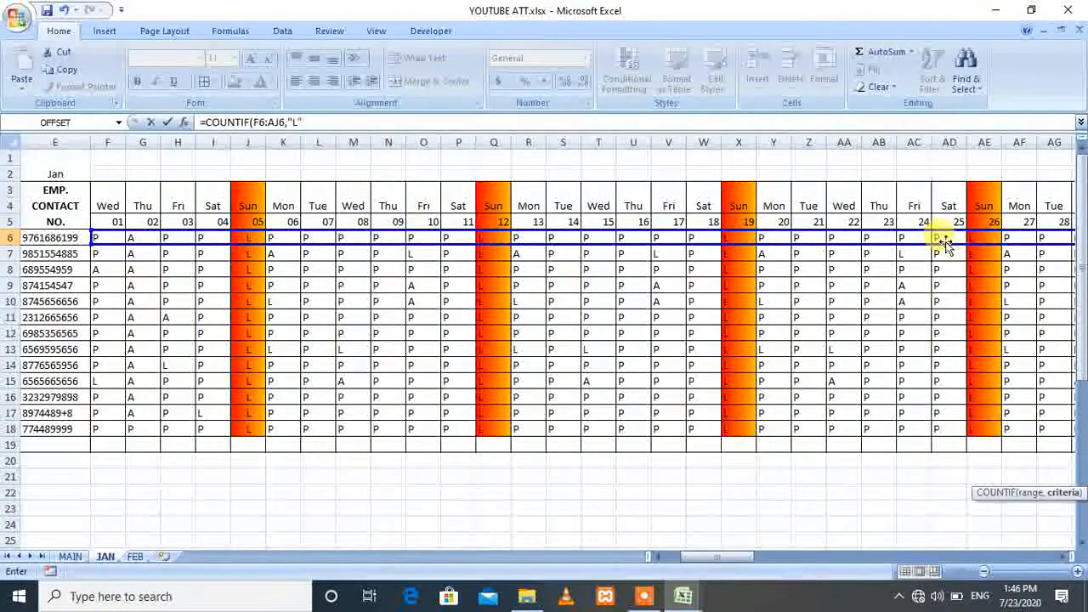
{"action": "key", "text": "Return"}
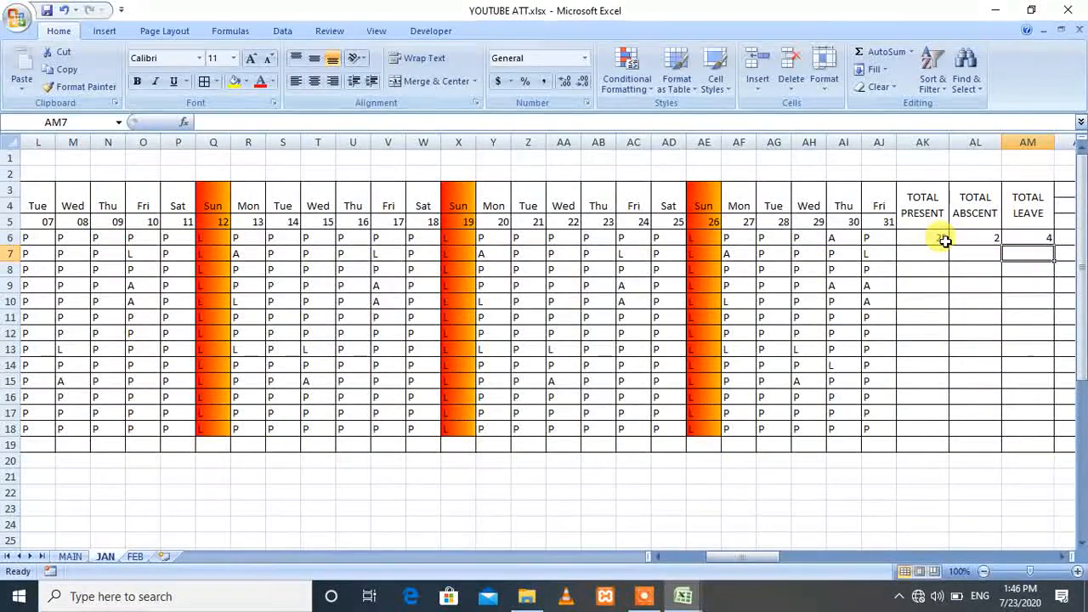
Step: Fill the present, absent and leave formulas of AK6:AM6 down to row 18 for all employees
{"action": "left_click", "coordinate": [945, 241]}
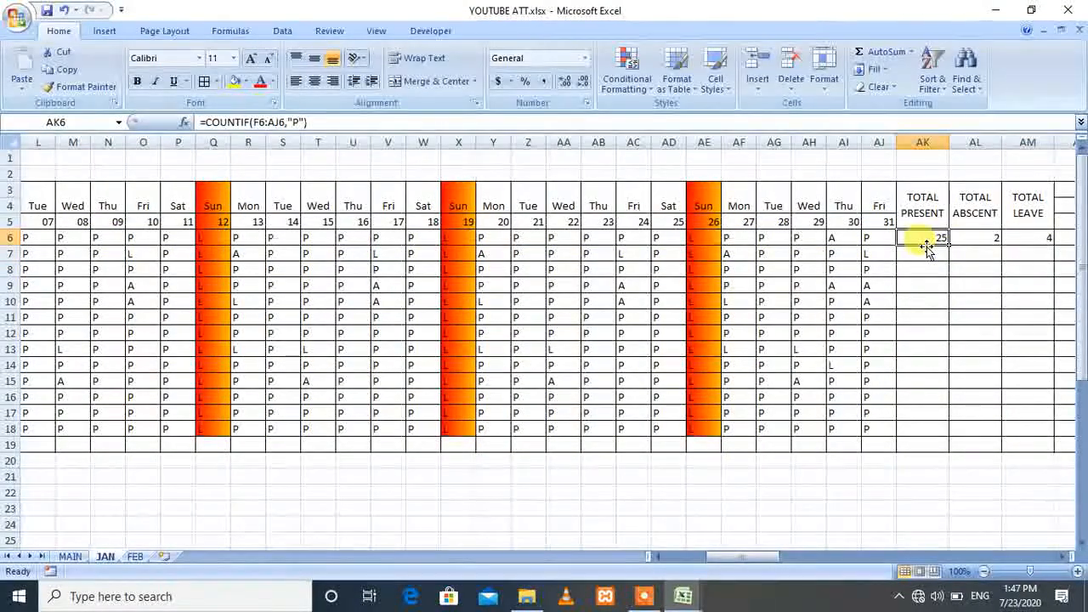
{"action": "left_click", "coordinate": [982, 236]}
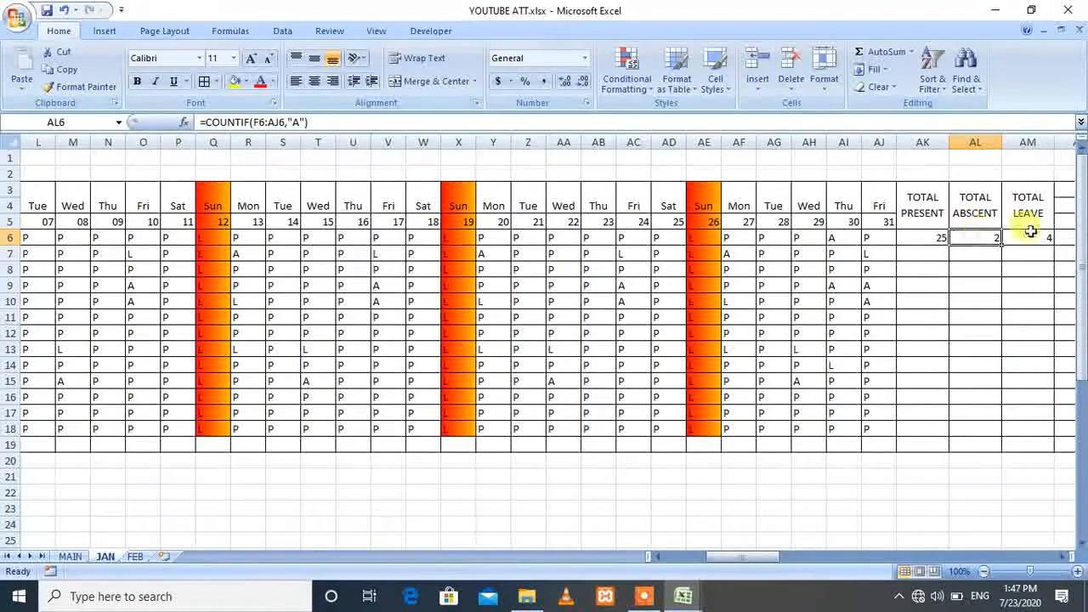
{"action": "left_click", "coordinate": [915, 240]}
{"action": "key", "text": "shift+Right"}
{"action": "key", "text": "shift+Right"}
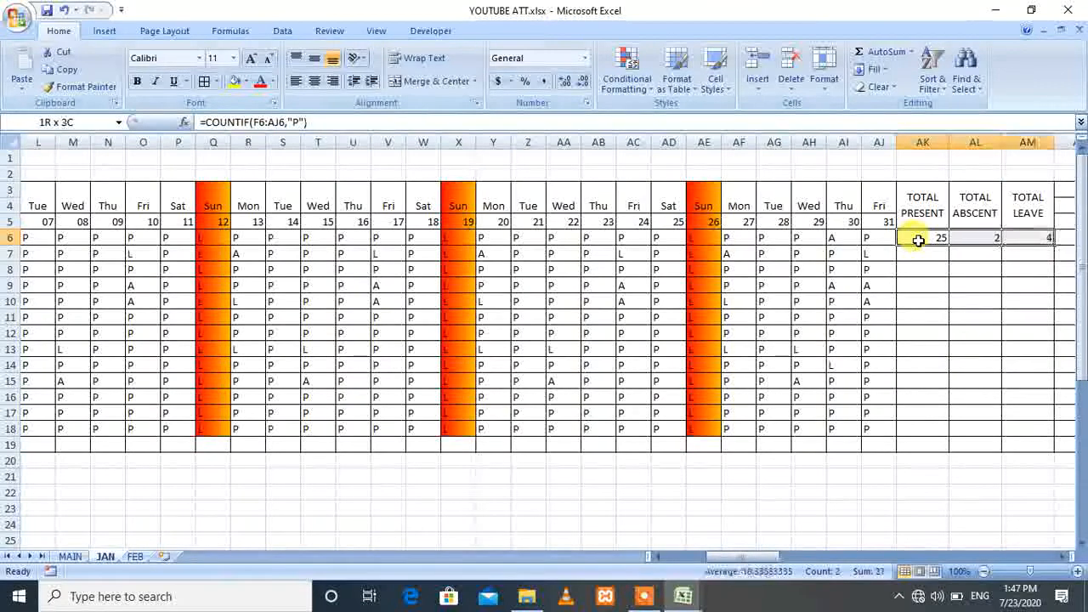
{"action": "key", "text": "shift+Down"}
{"action": "key", "text": "shift+Down"}
{"action": "key", "text": "shift+Down"}
{"action": "key", "text": "shift+Down"}
{"action": "key", "text": "shift+Down"}
{"action": "key", "text": "shift+Down"}
{"action": "key", "text": "shift+Down"}
{"action": "key", "text": "shift+Down"}
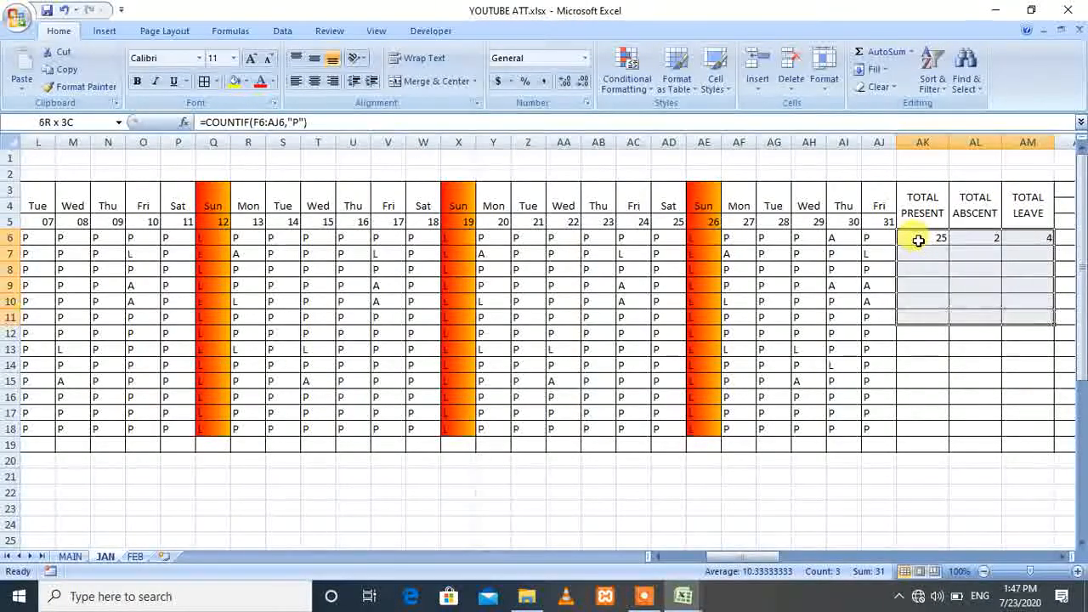
{"action": "key", "text": "shift+Down"}
{"action": "key", "text": "shift+Down"}
{"action": "key", "text": "shift+Down"}
{"action": "key", "text": "shift+Down"}
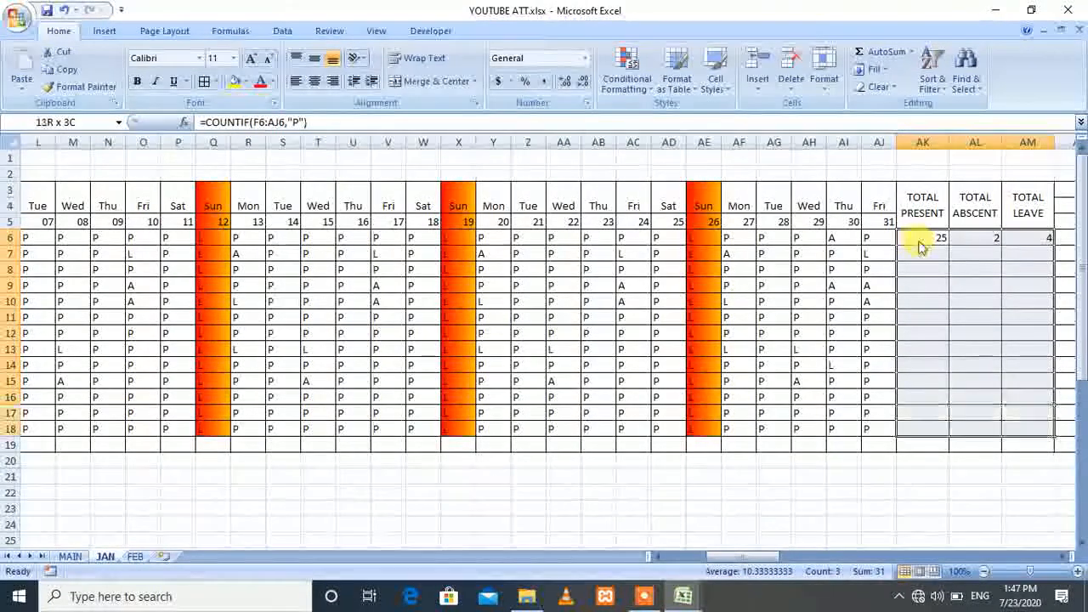
{"action": "key", "text": "ctrl+d"}
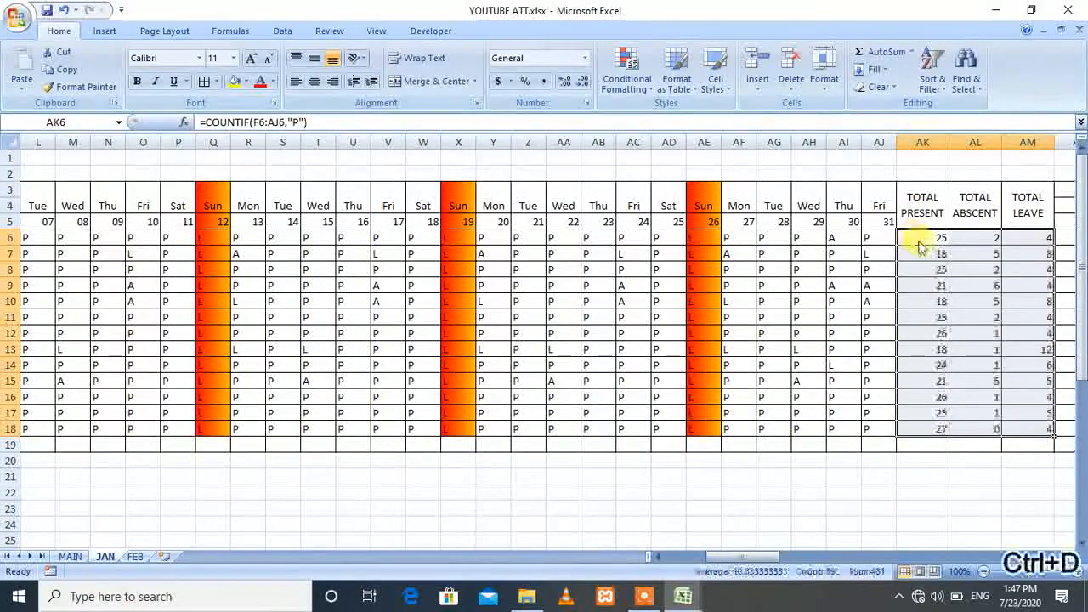
{"action": "left_click", "coordinate": [1007, 462]}
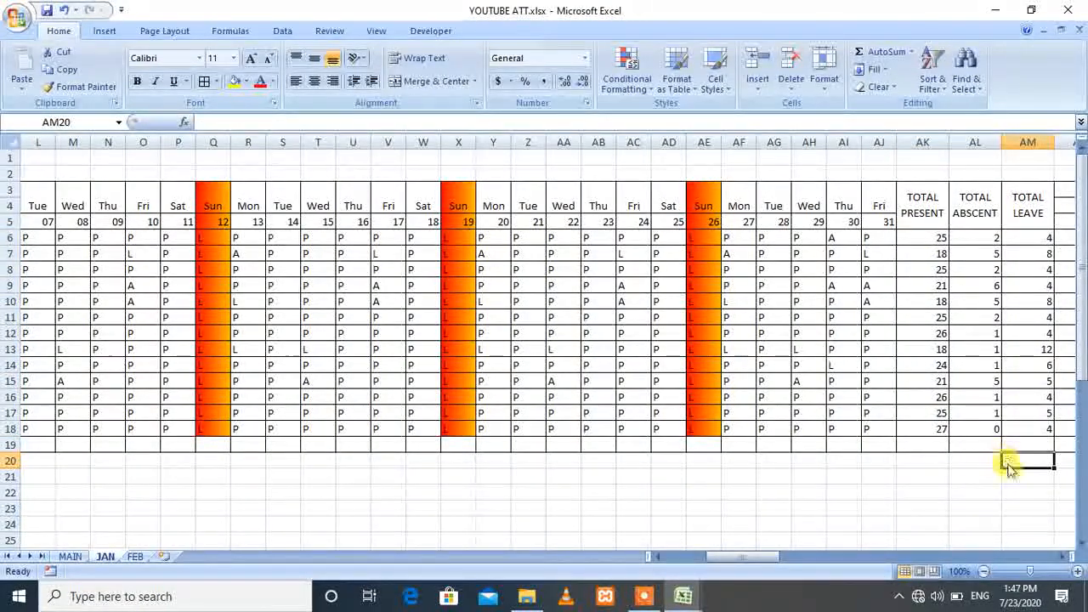
Step: Fill the TOTAL PRESENT heading in AK3 with light orange and copy its format to the headings in AL3 and AM3
{"action": "left_click", "coordinate": [924, 208]}
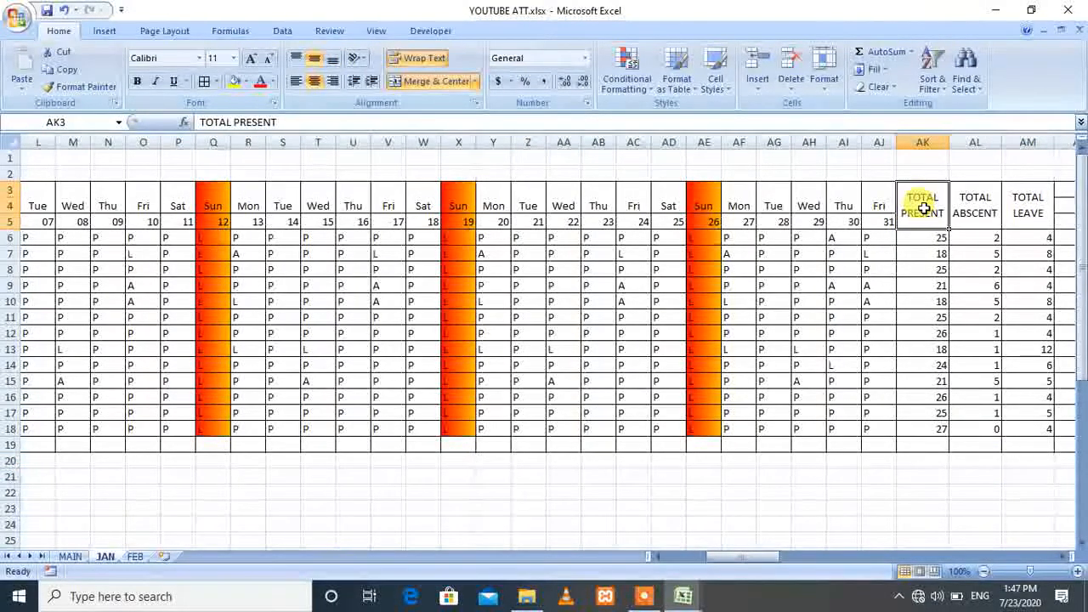
{"action": "left_click", "coordinate": [246, 81]}
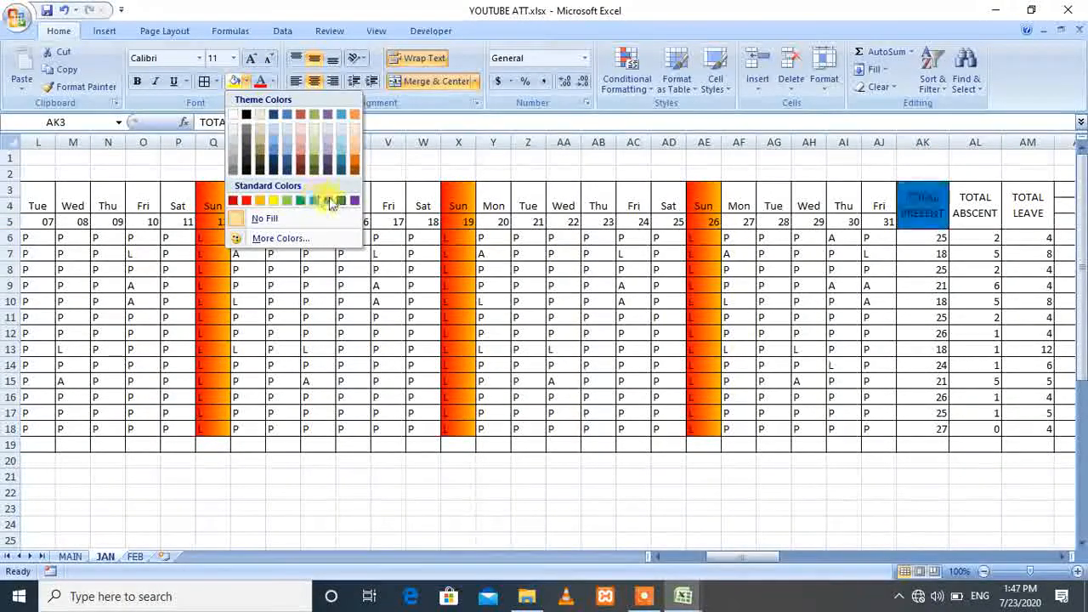
{"action": "left_click", "coordinate": [354, 140]}
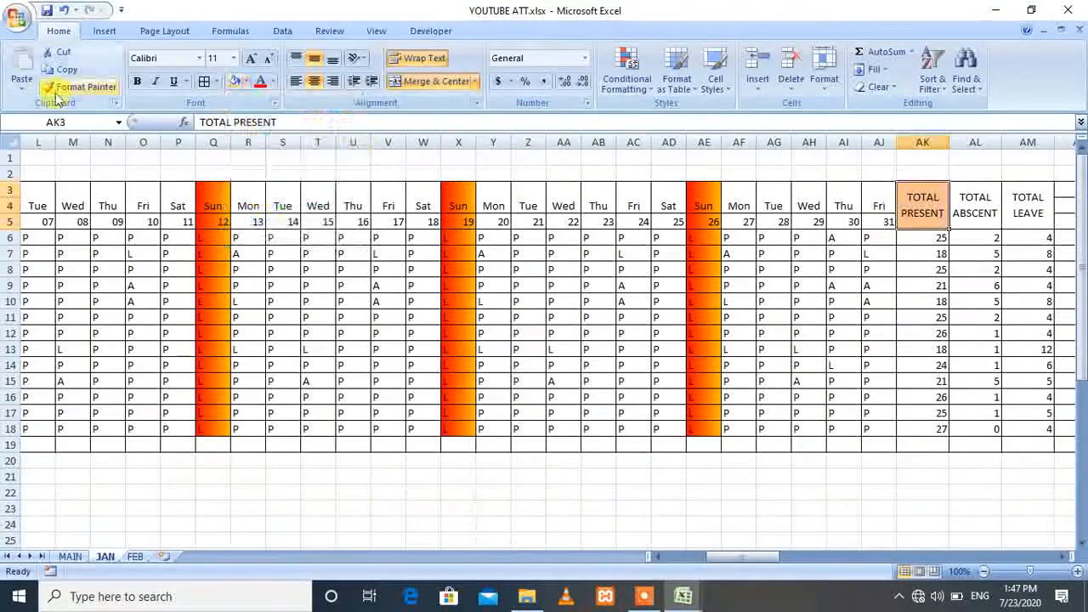
{"action": "left_click", "coordinate": [74, 87]}
{"action": "left_click", "coordinate": [964, 204]}
{"action": "left_click", "coordinate": [83, 90]}
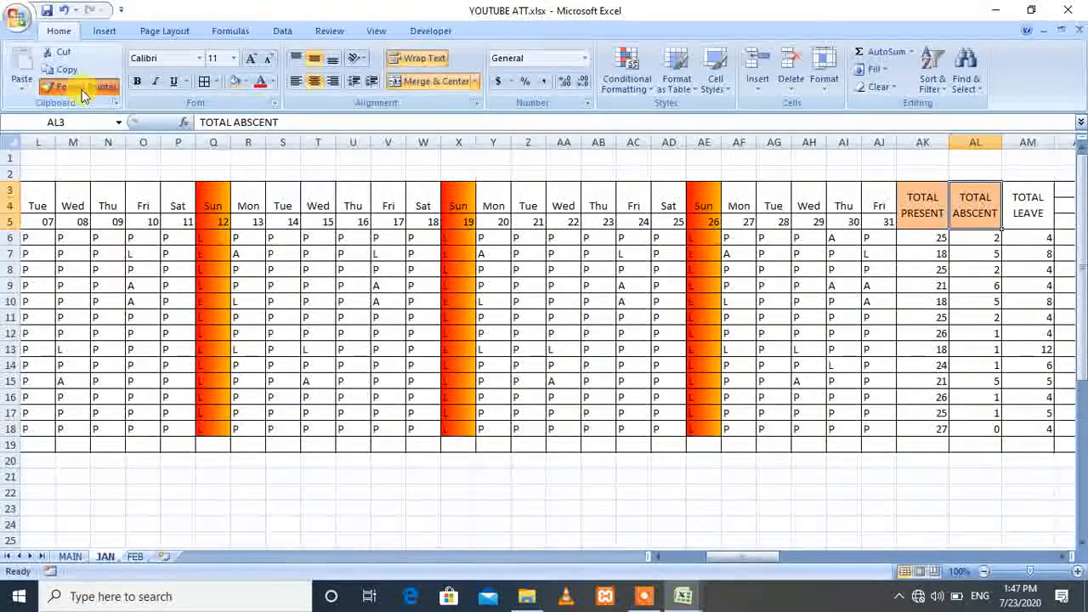
{"action": "left_click", "coordinate": [1029, 219]}
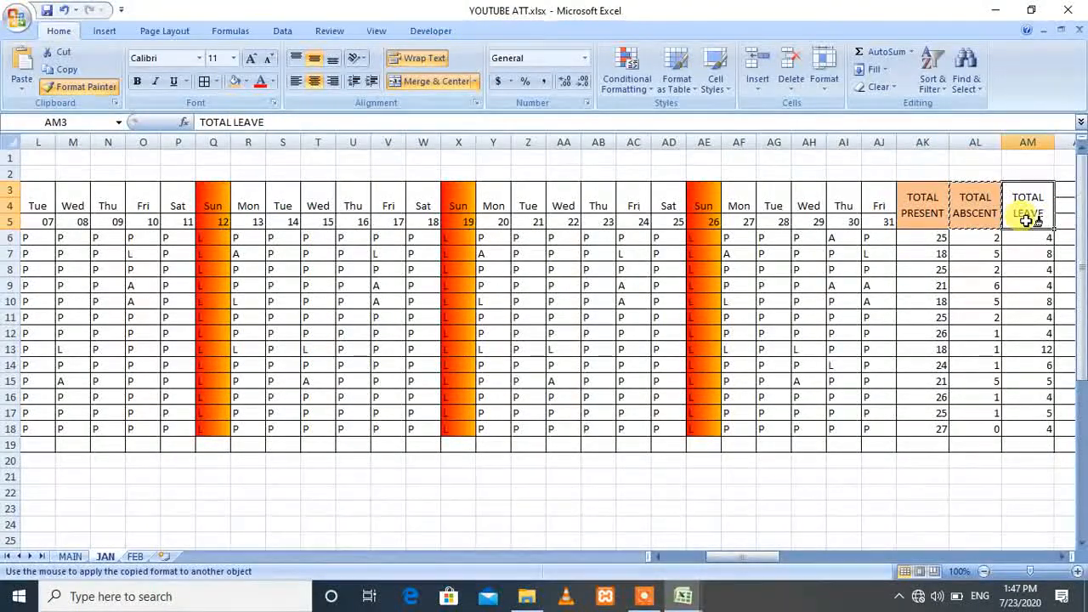
Step: Format the Wed heading in F3 with the fill Dark Blue, Text 2, Lighter 60%, vertical middle alignment and bold text
{"action": "left_click_drag", "start_coordinate": [687, 553], "coordinate": [686, 557]}
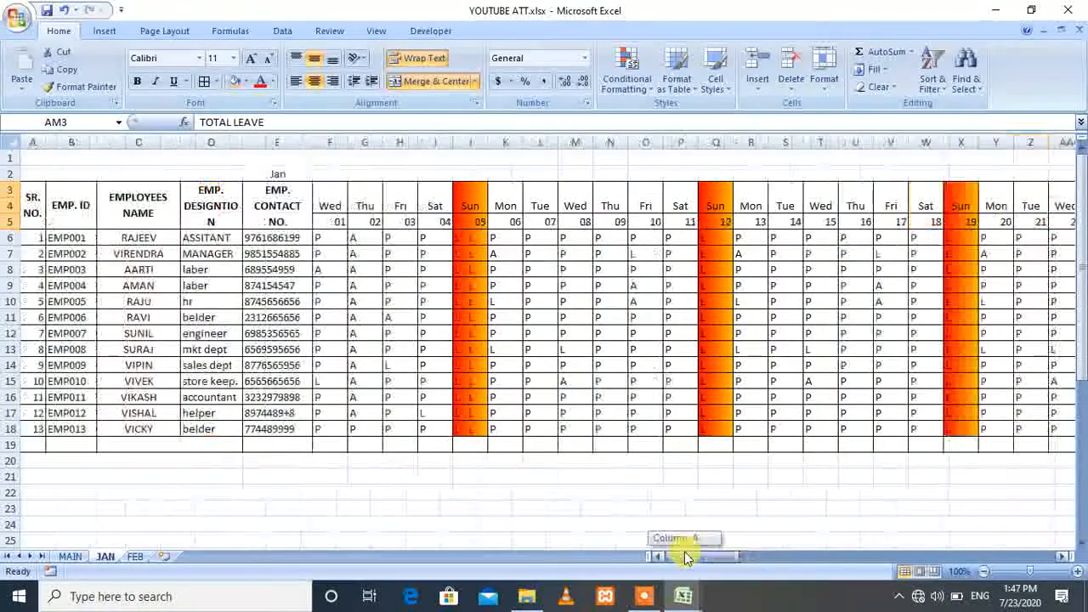
{"action": "left_click", "coordinate": [335, 206]}
{"action": "left_click", "coordinate": [246, 81]}
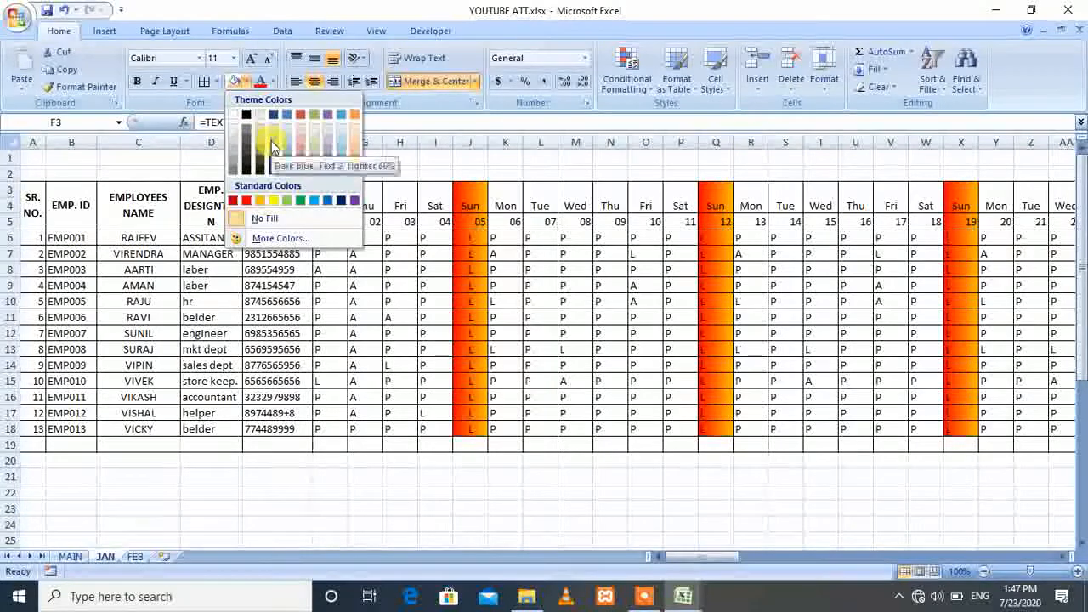
{"action": "left_click", "coordinate": [272, 146]}
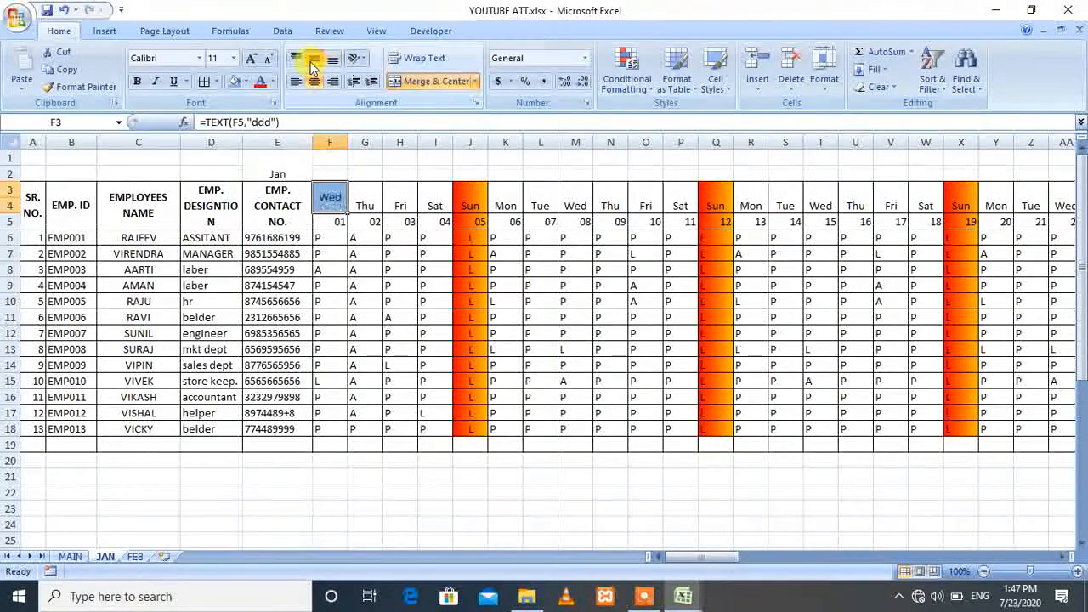
Step: Copy the format of F3 to each day heading from G3 through P3 with Format Painter
{"action": "double_click", "coordinate": [81, 86]}
{"action": "left_click", "coordinate": [364, 198]}
{"action": "left_click", "coordinate": [399, 197]}
{"action": "left_click", "coordinate": [435, 198]}
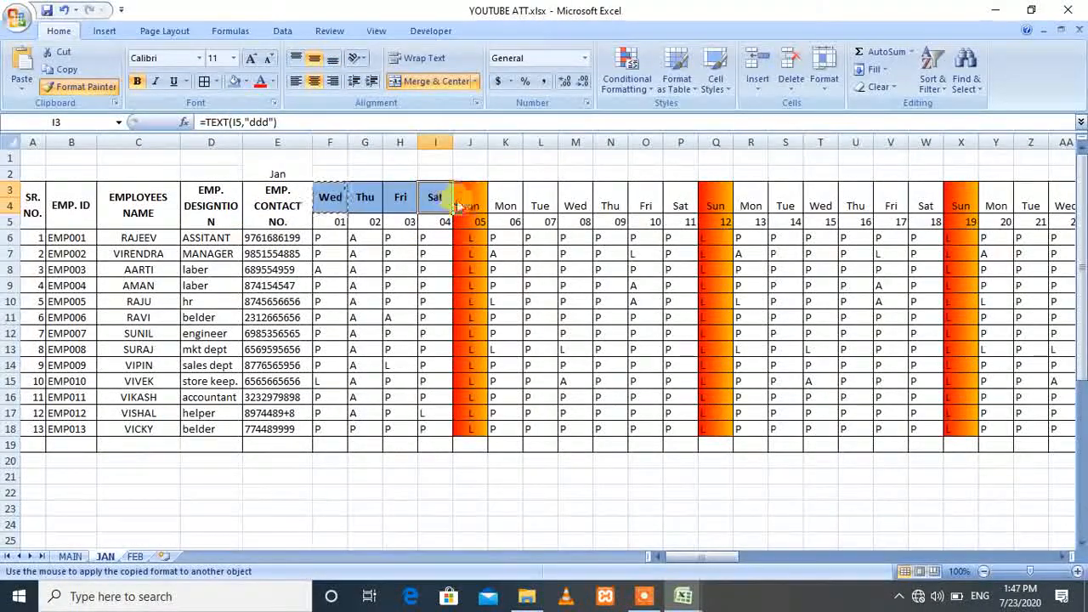
{"action": "left_click", "coordinate": [470, 197]}
{"action": "left_click", "coordinate": [505, 197]}
{"action": "left_click", "coordinate": [540, 197]}
{"action": "left_click", "coordinate": [575, 197]}
{"action": "left_click", "coordinate": [610, 197]}
{"action": "left_click", "coordinate": [645, 197]}
{"action": "left_click", "coordinate": [680, 198]}
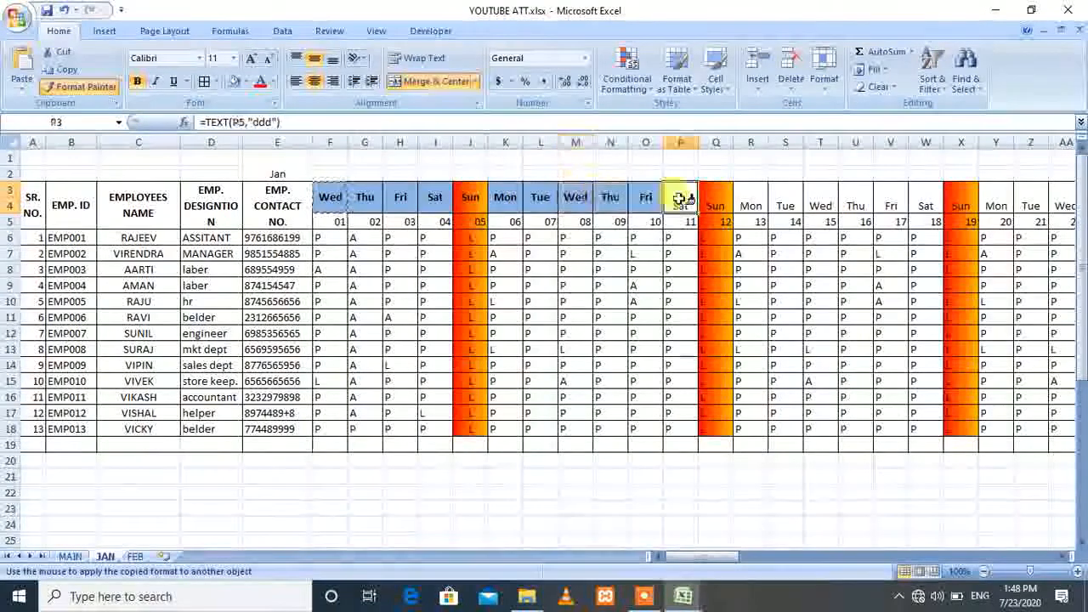
Step: Copy the F3 format to the day headings from R3 through AJ3, skipping Sunday the 19th, and end Format Painter
{"action": "left_click", "coordinate": [753, 197]}
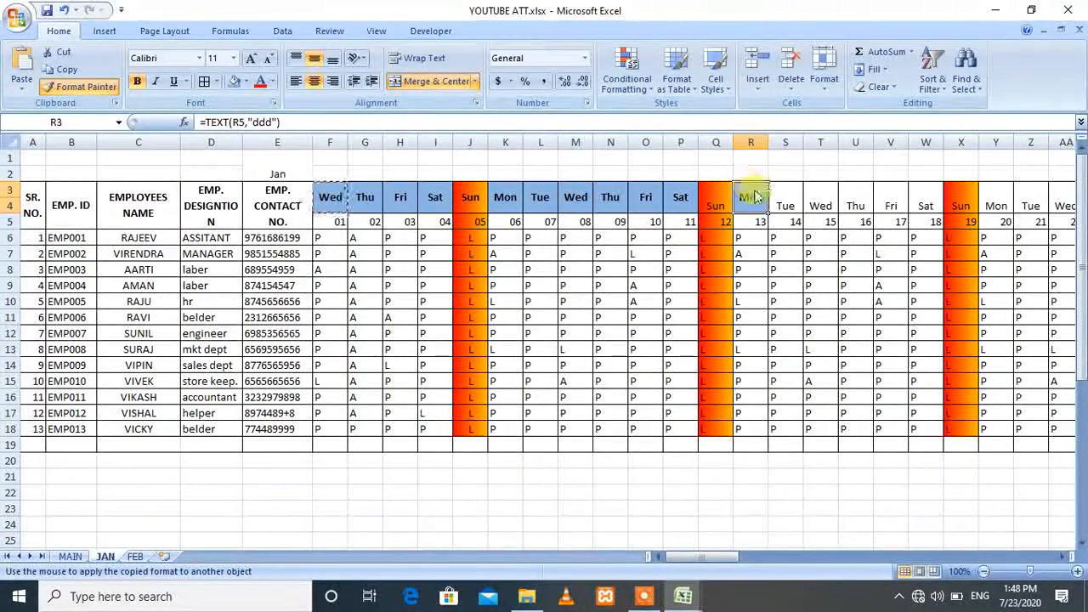
{"action": "key", "text": "Right"}
{"action": "key", "text": "Right"}
{"action": "key", "text": "Right"}
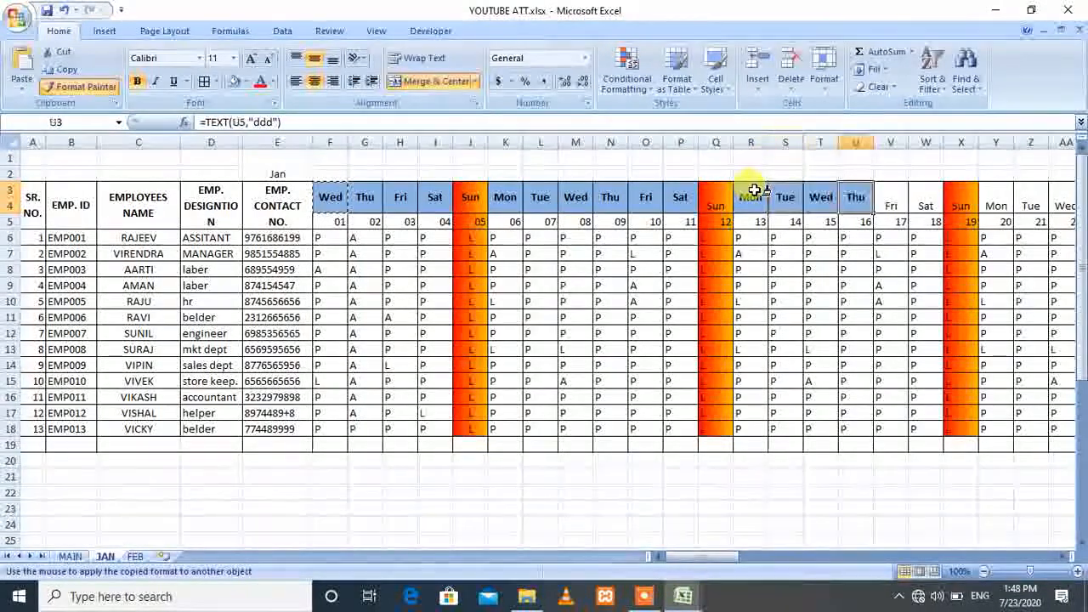
{"action": "key", "text": "Right"}
{"action": "key", "text": "Right"}
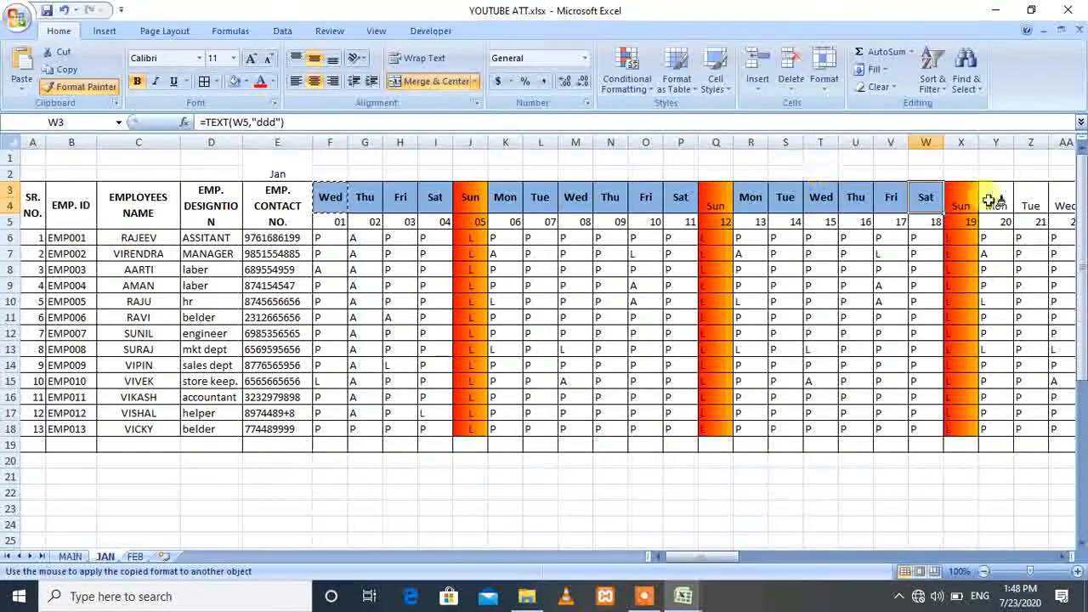
{"action": "key", "text": "Right"}
{"action": "key", "text": "Right"}
{"action": "key", "text": "Right"}
{"action": "key", "text": "Right"}
{"action": "key", "text": "Right"}
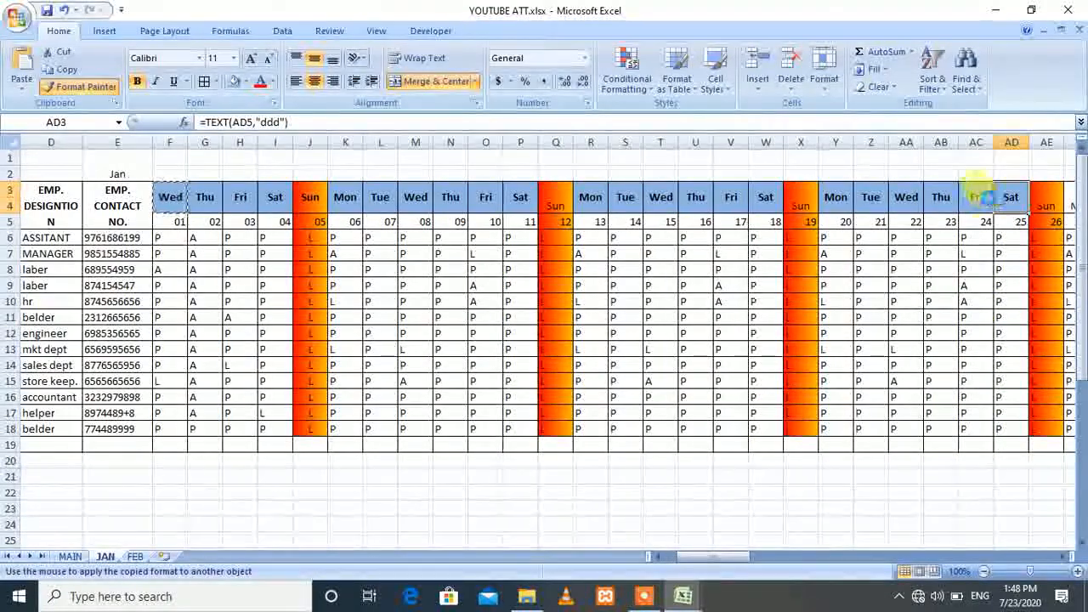
{"action": "key", "text": "Right"}
{"action": "key", "text": "Right"}
{"action": "key", "text": "Right"}
{"action": "key", "text": "Right"}
{"action": "key", "text": "Right"}
{"action": "key", "text": "Right"}
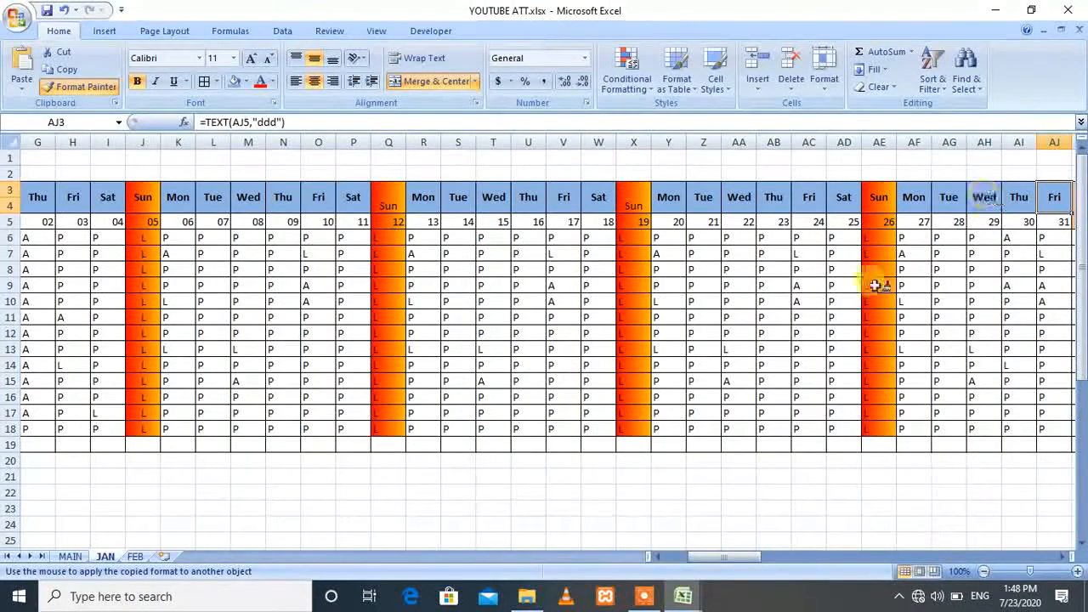
{"action": "left_click", "coordinate": [97, 93]}
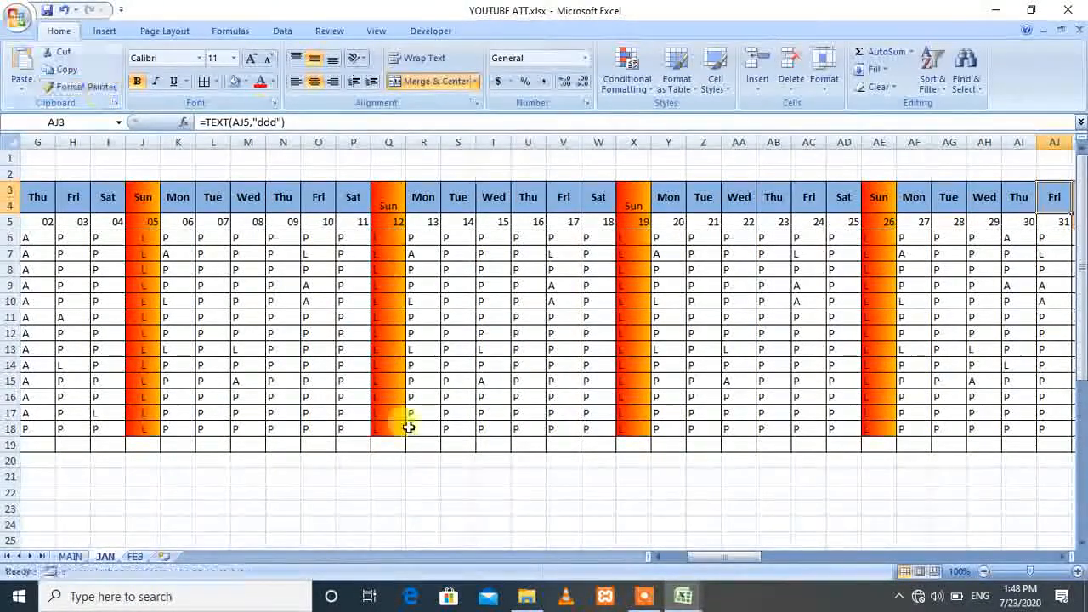
Step: Format the date heading 01 in F5 with bold text, centred alignment in both directions and a light orange fill
{"action": "left_click", "coordinate": [667, 559]}
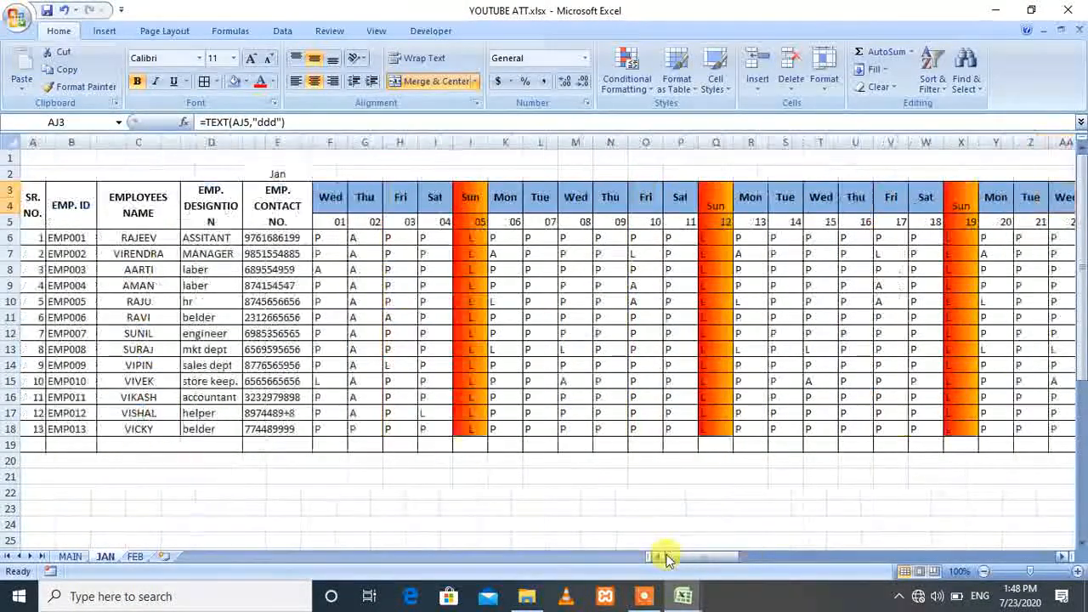
{"action": "left_click", "coordinate": [330, 221]}
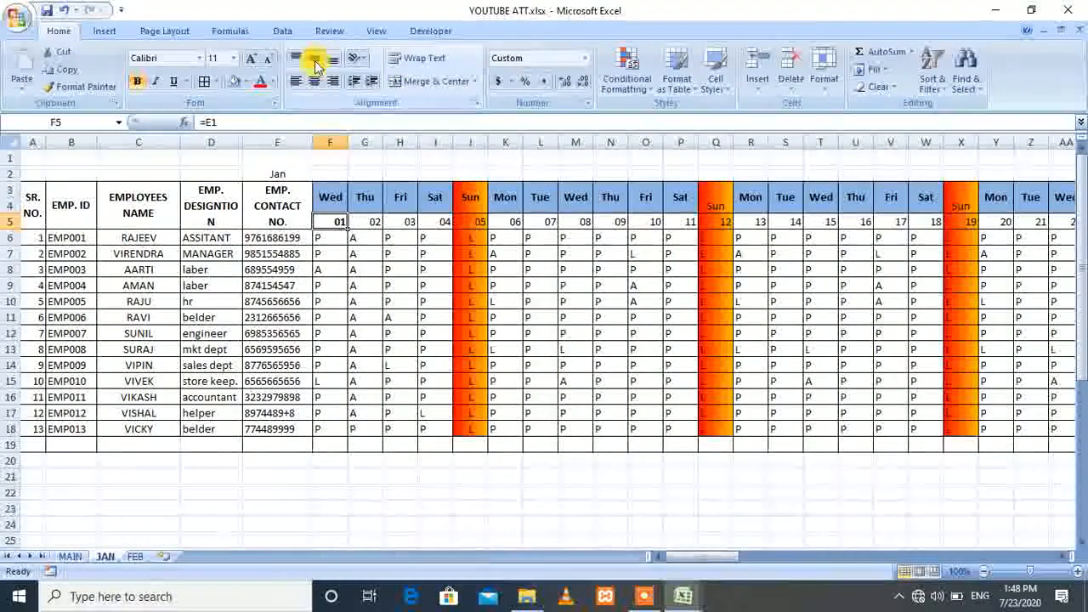
{"action": "left_click", "coordinate": [315, 80]}
{"action": "left_click", "coordinate": [246, 82]}
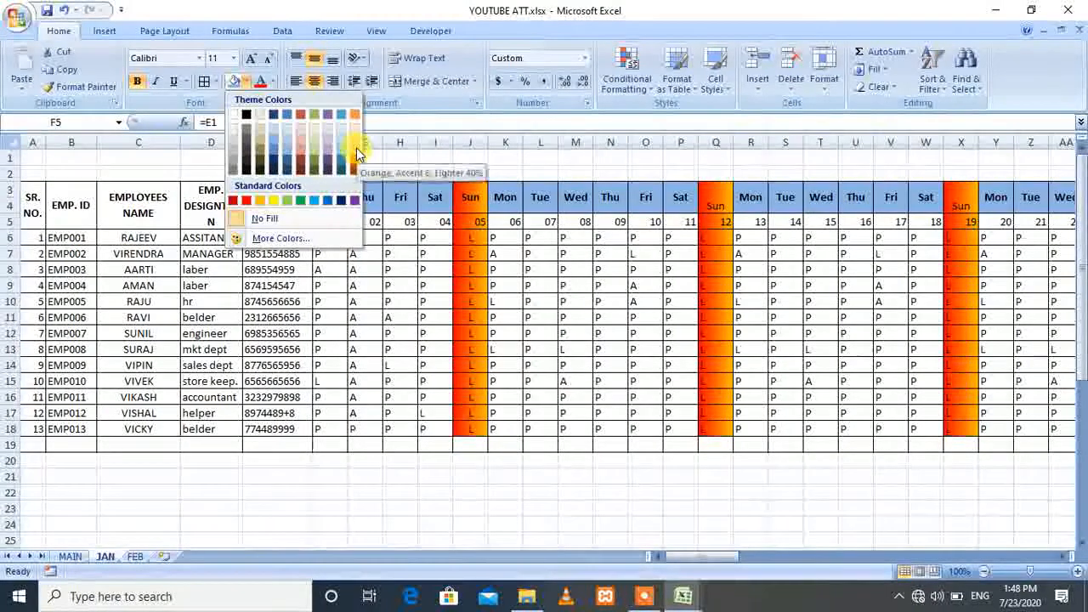
{"action": "left_click", "coordinate": [388, 267]}
Step: Copy the format of F5 to the date headings from G5 through AJ5 with Format Painter, then end Format Painter
{"action": "left_click", "coordinate": [340, 221]}
{"action": "left_click", "coordinate": [64, 86]}
{"action": "left_click", "coordinate": [364, 222]}
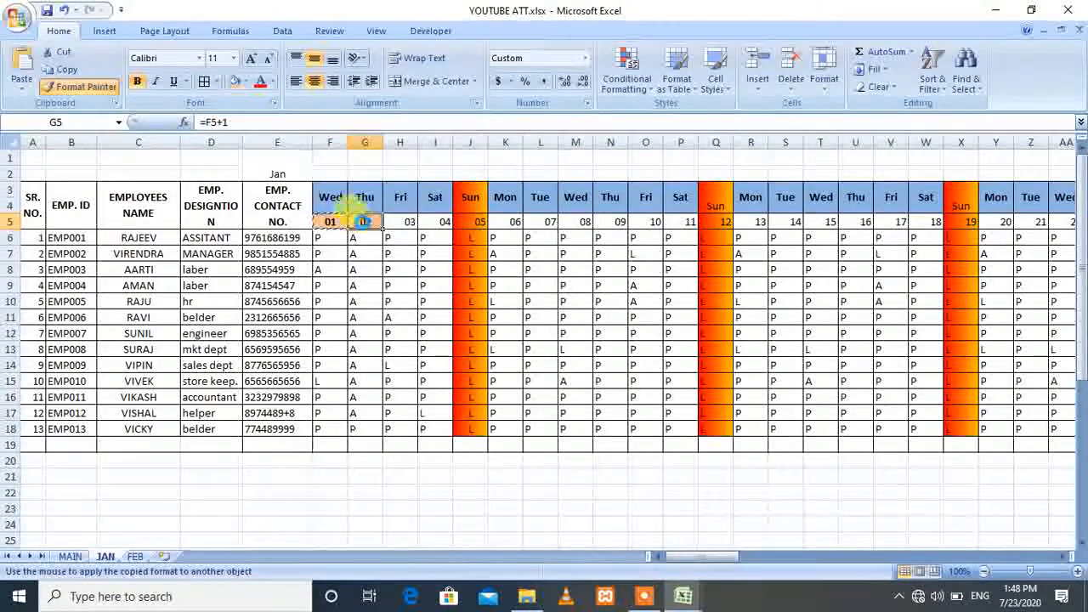
{"action": "key", "text": "Right"}
{"action": "key", "text": "Right"}
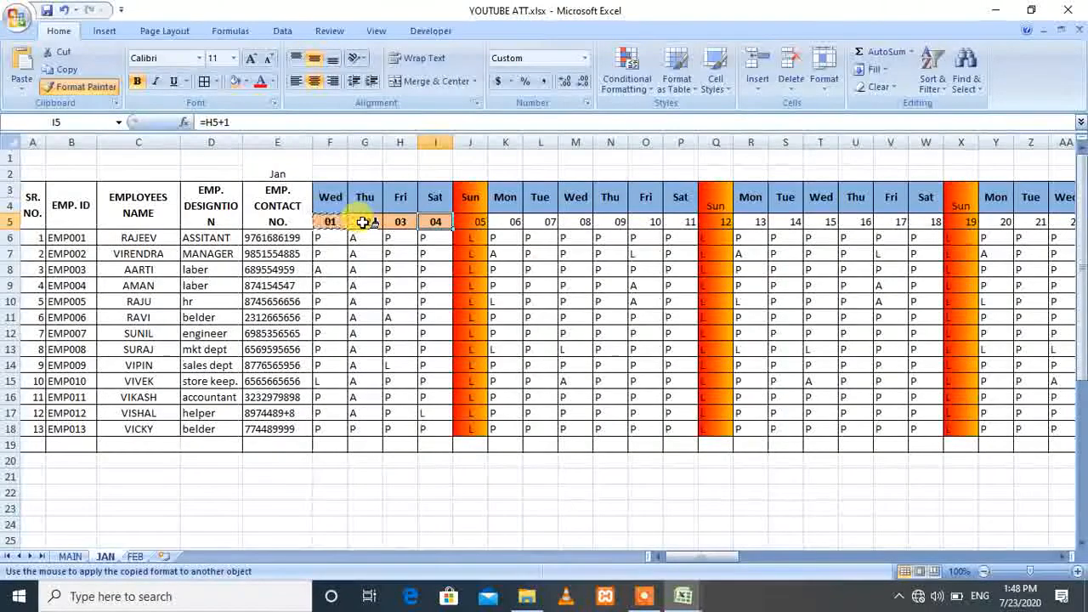
{"action": "key", "text": "Right"}
{"action": "key", "text": "Right"}
{"action": "key", "text": "Right"}
{"action": "key", "text": "Right"}
{"action": "key", "text": "Right"}
{"action": "key", "text": "Right"}
{"action": "key", "text": "Right"}
{"action": "key", "text": "Right"}
{"action": "key", "text": "Right"}
{"action": "key", "text": "Right"}
{"action": "key", "text": "Right"}
{"action": "key", "text": "Right"}
{"action": "key", "text": "Right"}
{"action": "key", "text": "Right"}
{"action": "key", "text": "Right"}
{"action": "key", "text": "Right"}
{"action": "key", "text": "Right"}
{"action": "key", "text": "Right"}
{"action": "key", "text": "Right"}
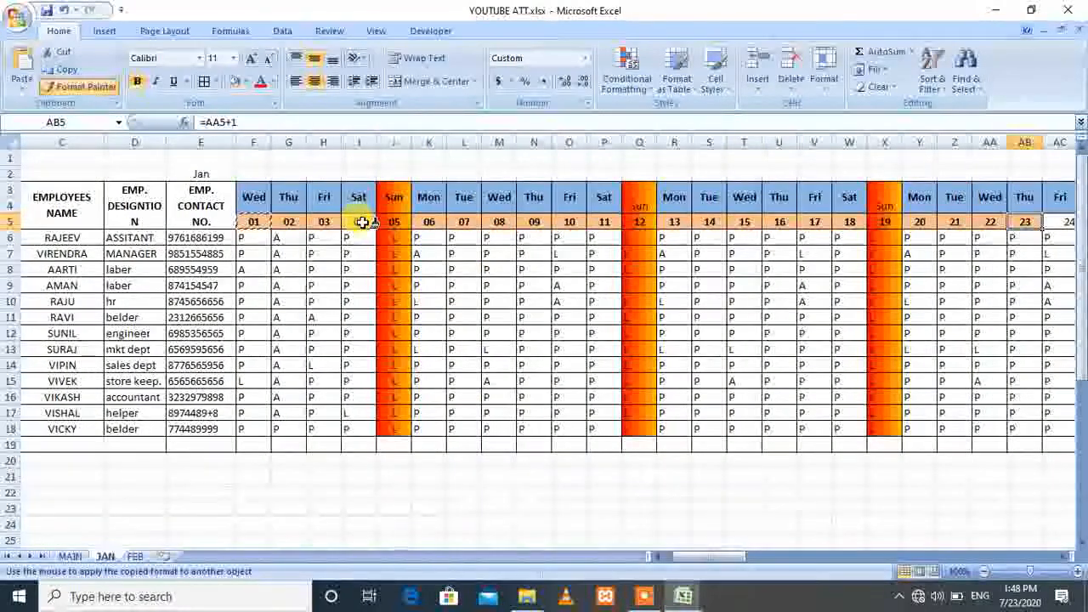
{"action": "key", "text": "Right"}
{"action": "key", "text": "Right"}
{"action": "key", "text": "Right"}
{"action": "key", "text": "Right"}
{"action": "key", "text": "Right"}
{"action": "key", "text": "Right"}
{"action": "key", "text": "Right"}
{"action": "key", "text": "Right"}
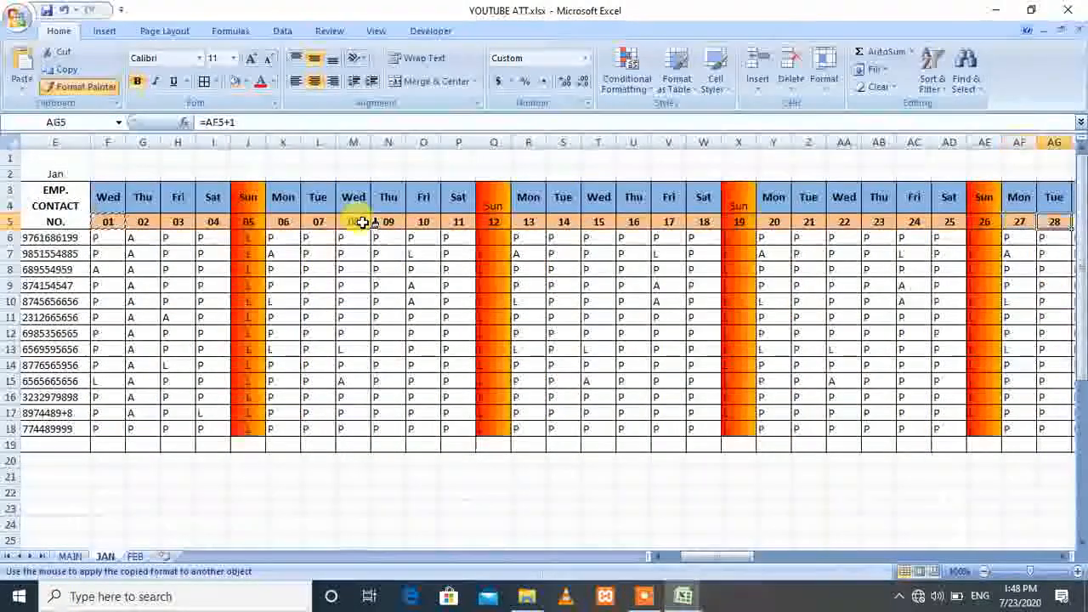
{"action": "left_click", "coordinate": [101, 88]}
Step: Merge and center the blank cells A1:D2 above the employee detail headings
{"action": "left_click", "coordinate": [763, 557]}
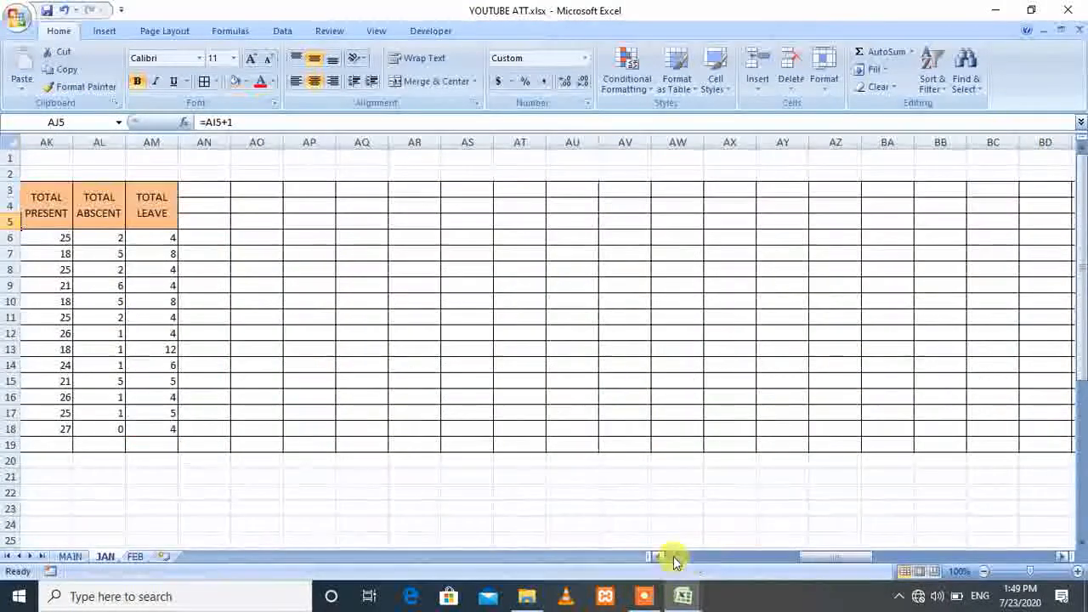
{"action": "left_click", "coordinate": [672, 557]}
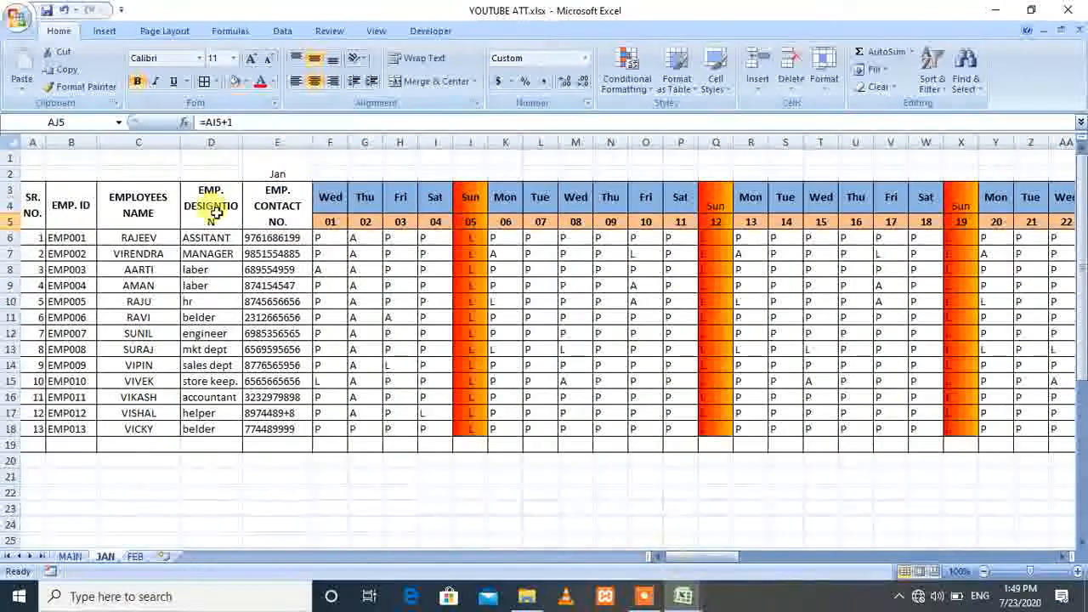
{"action": "left_click", "coordinate": [38, 159]}
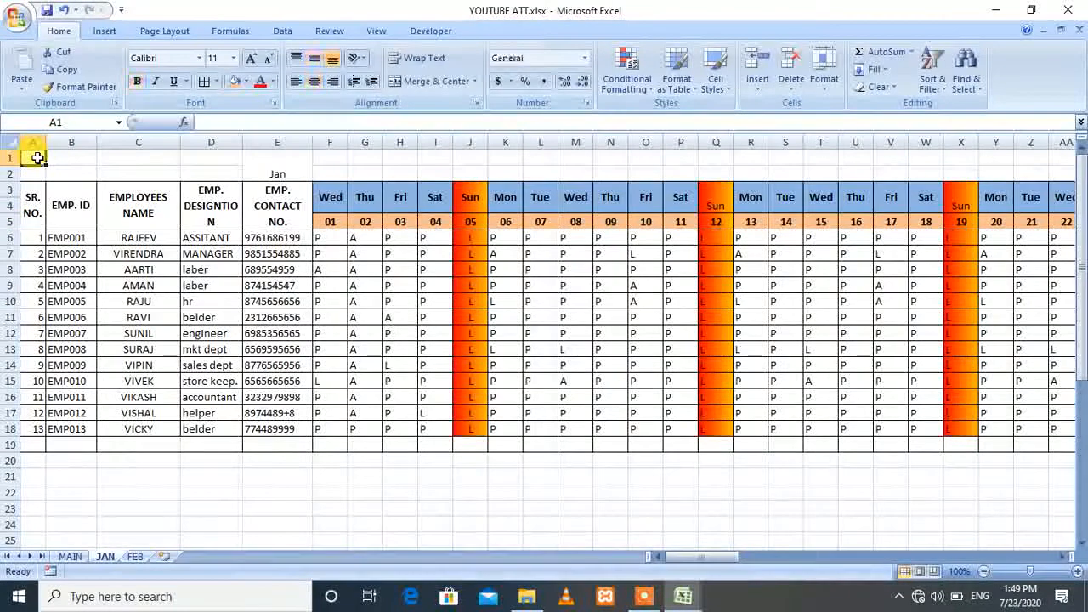
{"action": "key", "text": "shift+Down"}
{"action": "key", "text": "shift+Right"}
{"action": "key", "text": "shift+Right"}
{"action": "key", "text": "shift+Right"}
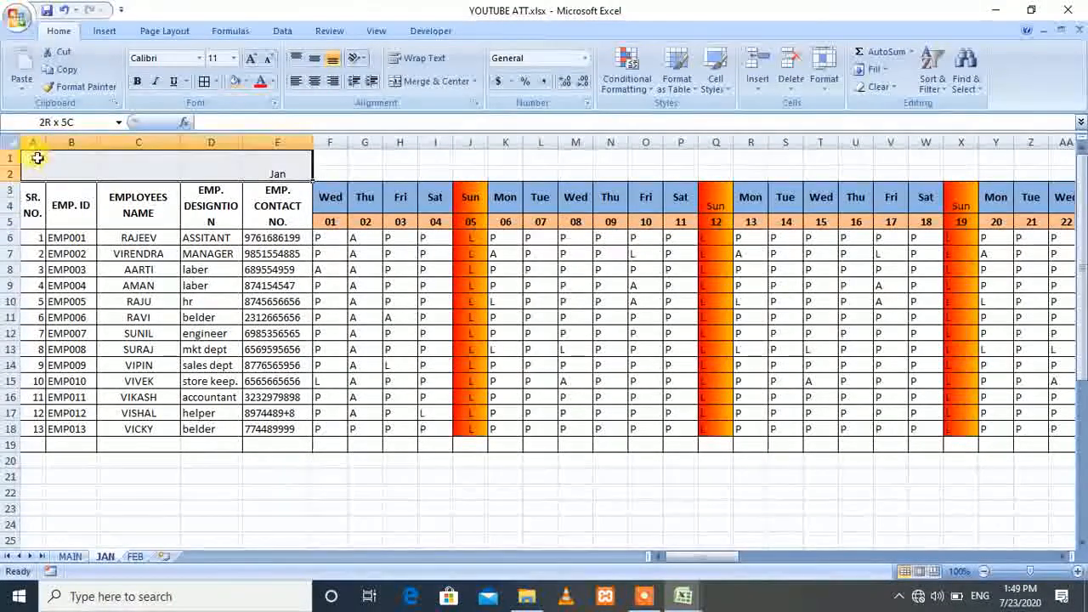
{"action": "left_click", "coordinate": [431, 80]}
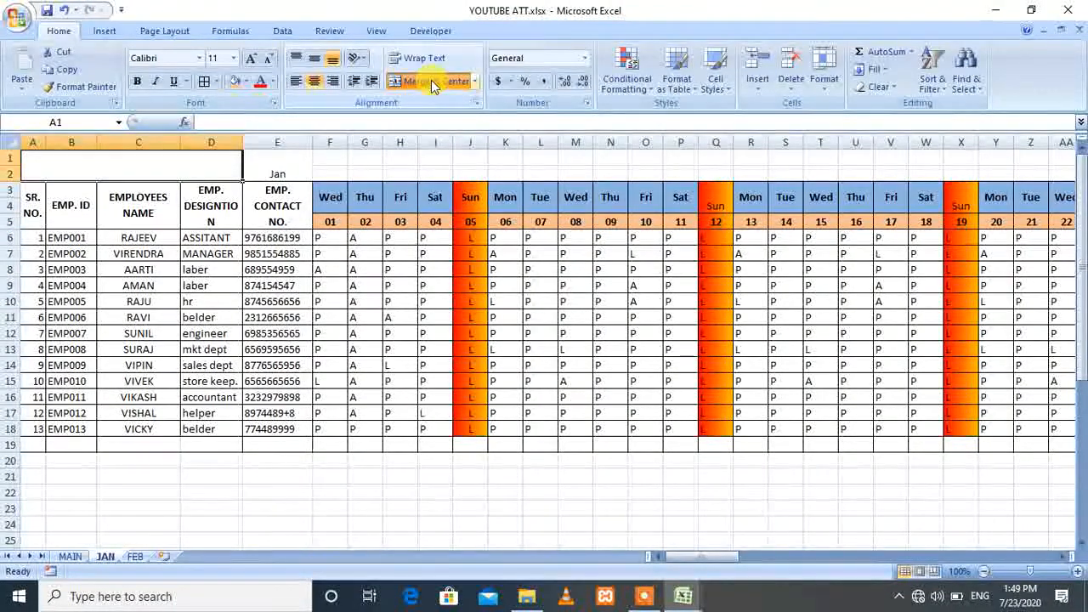
Step: Merge and center the blank cells F1:AM2 above the day and total headings
{"action": "left_click", "coordinate": [332, 158]}
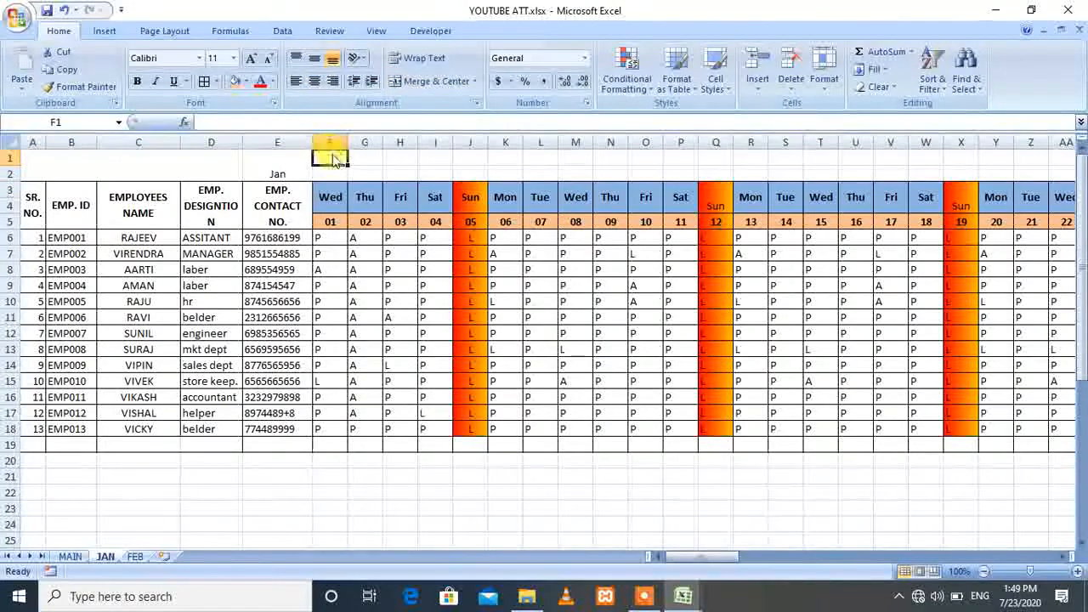
{"action": "key", "text": "shift+Up"}
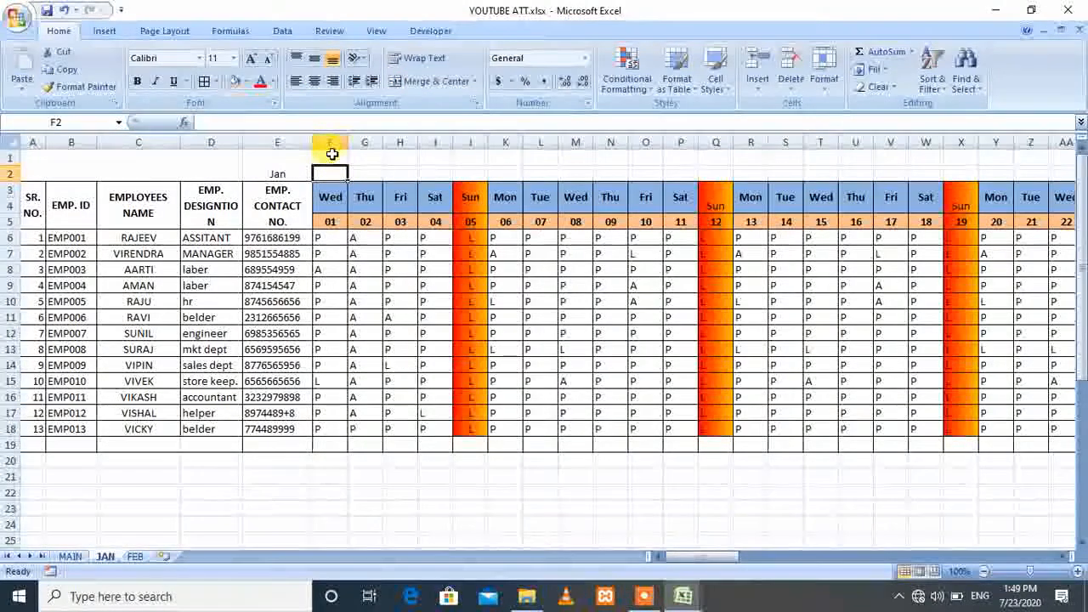
{"action": "key", "text": "shift+Right"}
{"action": "key", "text": "shift+Right"}
{"action": "key", "text": "shift+Right"}
{"action": "key", "text": "shift+Right"}
{"action": "key", "text": "shift+Right"}
{"action": "key", "text": "shift+Right"}
{"action": "key", "text": "shift+Right"}
{"action": "key", "text": "shift+Right"}
{"action": "key", "text": "shift+Right"}
{"action": "key", "text": "shift+Right"}
{"action": "key", "text": "shift+Right"}
{"action": "key", "text": "shift+Right"}
{"action": "key", "text": "shift+Right"}
{"action": "key", "text": "shift+Right"}
{"action": "key", "text": "shift+Right"}
{"action": "key", "text": "shift+Right"}
{"action": "key", "text": "shift+Right"}
{"action": "key", "text": "shift+Right"}
{"action": "key", "text": "shift+Right"}
{"action": "key", "text": "shift+Right"}
{"action": "key", "text": "shift+Right"}
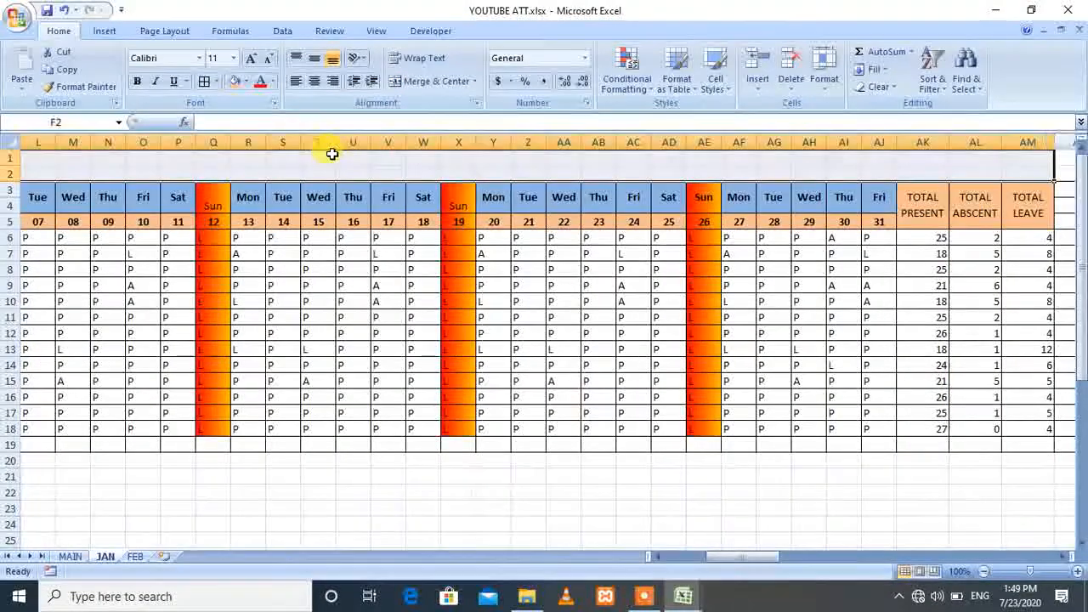
{"action": "left_click", "coordinate": [408, 89]}
Step: Fill the merged header cells F1:AM2 and A1:D2 with the standard Dark Blue color
{"action": "left_click", "coordinate": [245, 80]}
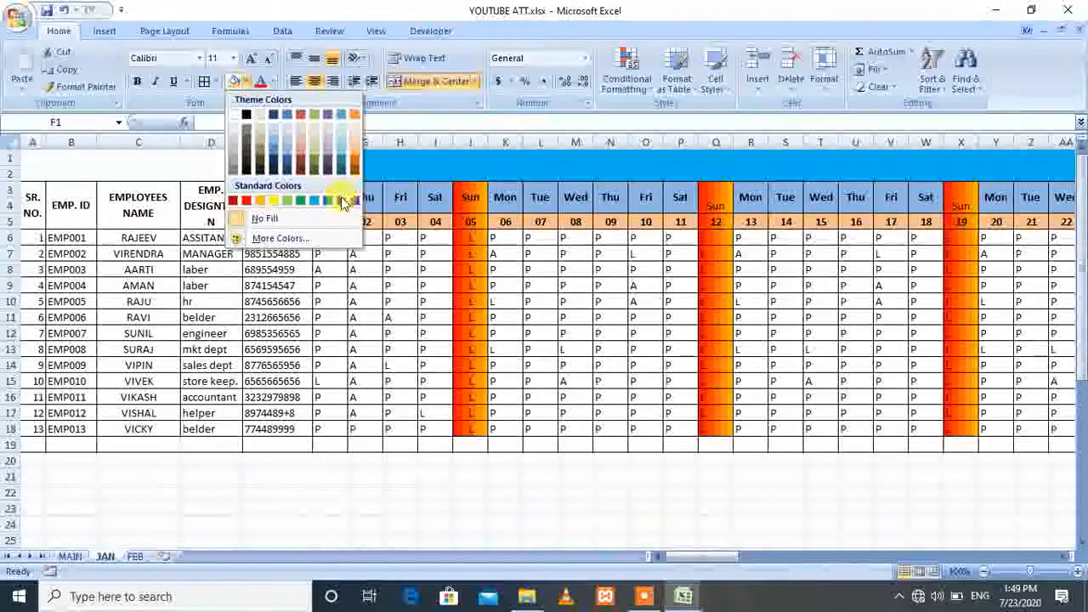
{"action": "left_click", "coordinate": [341, 200]}
{"action": "left_click", "coordinate": [190, 163]}
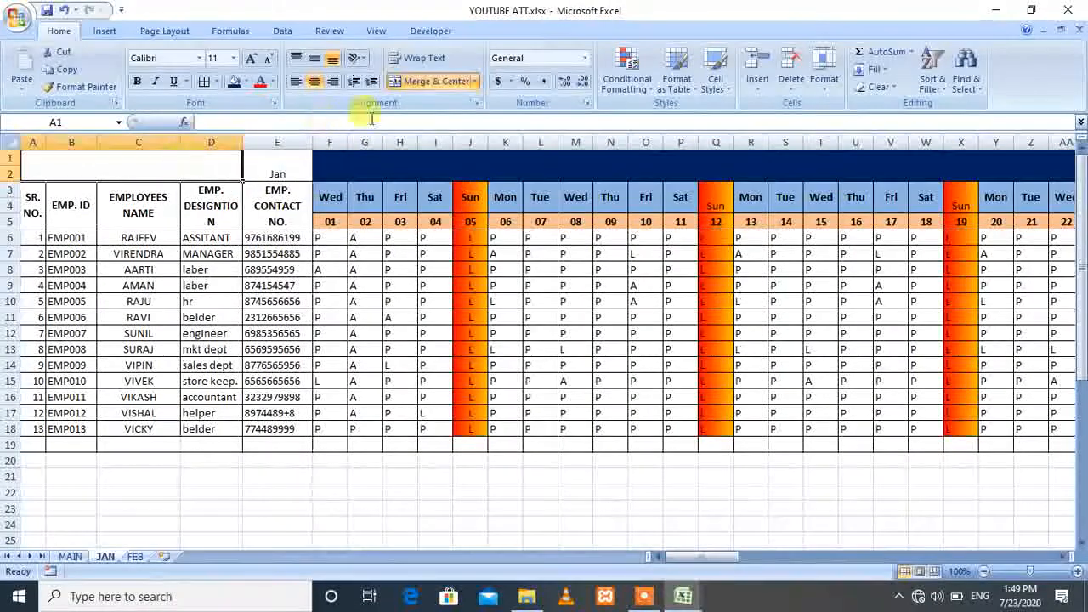
{"action": "left_click", "coordinate": [233, 81]}
Step: Give the Jan month cell in E1 the same dark blue fill and a white font color
{"action": "left_click", "coordinate": [274, 165]}
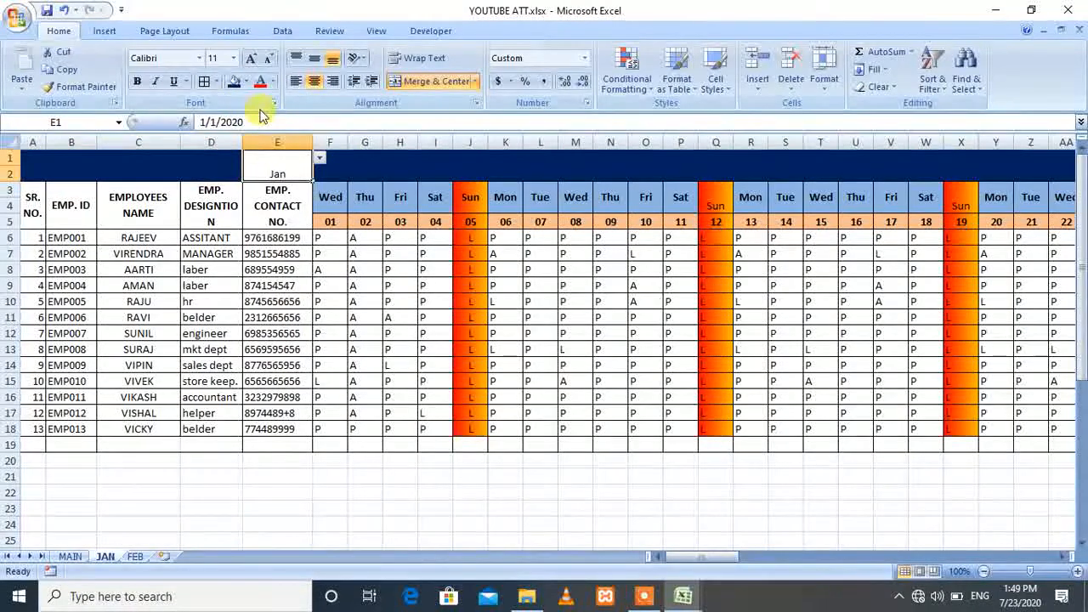
{"action": "left_click", "coordinate": [261, 83]}
{"action": "left_click", "coordinate": [235, 82]}
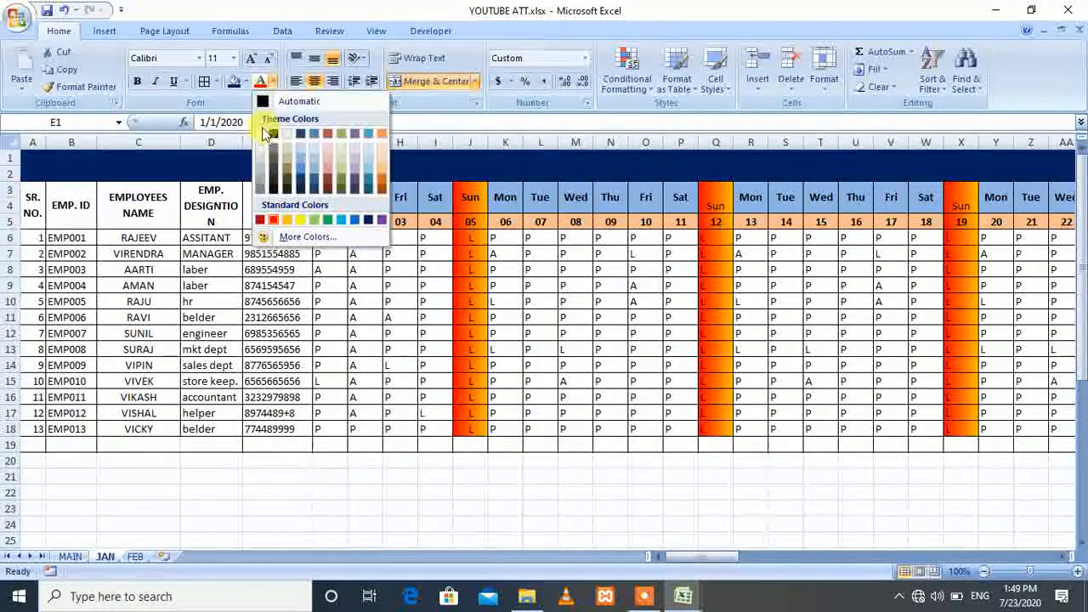
{"action": "left_click", "coordinate": [272, 134]}
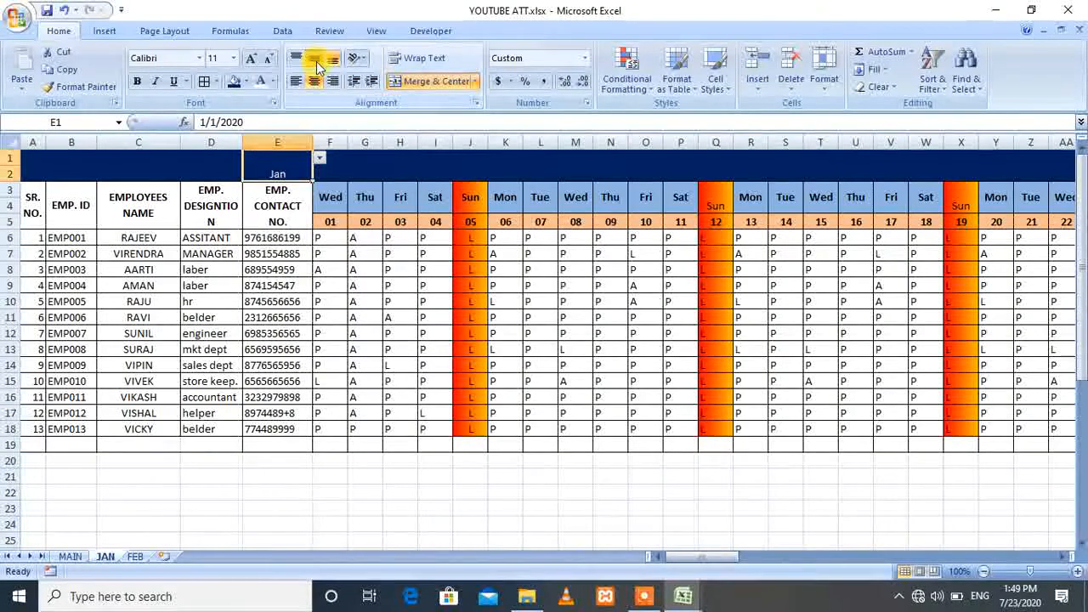
Step: Make the month in E1 bold, middle-aligned and 18 pt in size
{"action": "left_click", "coordinate": [137, 81]}
{"action": "left_click", "coordinate": [249, 58]}
{"action": "left_click", "coordinate": [249, 58]}
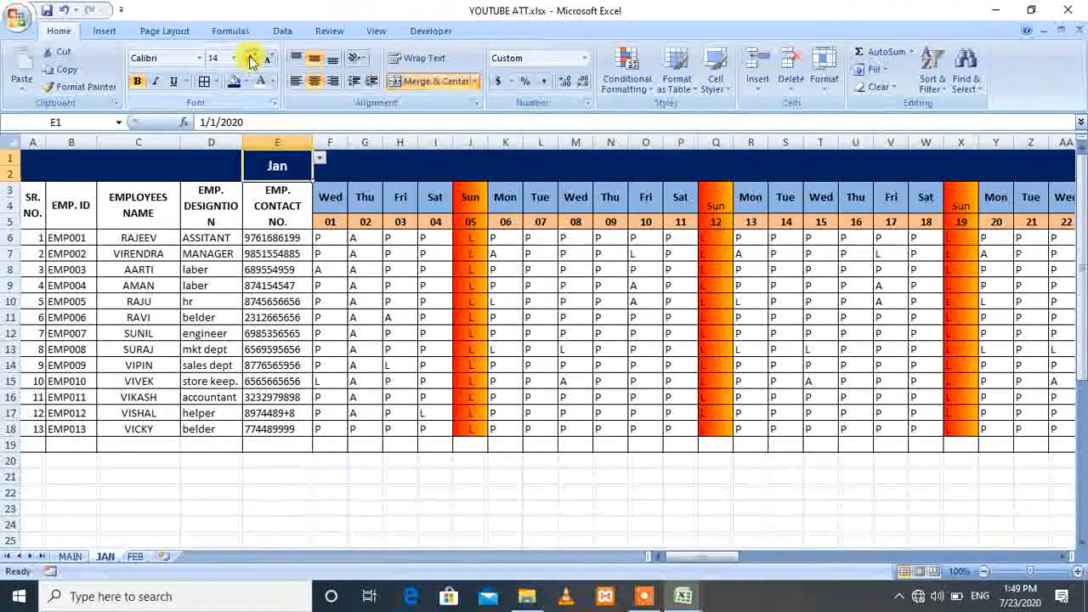
{"action": "left_click", "coordinate": [249, 58]}
{"action": "left_click", "coordinate": [250, 58]}
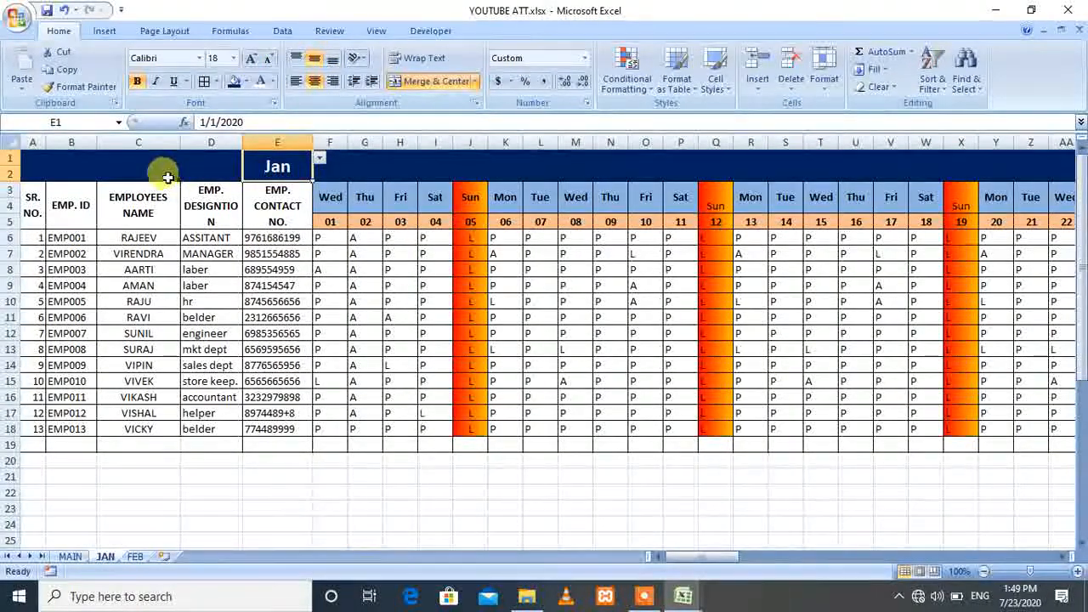
Step: Enter the title RAJ INSTITUTE OF COMPUTR SCIENCE in the merged header cell F1
{"action": "left_click", "coordinate": [359, 166]}
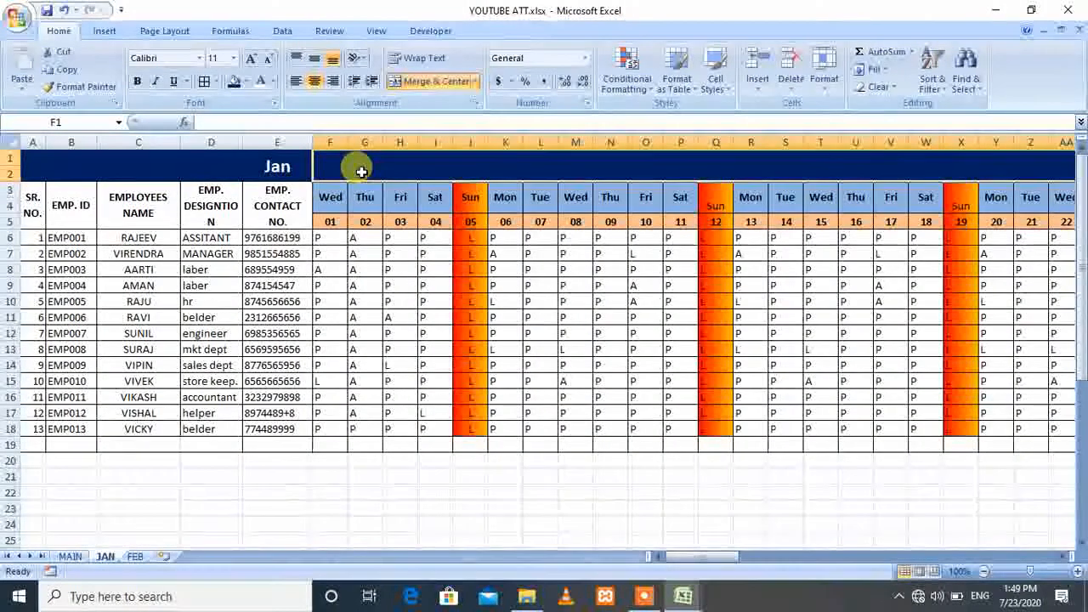
{"action": "type", "text": "RA"}
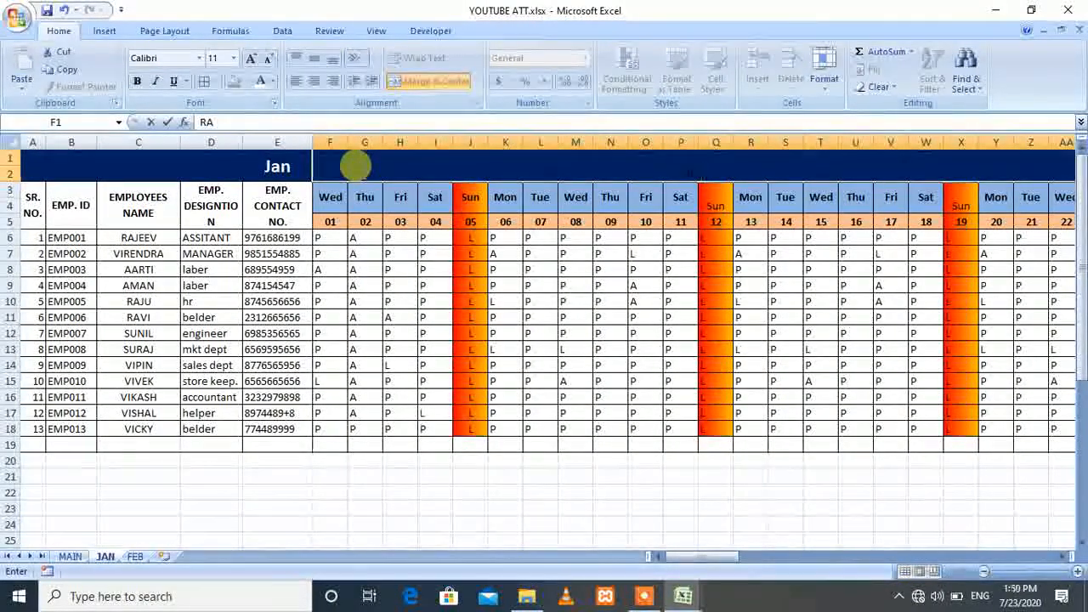
{"action": "type", "text": "J "}
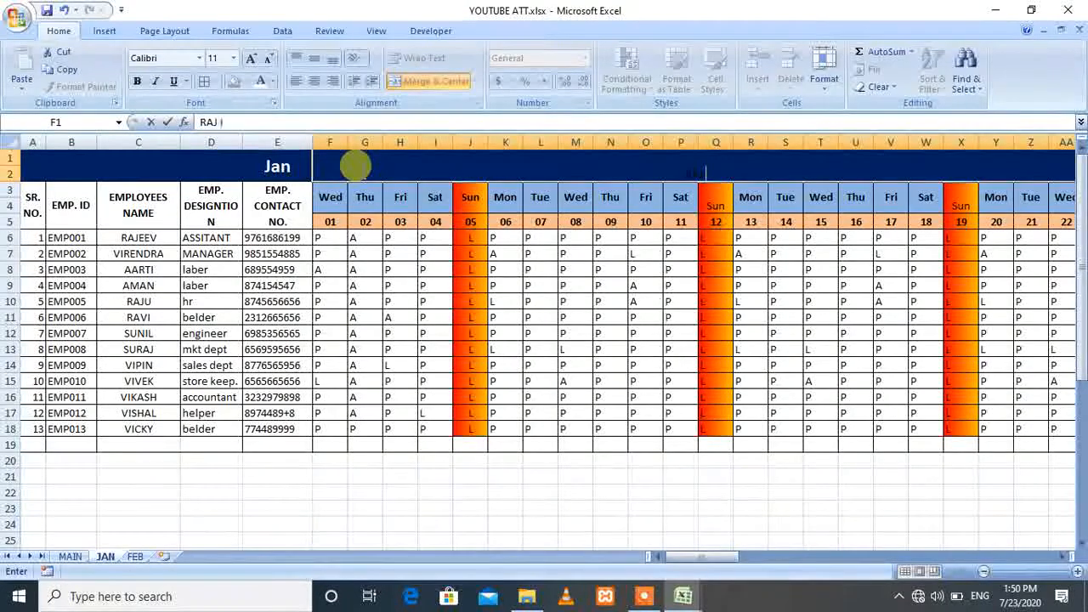
{"action": "type", "text": "INSTIT"}
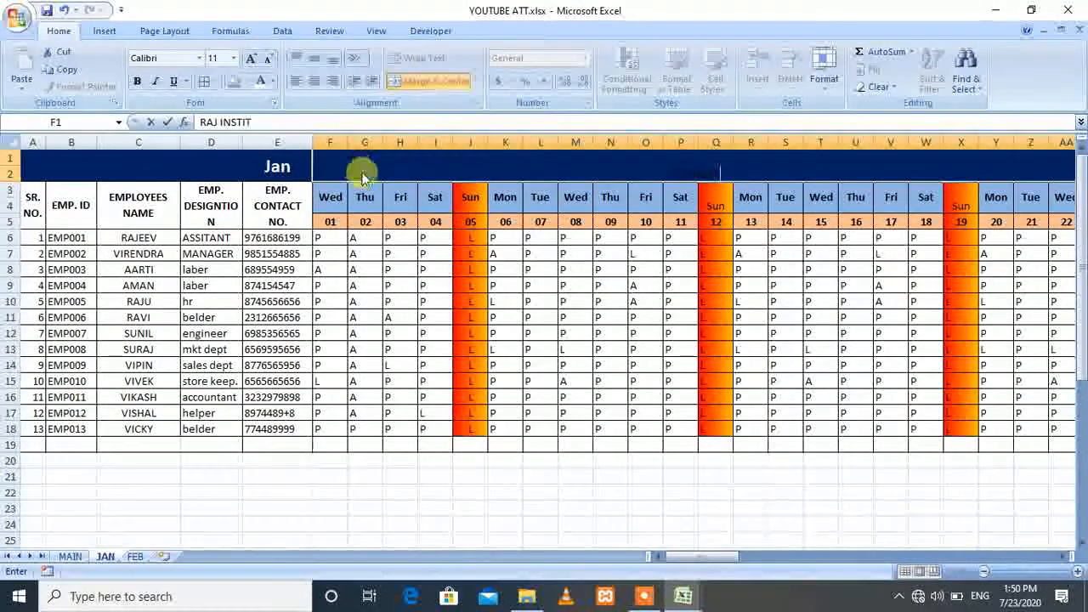
{"action": "type", "text": "UTE O"}
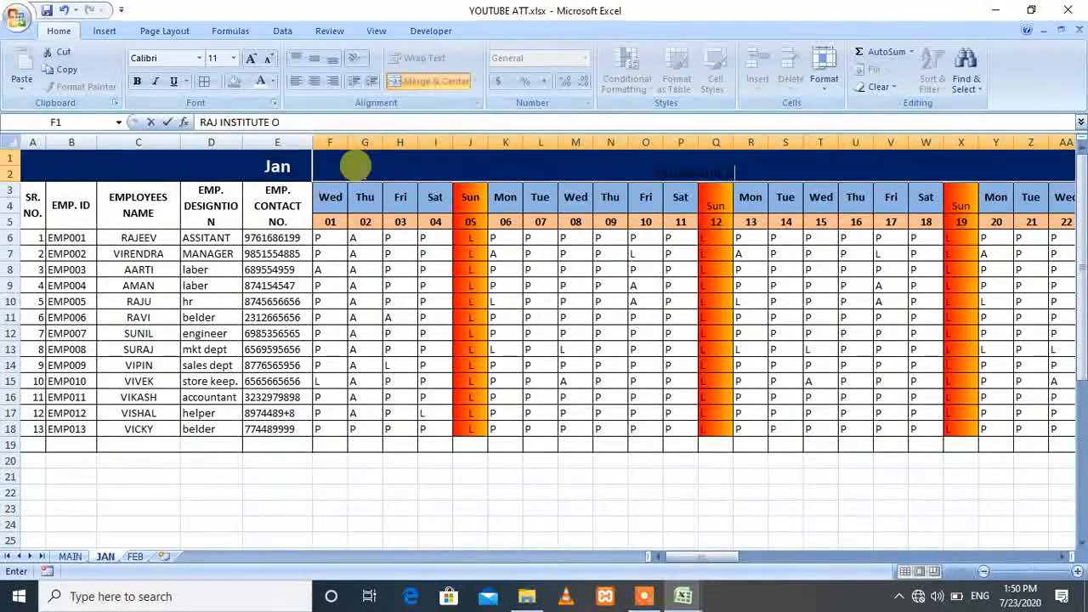
{"action": "type", "text": "F COM"}
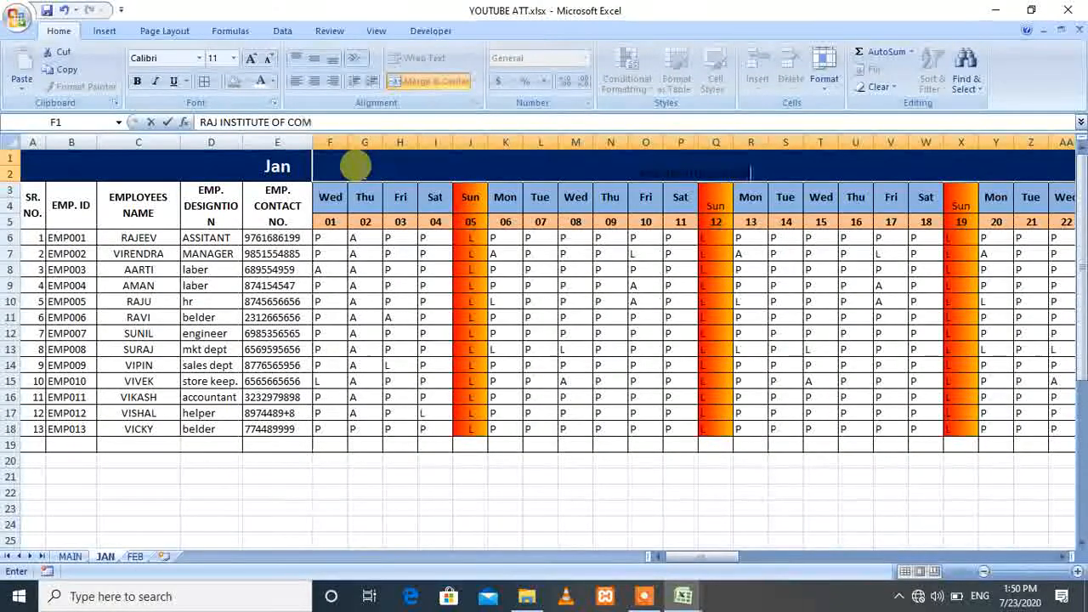
{"action": "type", "text": "PUTR SCIE"}
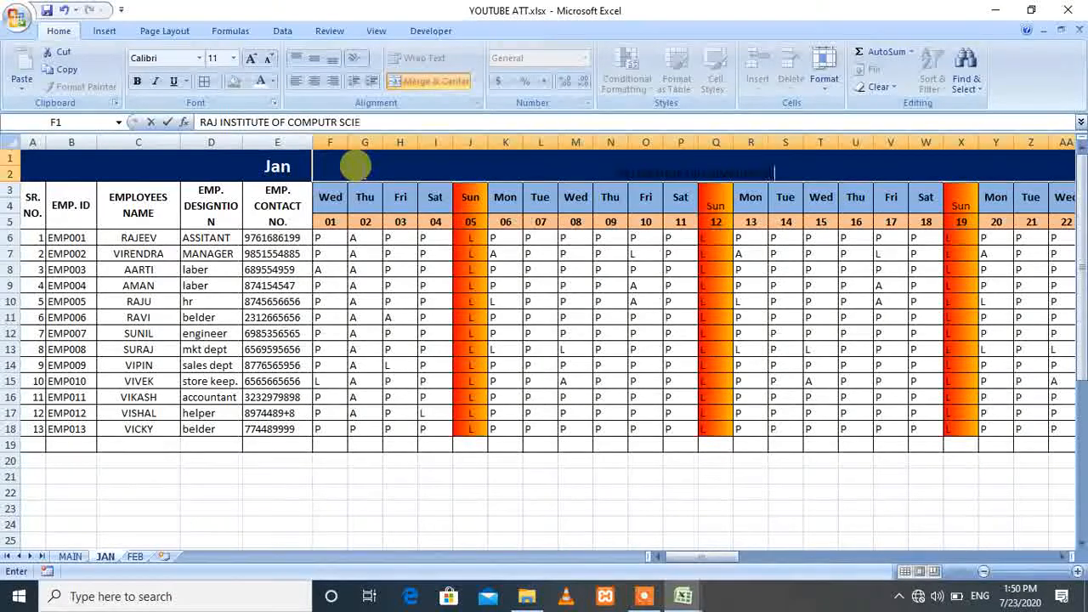
{"action": "type", "text": "NCE"}
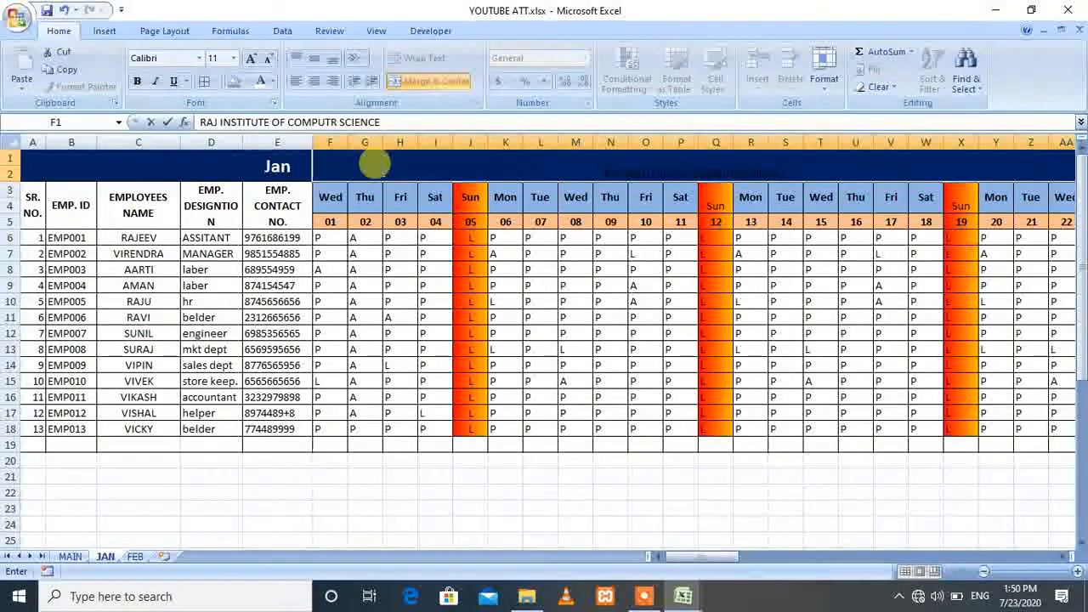
{"action": "left_click", "coordinate": [374, 164]}
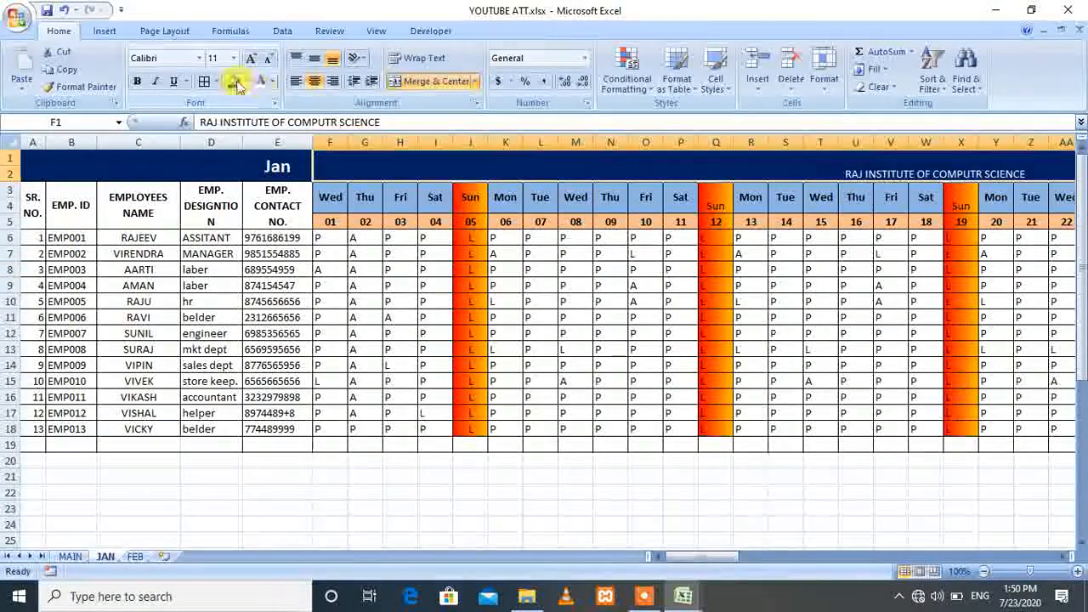
Step: Format the institute title in F1 as bold, 20 pt text in the AvantGarde Md BT font
{"action": "left_click", "coordinate": [252, 57]}
{"action": "left_click", "coordinate": [253, 58]}
{"action": "left_click", "coordinate": [253, 58]}
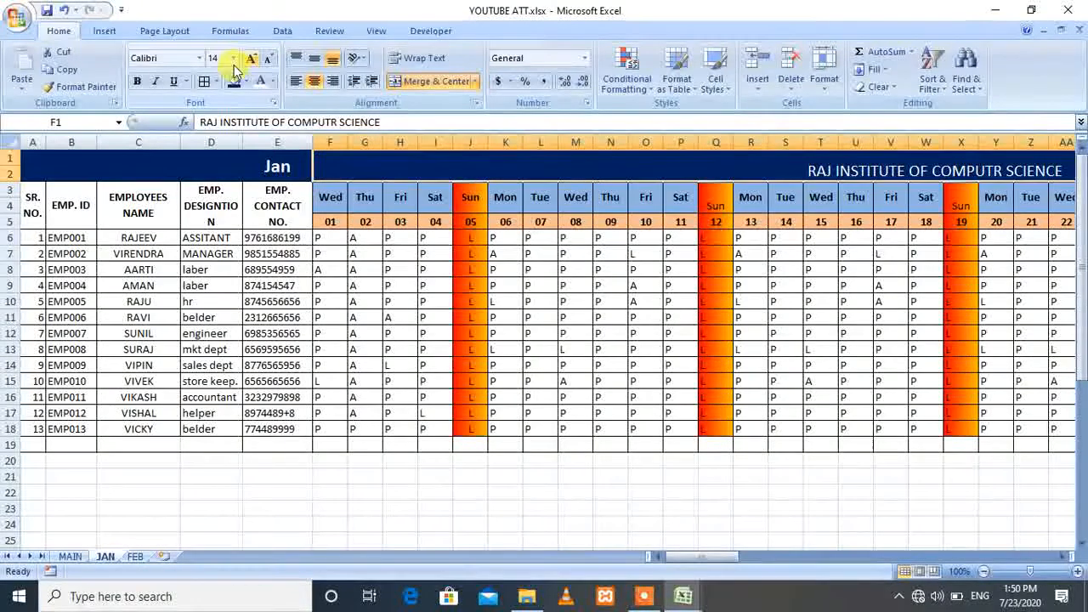
{"action": "left_click", "coordinate": [137, 81]}
{"action": "left_click", "coordinate": [252, 58]}
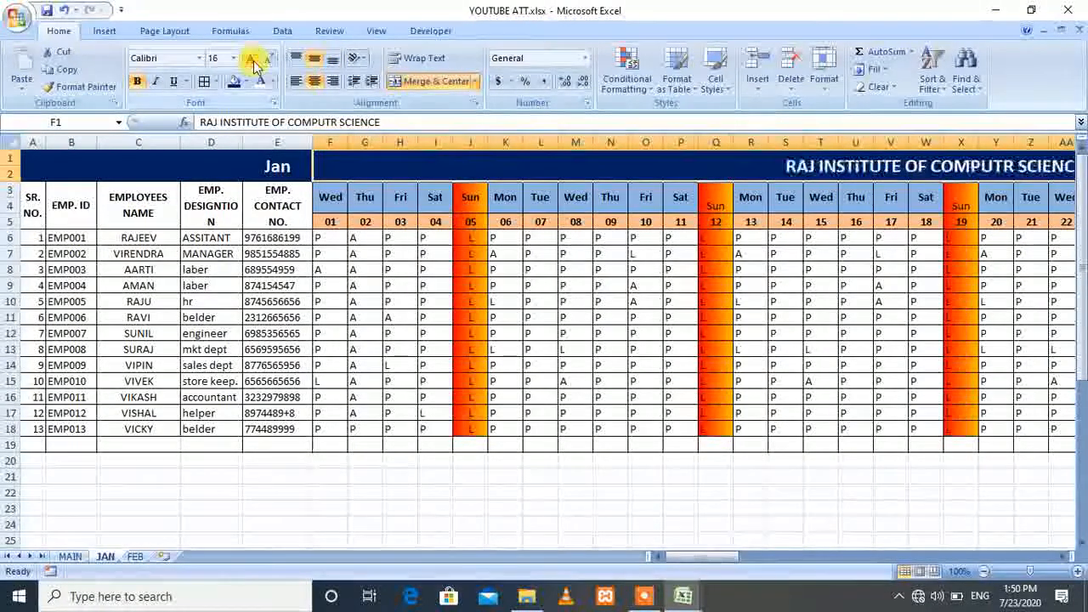
{"action": "left_click", "coordinate": [252, 58]}
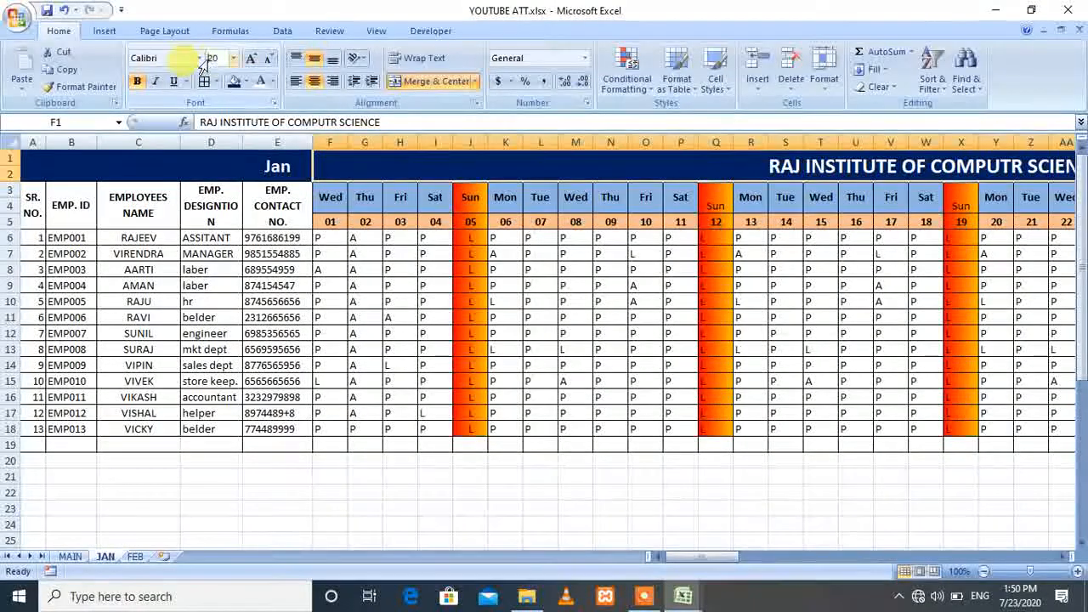
{"action": "left_click", "coordinate": [201, 59]}
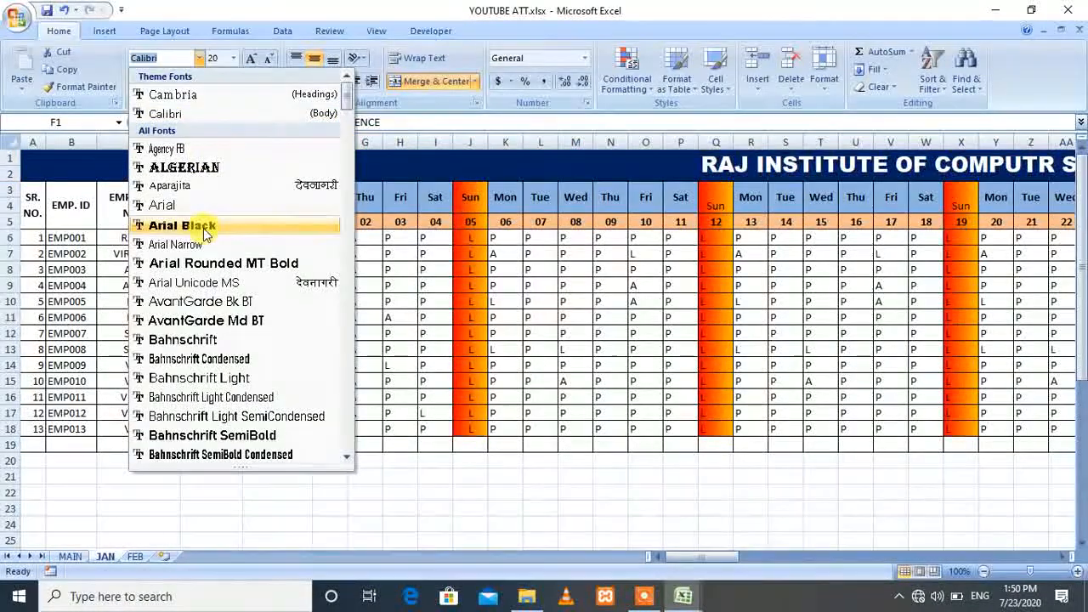
{"action": "left_click", "coordinate": [219, 323]}
{"action": "left_click", "coordinate": [563, 365]}
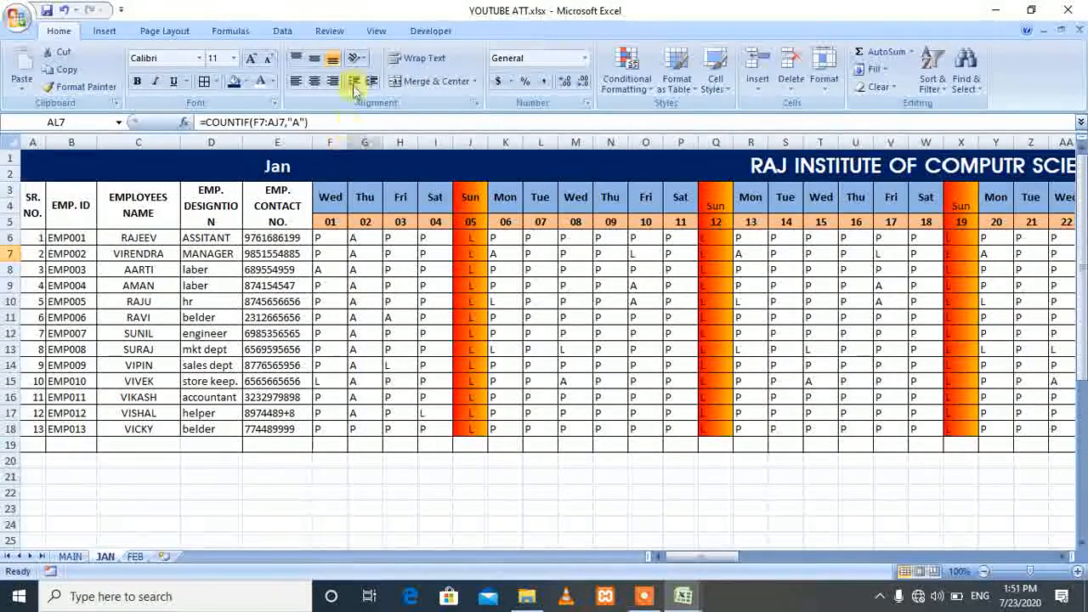
Step: Freeze the panes at column F so that the employee detail columns A to E stay in place
{"action": "scroll", "coordinate": [347, 37], "scroll_direction": "down", "scroll_amount": 4}
{"action": "scroll", "coordinate": [352, 36], "scroll_direction": "down", "scroll_amount": 1}
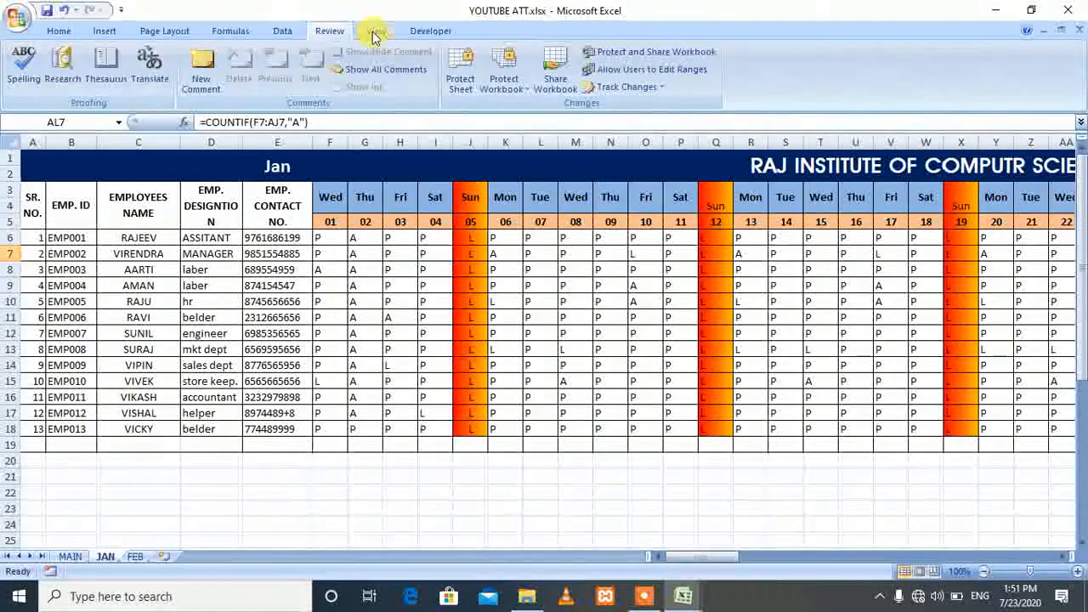
{"action": "left_click", "coordinate": [379, 37]}
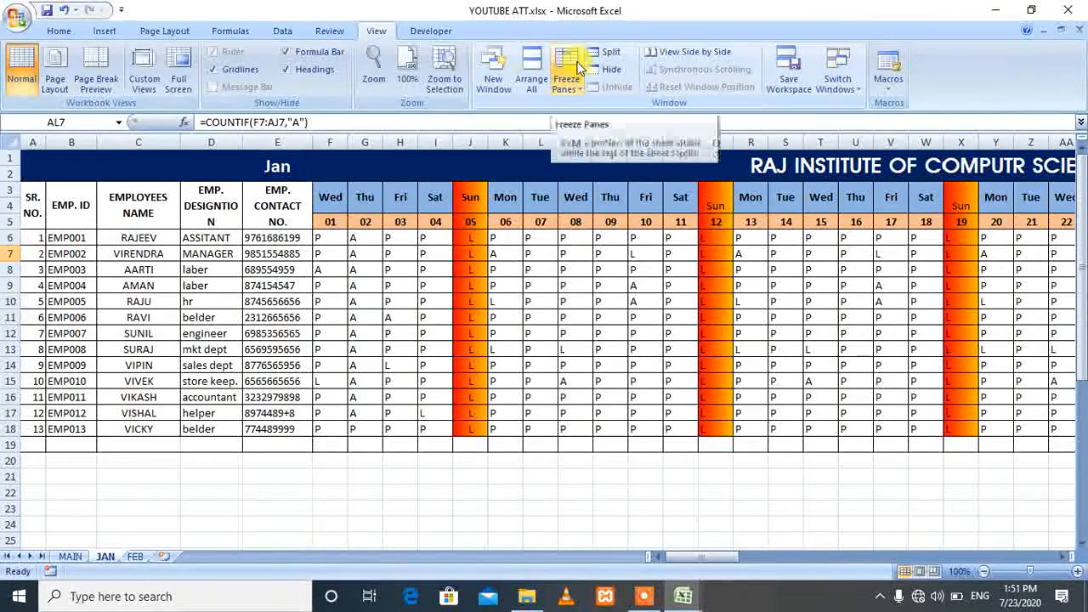
{"action": "left_click", "coordinate": [572, 90]}
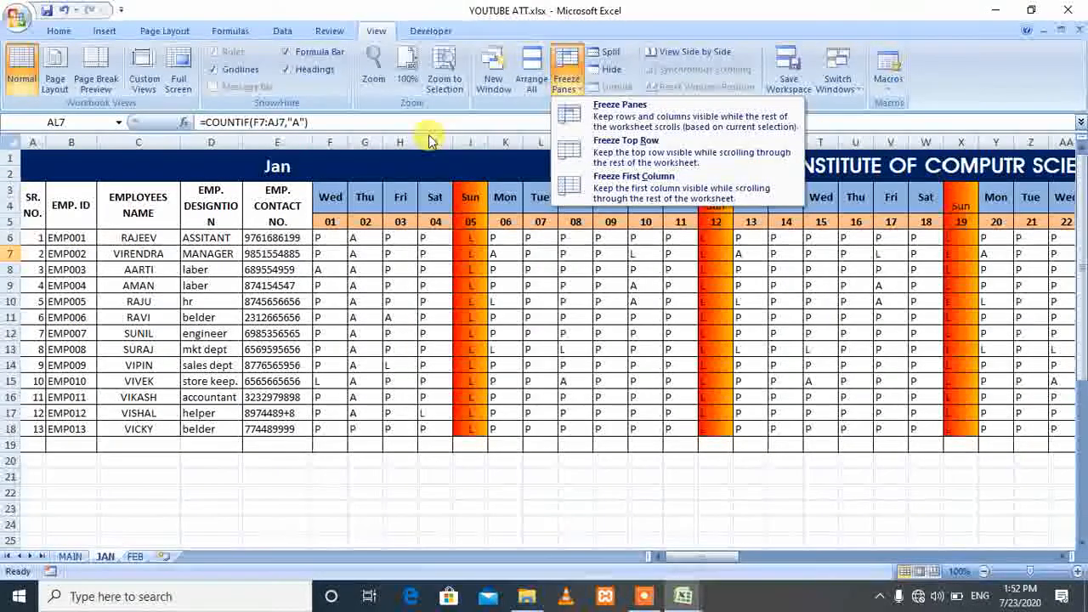
{"action": "left_click", "coordinate": [369, 136]}
{"action": "left_click_drag", "start_coordinate": [337, 150], "coordinate": [338, 136]}
{"action": "left_click", "coordinate": [337, 136]}
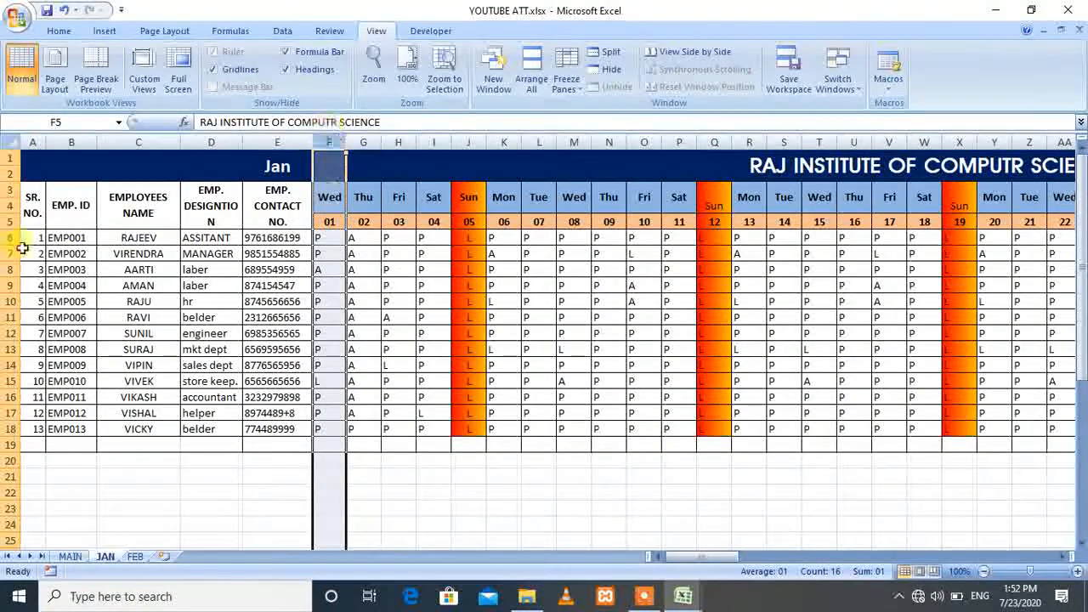
{"action": "left_click", "coordinate": [12, 238]}
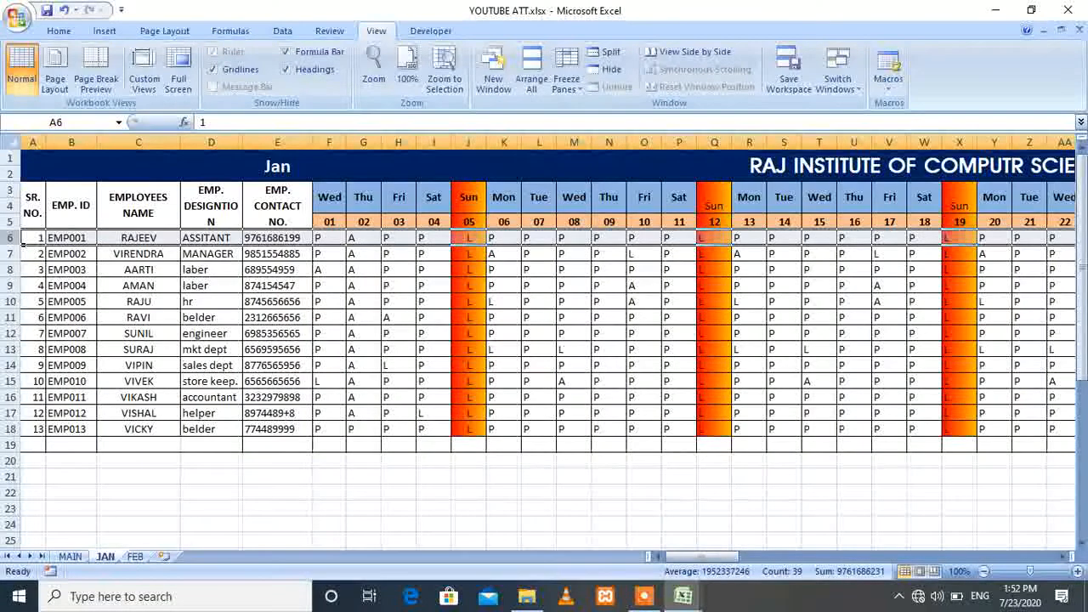
{"action": "left_click", "coordinate": [356, 137]}
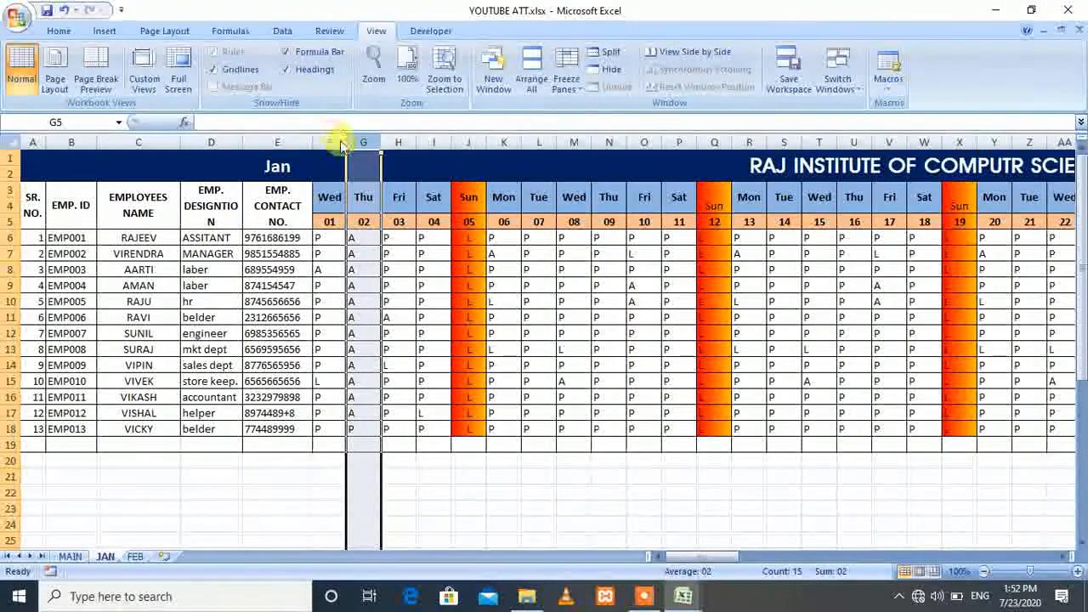
{"action": "left_click", "coordinate": [337, 138]}
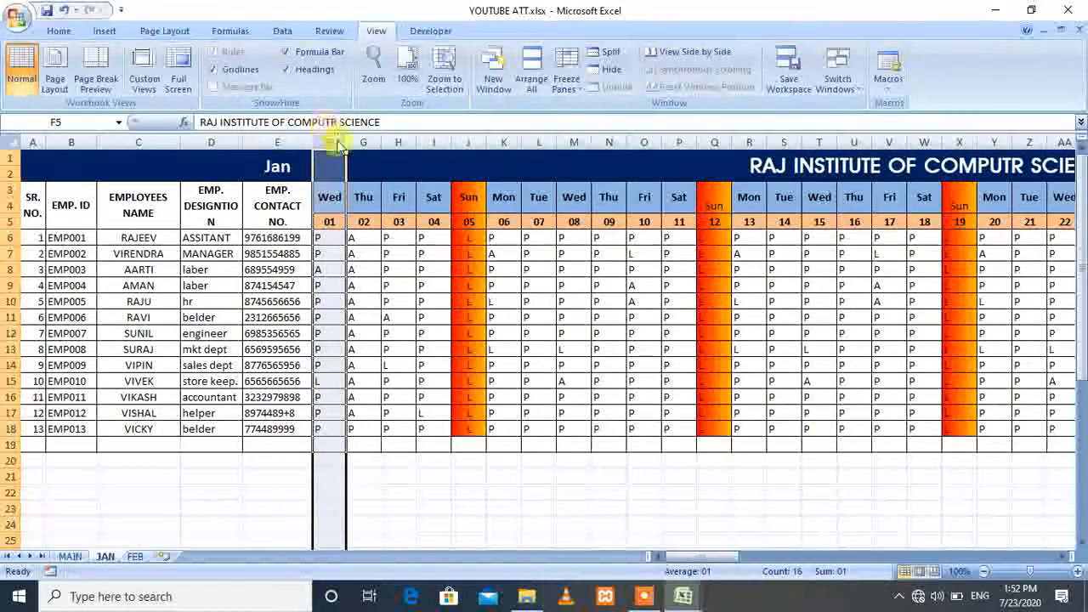
{"action": "left_click", "coordinate": [566, 68]}
{"action": "left_click", "coordinate": [616, 117]}
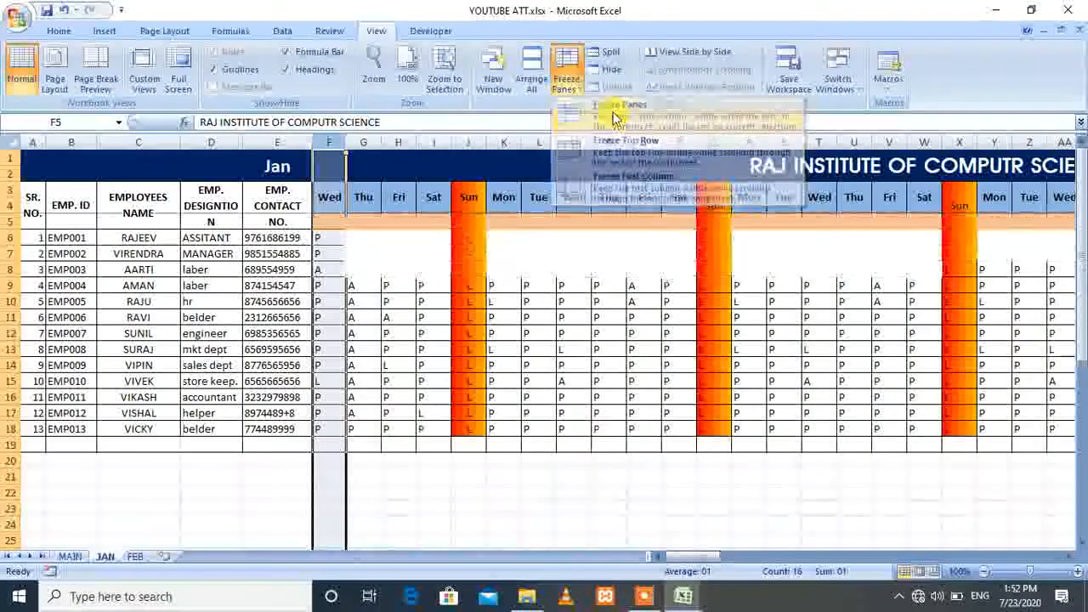
Step: Look across the day and total columns and back to check how the frozen employee columns behave
{"action": "left_click", "coordinate": [863, 508]}
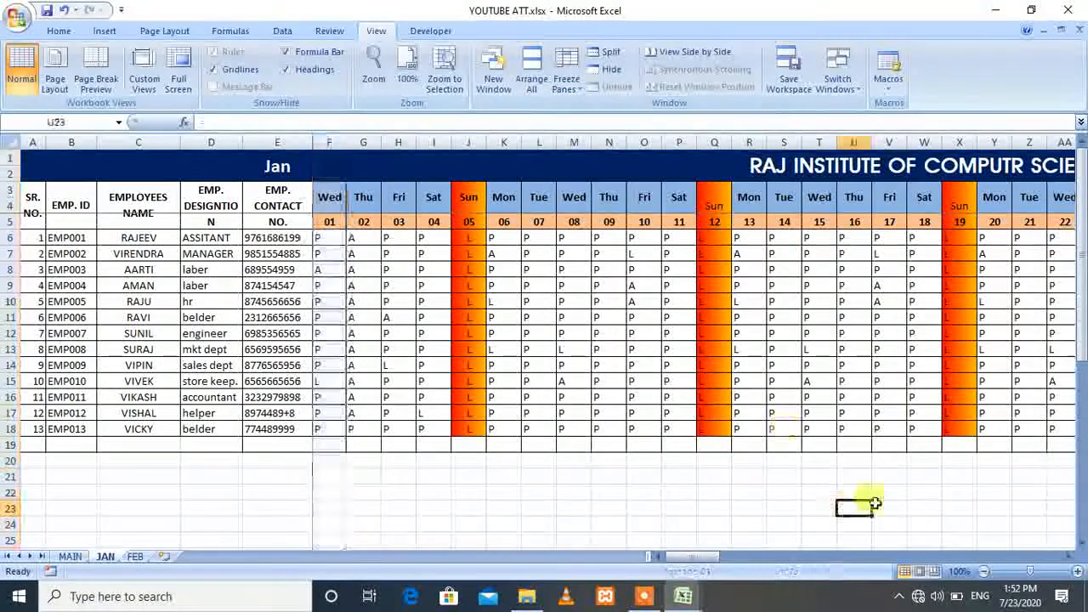
{"action": "left_click", "coordinate": [961, 556]}
{"action": "left_click", "coordinate": [961, 557]}
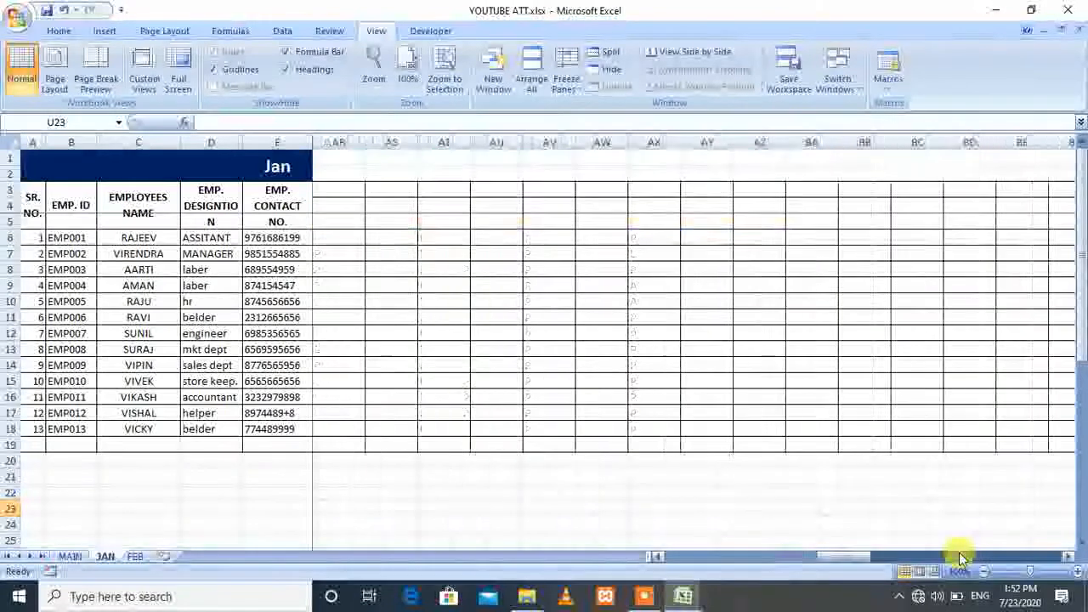
{"action": "left_click", "coordinate": [1041, 556]}
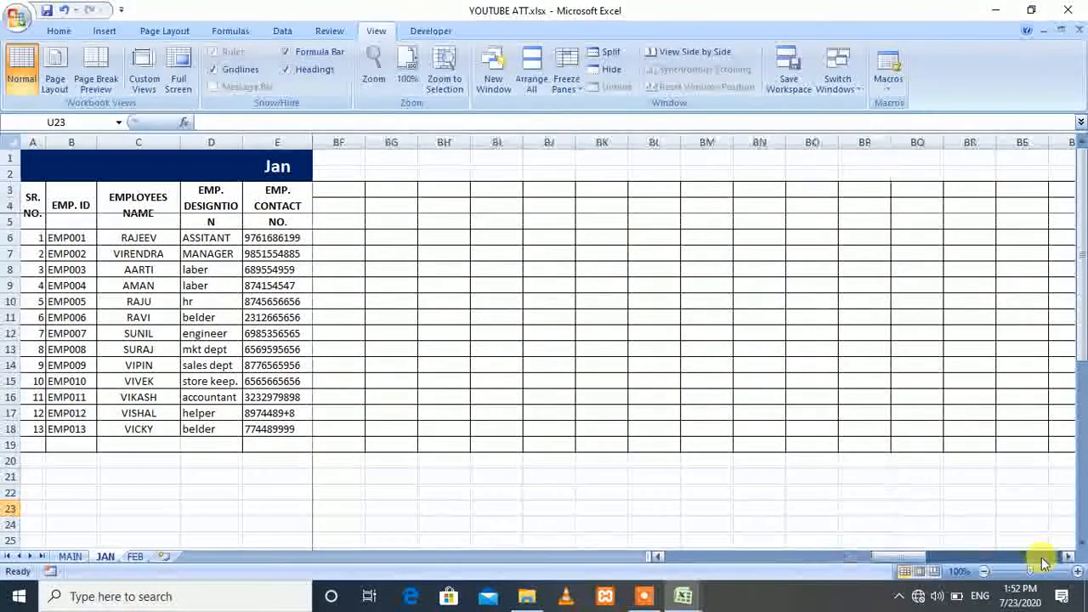
{"action": "left_click", "coordinate": [1041, 557]}
{"action": "left_click", "coordinate": [1041, 557]}
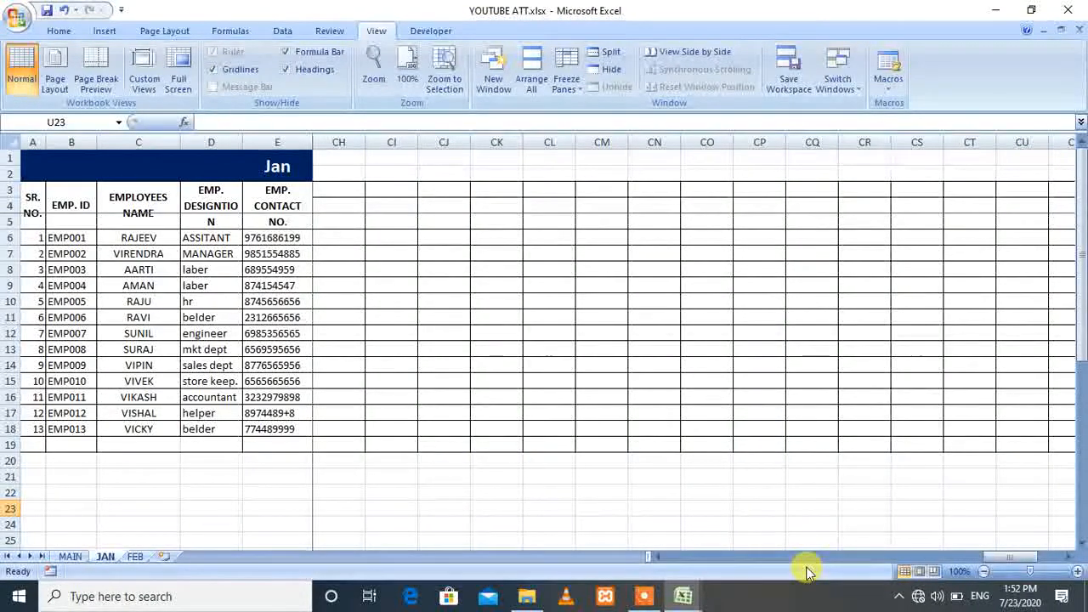
{"action": "left_click", "coordinate": [721, 558]}
{"action": "left_click", "coordinate": [722, 559]}
{"action": "left_click", "coordinate": [722, 559]}
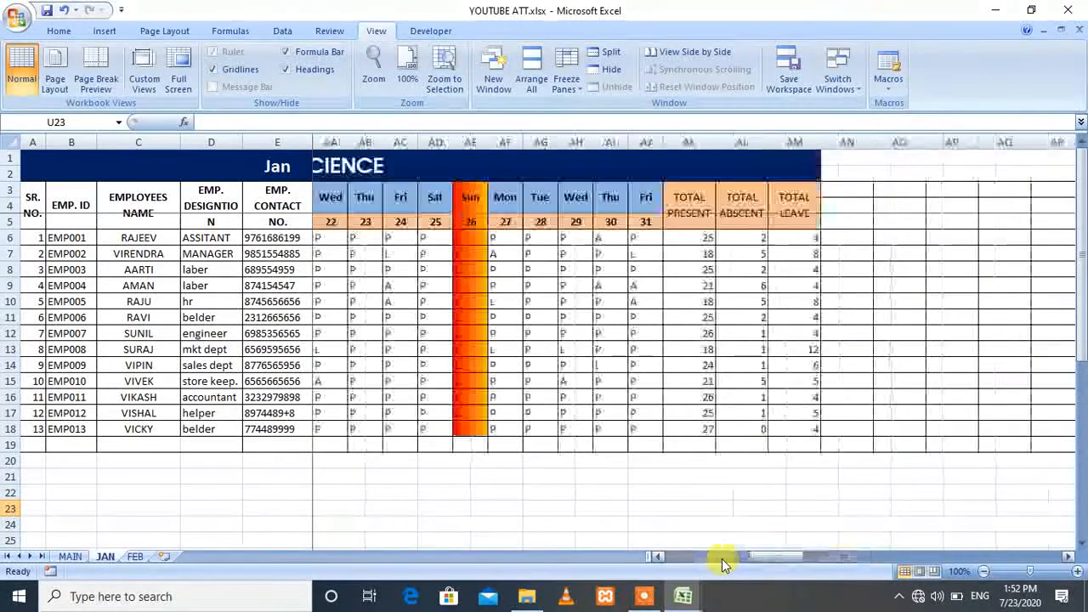
{"action": "left_click", "coordinate": [680, 559]}
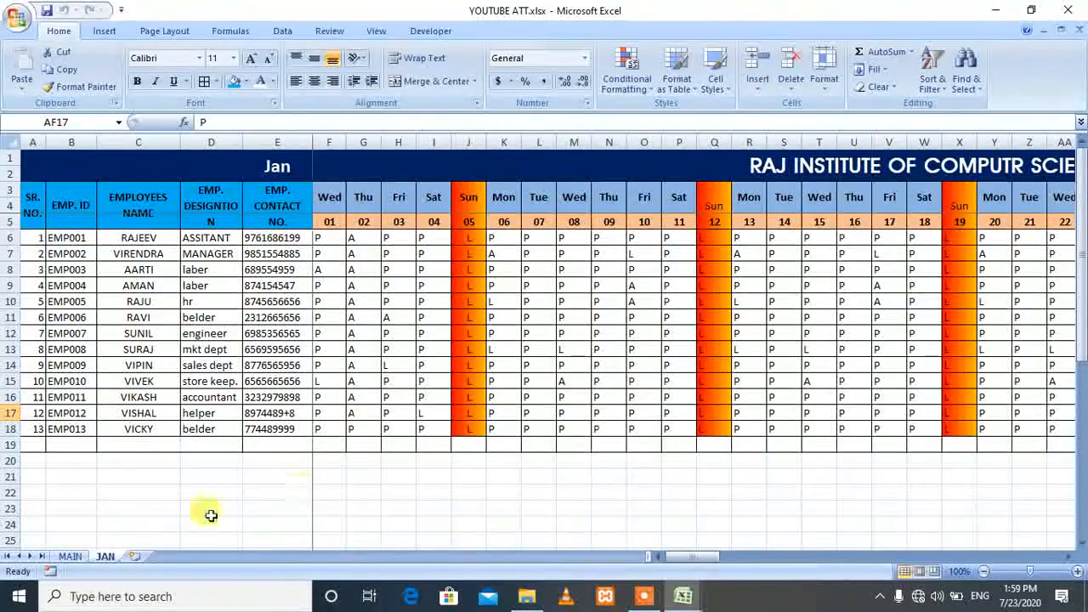
Step: Create a copy of the JAN sheet at the end of the workbook
{"action": "right_click", "coordinate": [105, 559]}
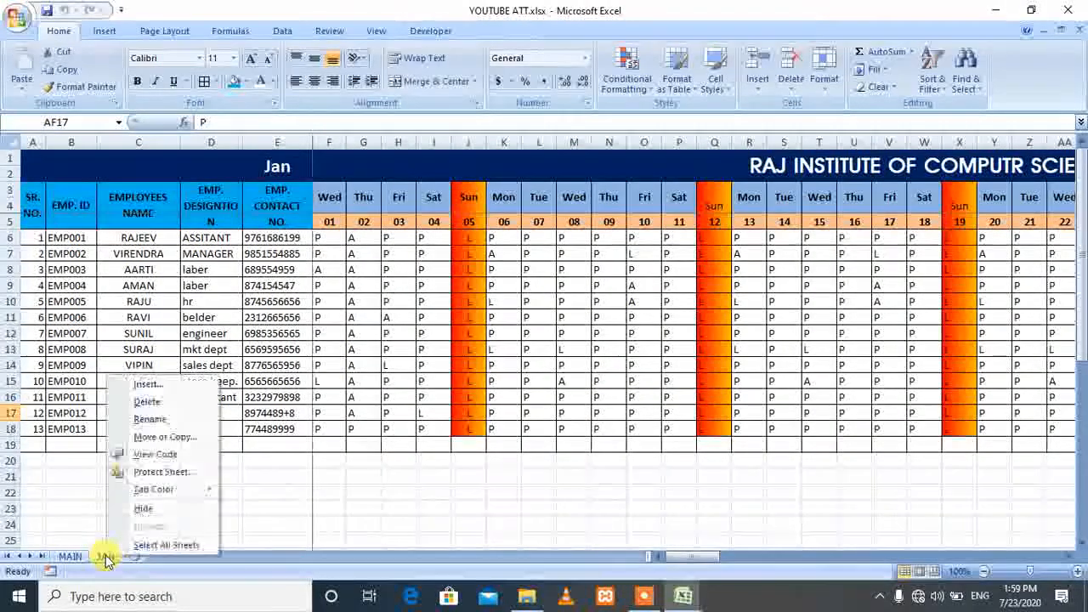
{"action": "left_click", "coordinate": [178, 437]}
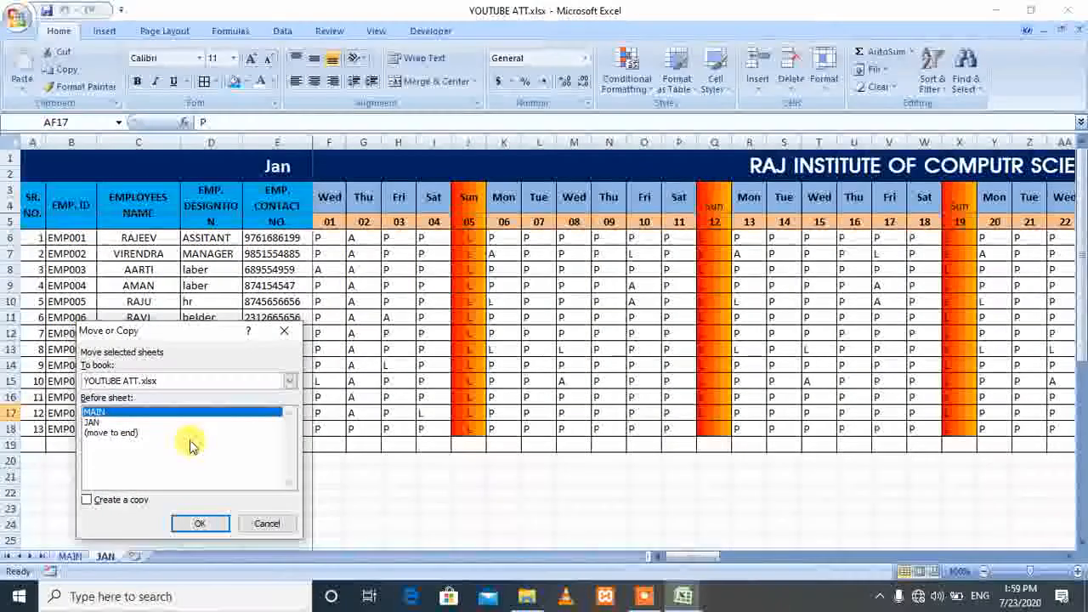
{"action": "left_click", "coordinate": [136, 434]}
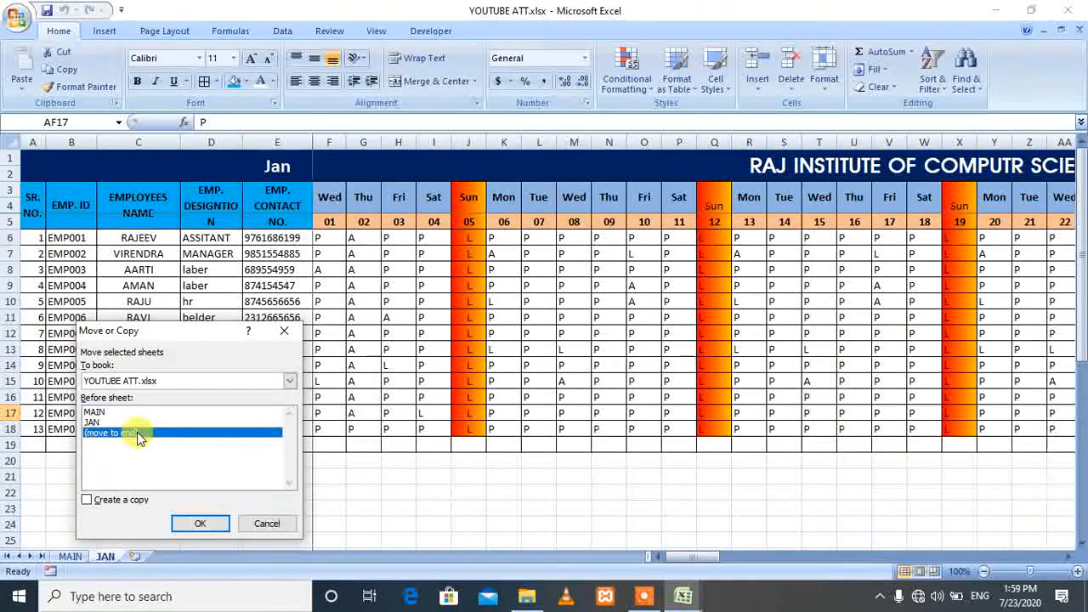
{"action": "left_click", "coordinate": [88, 501]}
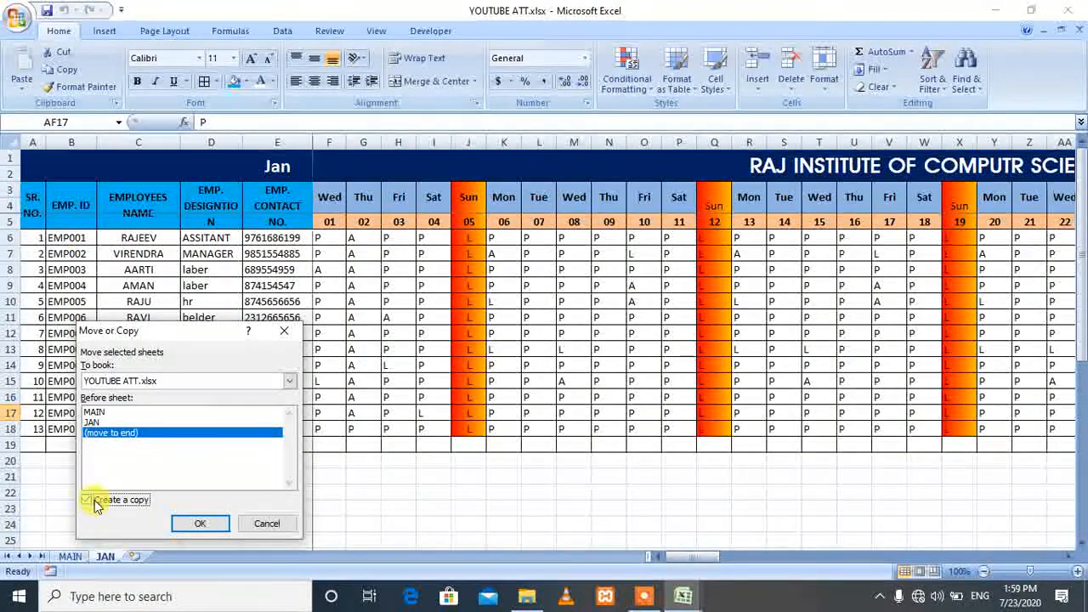
{"action": "left_click", "coordinate": [204, 522]}
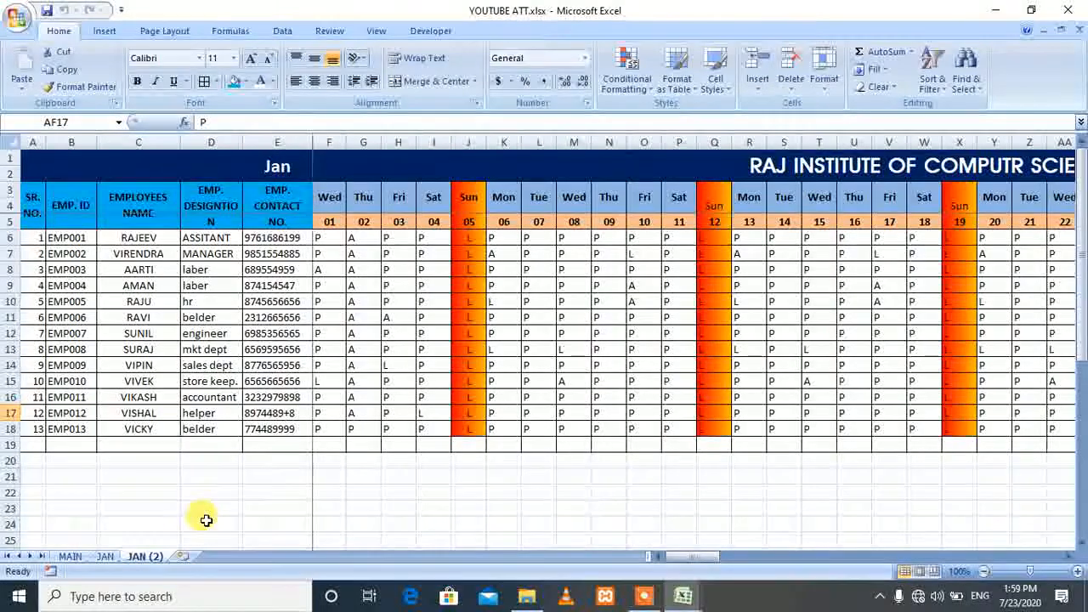
Step: Create another copy at the end of the workbook, this time from the JAN (2) sheet
{"action": "right_click", "coordinate": [152, 558]}
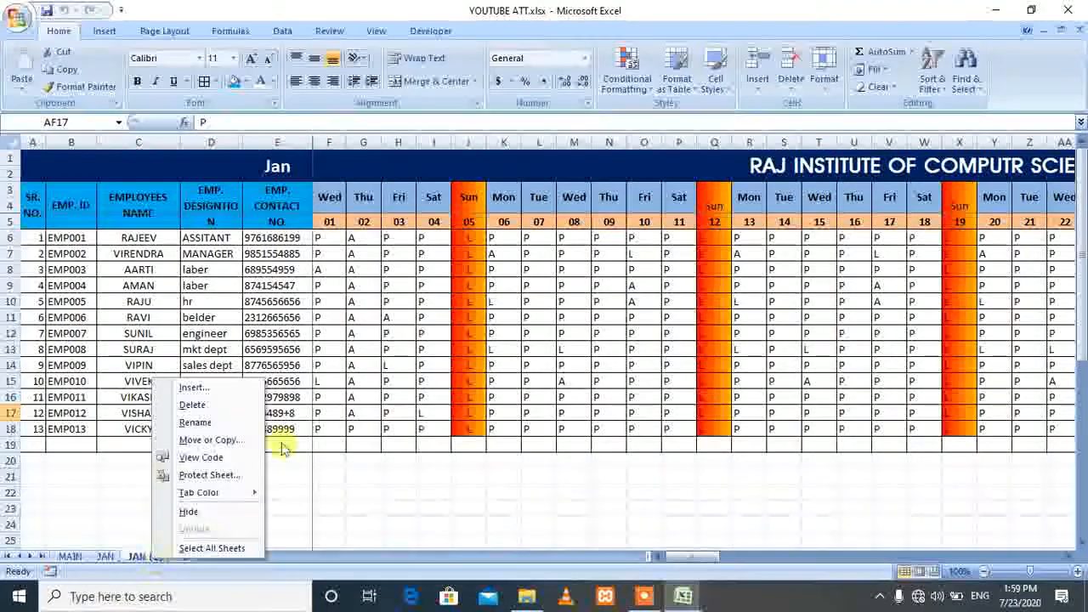
{"action": "left_click", "coordinate": [231, 440]}
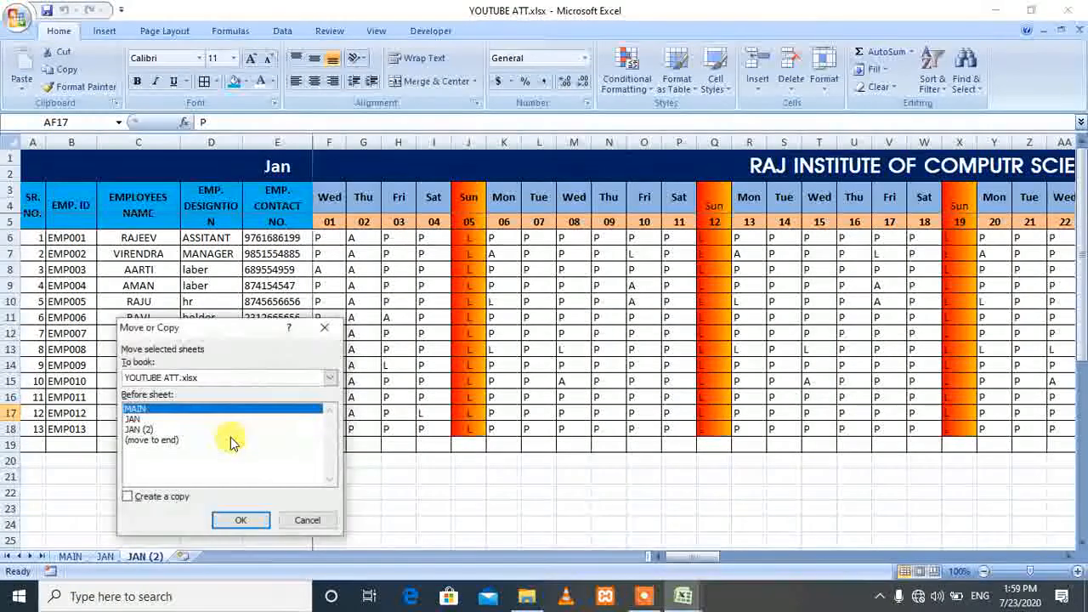
{"action": "left_click", "coordinate": [167, 442]}
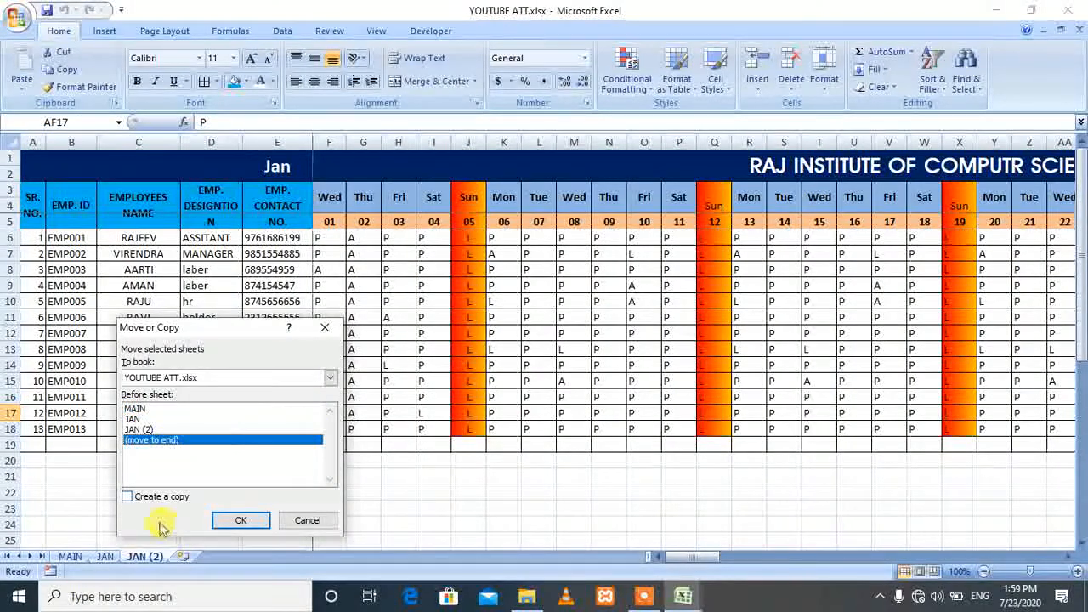
{"action": "left_click", "coordinate": [155, 497]}
{"action": "left_click", "coordinate": [248, 522]}
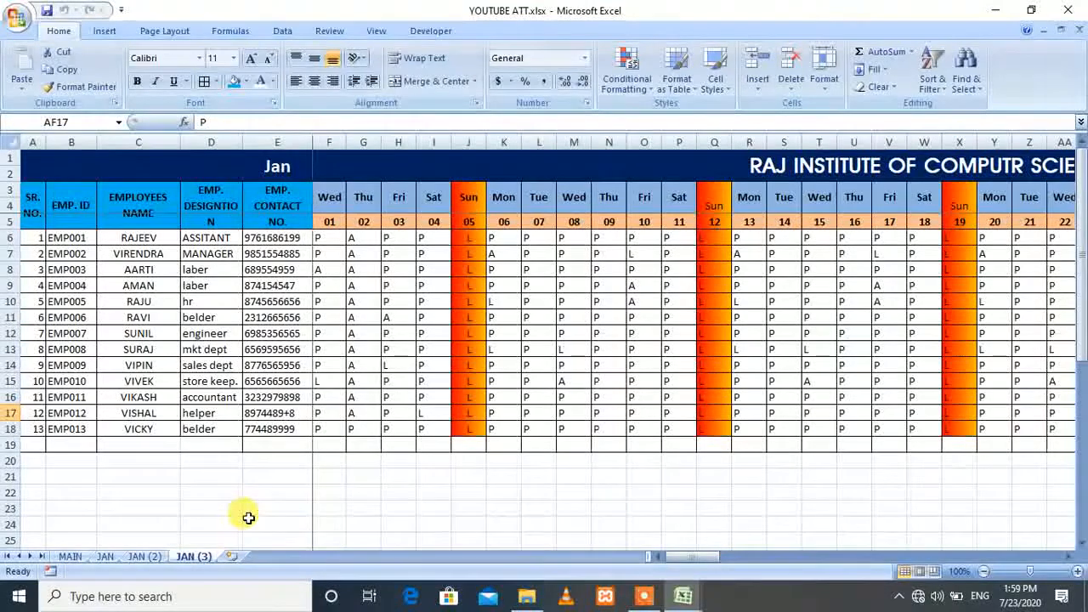
Step: Rename the sheet JAN (2) as FEB and the sheet JAN (3) as MAR
{"action": "right_click", "coordinate": [147, 556]}
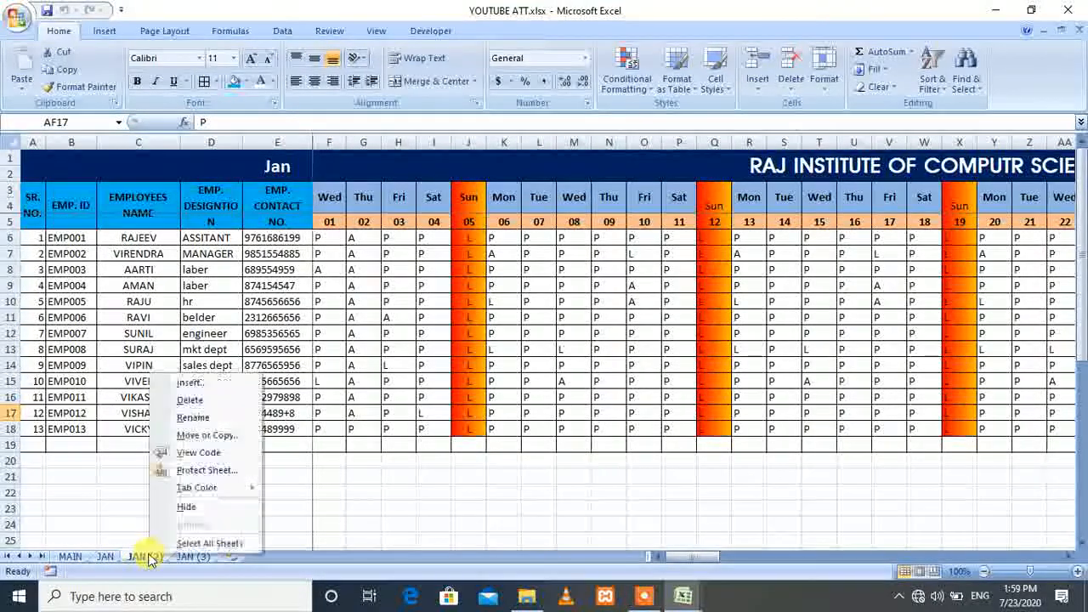
{"action": "left_click", "coordinate": [184, 416]}
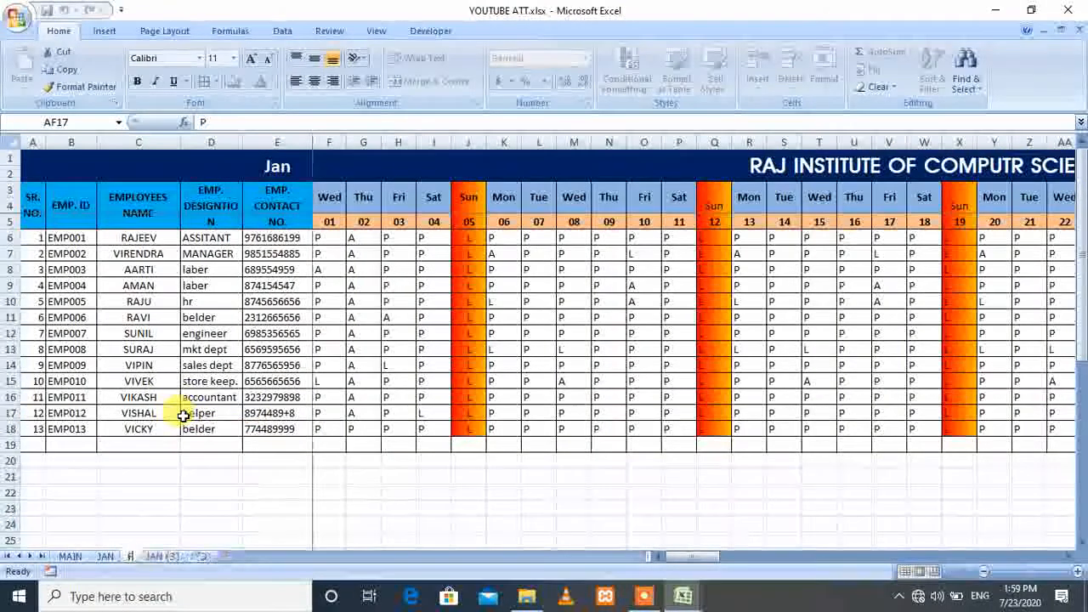
{"action": "type", "text": "FEB"}
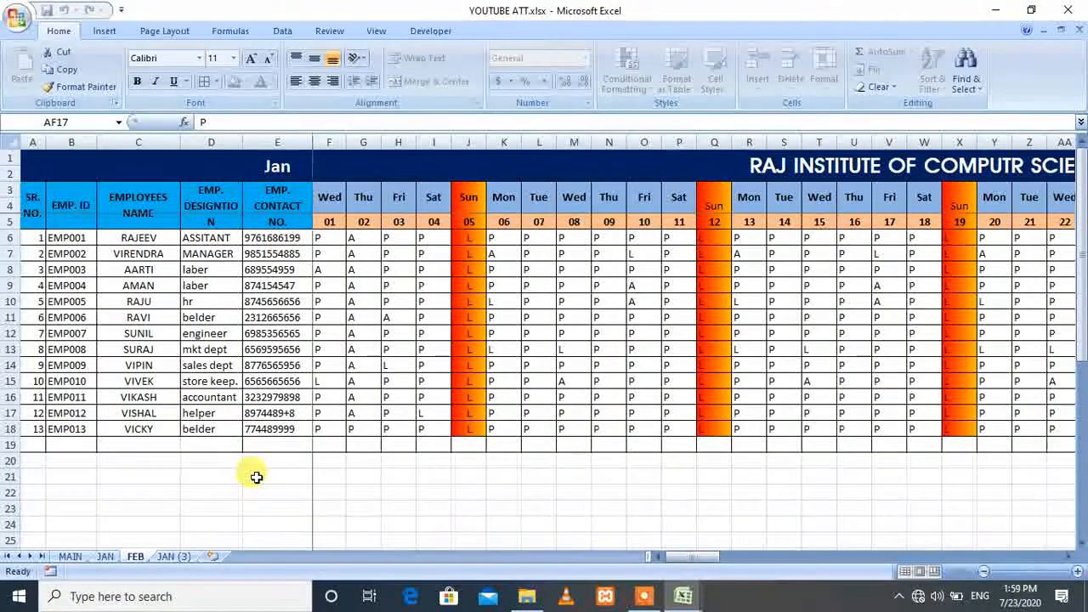
{"action": "right_click", "coordinate": [174, 556]}
{"action": "left_click", "coordinate": [209, 421]}
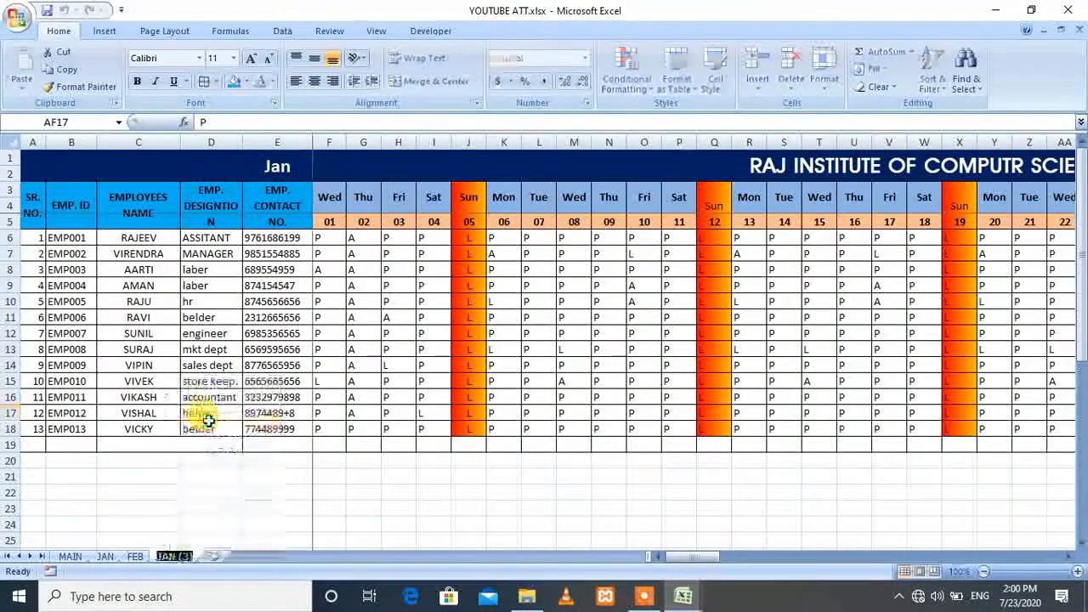
{"action": "type", "text": "MAR"}
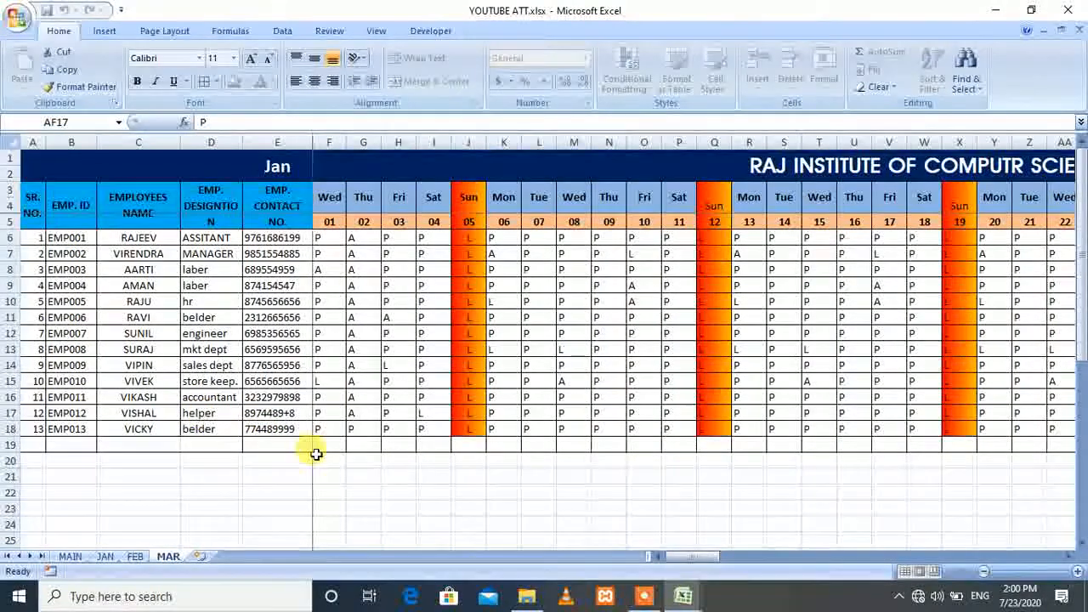
{"action": "left_click", "coordinate": [363, 476]}
Step: Set the month cell E1 on the FEB sheet to 1-Feb-20 from its list of dates
{"action": "left_click", "coordinate": [135, 556]}
{"action": "left_click", "coordinate": [291, 165]}
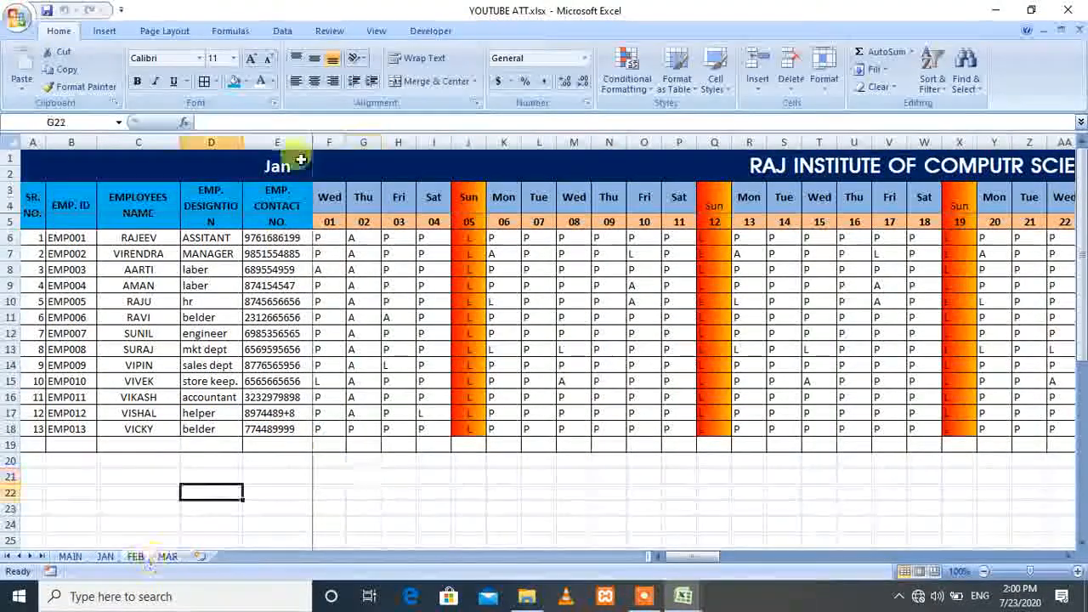
{"action": "left_click", "coordinate": [318, 158]}
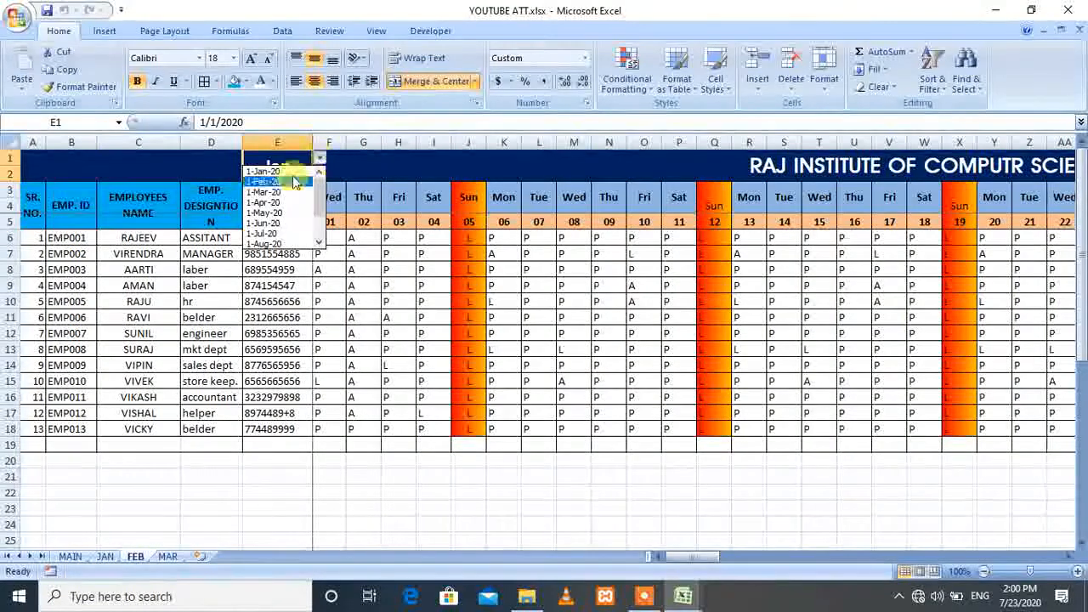
{"action": "left_click", "coordinate": [280, 182]}
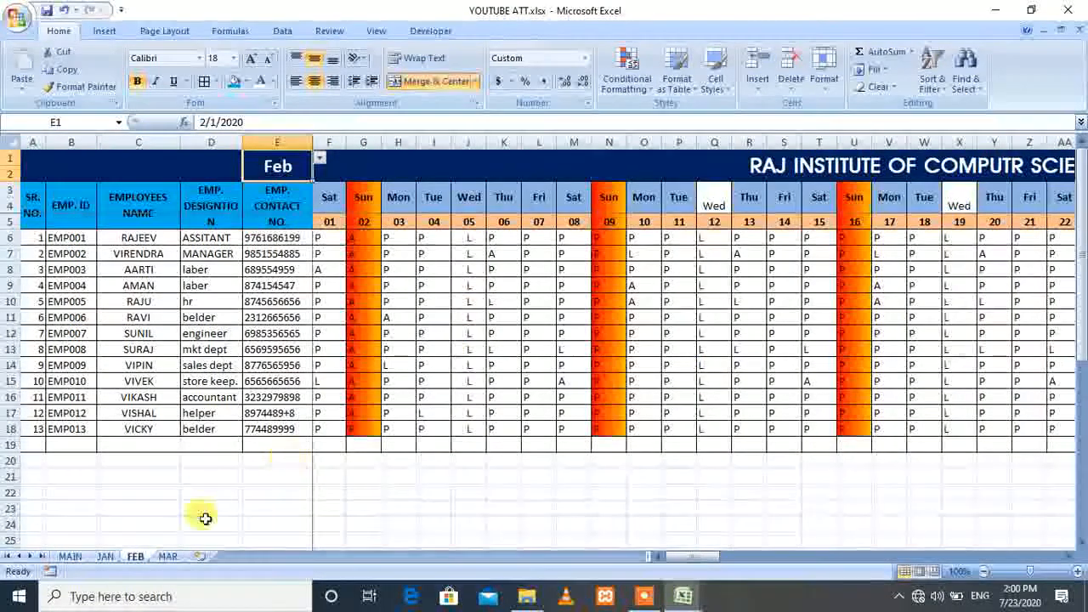
Step: Set the month cell E1 on the MAR sheet to 1-Mar-20 from its list of dates
{"action": "left_click", "coordinate": [166, 556]}
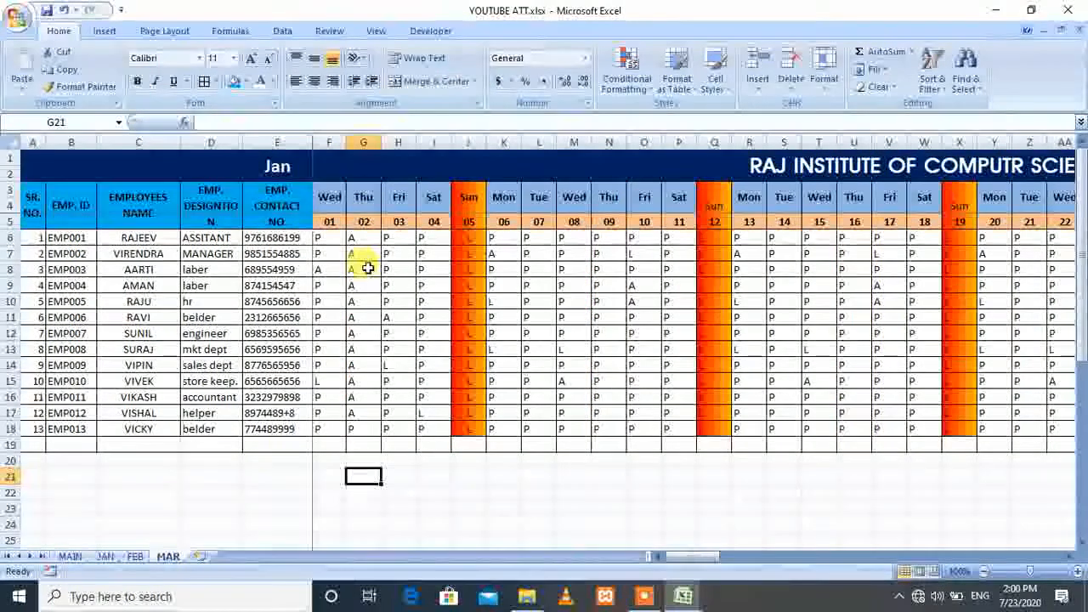
{"action": "left_click", "coordinate": [300, 170]}
{"action": "left_click", "coordinate": [318, 158]}
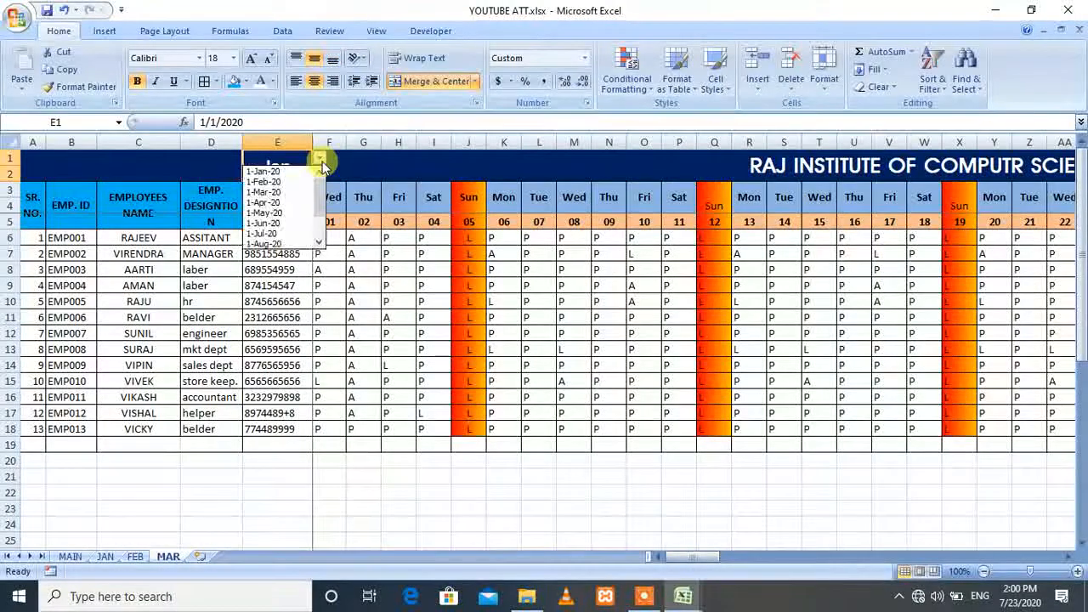
{"action": "left_click", "coordinate": [281, 192]}
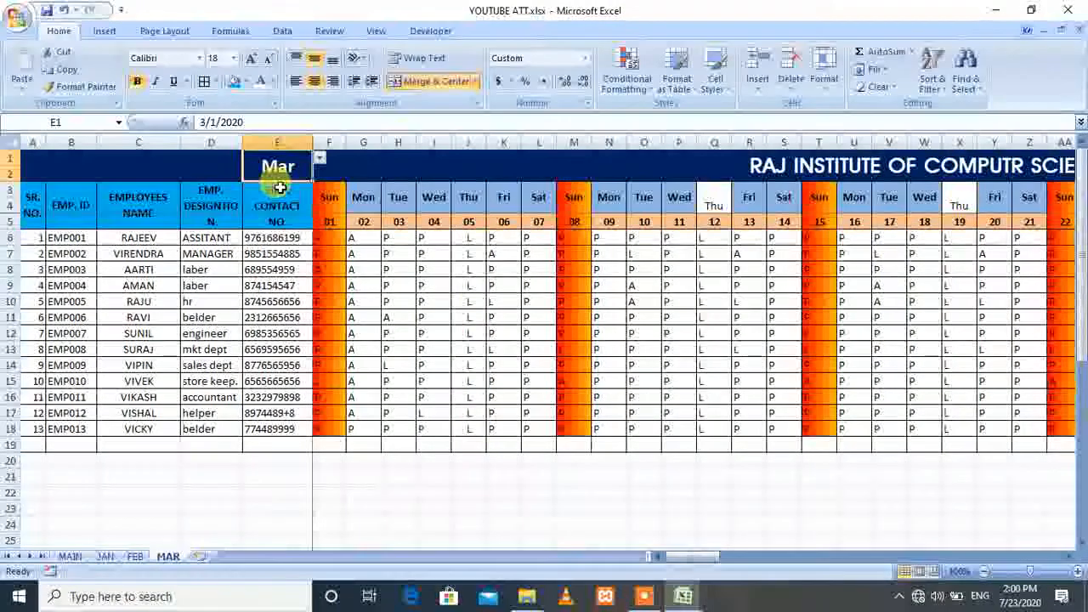
Step: Fill the unshaded weekday header cells above days 12 and 19 on the MAR sheet with blue
{"action": "left_click", "coordinate": [422, 377]}
{"action": "left_click", "coordinate": [712, 204]}
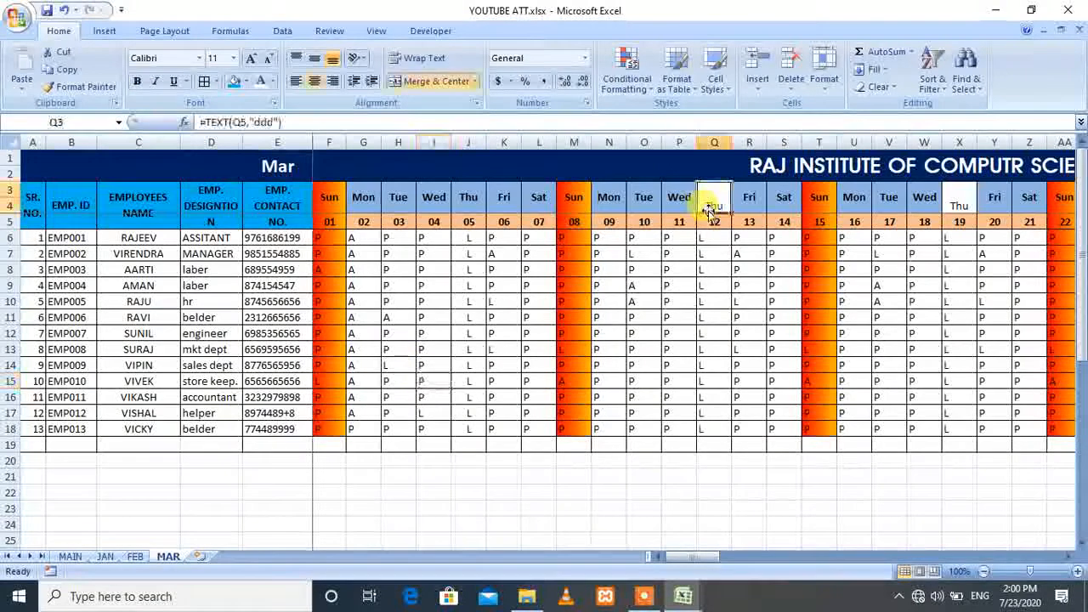
{"action": "key", "text": "ctrl+c"}
{"action": "left_click", "coordinate": [955, 188]}
{"action": "left_click", "coordinate": [235, 83]}
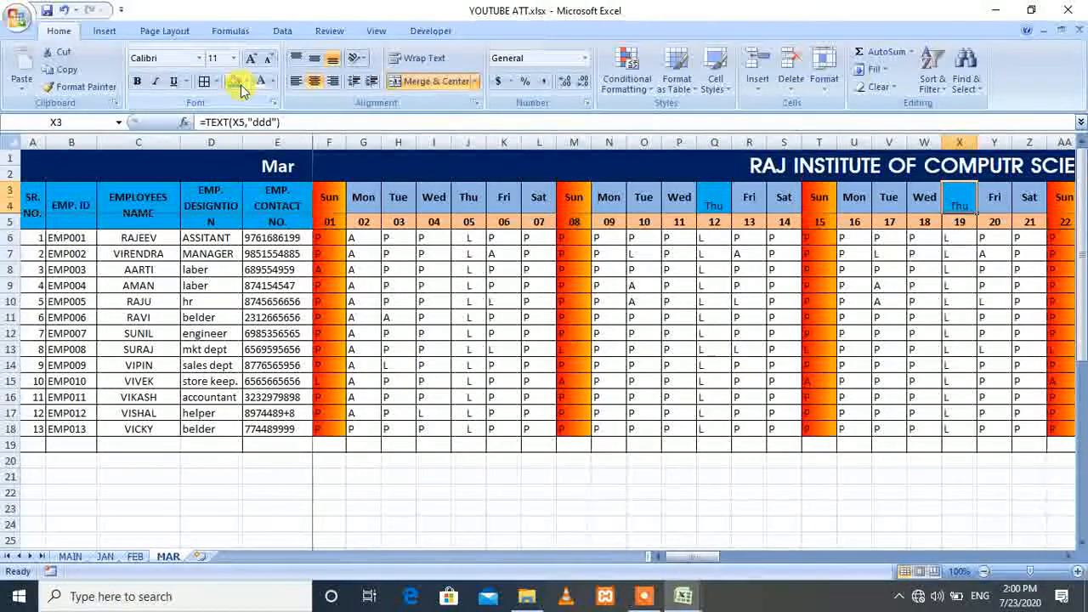
{"action": "left_click", "coordinate": [435, 199]}
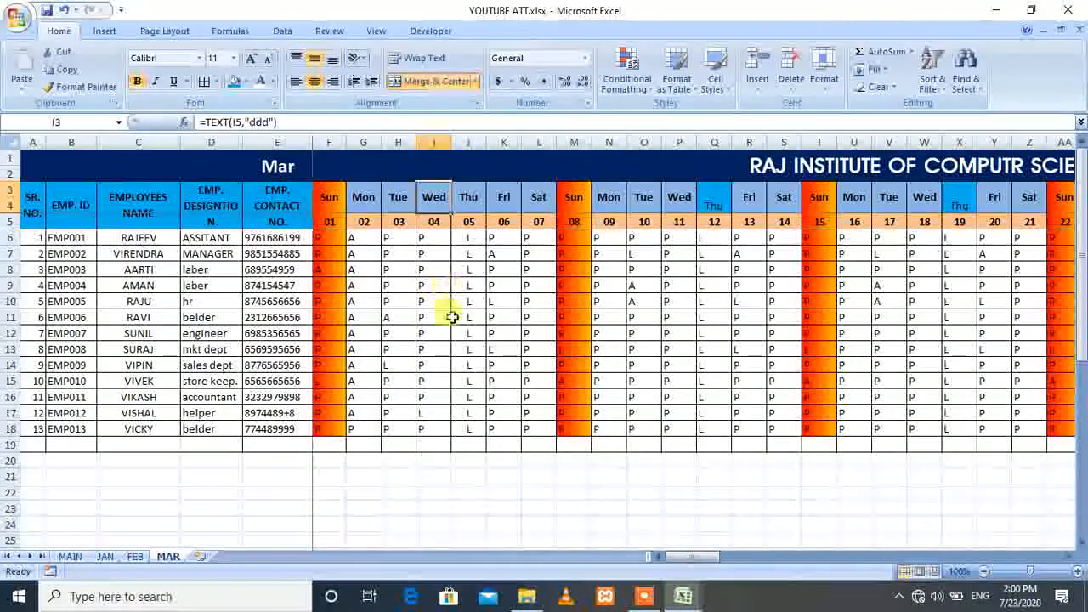
Step: Merge and center the range A1:T3 on the MAIN sheet
{"action": "left_click", "coordinate": [104, 558]}
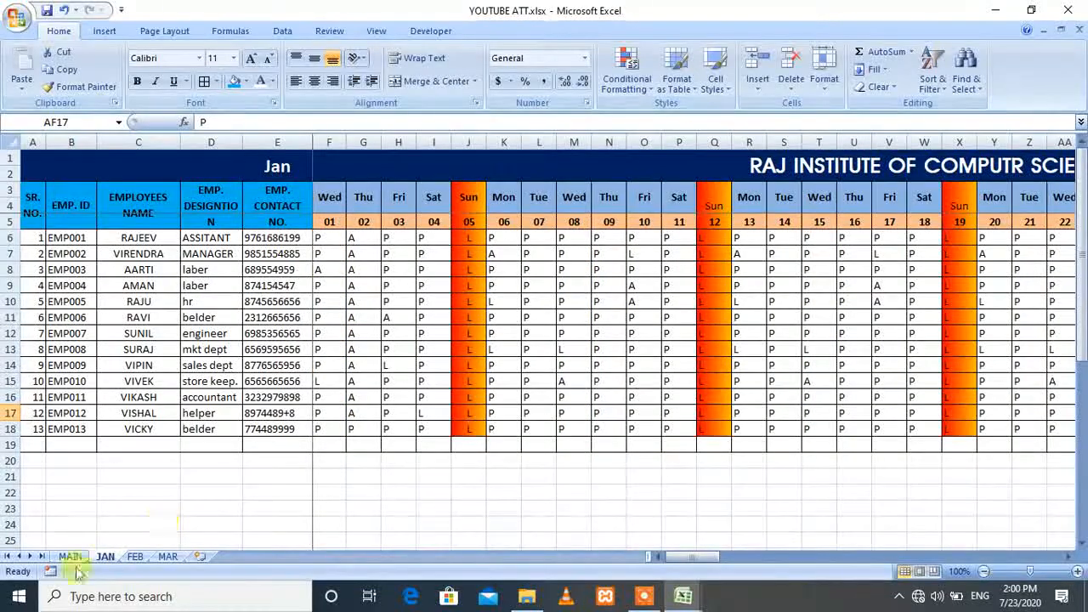
{"action": "left_click", "coordinate": [76, 557]}
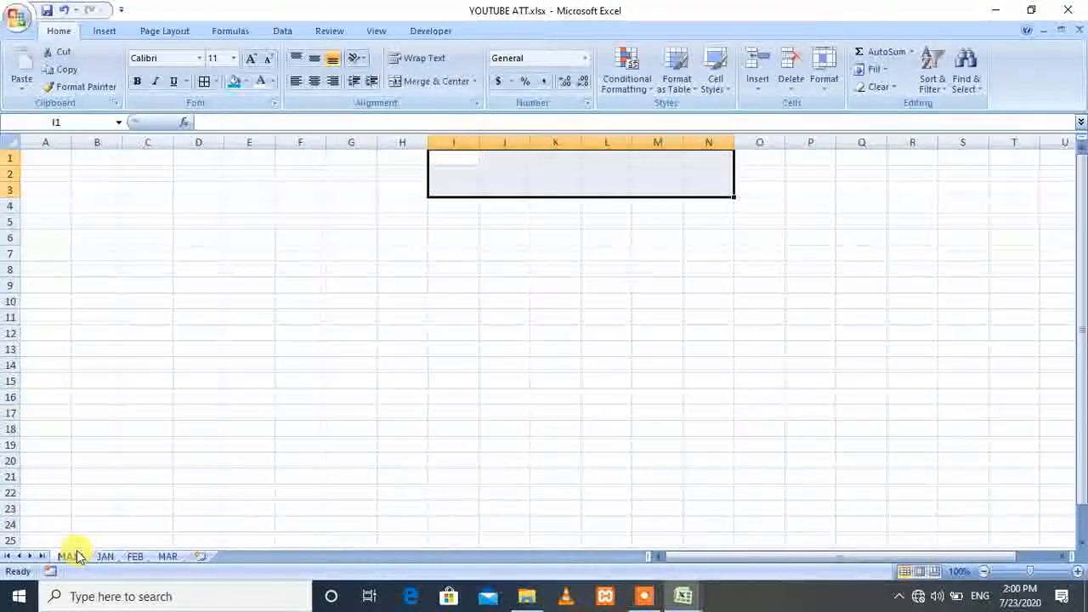
{"action": "left_click", "coordinate": [465, 281]}
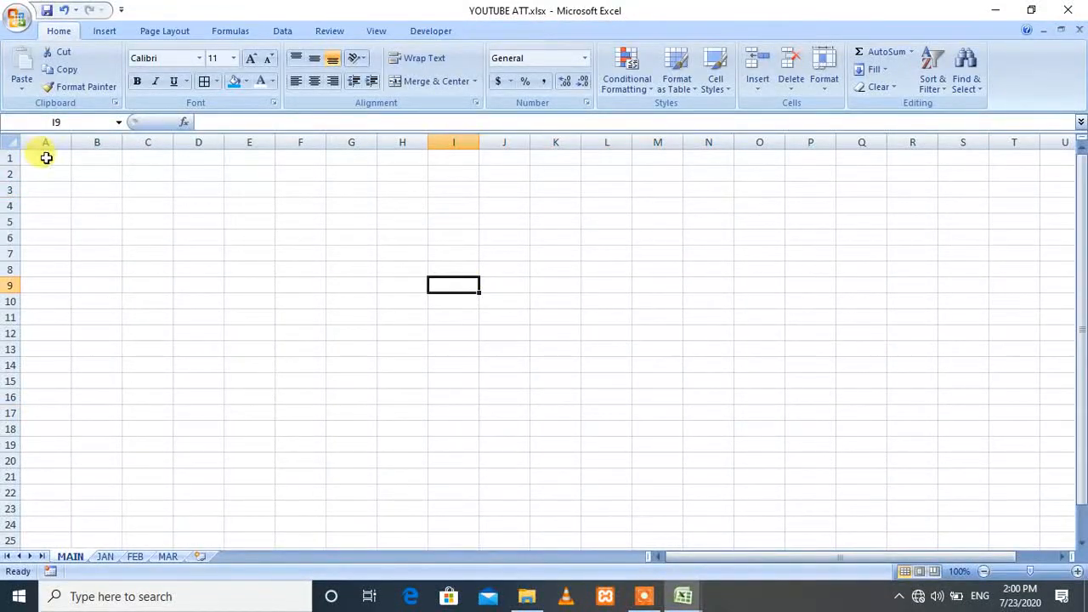
{"action": "left_click_drag", "start_coordinate": [46, 158], "coordinate": [1006, 189]}
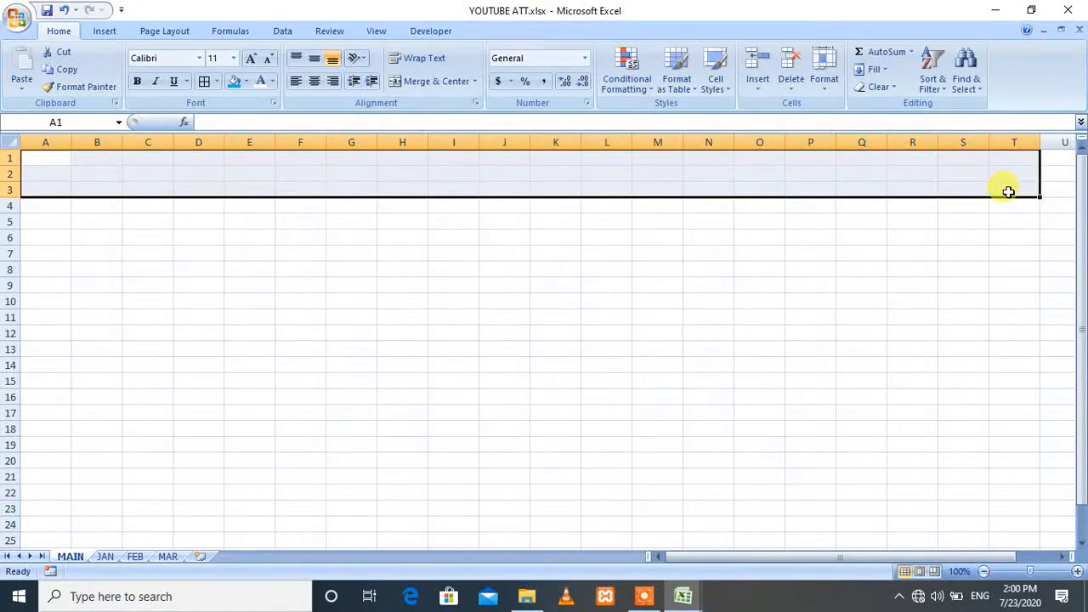
{"action": "left_click", "coordinate": [426, 82]}
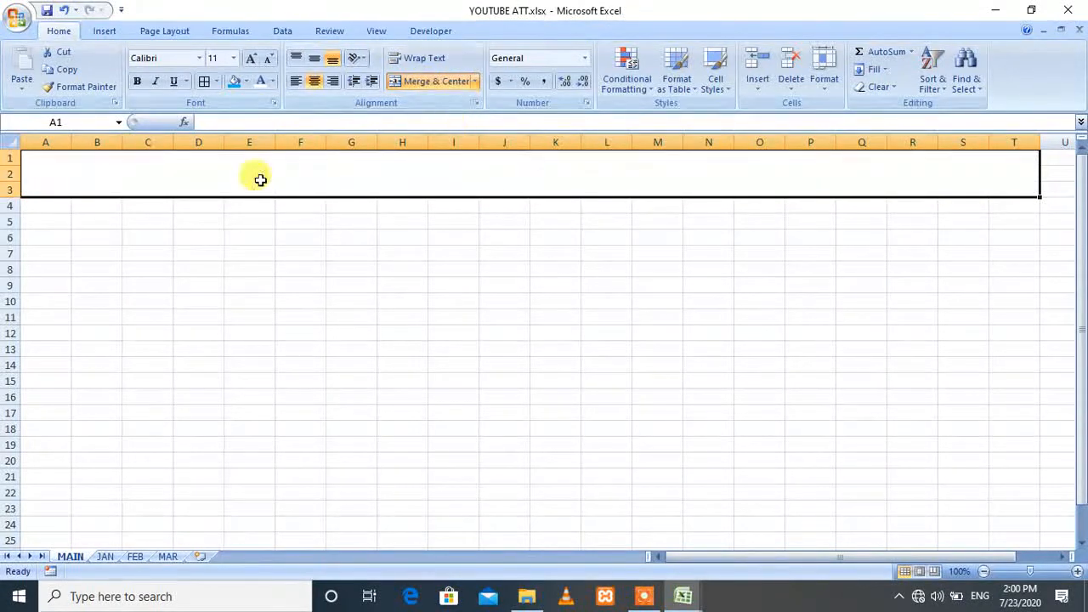
Step: Enter the title RAJEEV INSTITUTE OF COMPUTER SCIENCE in the merged cell at the top of the MAIN sheet
{"action": "double_click", "coordinate": [261, 180]}
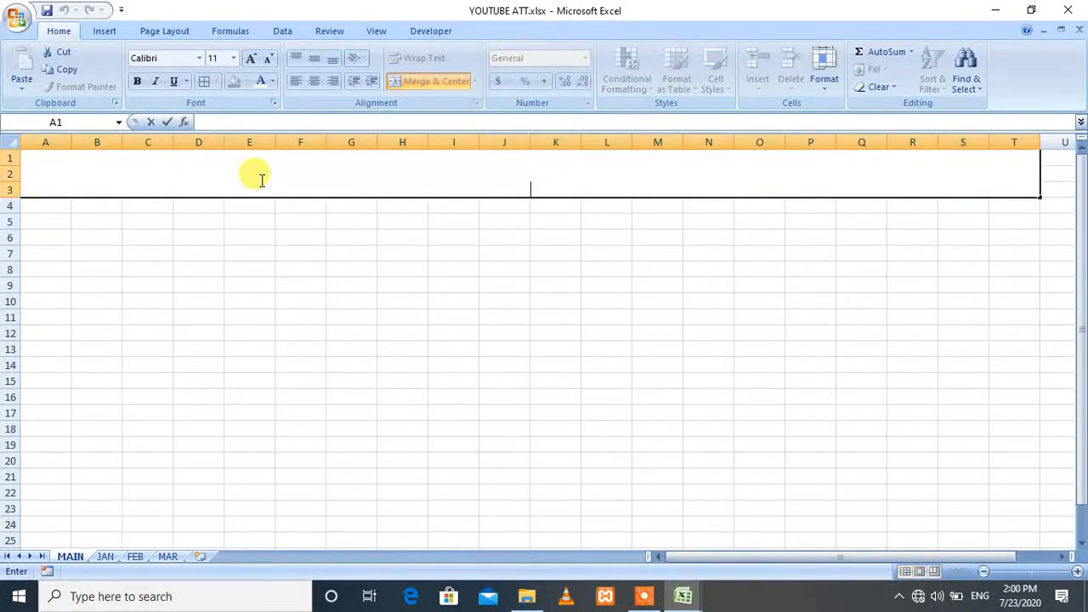
{"action": "type", "text": "RAJEEV INSTIT"}
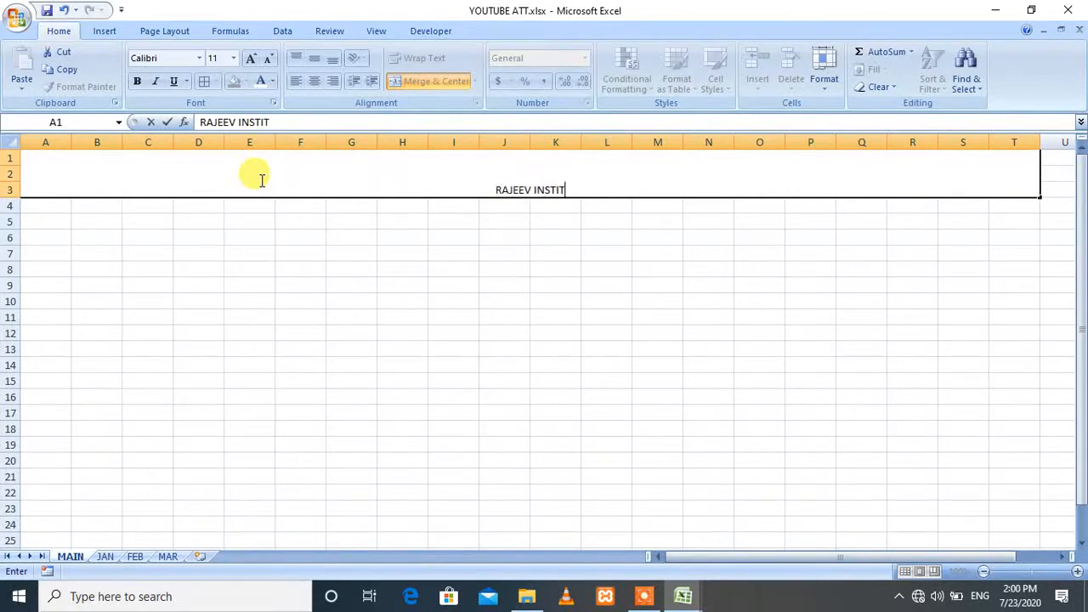
{"action": "type", "text": "UTE"}
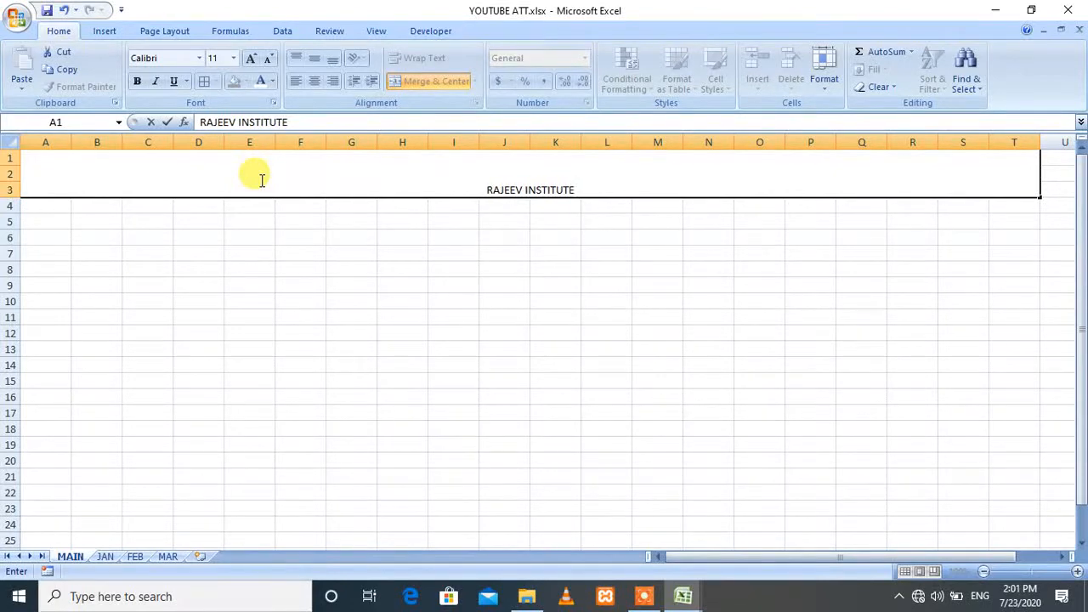
{"action": "type", "text": " OF CPO"}
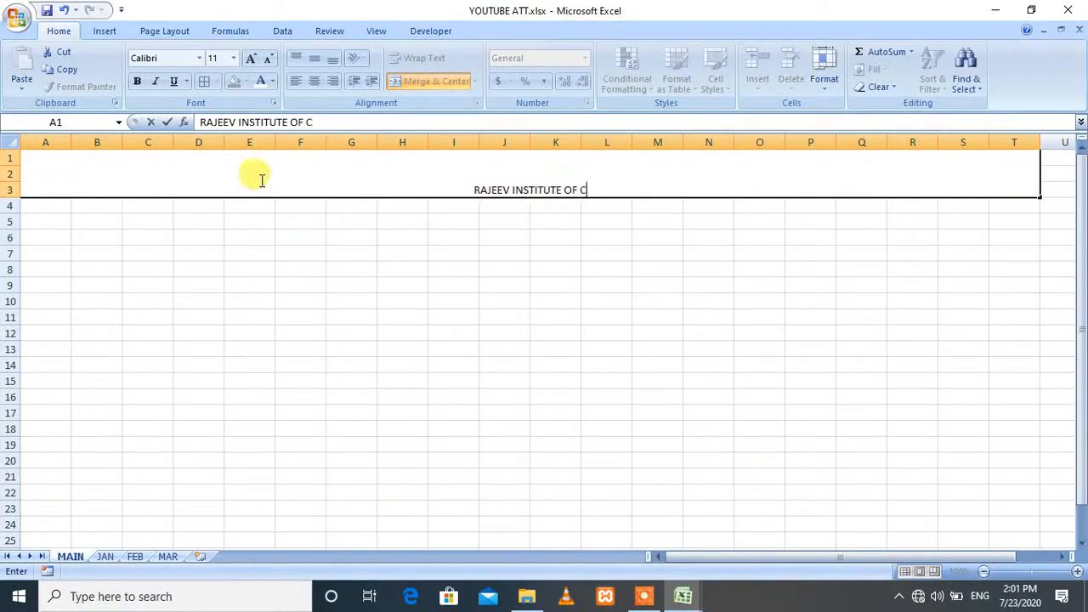
{"action": "key", "text": "BackSpace"}
{"action": "key", "text": "BackSpace"}
{"action": "type", "text": "OMPU"}
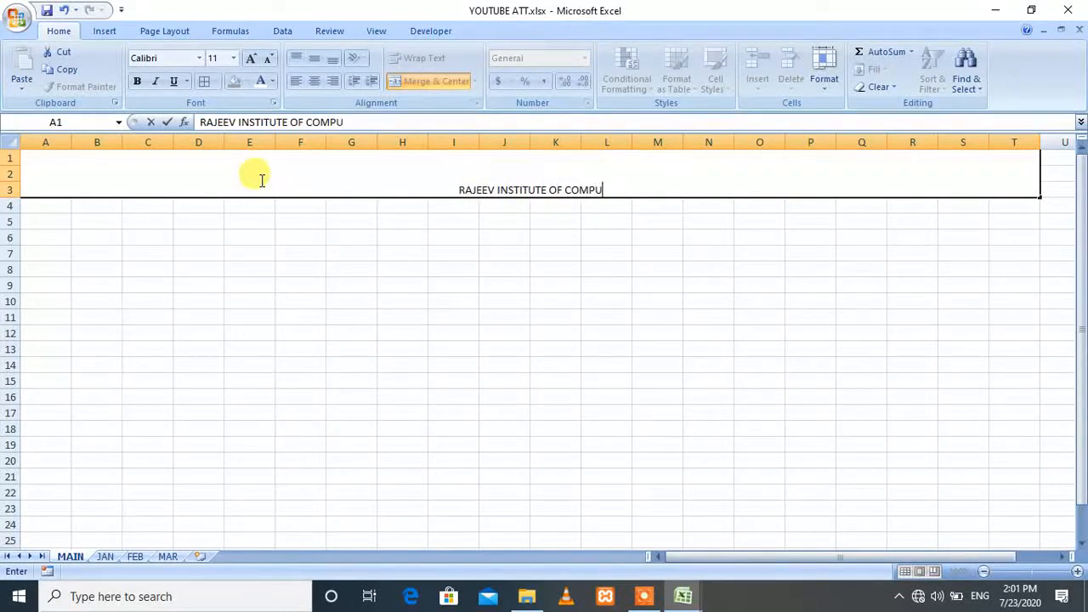
{"action": "type", "text": "TER SC"}
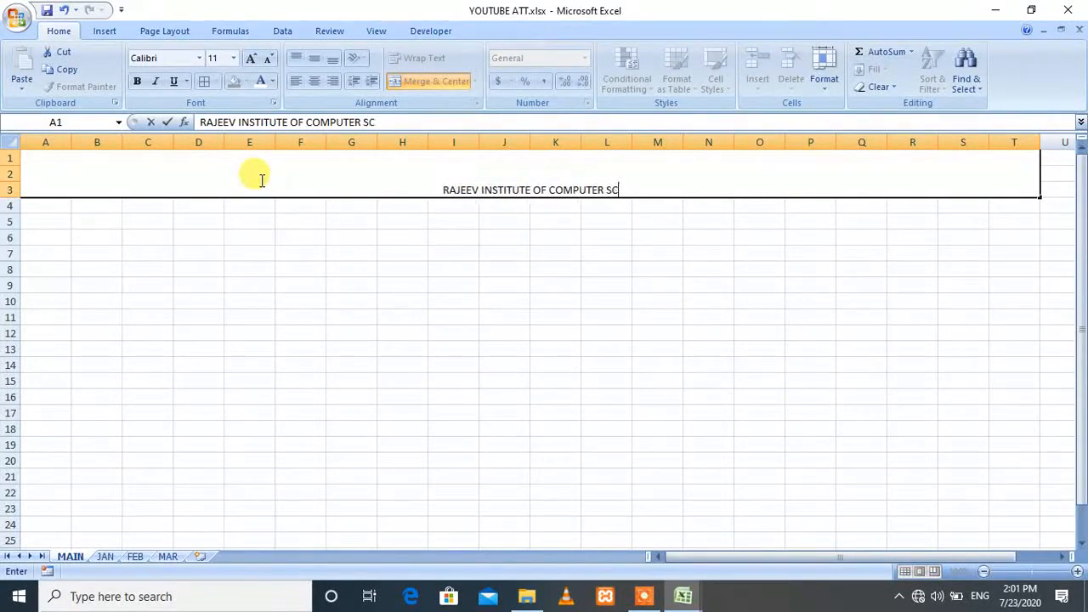
{"action": "type", "text": "IENCE"}
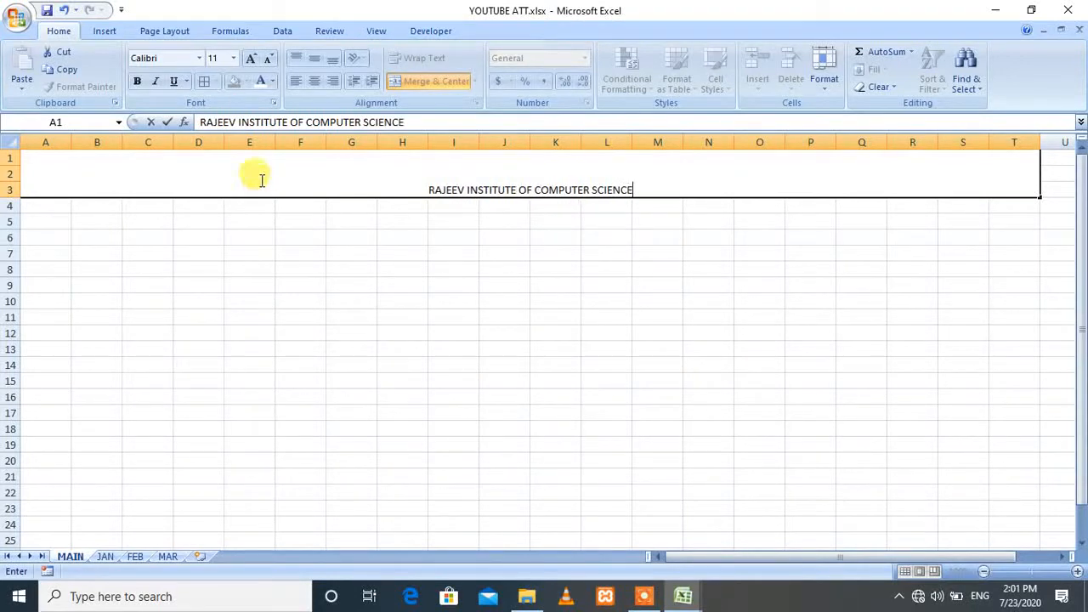
{"action": "left_click", "coordinate": [399, 291]}
Step: Fill the merged title cell with dark blue and make its text white
{"action": "left_click", "coordinate": [427, 179]}
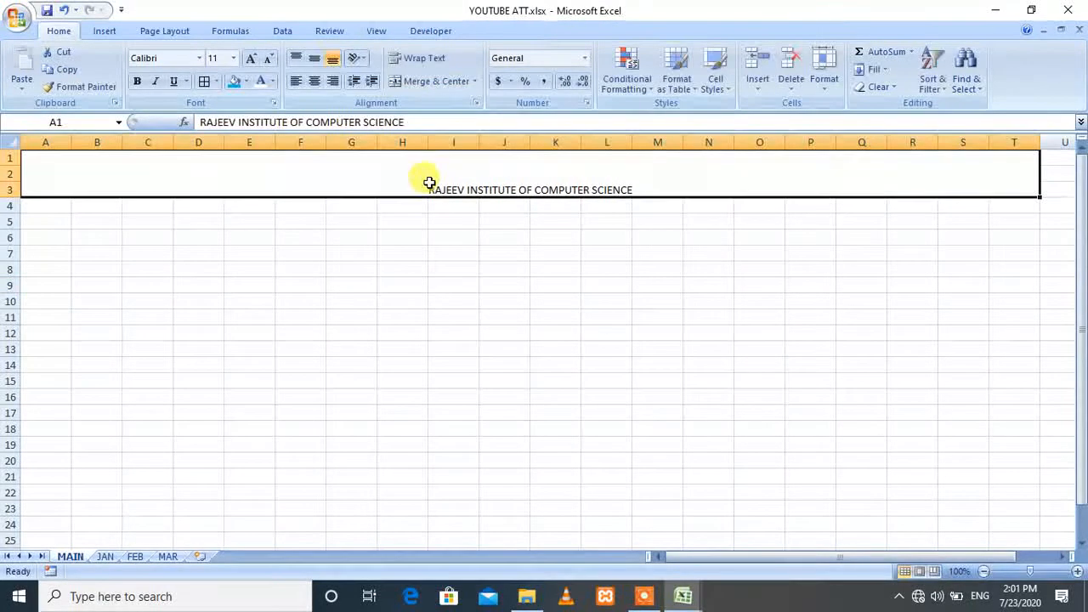
{"action": "left_click", "coordinate": [244, 82]}
{"action": "left_click", "coordinate": [347, 201]}
{"action": "left_click", "coordinate": [261, 84]}
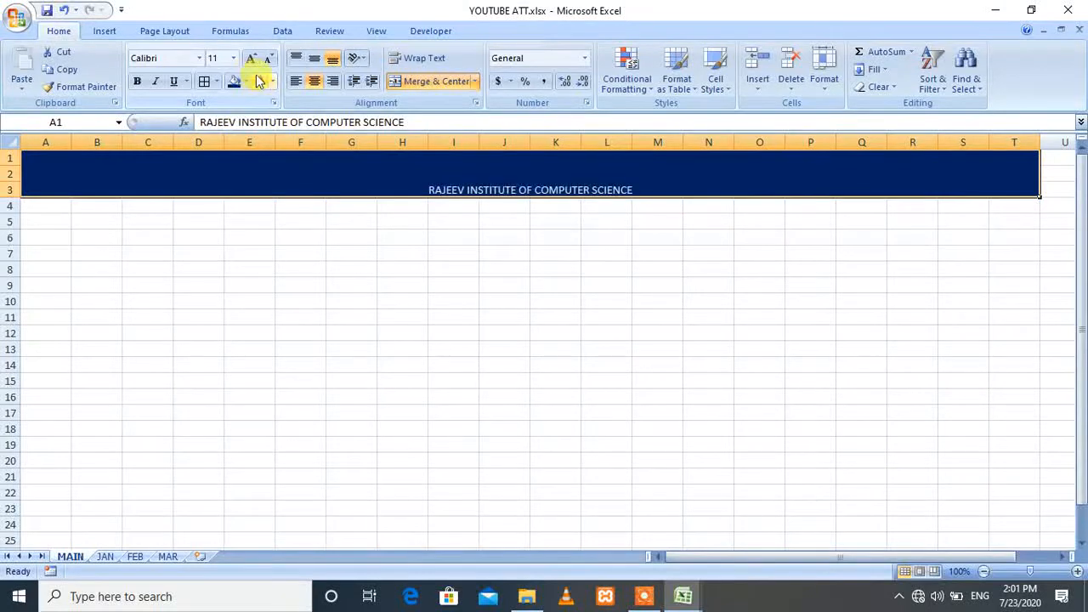
Step: Enlarge the title text to size 22 and align it to the vertical middle of the cell
{"action": "left_click", "coordinate": [251, 58]}
{"action": "left_click", "coordinate": [252, 58]}
{"action": "left_click", "coordinate": [251, 58]}
{"action": "left_click", "coordinate": [251, 58]}
{"action": "left_click", "coordinate": [252, 58]}
{"action": "left_click", "coordinate": [251, 57]}
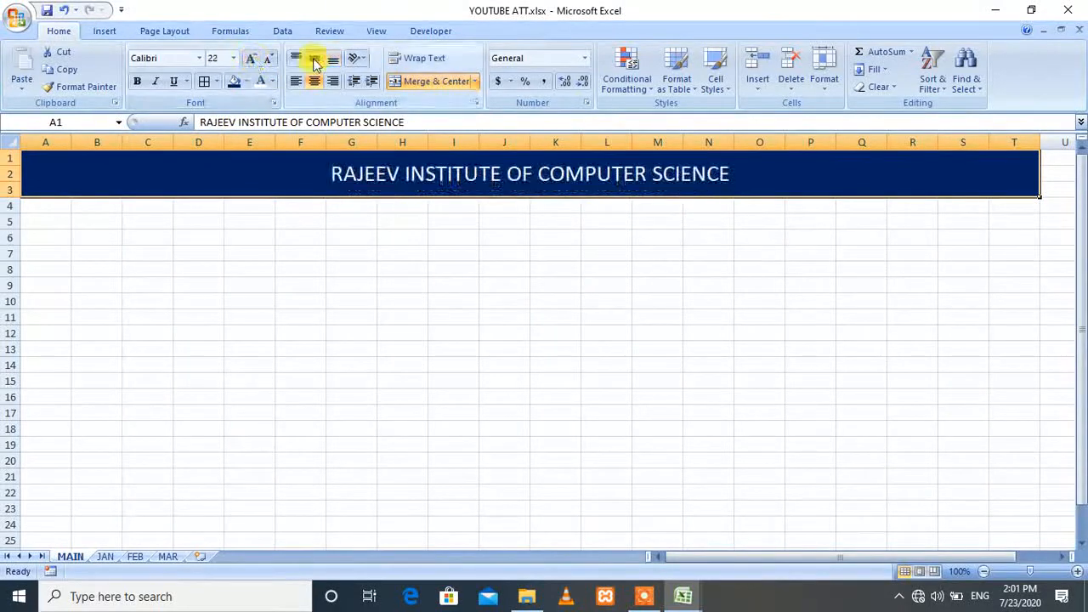
Step: Change the title's font to Berlin Sans FB Demi and enlarge it by three more size increments
{"action": "left_click", "coordinate": [199, 58]}
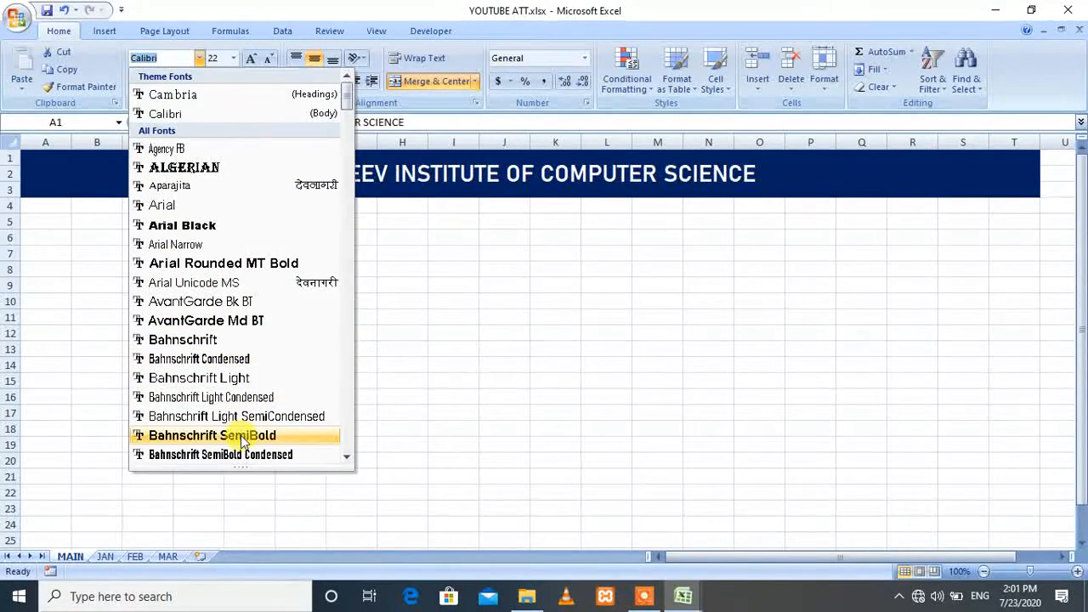
{"action": "scroll", "coordinate": [239, 460], "scroll_direction": "down", "scroll_amount": 4}
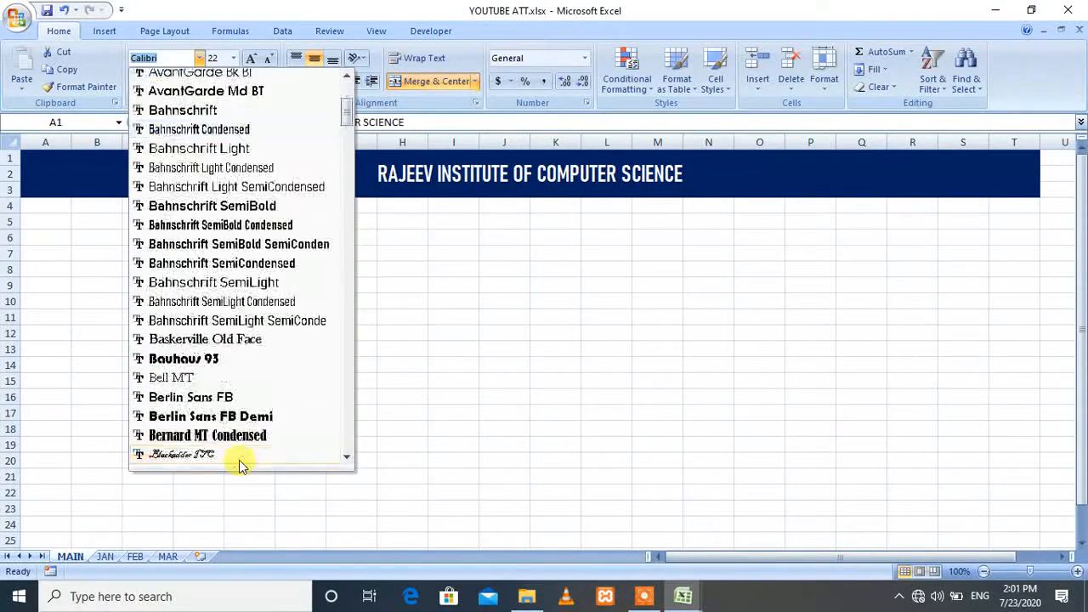
{"action": "left_click", "coordinate": [218, 416]}
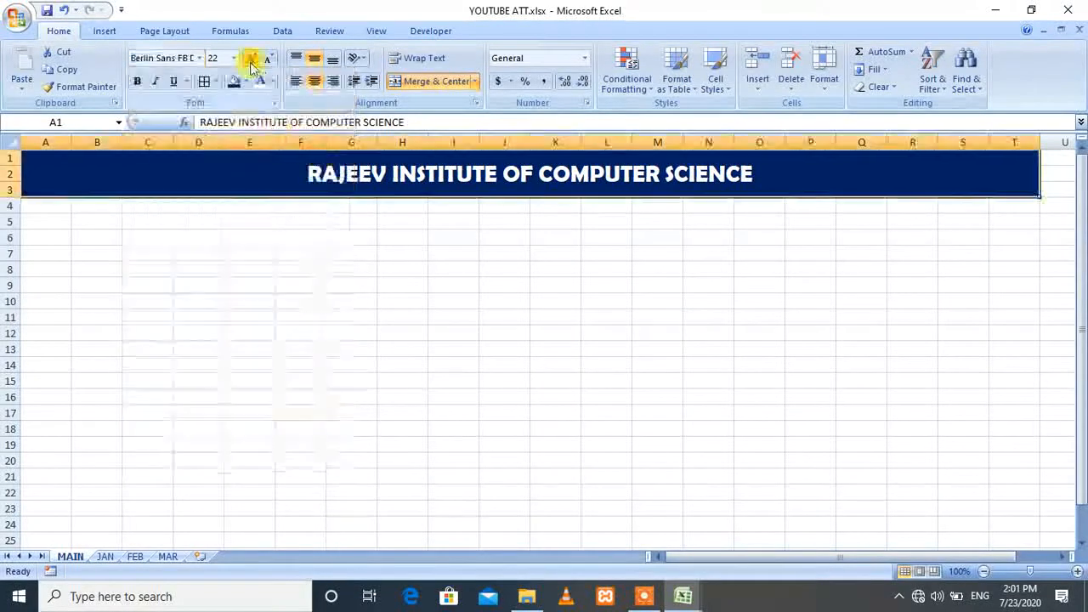
{"action": "left_click", "coordinate": [251, 59]}
{"action": "left_click", "coordinate": [252, 59]}
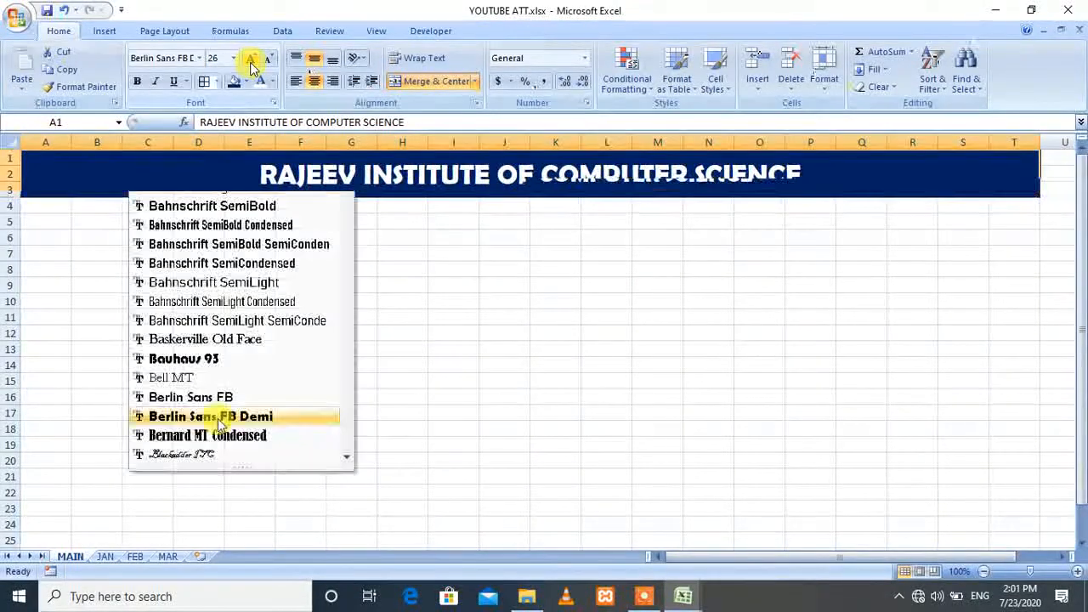
{"action": "left_click", "coordinate": [252, 59]}
{"action": "left_click", "coordinate": [57, 204]}
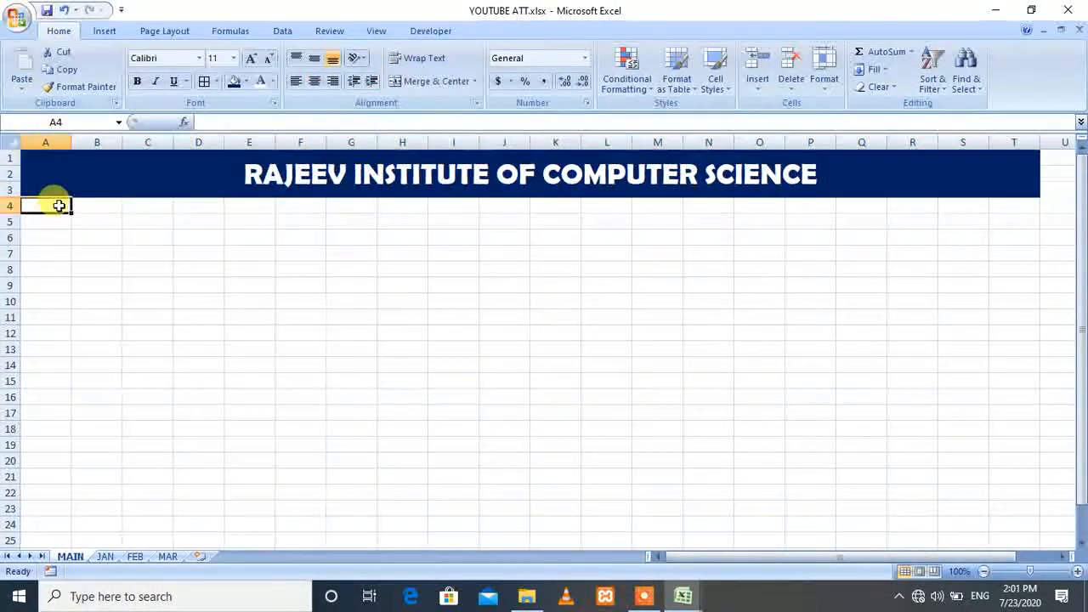
Step: Draw a rectangle shape about 0.72" wide and 0.47" high below the title, over columns A and B
{"action": "left_click", "coordinate": [104, 31]}
{"action": "left_click", "coordinate": [178, 64]}
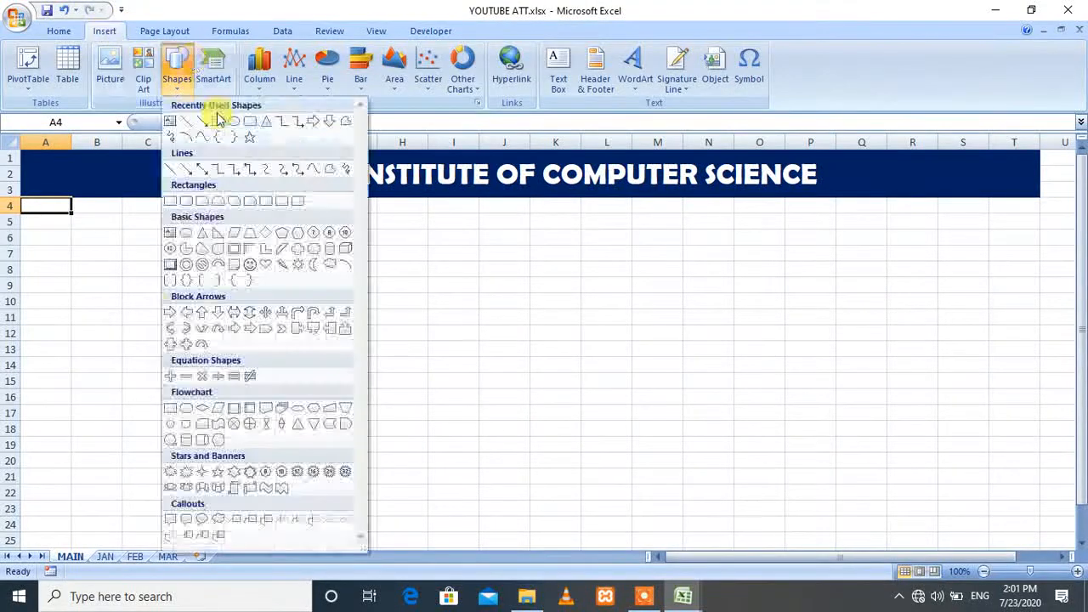
{"action": "left_click", "coordinate": [220, 123]}
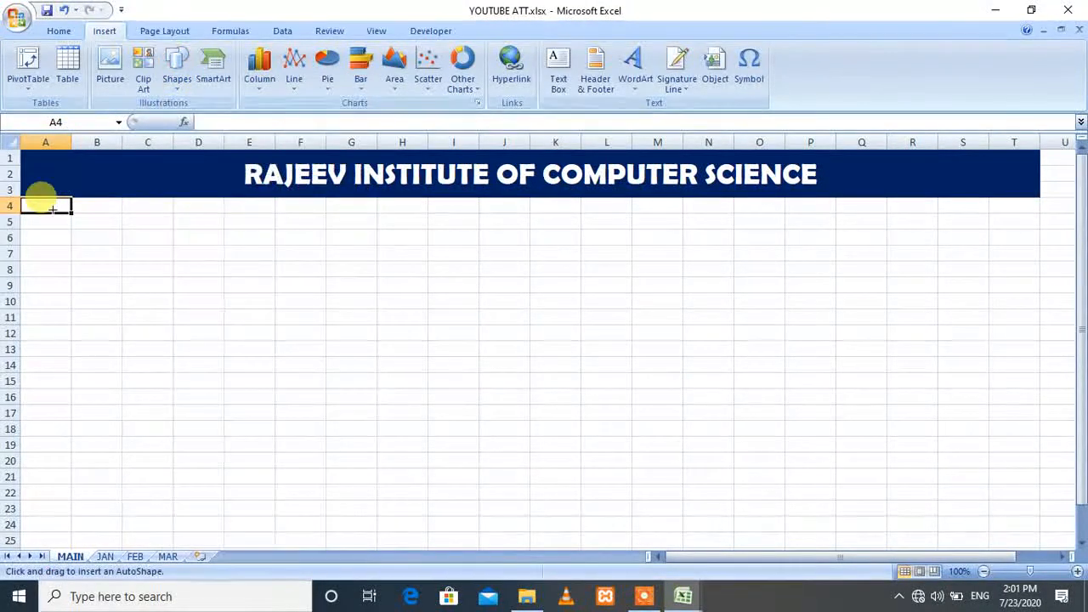
{"action": "left_click_drag", "start_coordinate": [33, 204], "coordinate": [99, 251]}
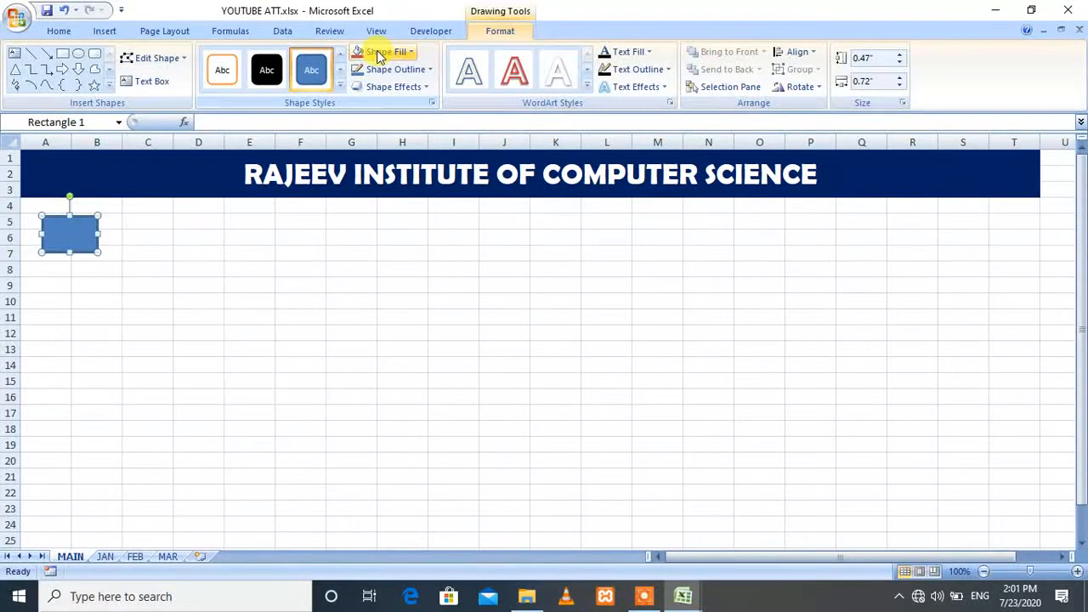
Step: Give the rectangle a bevelled shape effect and fill it with a lighter blue theme colour
{"action": "left_click", "coordinate": [394, 86]}
{"action": "mouse_move", "coordinate": [439, 162]}
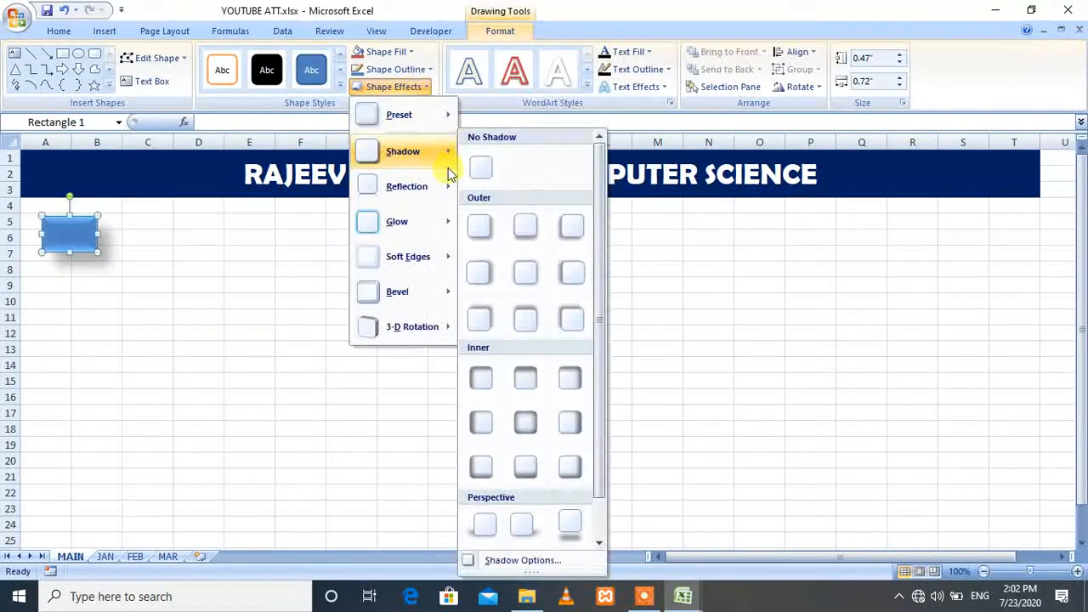
{"action": "left_click", "coordinate": [391, 52]}
{"action": "left_click", "coordinate": [391, 52]}
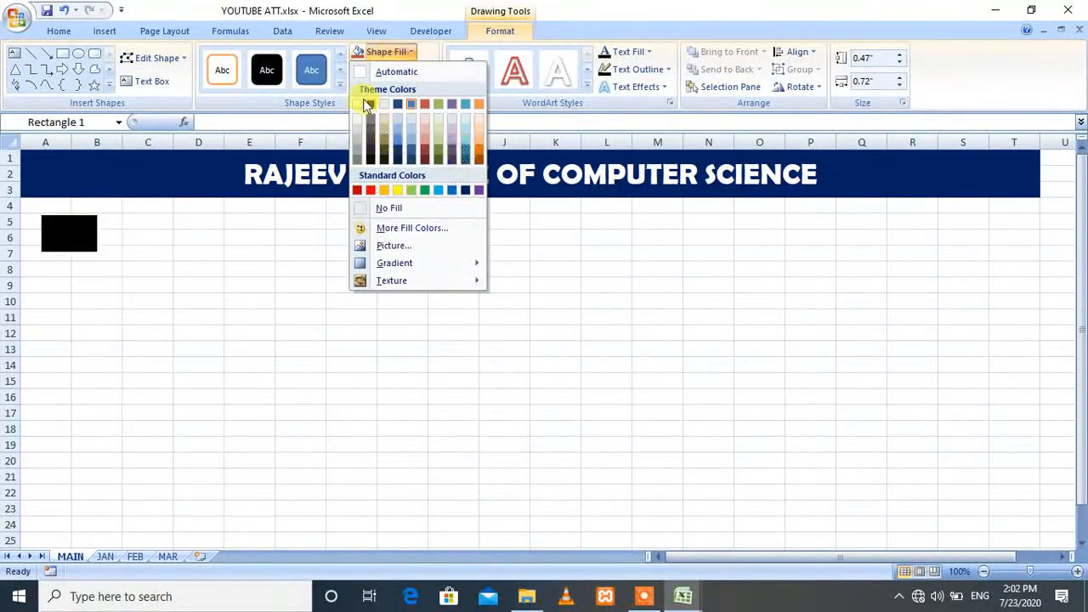
{"action": "left_click", "coordinate": [400, 137]}
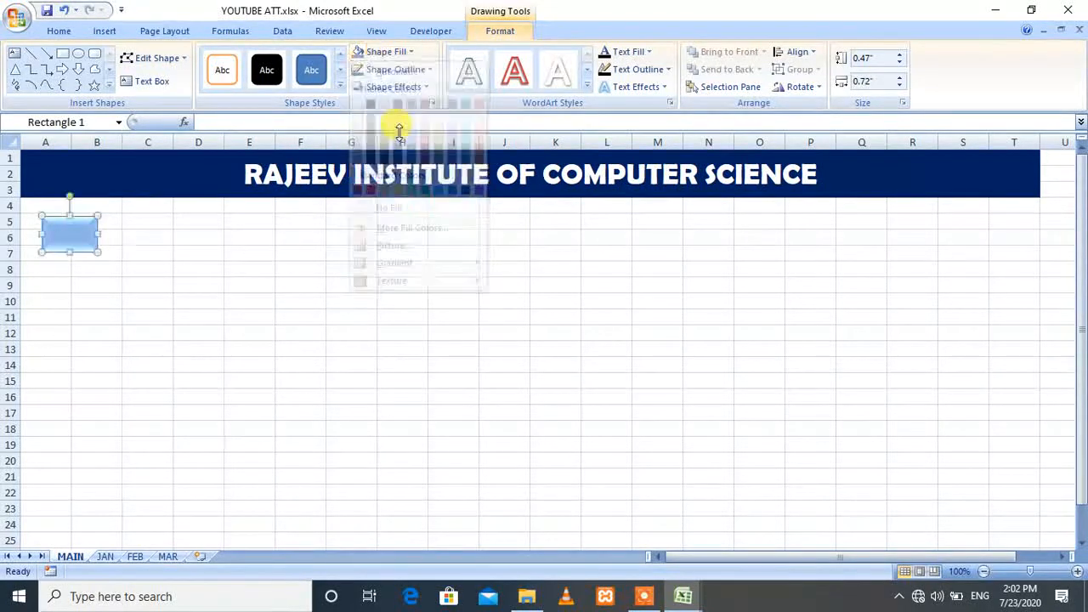
Step: Add the text JAN to the rectangle below the title banner
{"action": "right_click", "coordinate": [62, 234]}
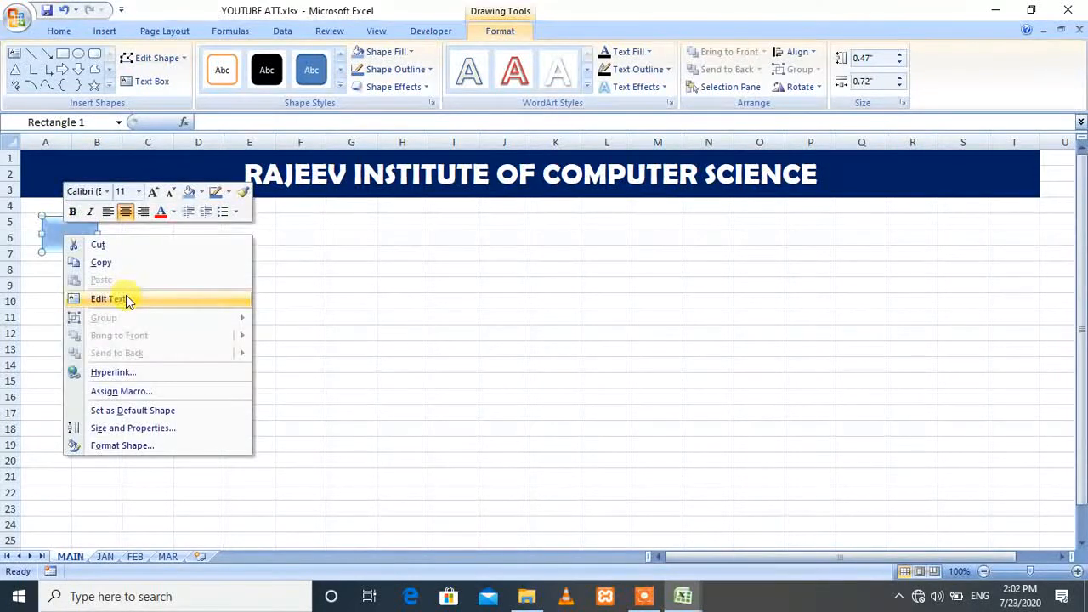
{"action": "left_click", "coordinate": [126, 299]}
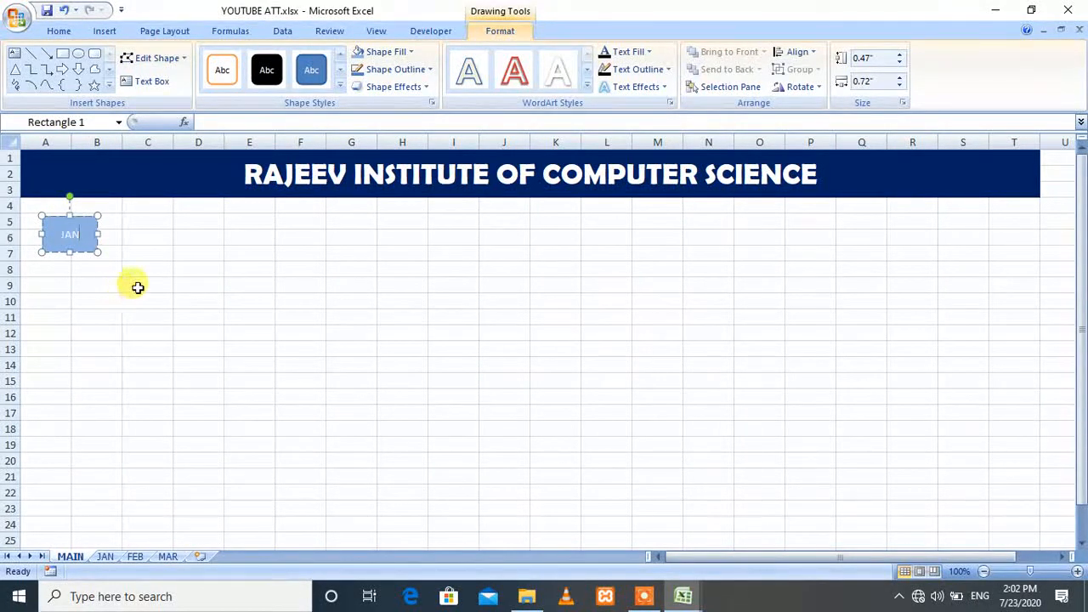
{"action": "left_click", "coordinate": [139, 285]}
Step: Duplicate the JAN rectangle to make seven copies of it
{"action": "left_click", "coordinate": [73, 236]}
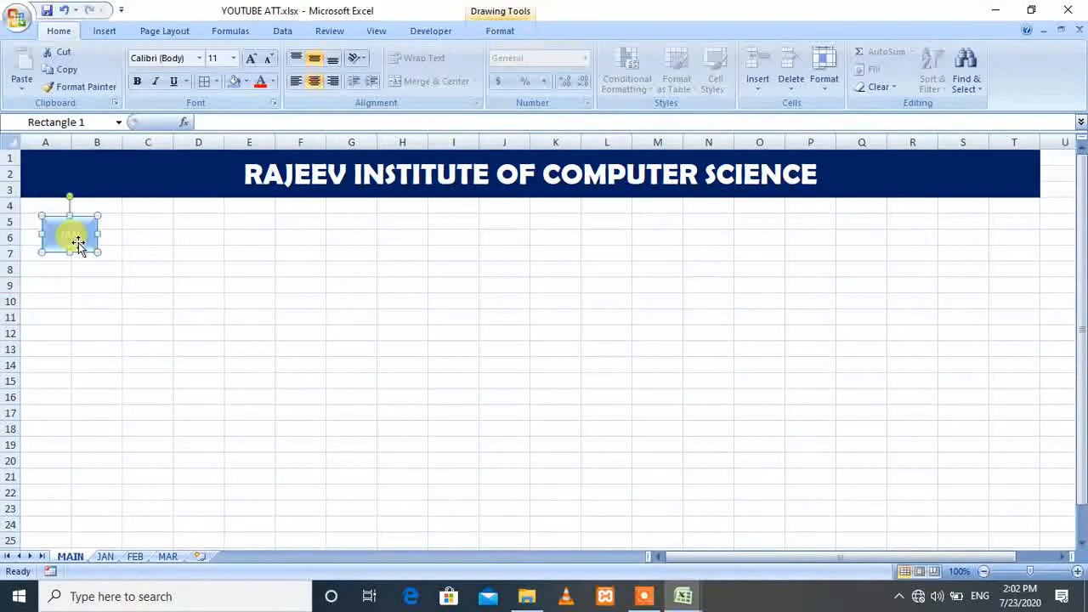
{"action": "key", "text": "ctrl+c"}
{"action": "key", "text": "ctrl+v"}
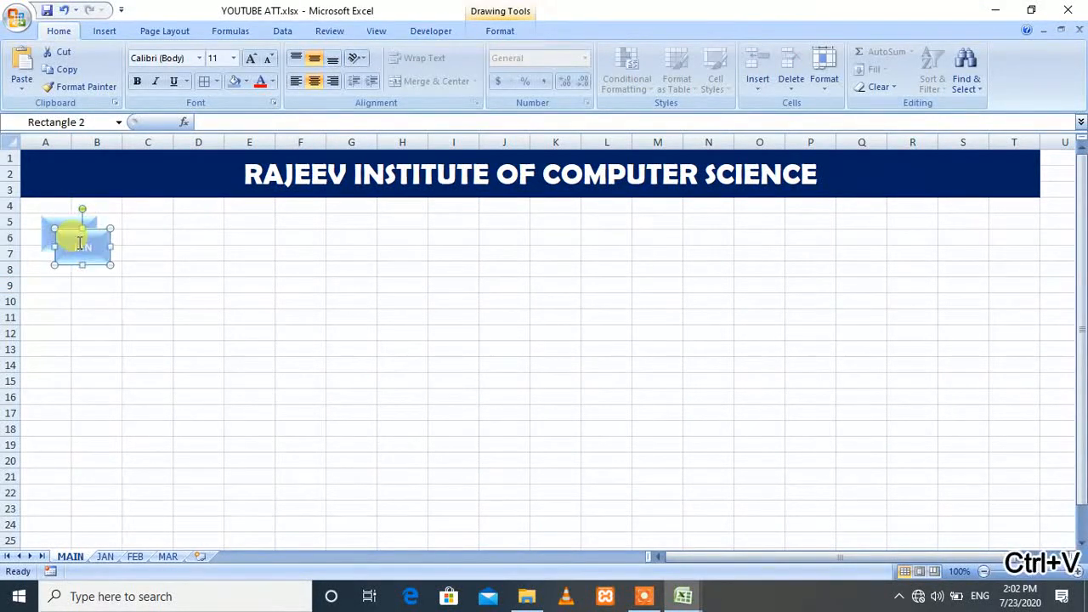
{"action": "key", "text": "ctrl+v"}
{"action": "key", "text": "ctrl+c"}
{"action": "key", "text": "ctrl+v"}
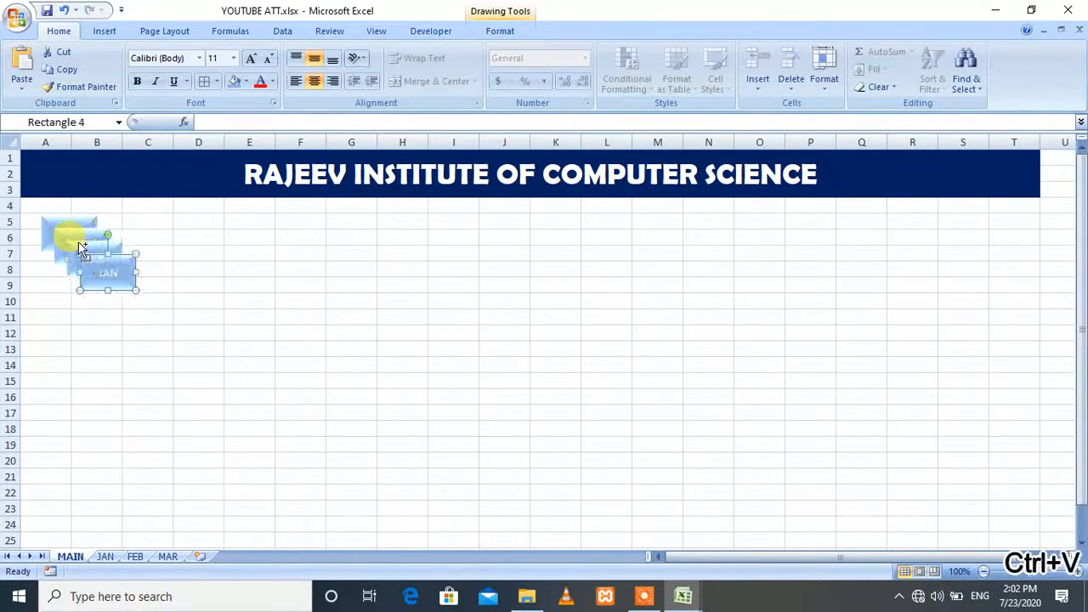
{"action": "key", "text": "ctrl+v"}
{"action": "key", "text": "ctrl+v"}
{"action": "key", "text": "ctrl+v"}
{"action": "key", "text": "ctrl+v"}
Step: Spread the seven copied JAN rectangles out in a horizontal row beside the original, across columns C to L
{"action": "left_click_drag", "start_coordinate": [78, 240], "coordinate": [150, 231]}
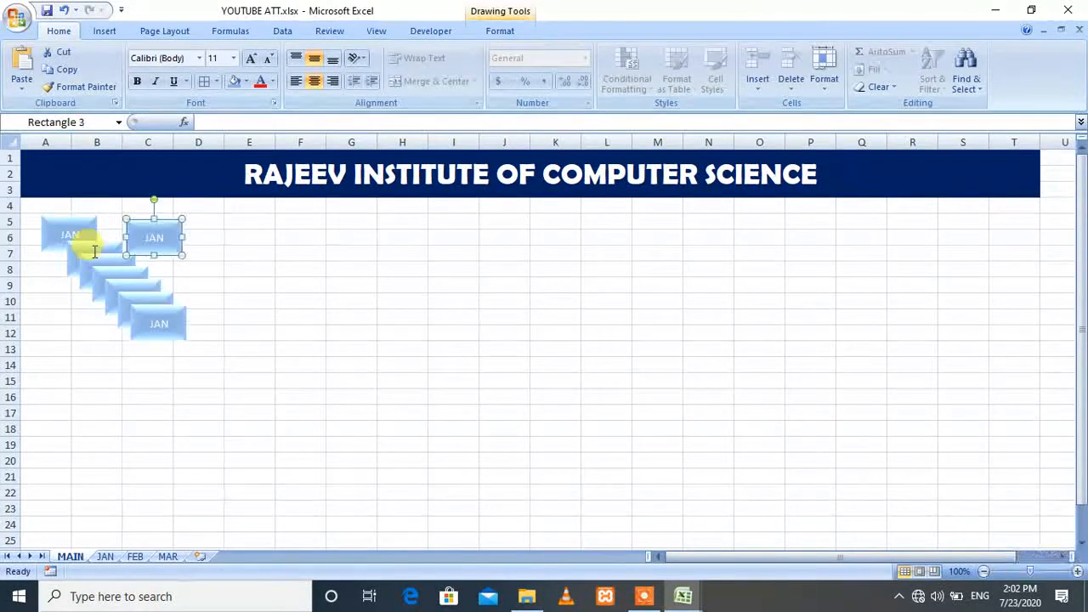
{"action": "left_click_drag", "start_coordinate": [146, 340], "coordinate": [213, 250]}
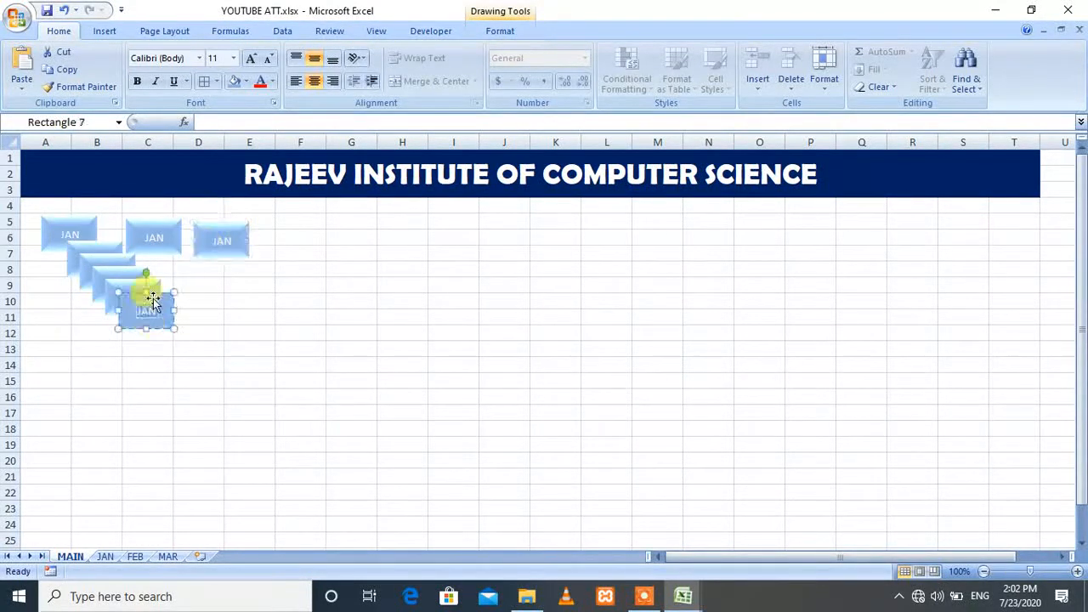
{"action": "left_click_drag", "start_coordinate": [150, 297], "coordinate": [303, 228]}
{"action": "left_click_drag", "start_coordinate": [153, 280], "coordinate": [378, 223]}
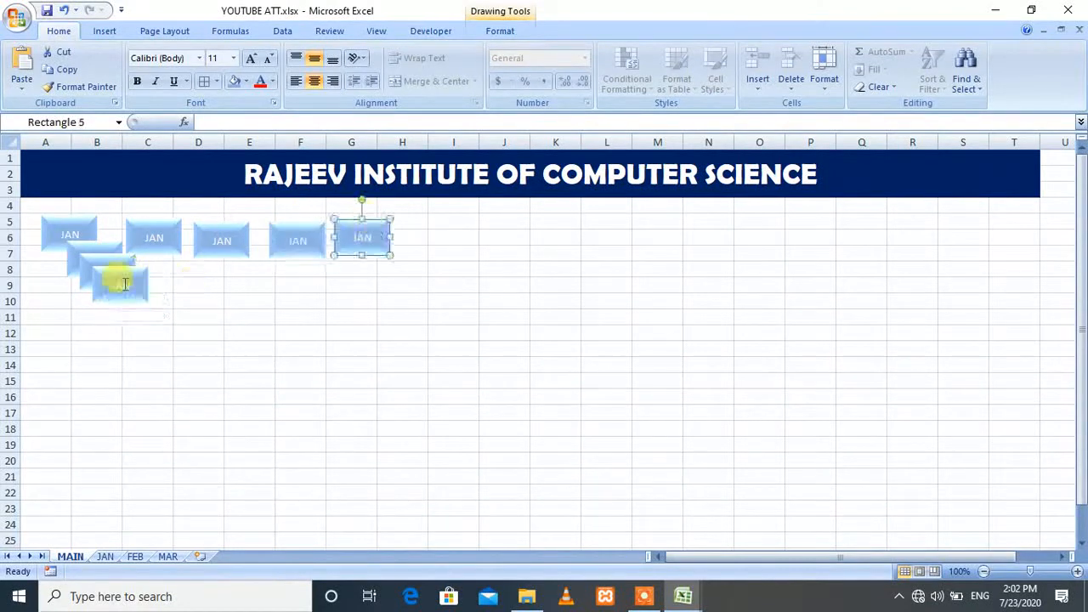
{"action": "left_click", "coordinate": [117, 274]}
{"action": "left_click_drag", "start_coordinate": [116, 274], "coordinate": [432, 228]}
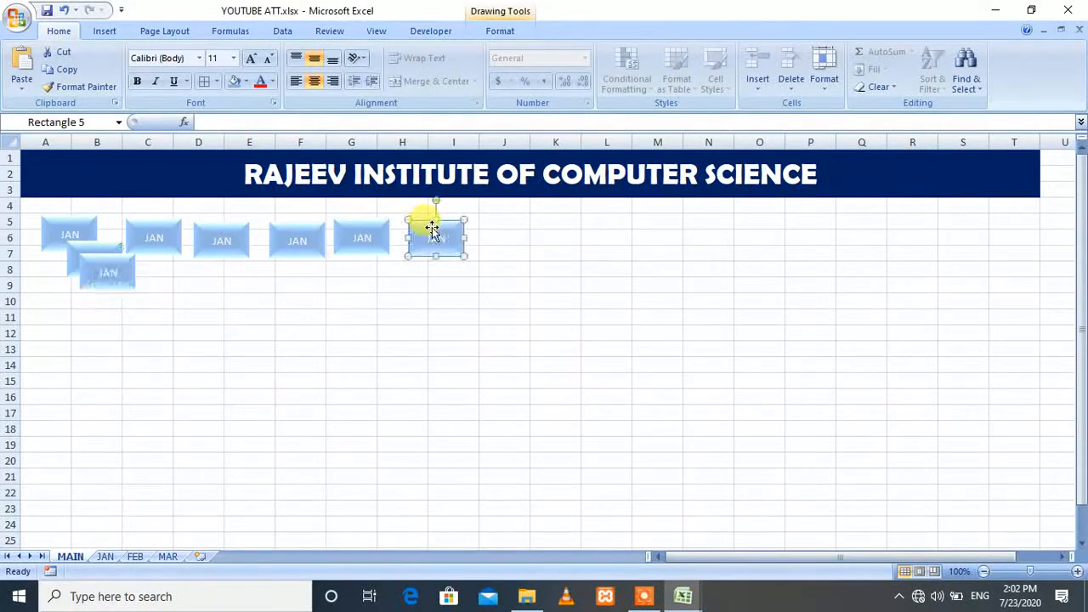
{"action": "left_click_drag", "start_coordinate": [94, 263], "coordinate": [577, 221]}
Step: Change the text of the second and third rectangles in the row to FEB and MAR
{"action": "left_click", "coordinate": [168, 237]}
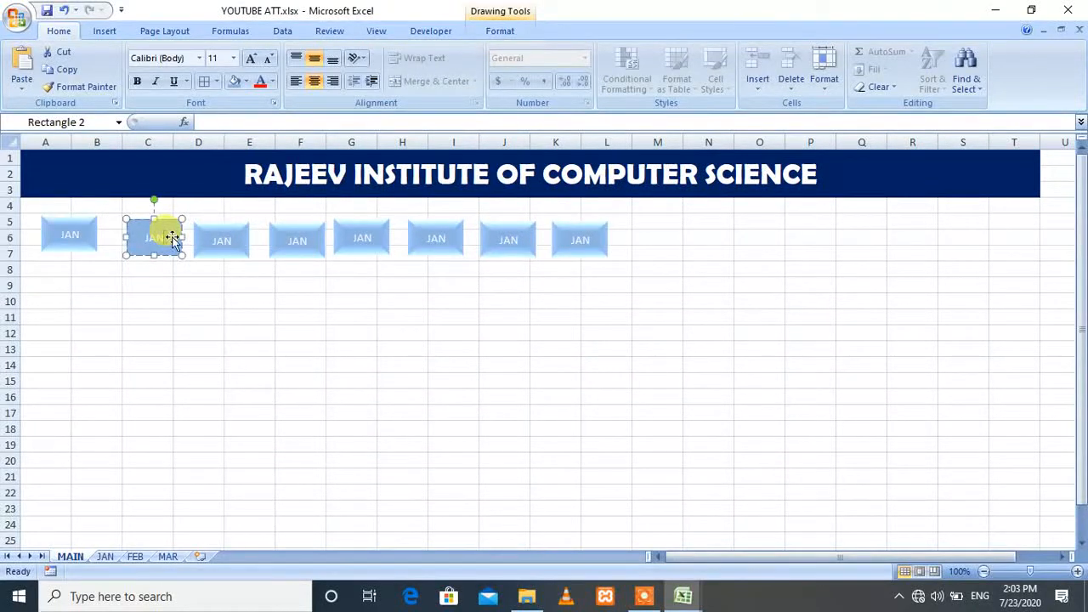
{"action": "key", "text": "BackSpace"}
{"action": "key", "text": "BackSpace"}
{"action": "key", "text": "BackSpace"}
{"action": "left_click", "coordinate": [230, 239]}
{"action": "type", "text": "M"}
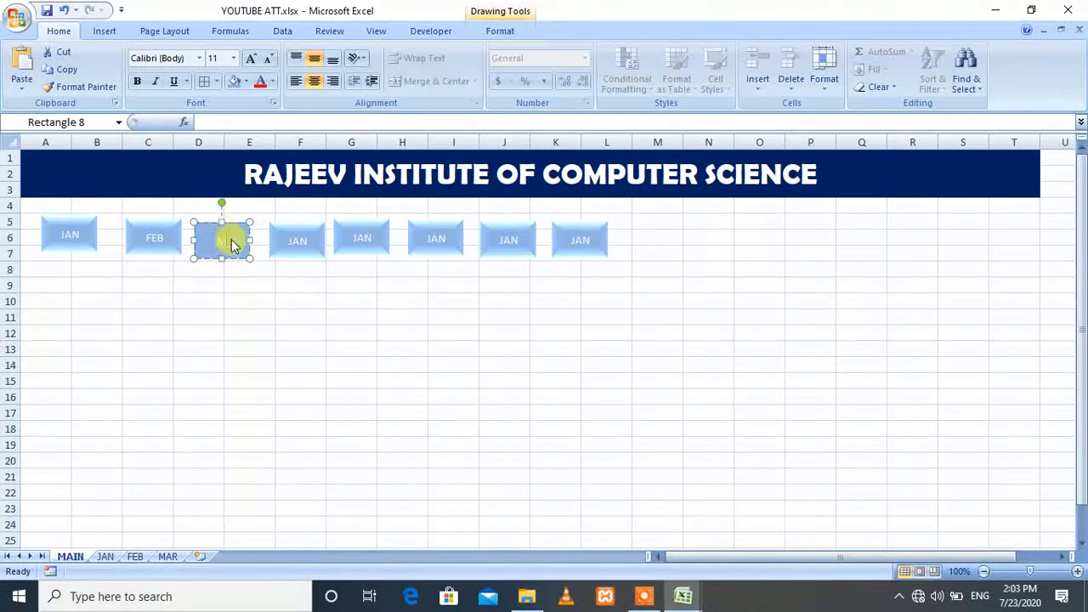
{"action": "type", "text": "AR"}
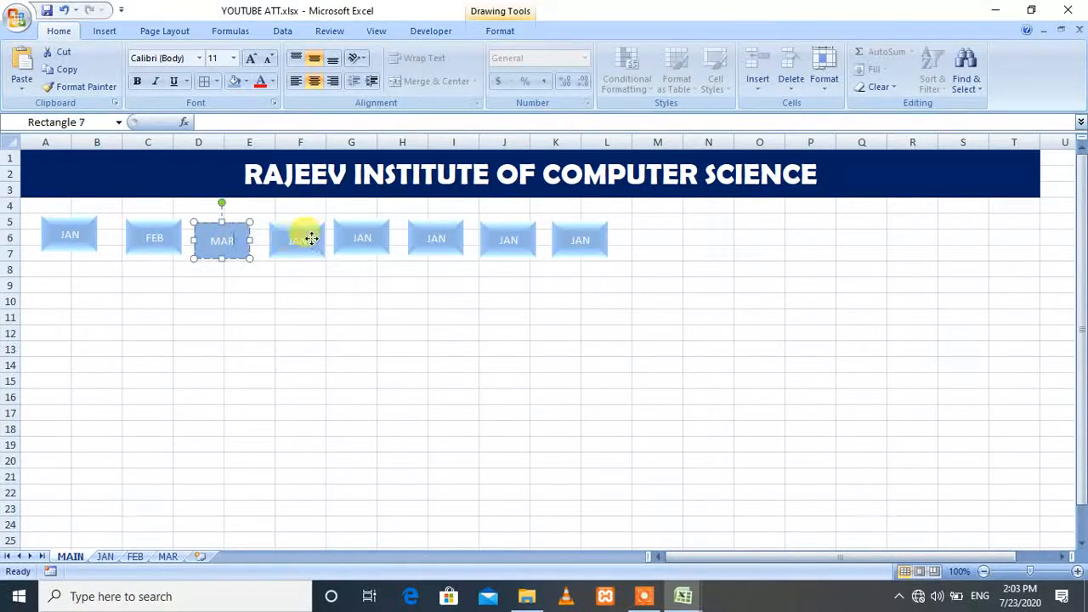
Step: Change the text of the fourth and fifth rectangles in the row to APR and MAY
{"action": "left_click", "coordinate": [312, 239]}
{"action": "left_click", "coordinate": [308, 239]}
{"action": "key", "text": "BackSpace"}
{"action": "key", "text": "BackSpace"}
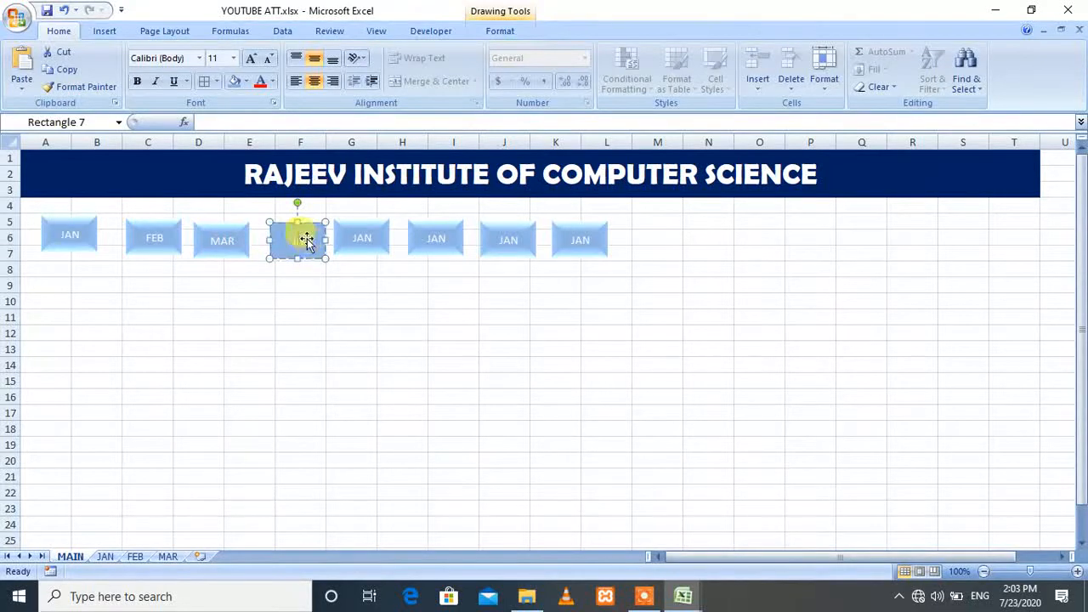
{"action": "type", "text": "APR"}
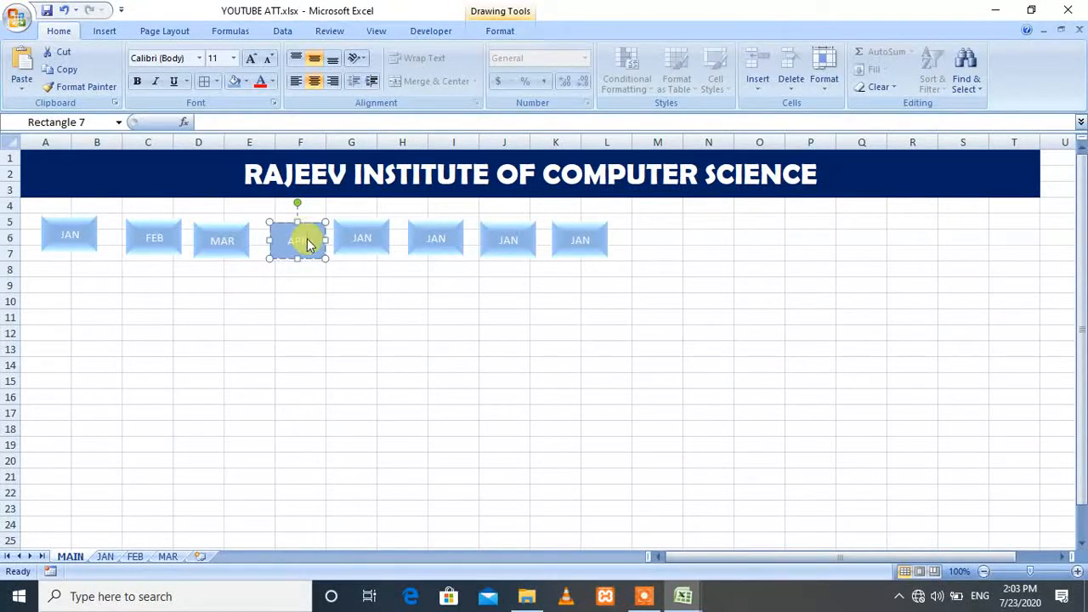
{"action": "left_click", "coordinate": [370, 244]}
{"action": "key", "text": "BackSpace"}
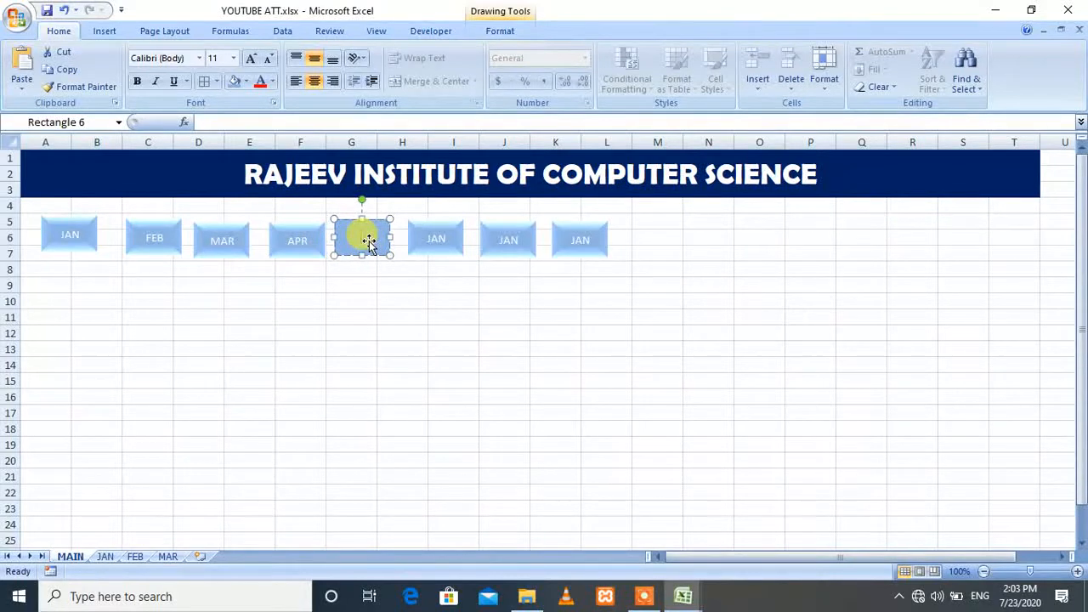
{"action": "type", "text": "MAY"}
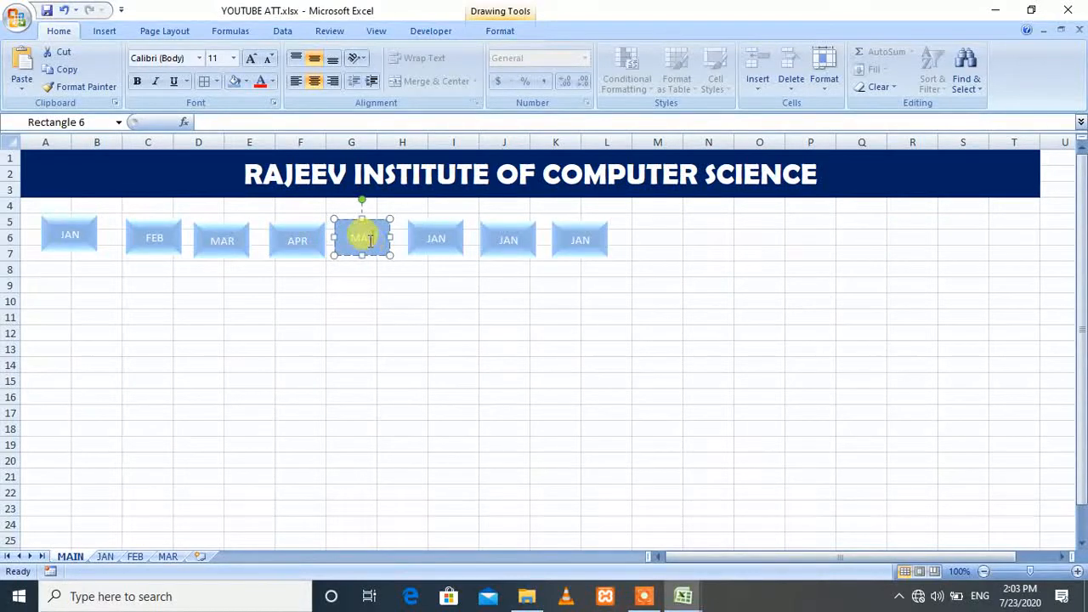
Step: Relabel the sixth, seventh and eighth rectangles JUN, JUL and AUG, and extend the row with four copies of AUG
{"action": "left_click", "coordinate": [443, 240]}
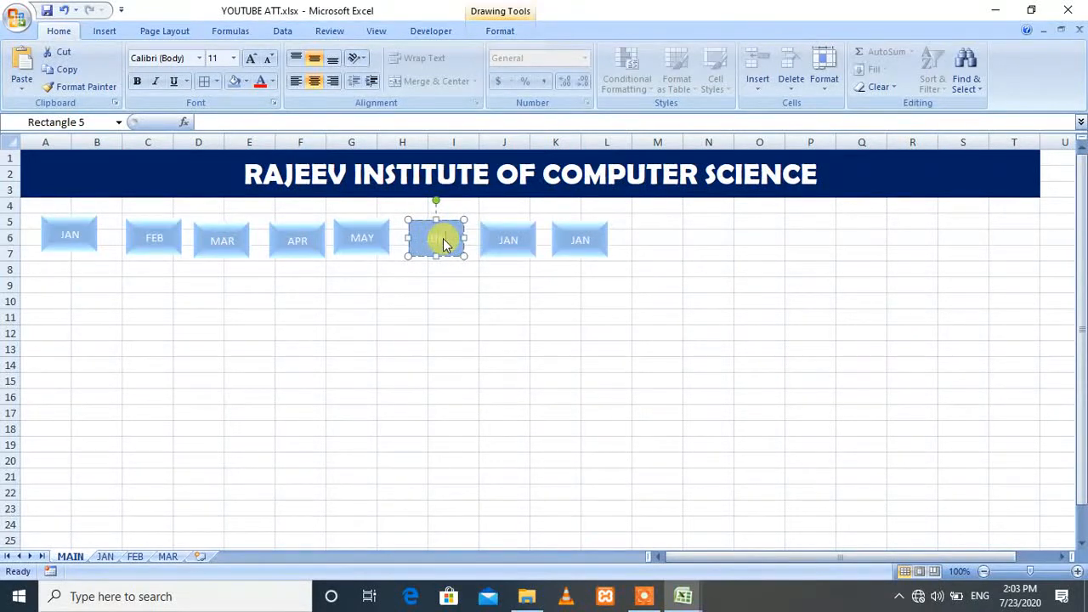
{"action": "left_click", "coordinate": [517, 238]}
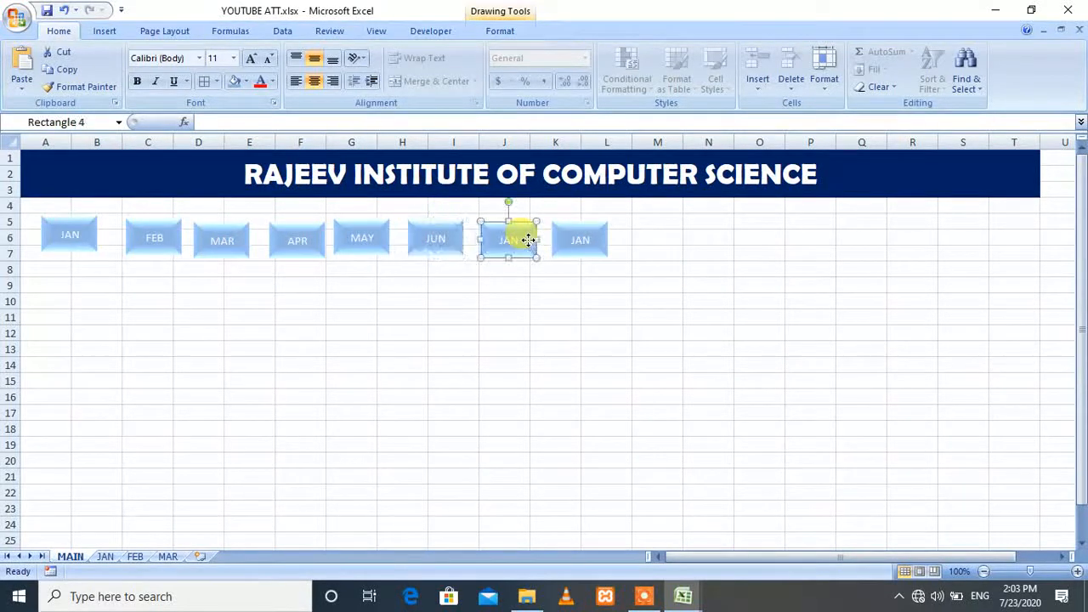
{"action": "double_click", "coordinate": [516, 239]}
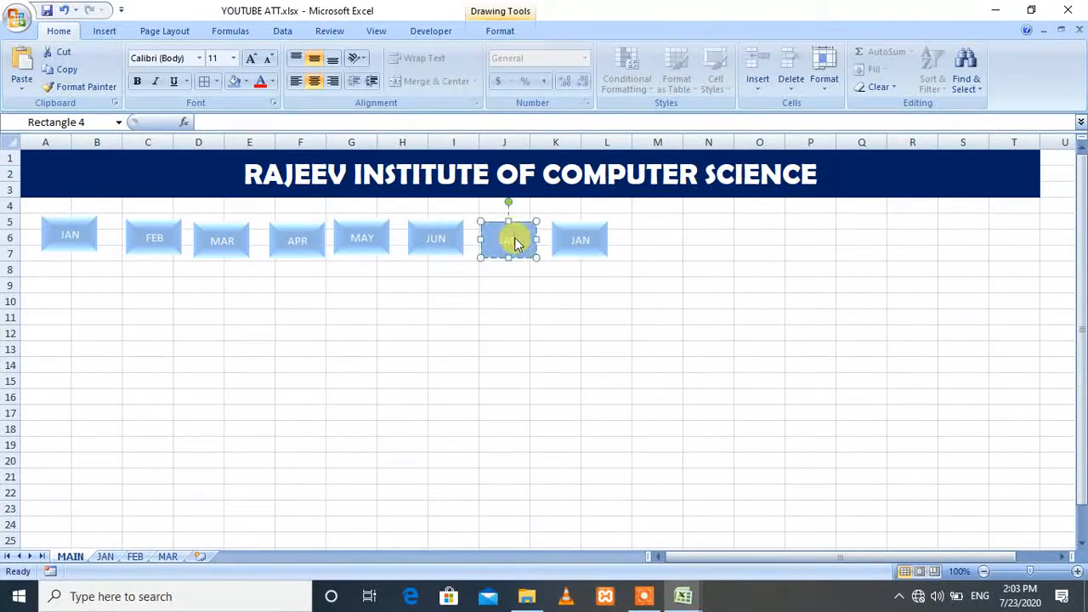
{"action": "key", "text": "BackSpace"}
{"action": "type", "text": "JUL"}
{"action": "left_click", "coordinate": [581, 237]}
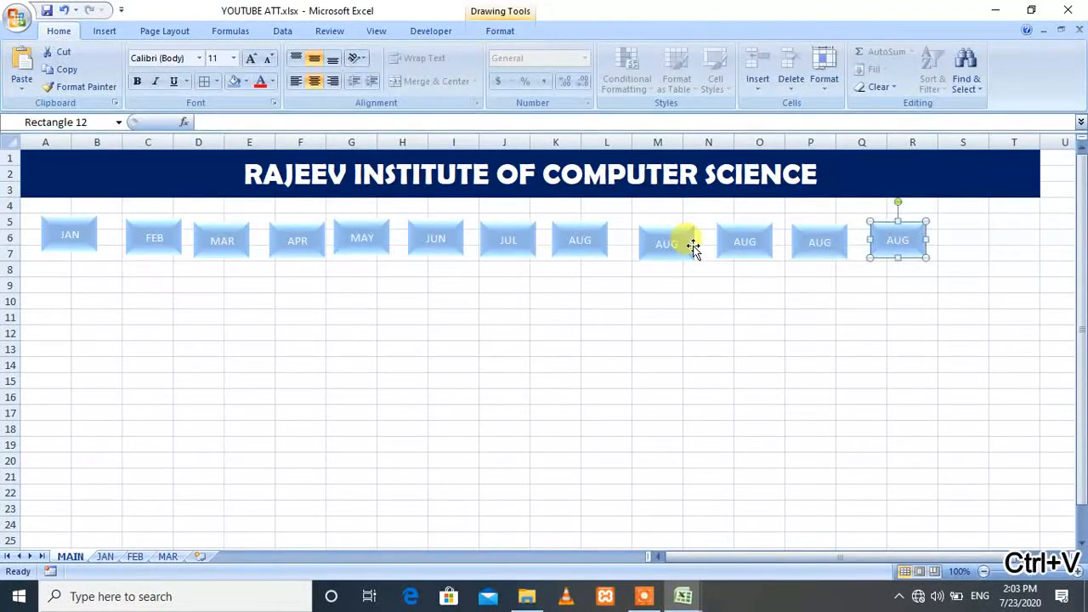
Step: Change the text of the first two copied AUG rectangles to SEP and OCT
{"action": "left_click", "coordinate": [673, 247]}
{"action": "type", "text": "SEP"}
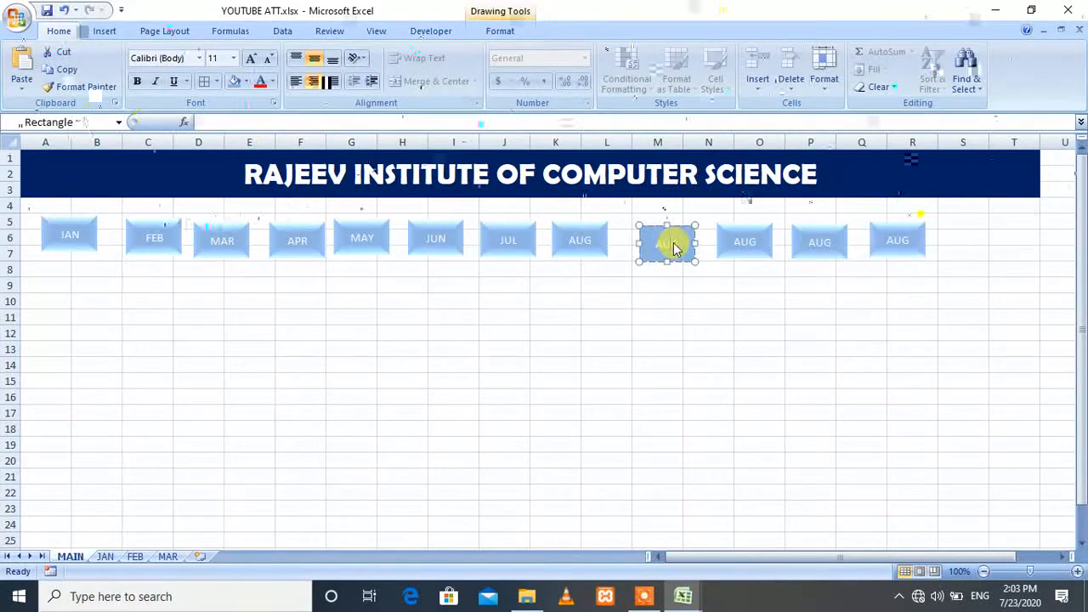
{"action": "left_click", "coordinate": [753, 241]}
{"action": "double_click", "coordinate": [752, 242]}
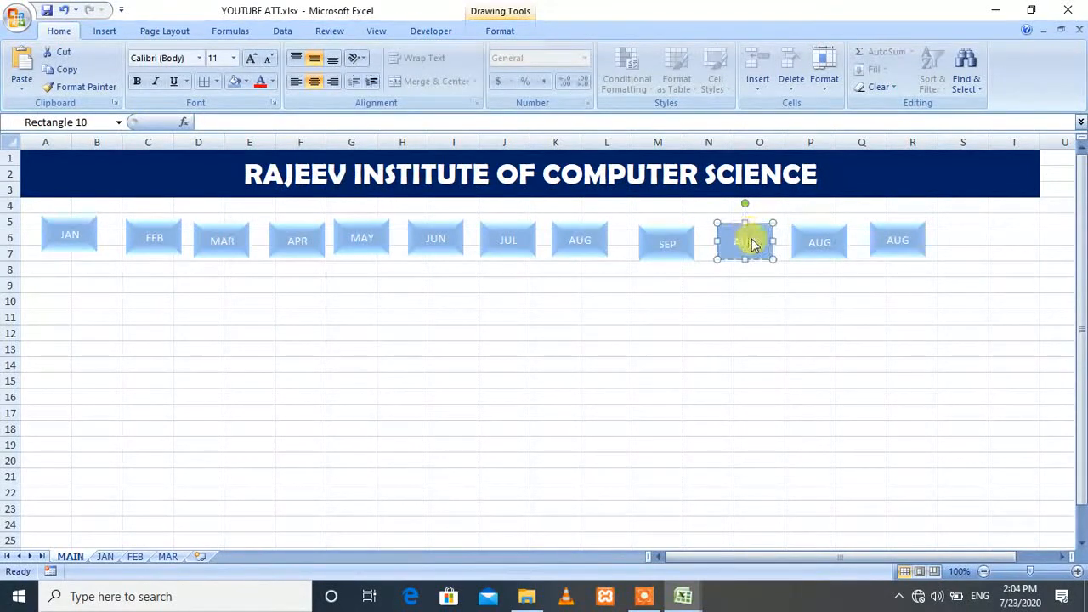
{"action": "key", "text": "BackSpace"}
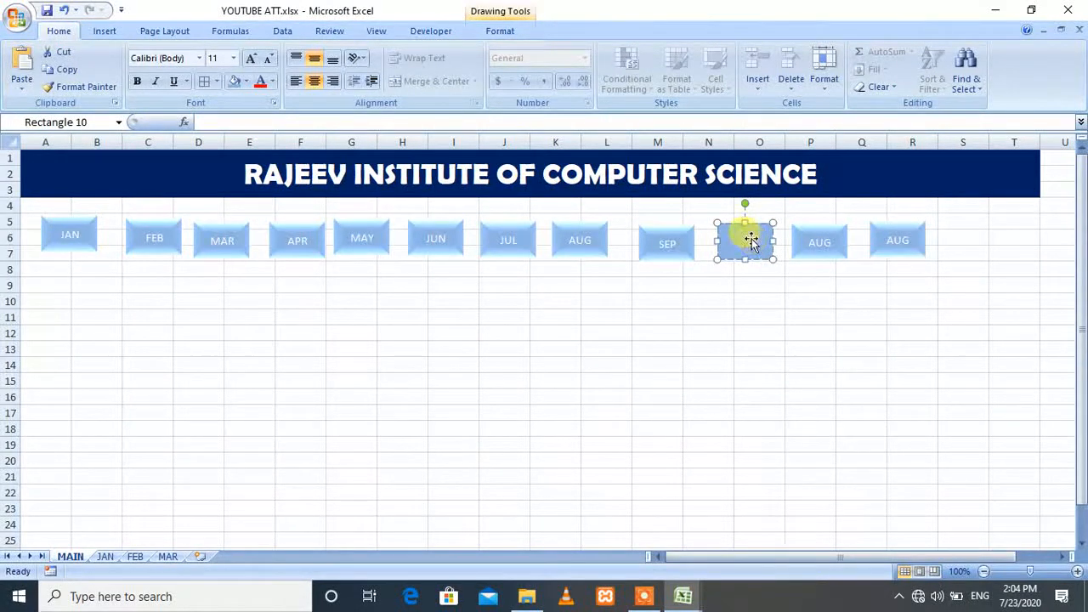
{"action": "type", "text": "OC"}
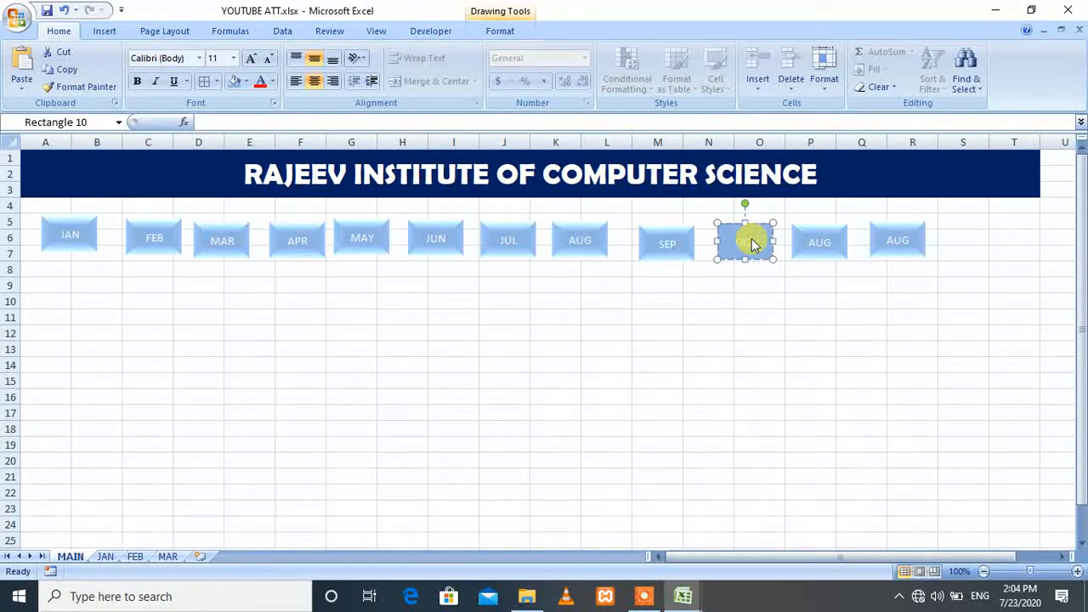
{"action": "type", "text": "T"}
Step: Change the text of the last two rectangles in the row to NOV and DEC
{"action": "left_click", "coordinate": [827, 242]}
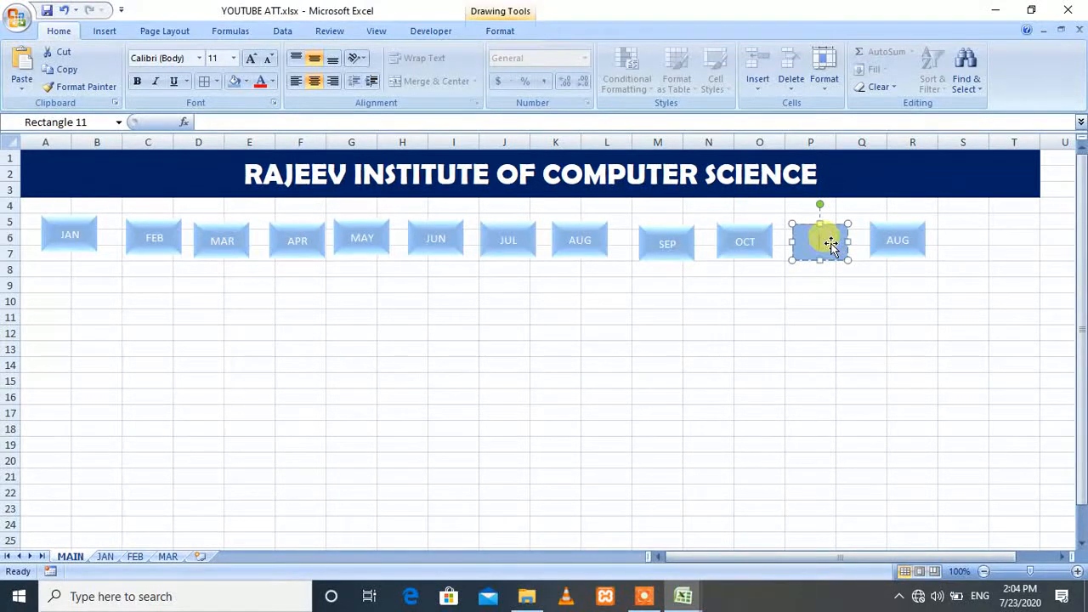
{"action": "type", "text": "NOV"}
{"action": "left_click", "coordinate": [909, 245]}
{"action": "key", "text": "BackSpace"}
{"action": "key", "text": "BackSpace"}
{"action": "key", "text": "BackSpace"}
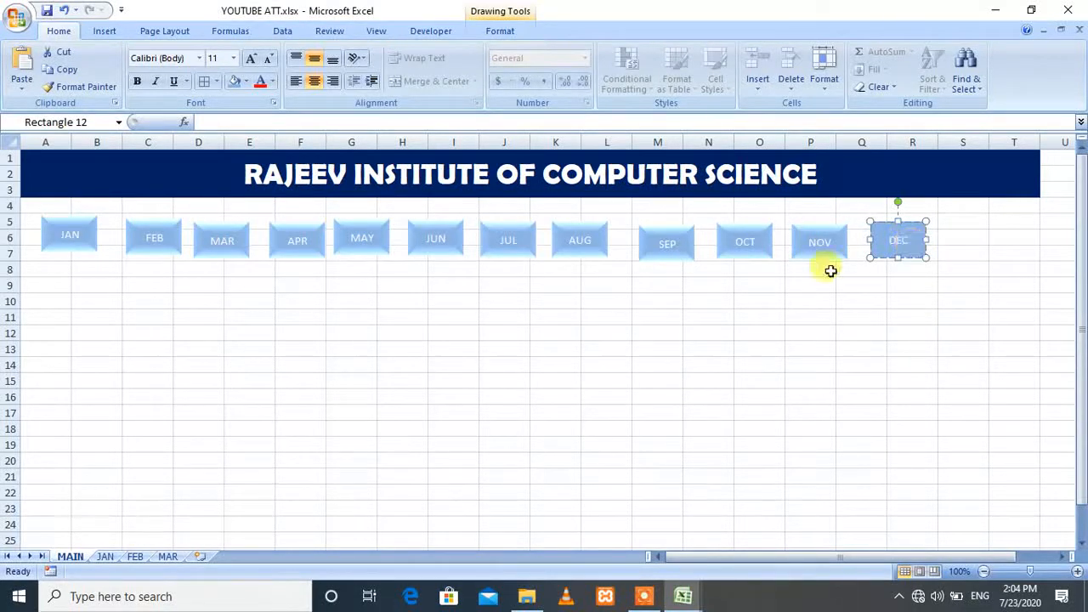
{"action": "left_click", "coordinate": [756, 272]}
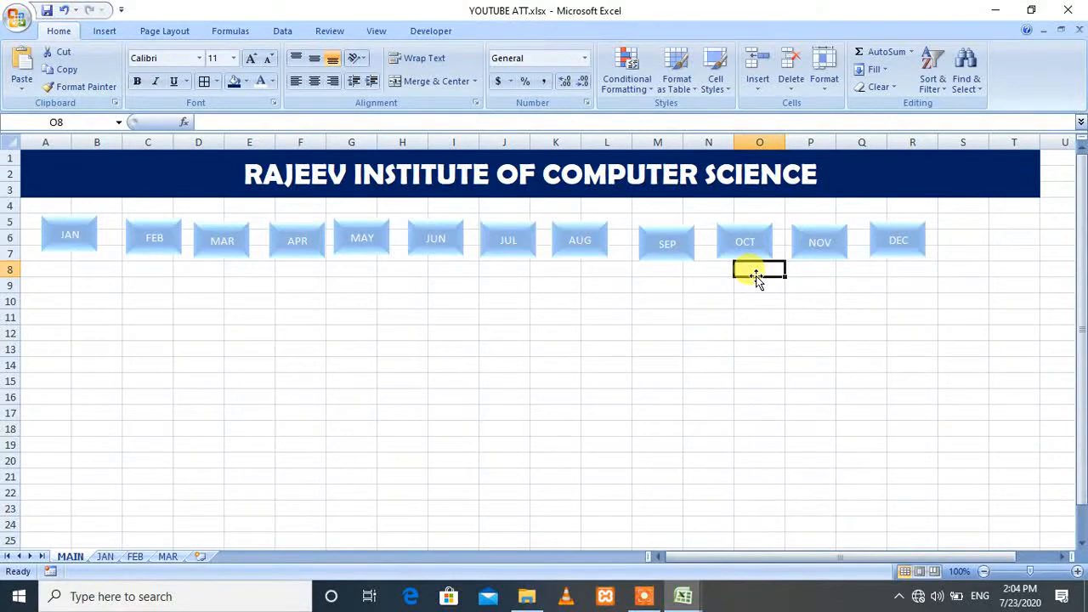
{"action": "left_click", "coordinate": [73, 231]}
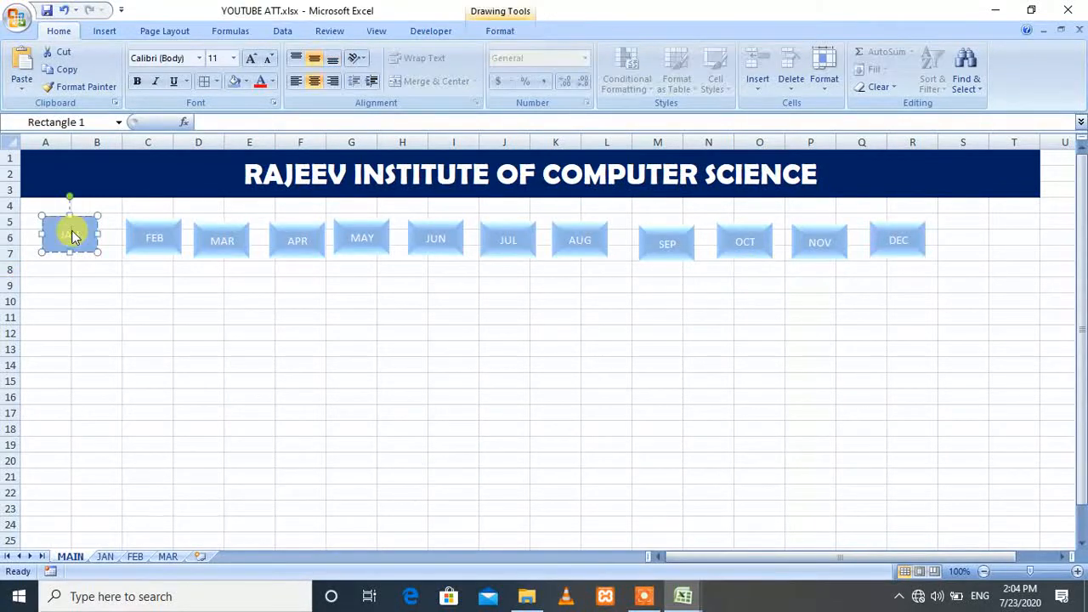
{"action": "left_click", "coordinate": [97, 300]}
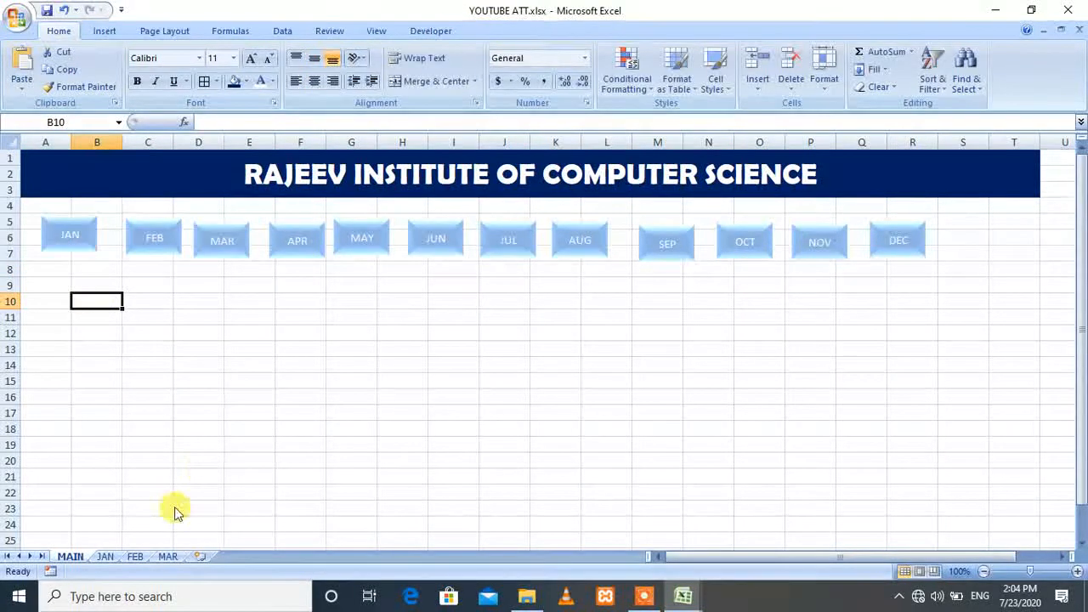
Step: On the JAN sheet, draw a rectangle about 1.59" wide and 0.35" high in the header banner, over columns G to J
{"action": "left_click", "coordinate": [104, 556]}
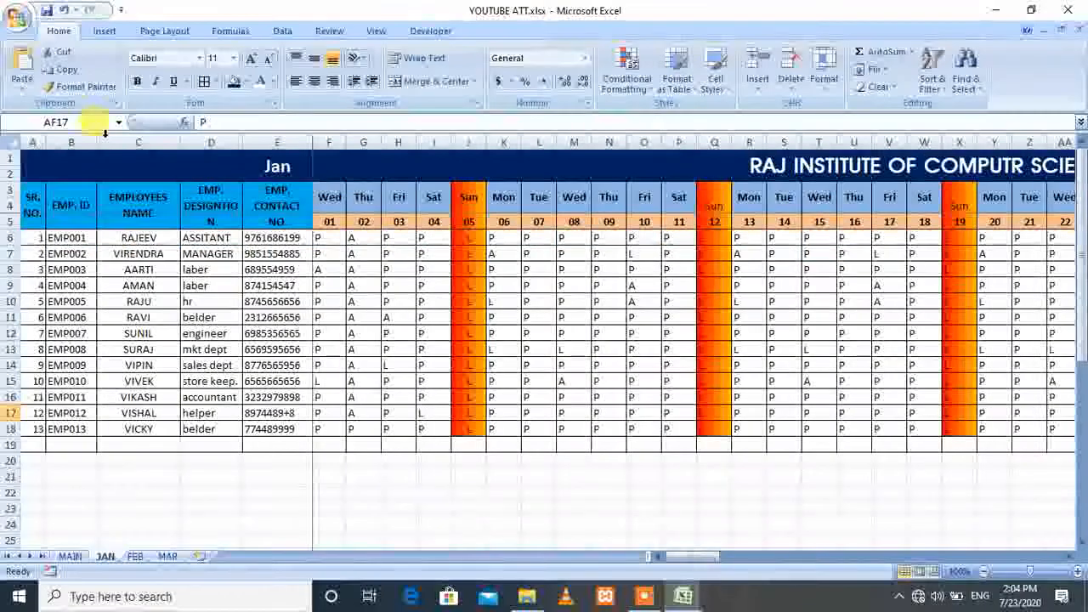
{"action": "left_click", "coordinate": [103, 30]}
{"action": "left_click", "coordinate": [177, 67]}
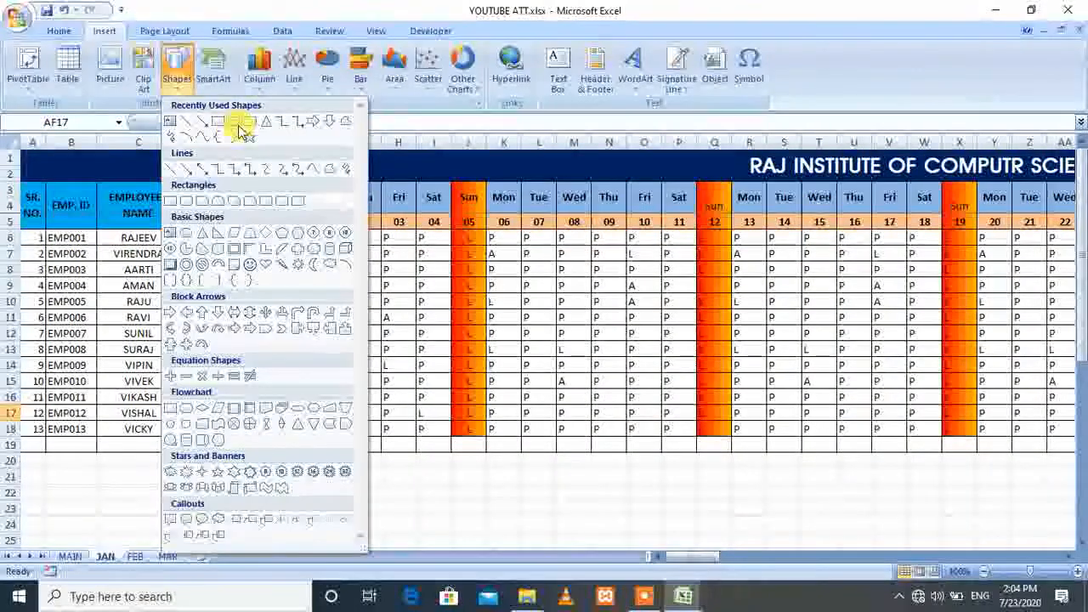
{"action": "left_click", "coordinate": [217, 121]}
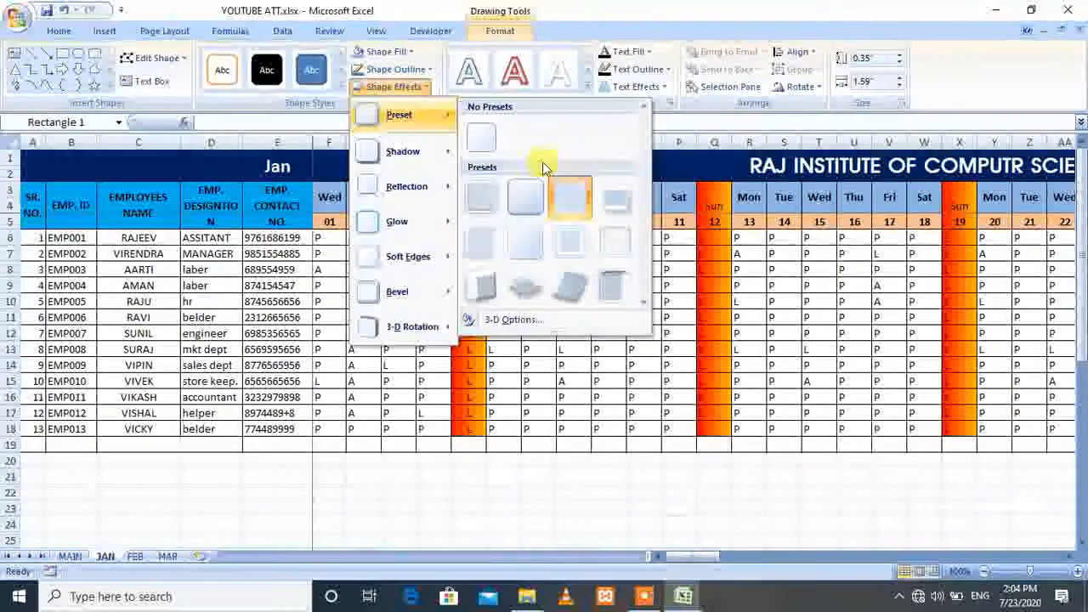
Step: Apply a preset shape effect to the header banner's rectangle and fill it with white
{"action": "left_click", "coordinate": [615, 197]}
{"action": "left_click", "coordinate": [394, 87]}
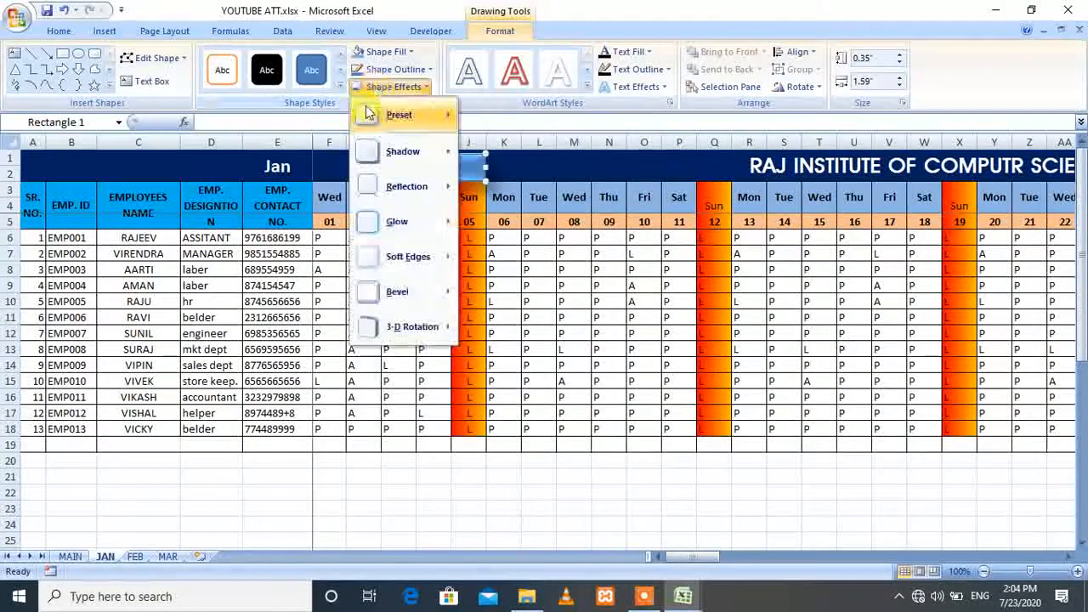
{"action": "mouse_move", "coordinate": [368, 113]}
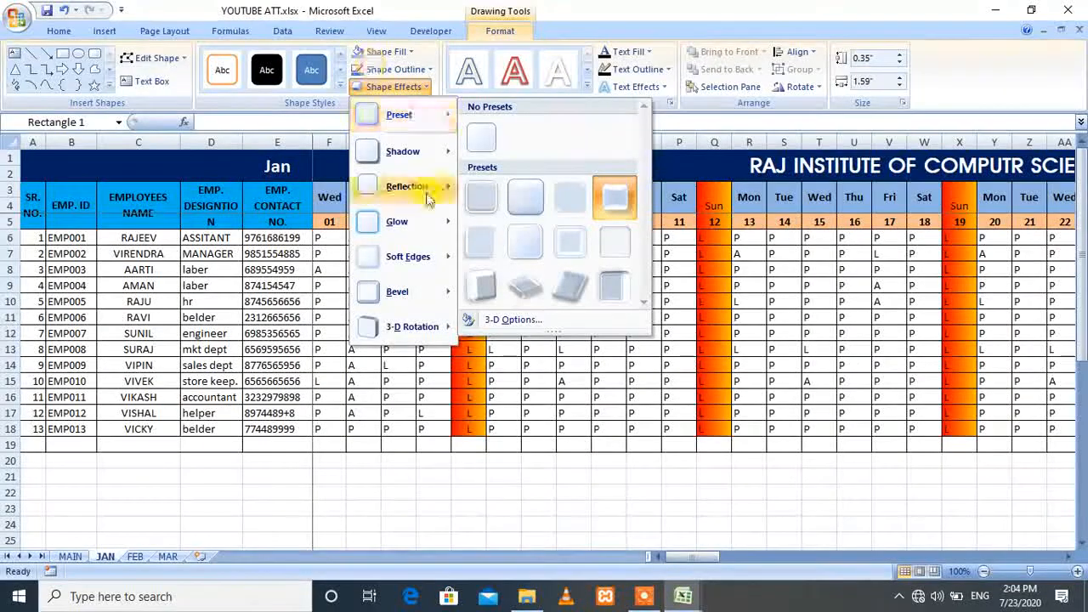
{"action": "mouse_move", "coordinate": [408, 151]}
{"action": "left_click", "coordinate": [476, 166]}
{"action": "left_click", "coordinate": [385, 51]}
{"action": "left_click", "coordinate": [359, 105]}
{"action": "left_click", "coordinate": [573, 237]}
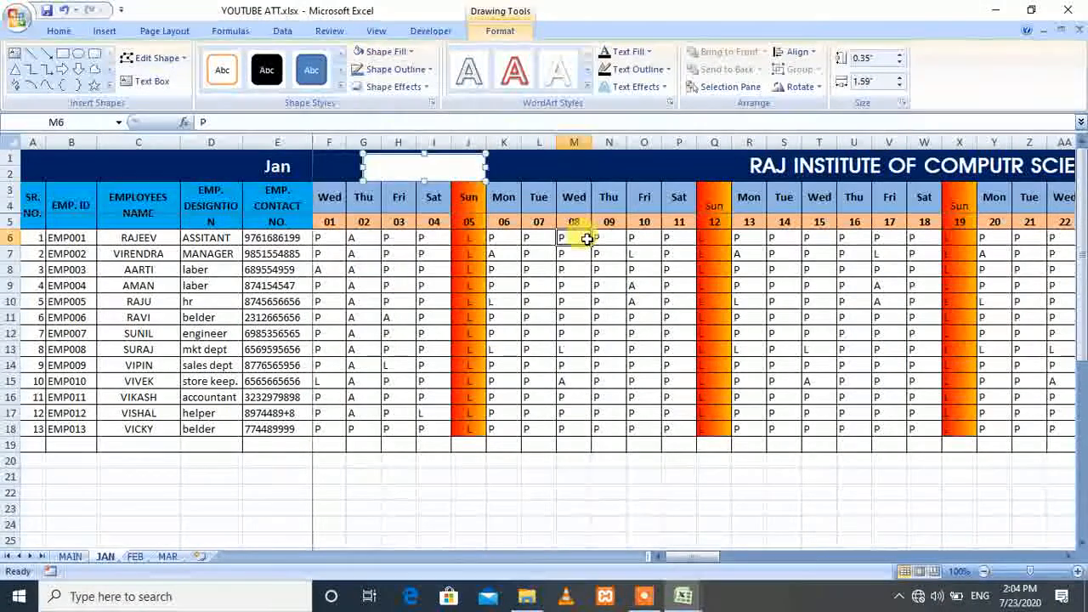
Step: Apply the seventh preset shape effect (second row, third one) to the white rectangle in the JAN sheet's banner
{"action": "left_click", "coordinate": [457, 164]}
{"action": "left_click", "coordinate": [406, 86]}
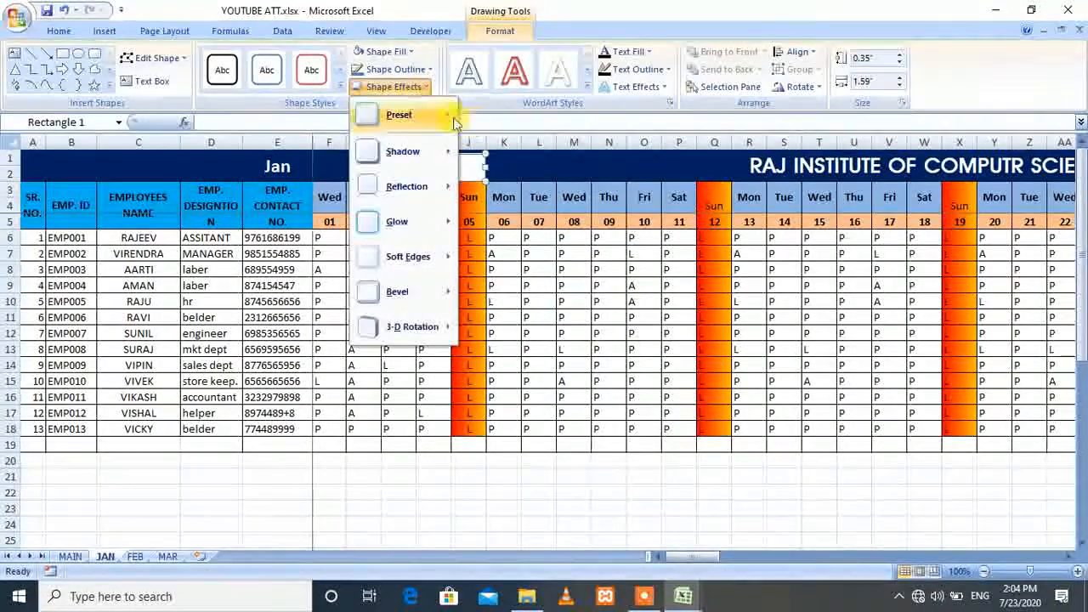
{"action": "mouse_move", "coordinate": [399, 115]}
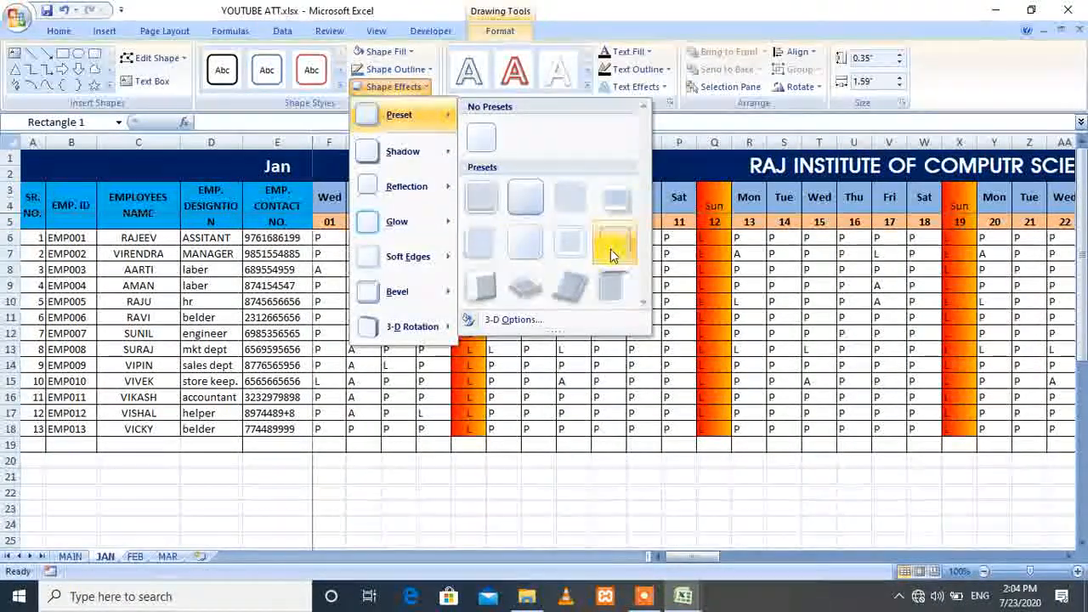
{"action": "left_click", "coordinate": [567, 247]}
{"action": "left_click", "coordinate": [563, 240]}
Step: Add the text GOTO HOME PAGE to the white rectangle in the JAN sheet's banner
{"action": "right_click", "coordinate": [442, 161]}
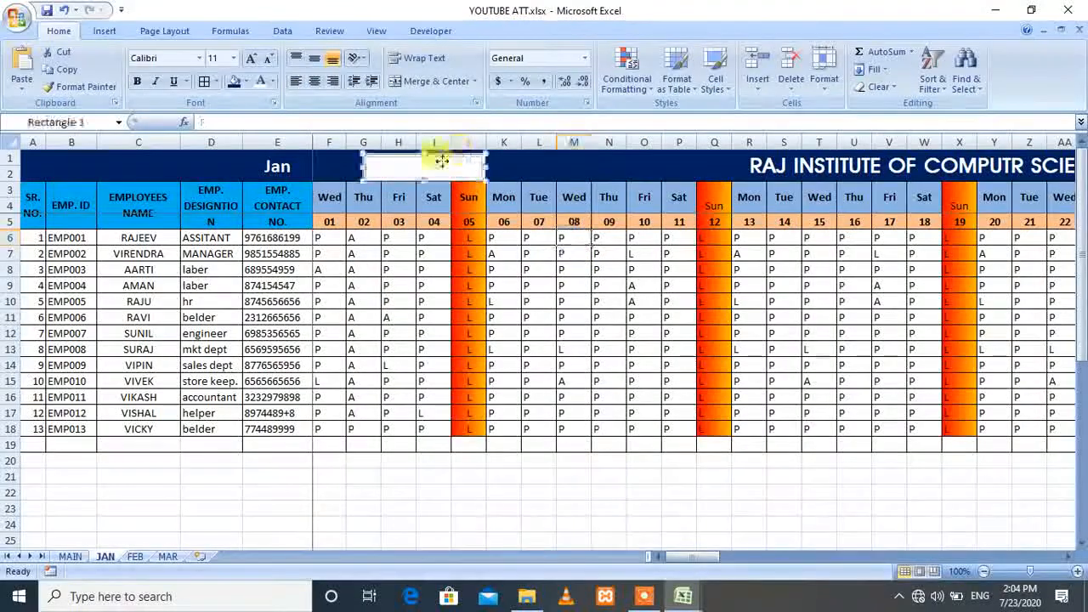
{"action": "left_click", "coordinate": [479, 226]}
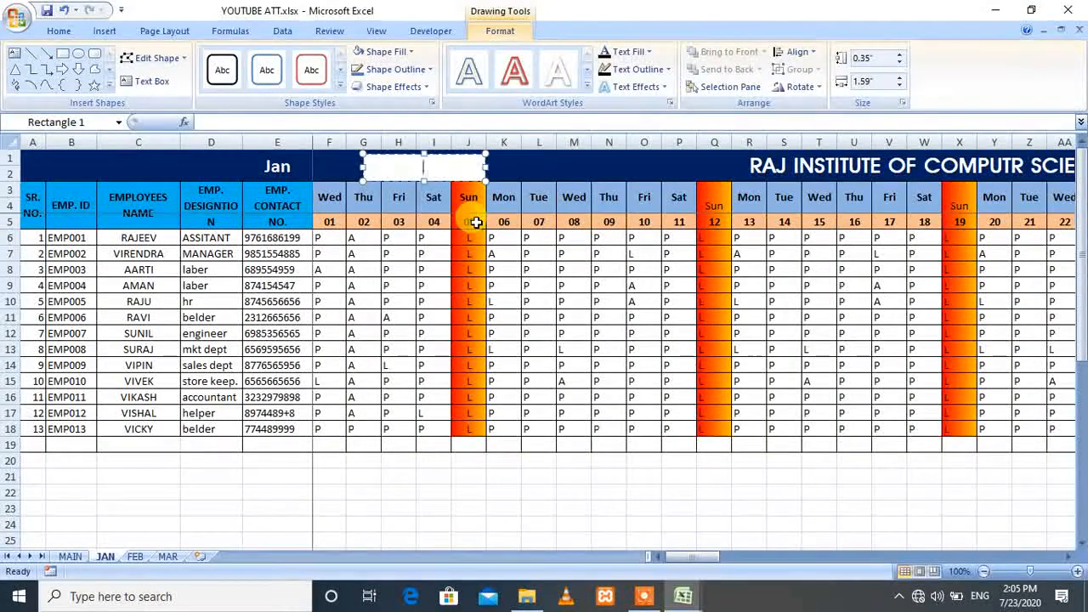
{"action": "type", "text": "MA"}
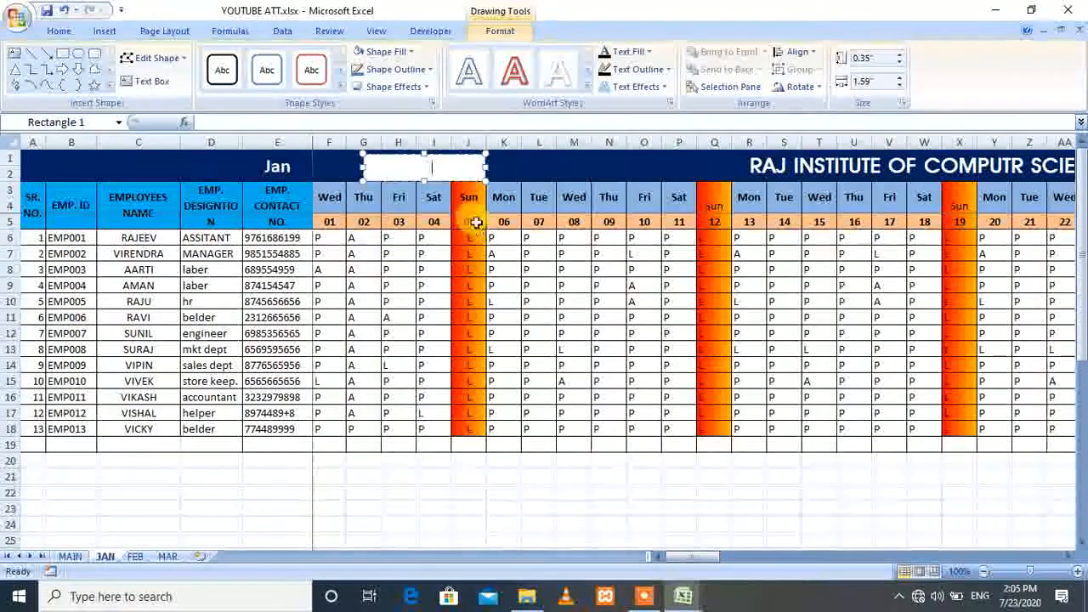
{"action": "type", "text": "IN S"}
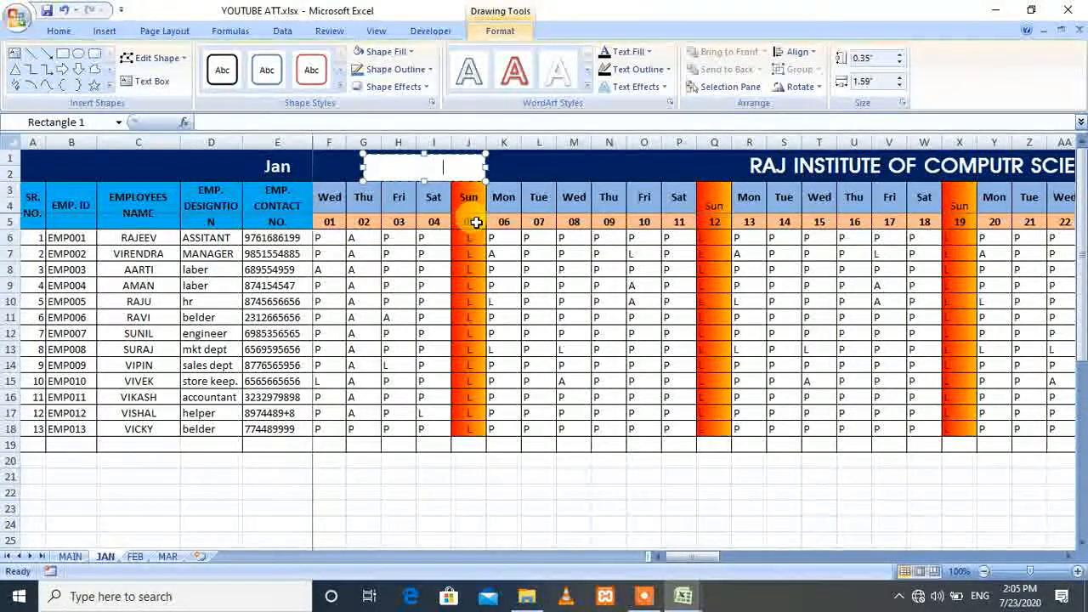
{"action": "type", "text": "HEET"}
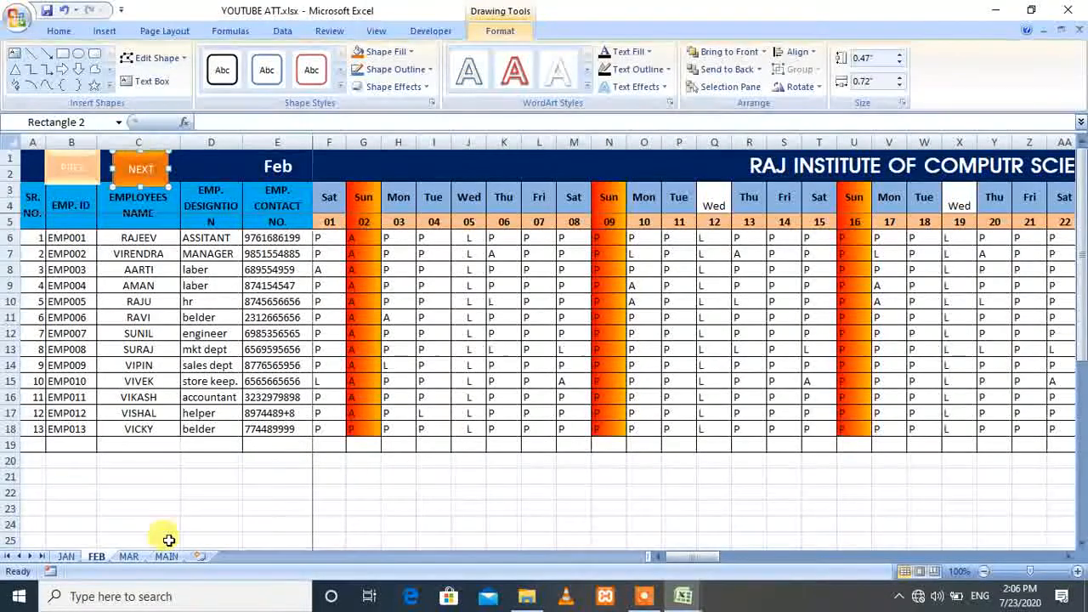
Step: Copy the GOTO HOME PAGE button from the JAN sheet into the FEB sheet's banner, over columns F to I
{"action": "left_click", "coordinate": [132, 557]}
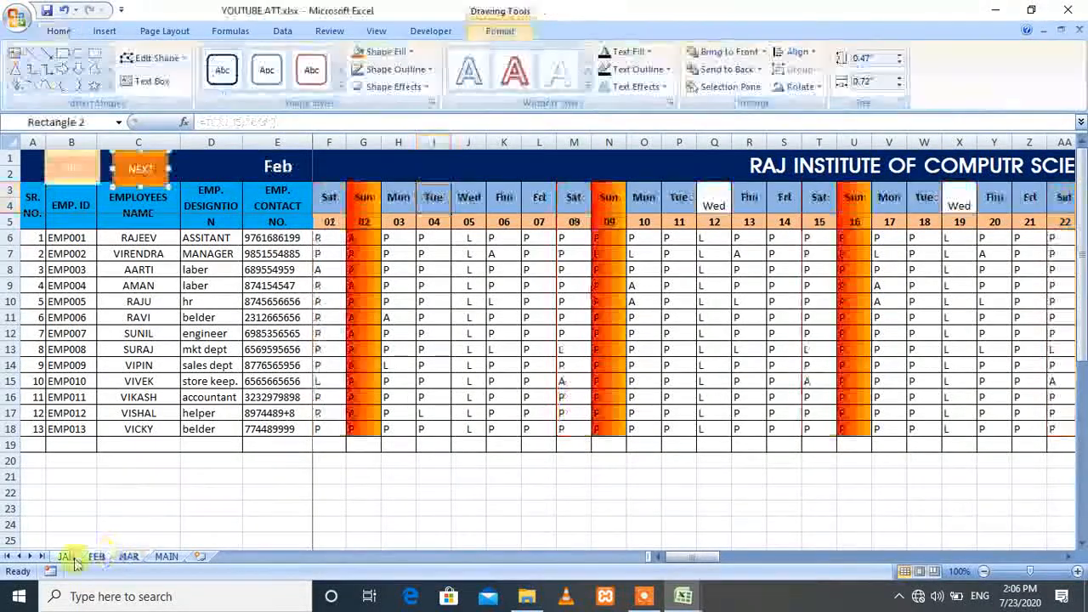
{"action": "left_click", "coordinate": [68, 556]}
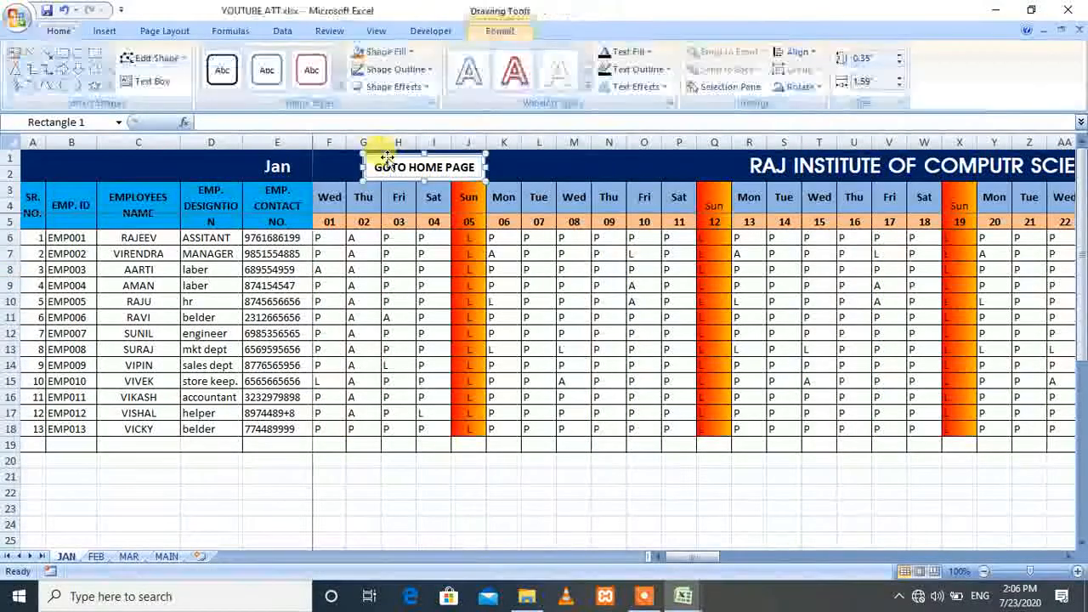
{"action": "key", "text": "ctrl+c"}
{"action": "left_click", "coordinate": [97, 557]}
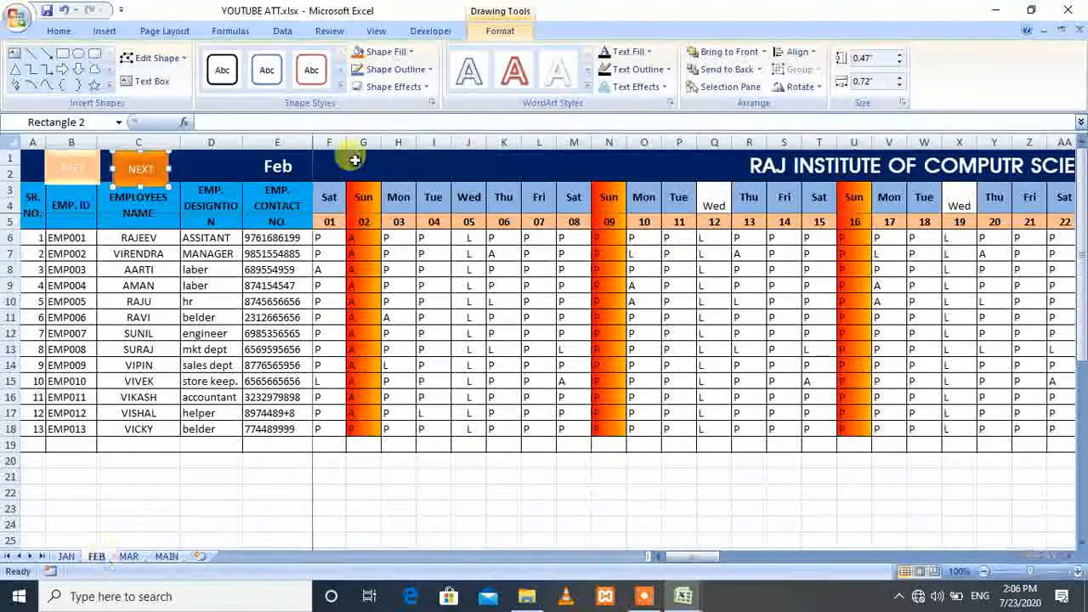
{"action": "left_click", "coordinate": [354, 160]}
{"action": "key", "text": "ctrl+v"}
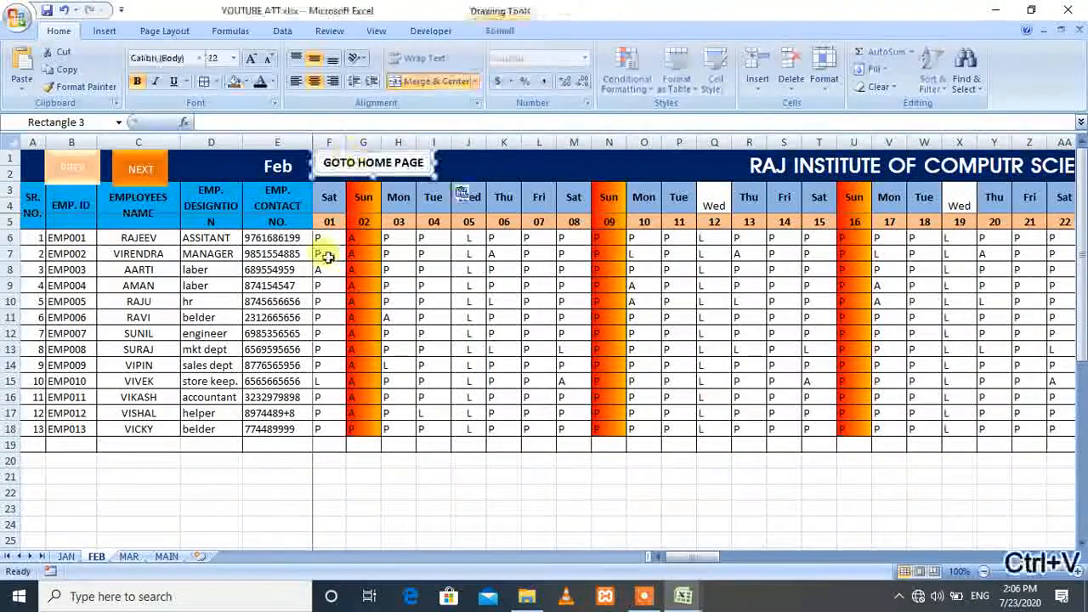
Step: Copy the PREV and NEXT buttons together from the FEB sheet into the MAR sheet's banner at cell A1
{"action": "left_click", "coordinate": [89, 183]}
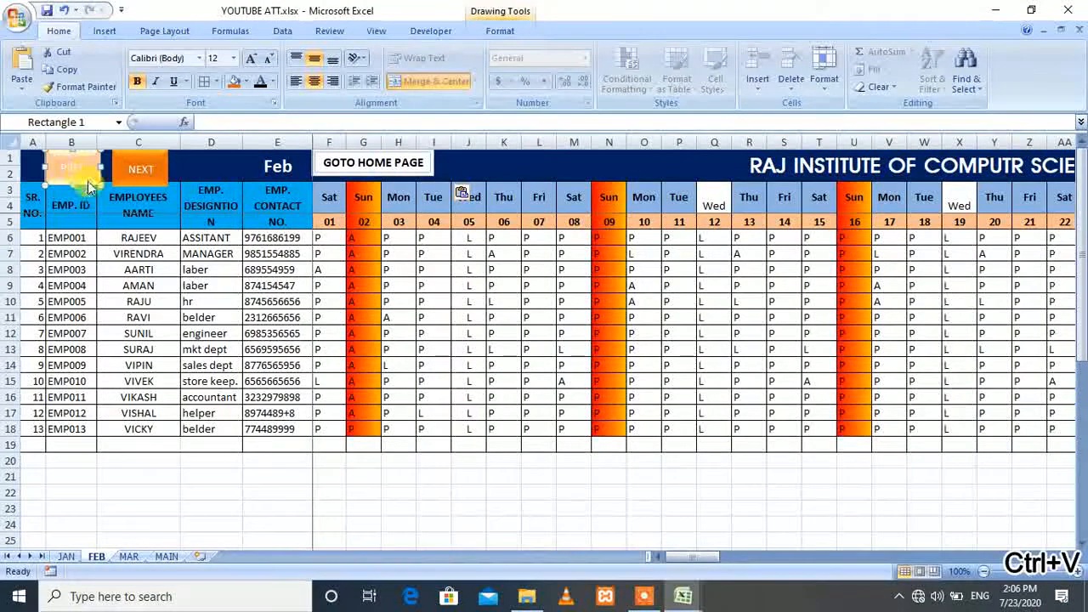
{"action": "left_click", "coordinate": [135, 163], "text": "ctrl"}
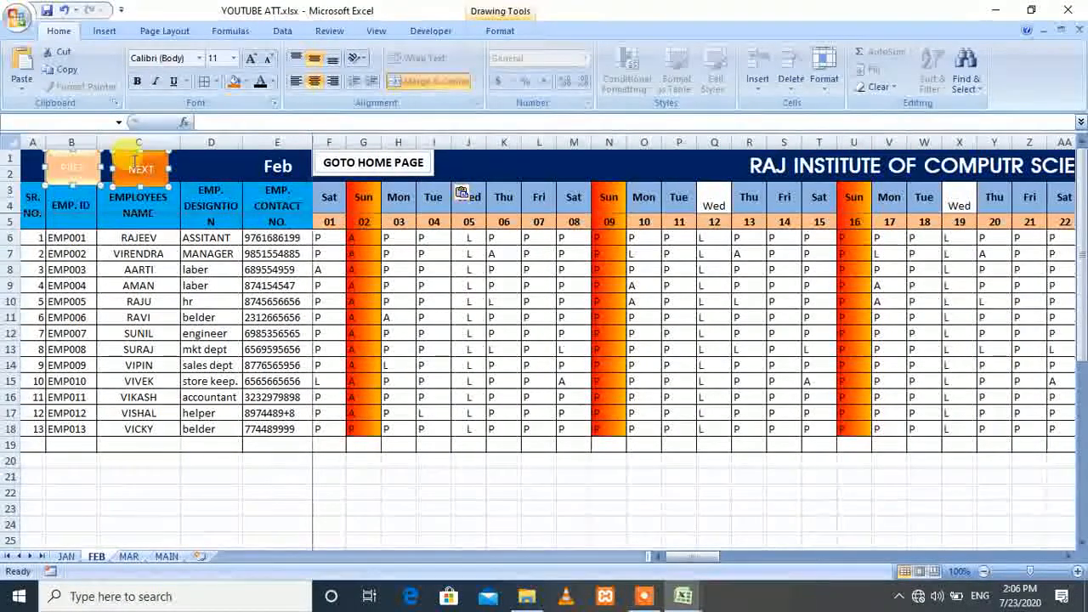
{"action": "key", "text": "ctrl+Page_Up"}
{"action": "left_click", "coordinate": [129, 557]}
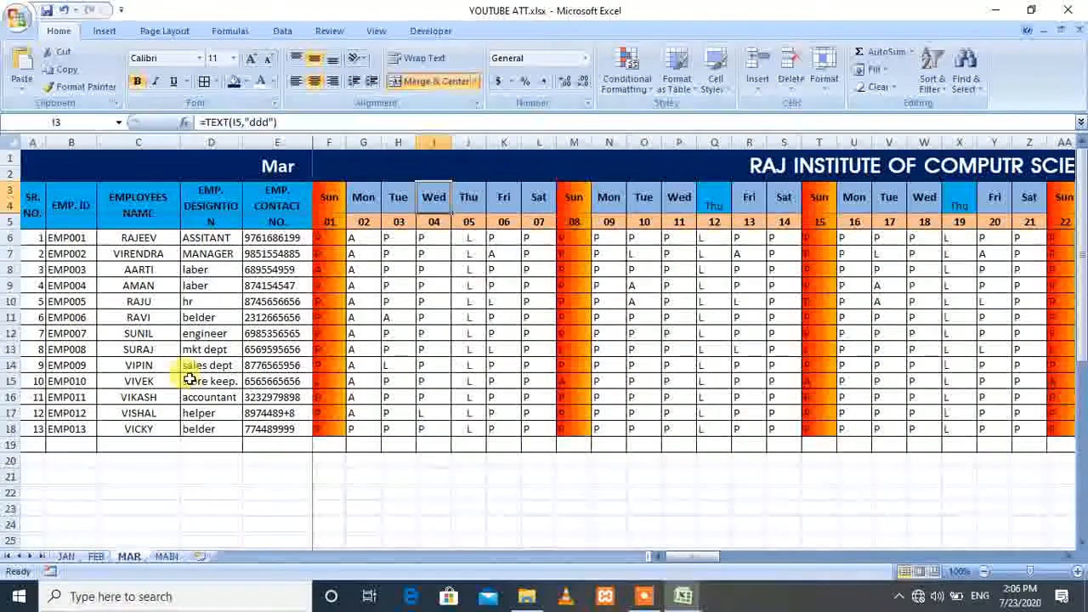
{"action": "left_click", "coordinate": [53, 165]}
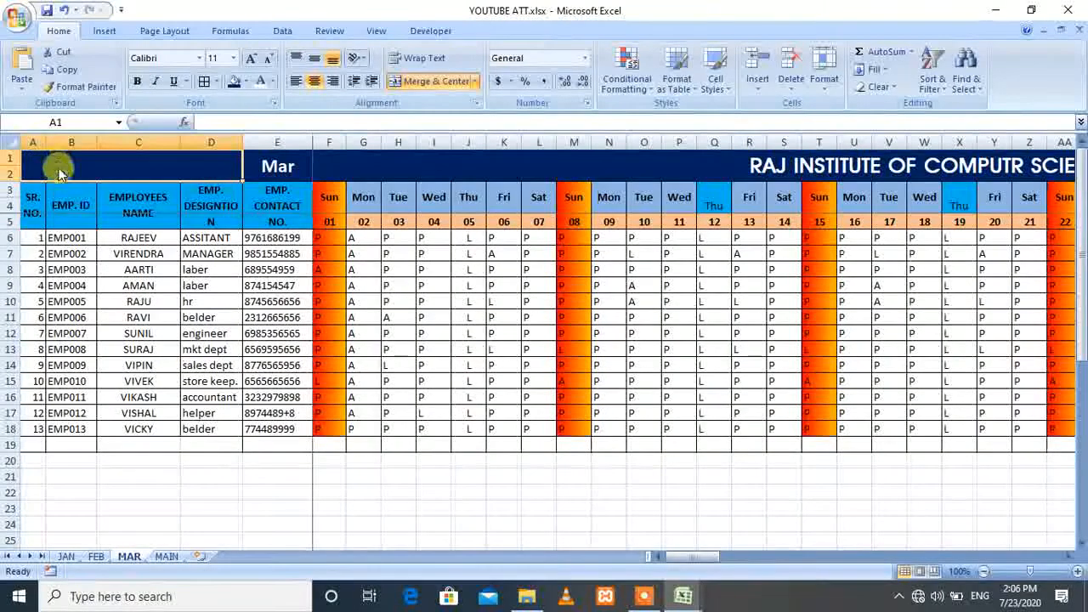
{"action": "key", "text": "ctrl+v"}
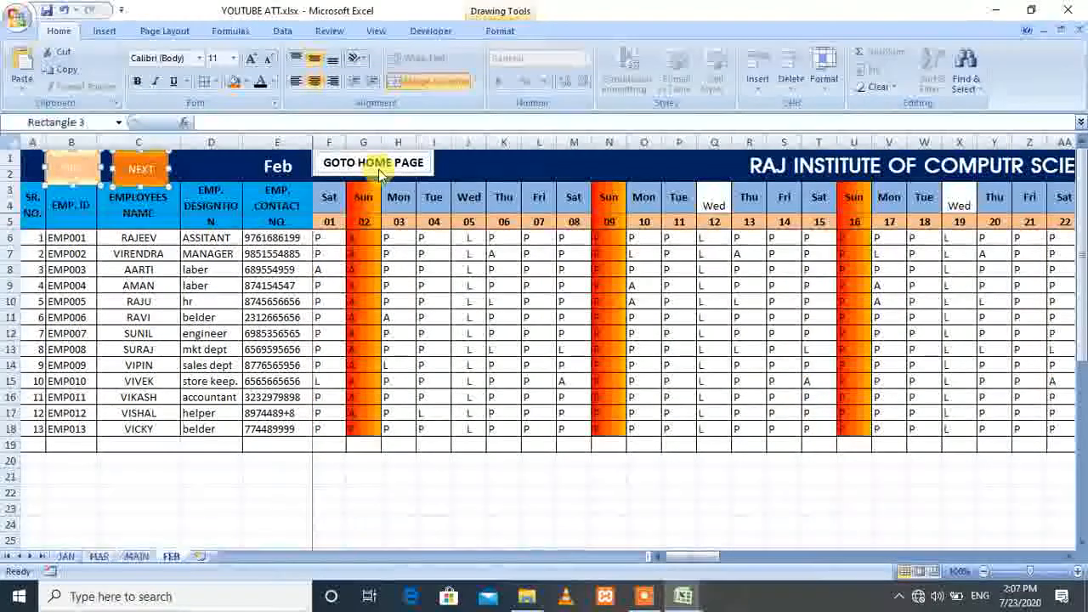
Step: Try to copy the GOTO HOME PAGE button from the FEB sheet to cell E7 of MAR, and undo the paste
{"action": "left_click", "coordinate": [378, 170]}
{"action": "right_click", "coordinate": [374, 167]}
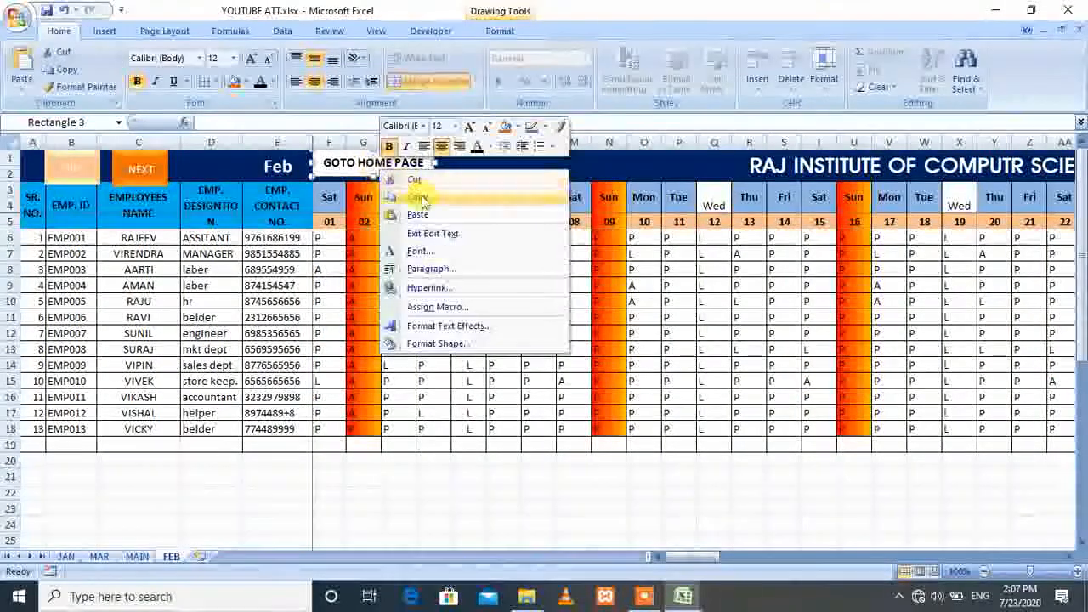
{"action": "left_click", "coordinate": [413, 177]}
{"action": "left_click", "coordinate": [100, 557]}
{"action": "left_click", "coordinate": [259, 253]}
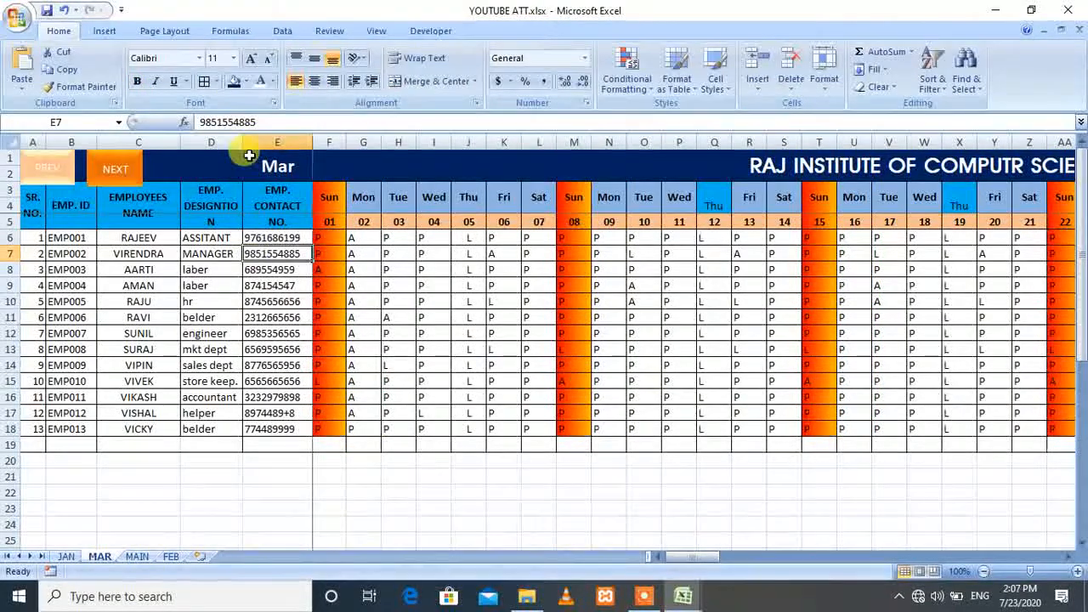
{"action": "key", "text": "ctrl+v"}
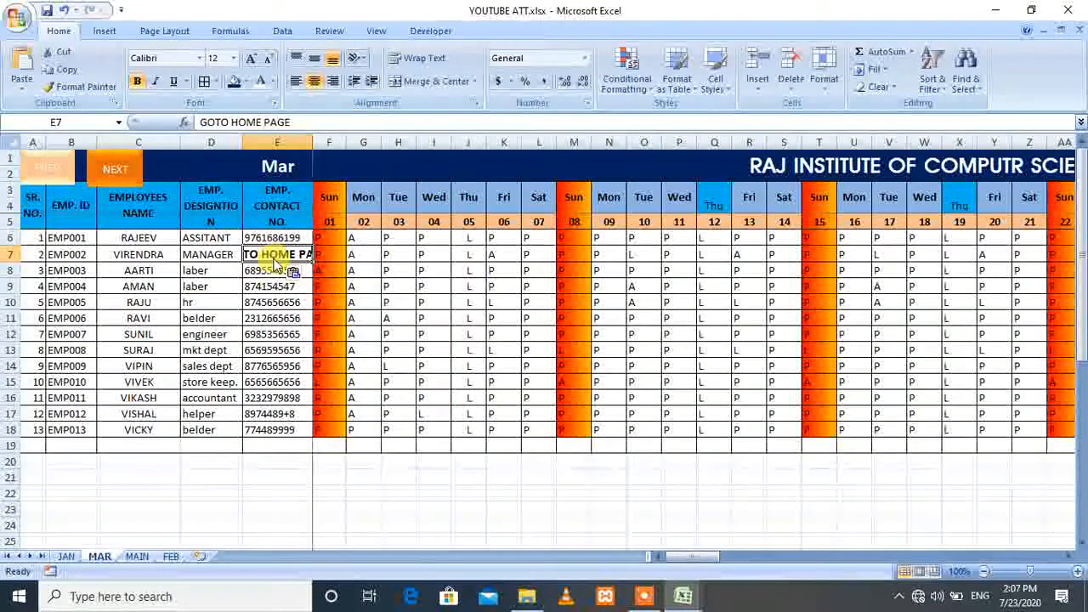
{"action": "key", "text": "ctrl+z"}
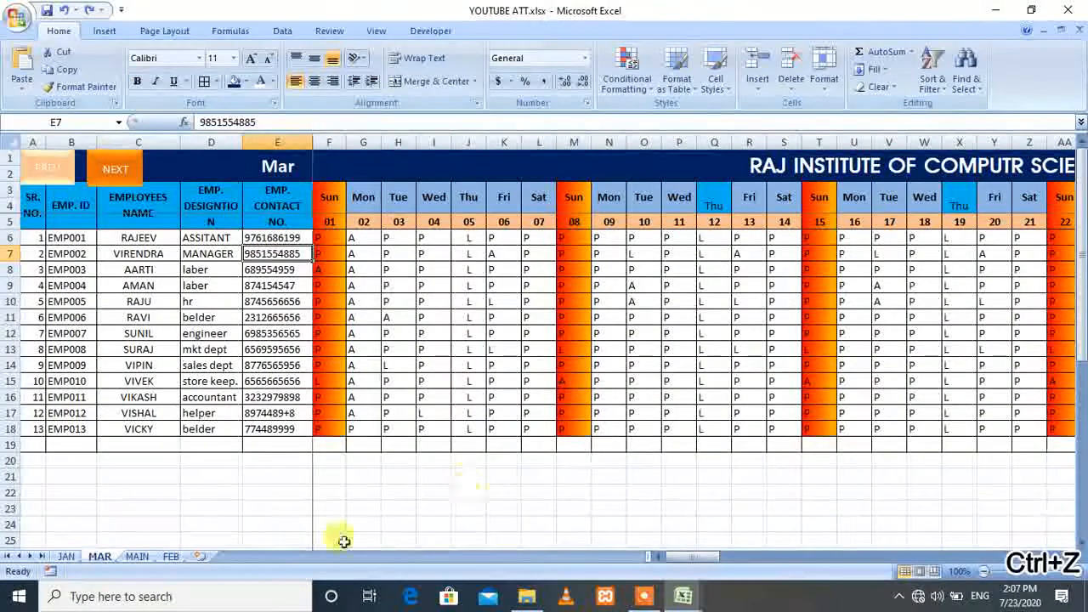
Step: Move the MAIN sheet to the front of the workbook and copy the JAN sheet's GOTO HOME PAGE button into the MAR banner
{"action": "left_click_drag", "start_coordinate": [137, 556], "coordinate": [59, 568]}
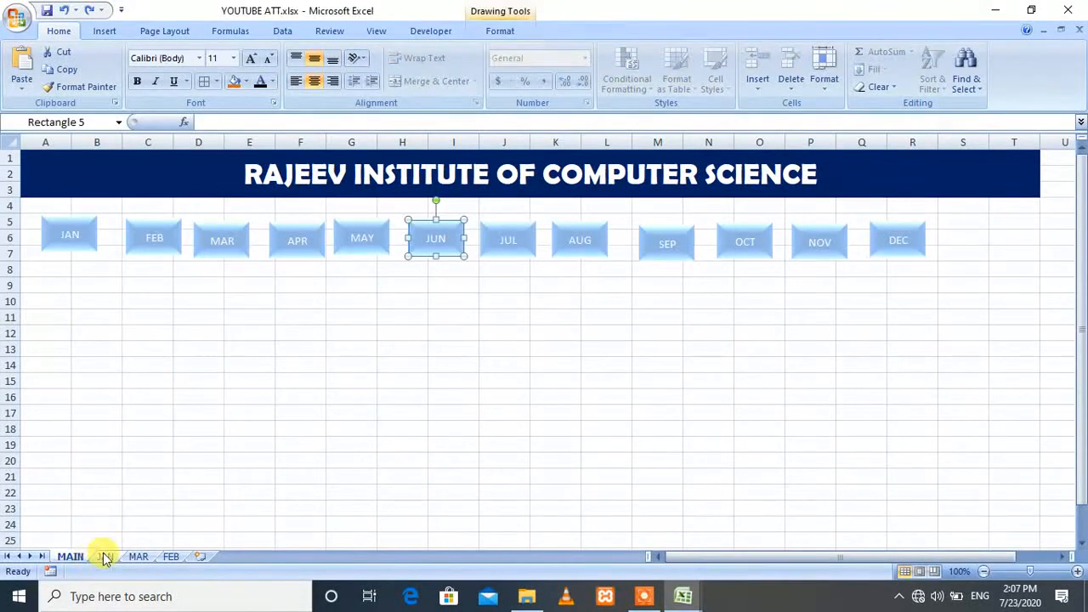
{"action": "left_click", "coordinate": [105, 557]}
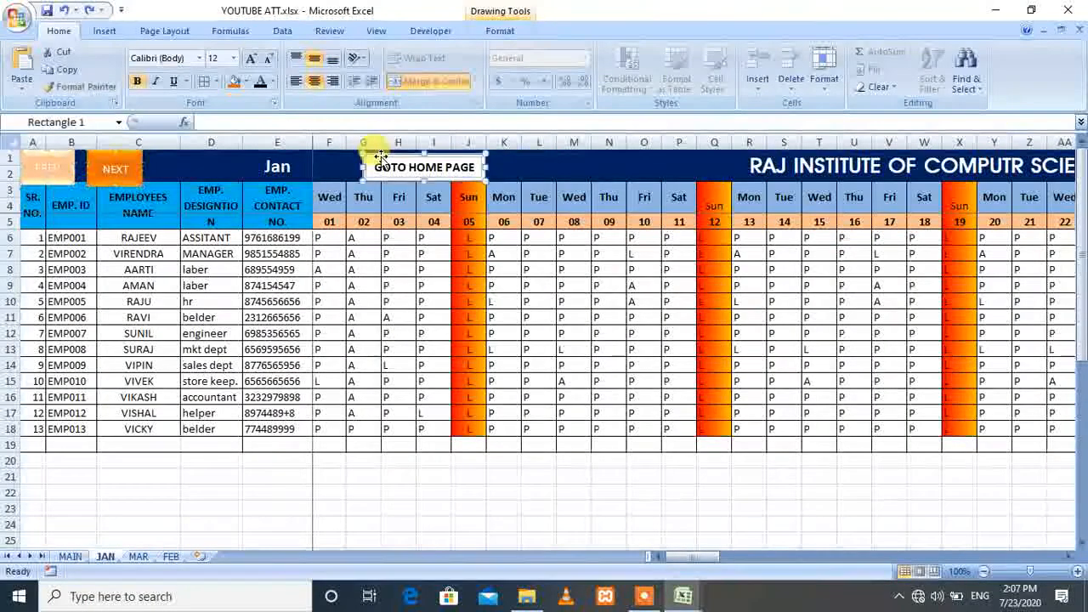
{"action": "right_click", "coordinate": [381, 161]}
{"action": "key", "text": "Escape"}
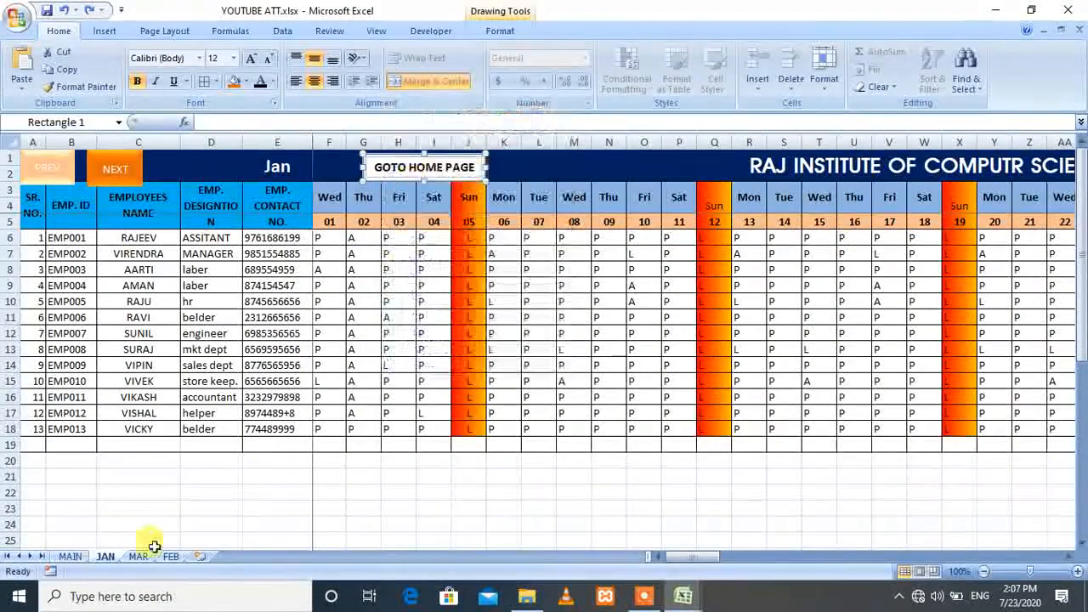
{"action": "left_click", "coordinate": [141, 556]}
{"action": "left_click", "coordinate": [377, 163]}
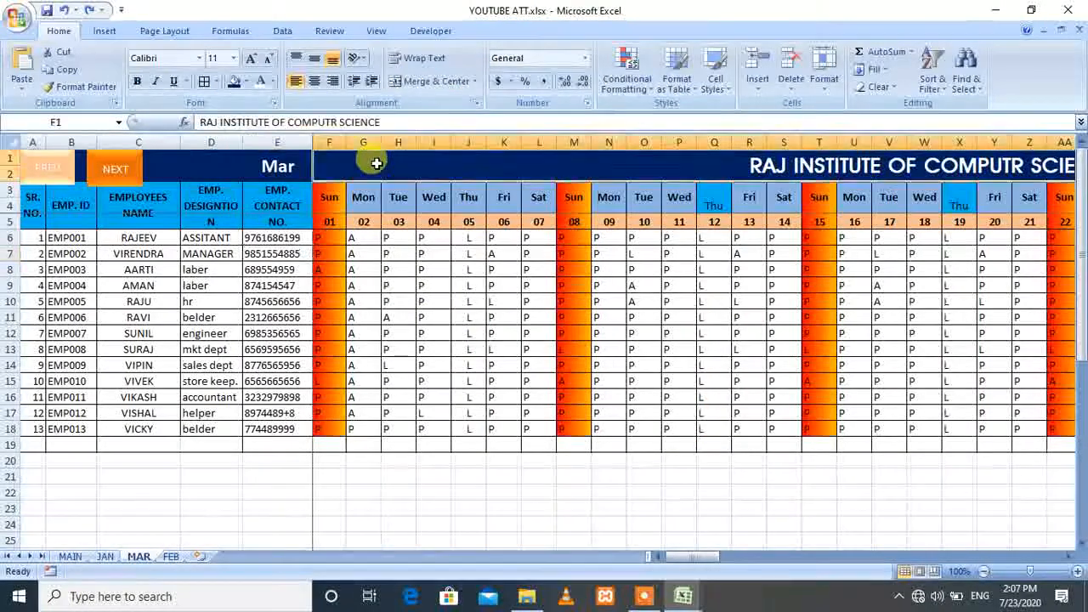
{"action": "key", "text": "ctrl+v"}
Step: Move the FEB sheet between JAN and MAR, and return to the MAIN sheet
{"action": "left_click_drag", "start_coordinate": [170, 556], "coordinate": [155, 558]}
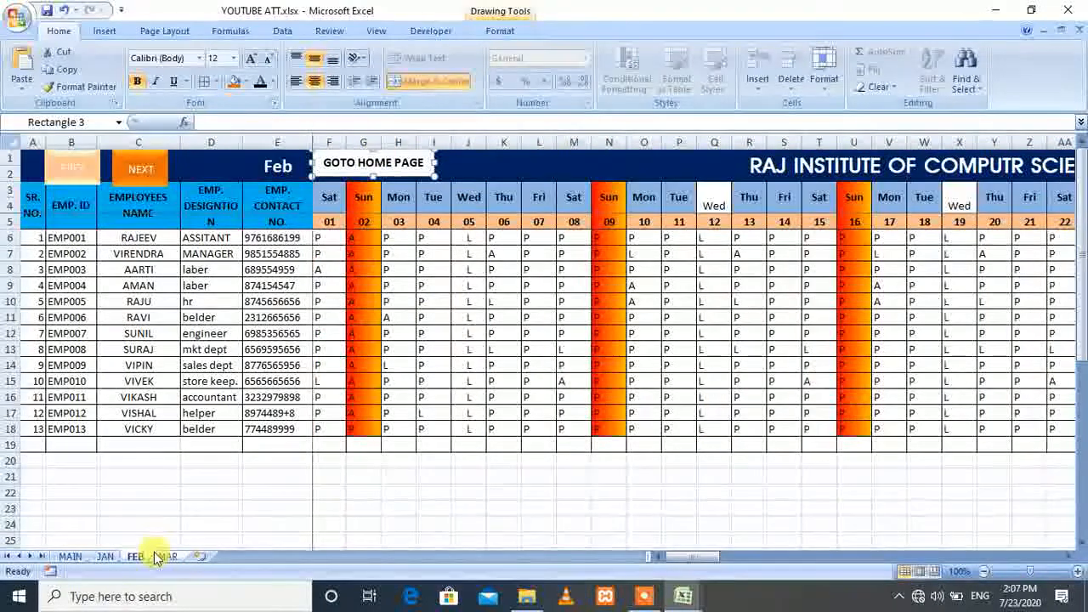
{"action": "left_click", "coordinate": [103, 557]}
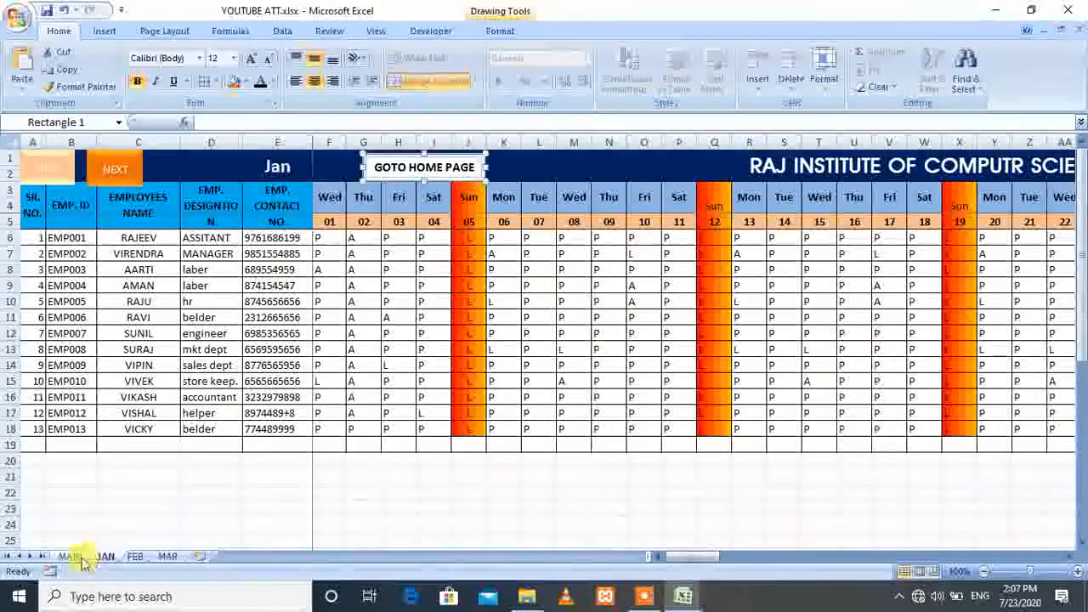
{"action": "left_click", "coordinate": [77, 558]}
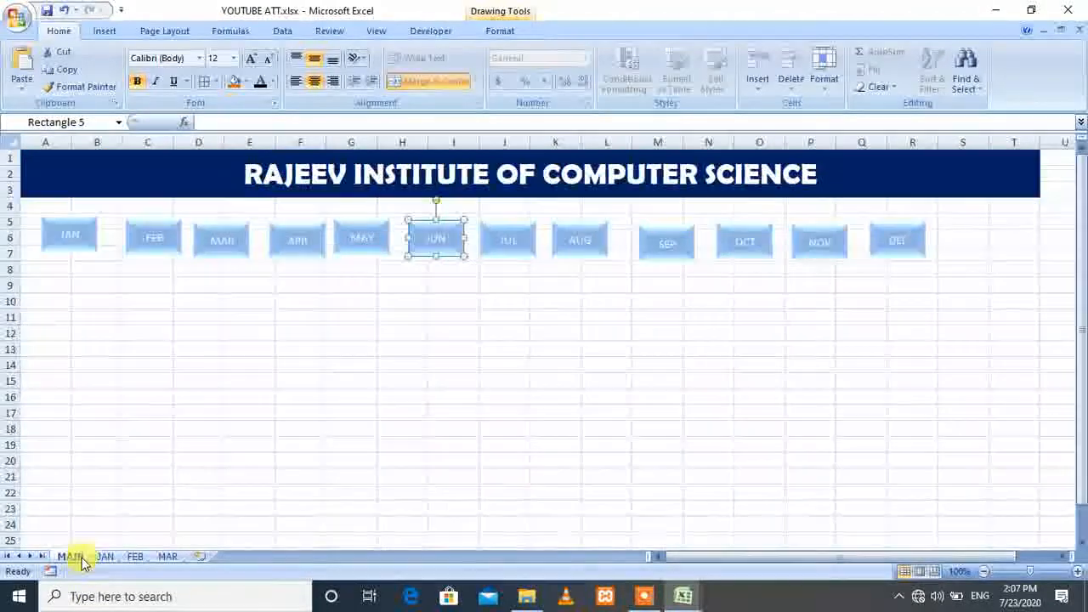
Step: Hyperlink the JAN button on the MAIN sheet to cell A1 of the JAN sheet in this document
{"action": "right_click", "coordinate": [80, 240]}
{"action": "left_click", "coordinate": [187, 376]}
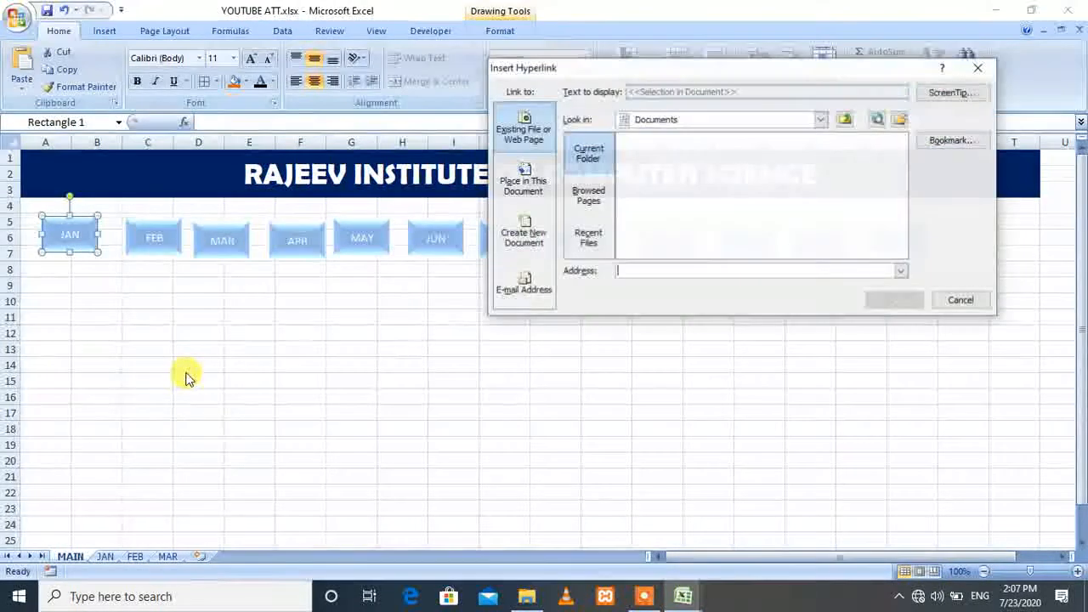
{"action": "left_click", "coordinate": [539, 190]}
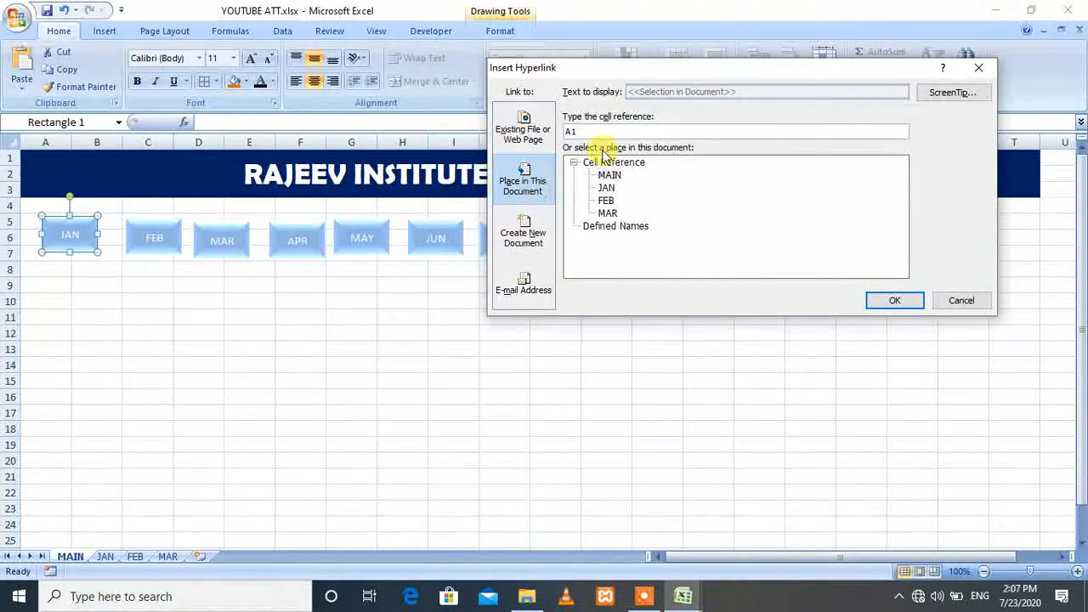
{"action": "left_click", "coordinate": [619, 188]}
{"action": "left_click", "coordinate": [608, 187]}
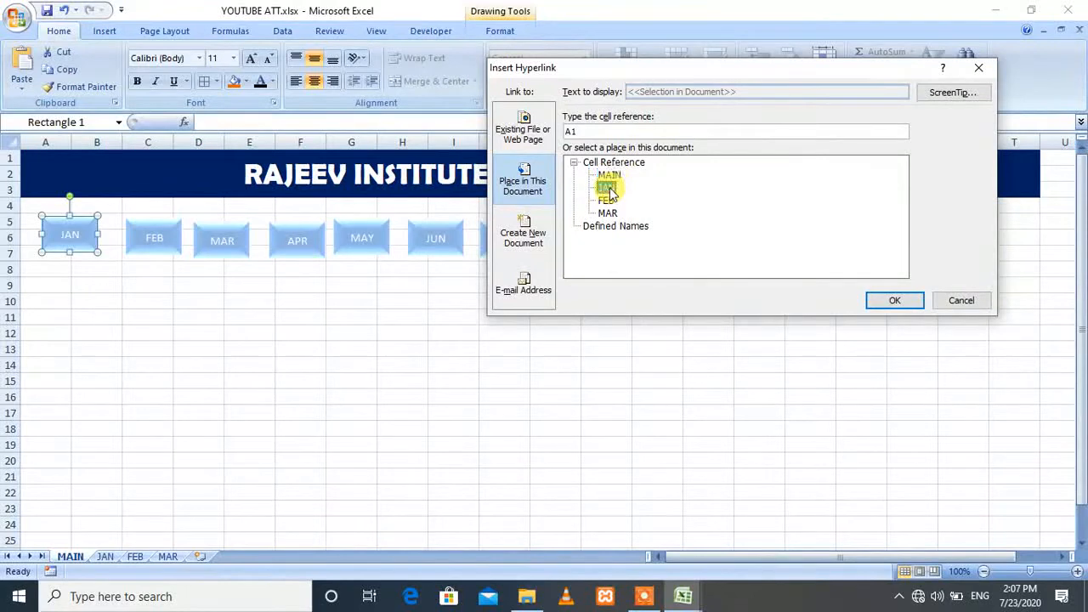
{"action": "left_click", "coordinate": [893, 302]}
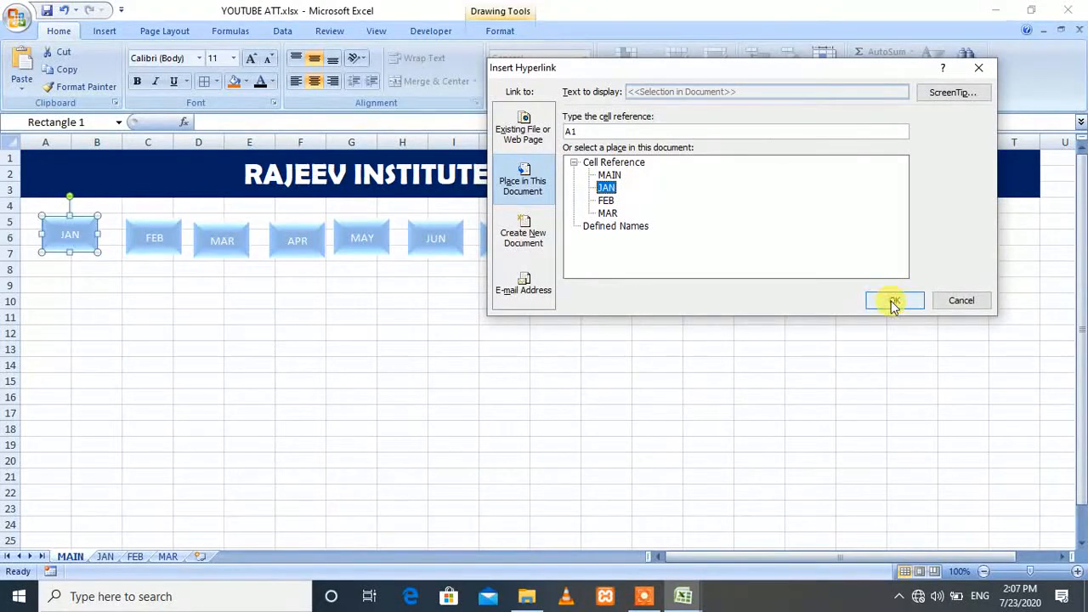
Step: Hyperlink the FEB button on the MAIN sheet to cell A1 of the FEB sheet
{"action": "left_click", "coordinate": [170, 226]}
{"action": "right_click", "coordinate": [176, 229]}
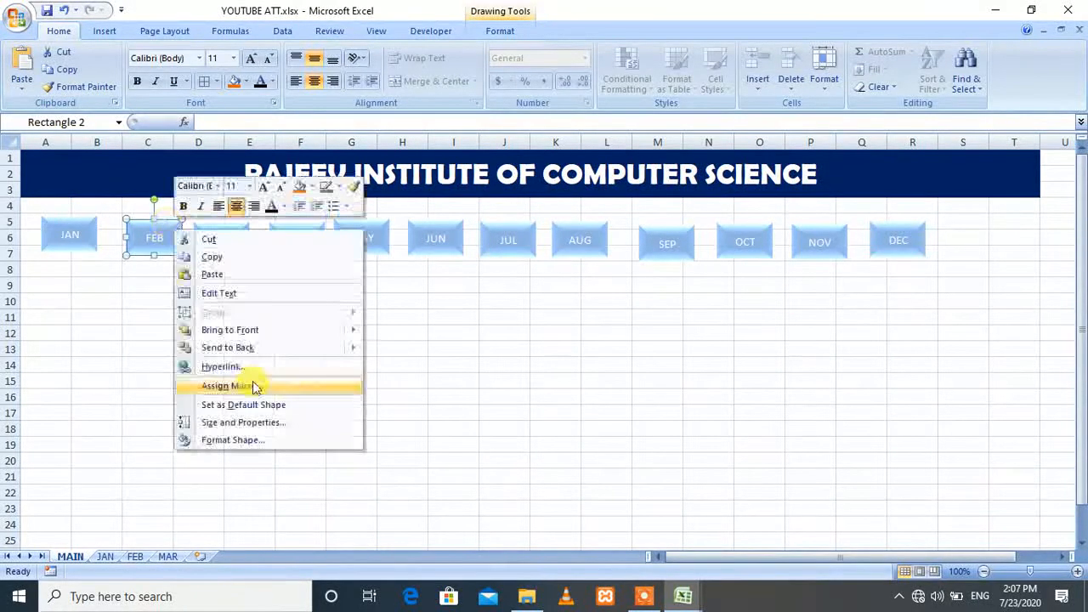
{"action": "left_click", "coordinate": [248, 367]}
{"action": "left_click", "coordinate": [607, 200]}
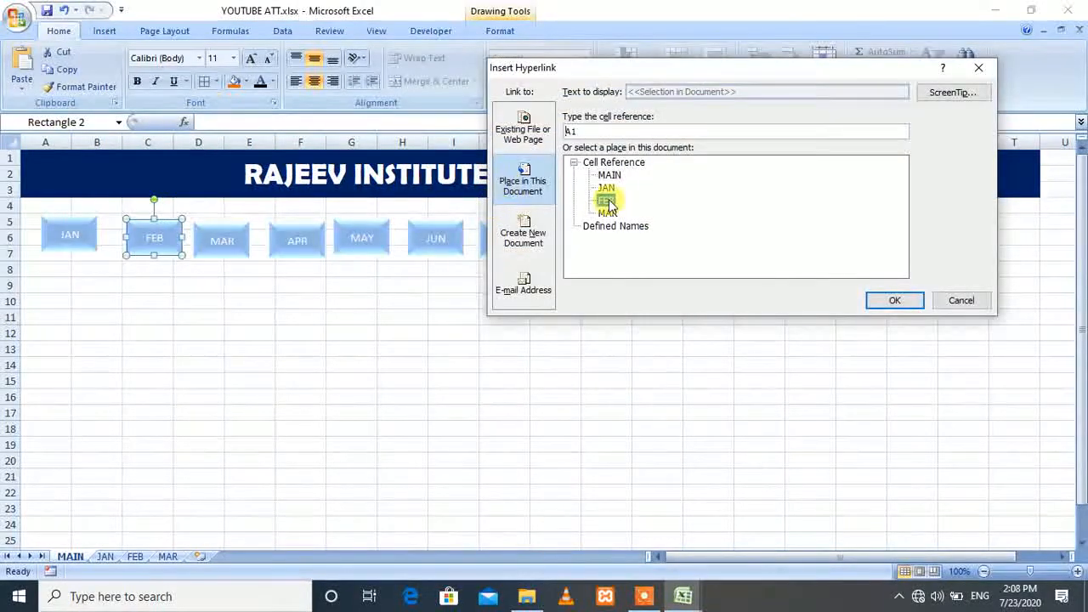
{"action": "left_click", "coordinate": [880, 300]}
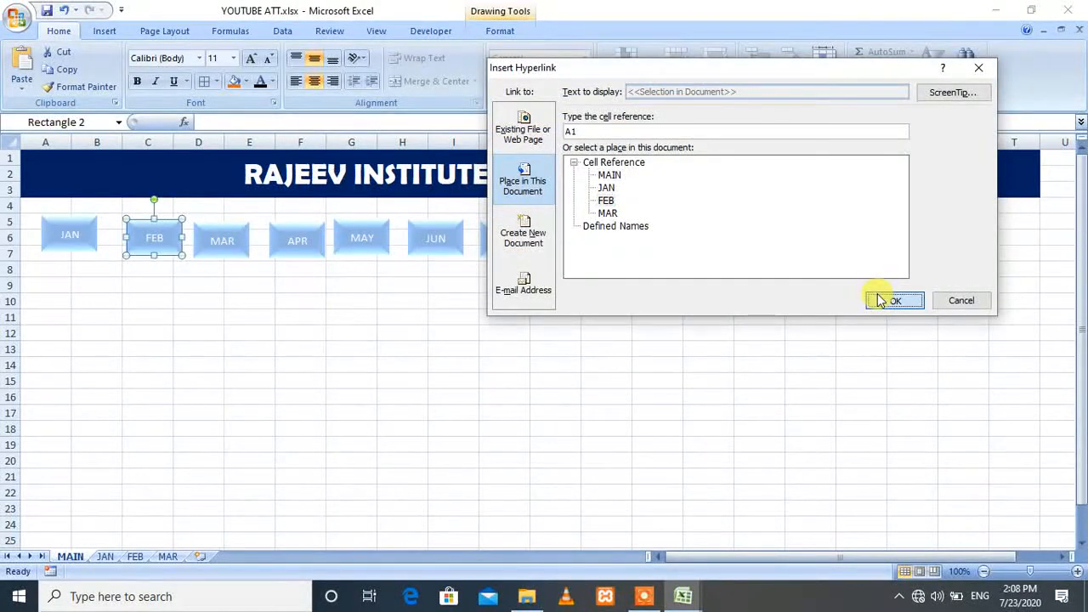
Step: Hyperlink the MAR button on the MAIN sheet to cell A1 of the MAR sheet in this document
{"action": "left_click", "coordinate": [237, 247]}
{"action": "right_click", "coordinate": [235, 245]}
{"action": "left_click", "coordinate": [352, 381]}
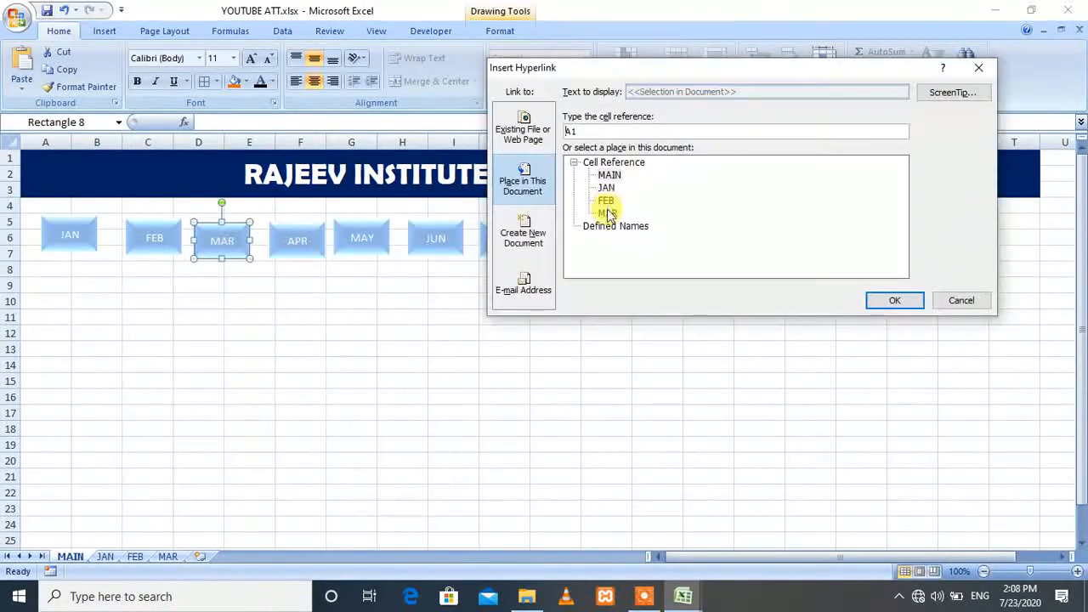
{"action": "left_click", "coordinate": [607, 213]}
{"action": "left_click", "coordinate": [897, 301]}
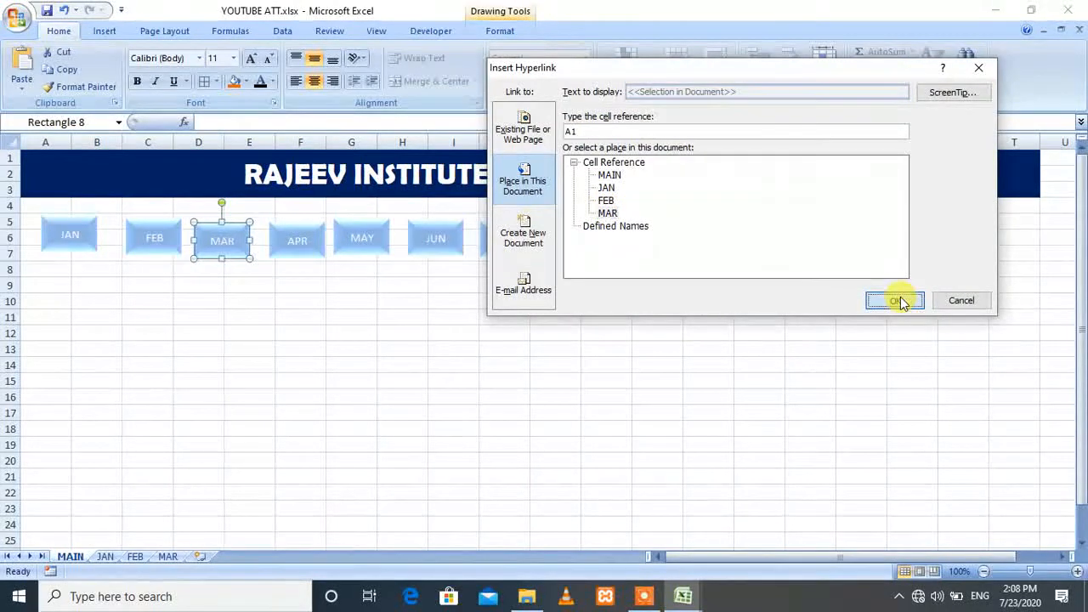
{"action": "left_click", "coordinate": [353, 408]}
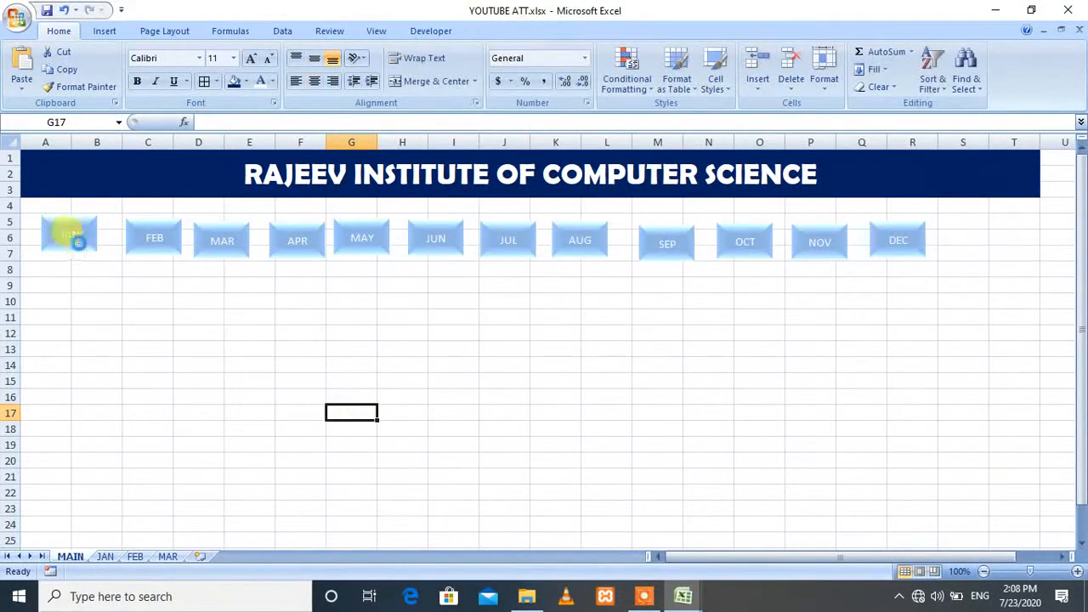
Step: Follow the JAN button's link and hyperlink the JAN sheet's GOTO HOME PAGE button to cell A1 of the MAIN sheet
{"action": "left_click", "coordinate": [78, 238]}
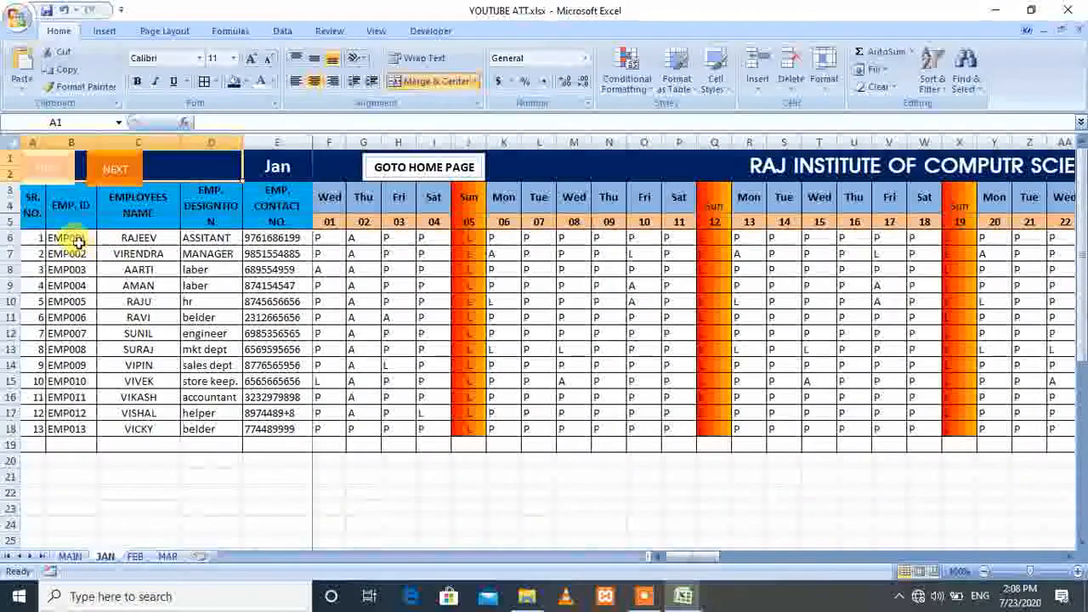
{"action": "right_click", "coordinate": [431, 156]}
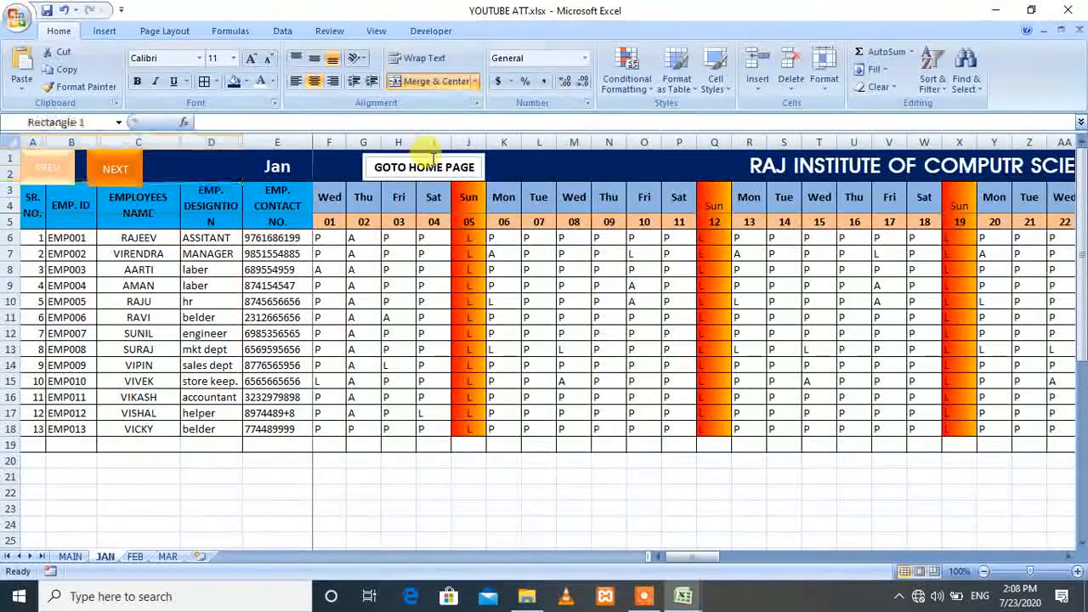
{"action": "left_click", "coordinate": [481, 278]}
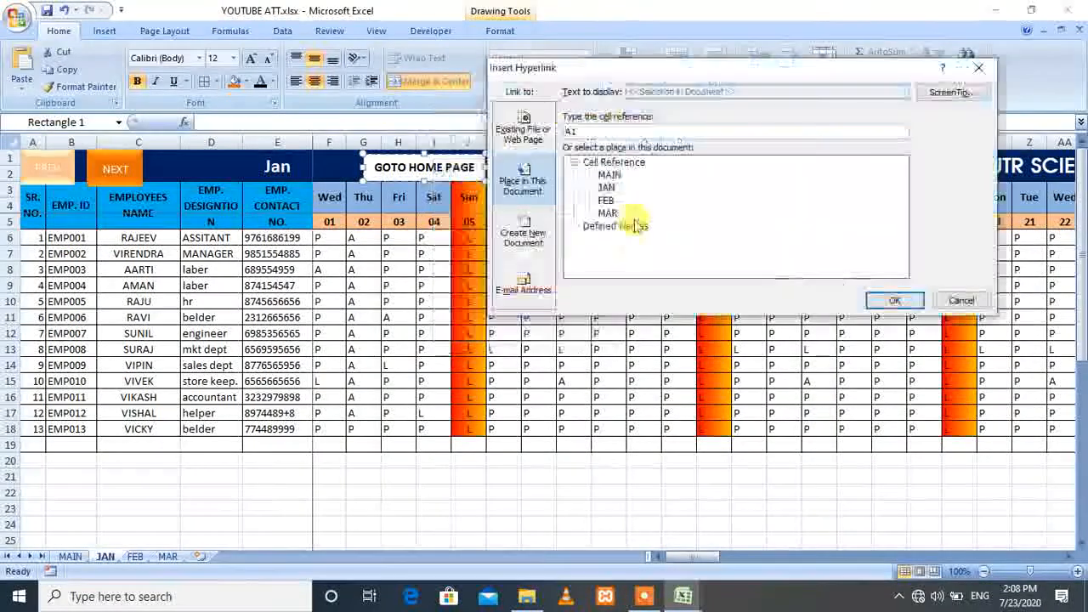
{"action": "left_click", "coordinate": [608, 175]}
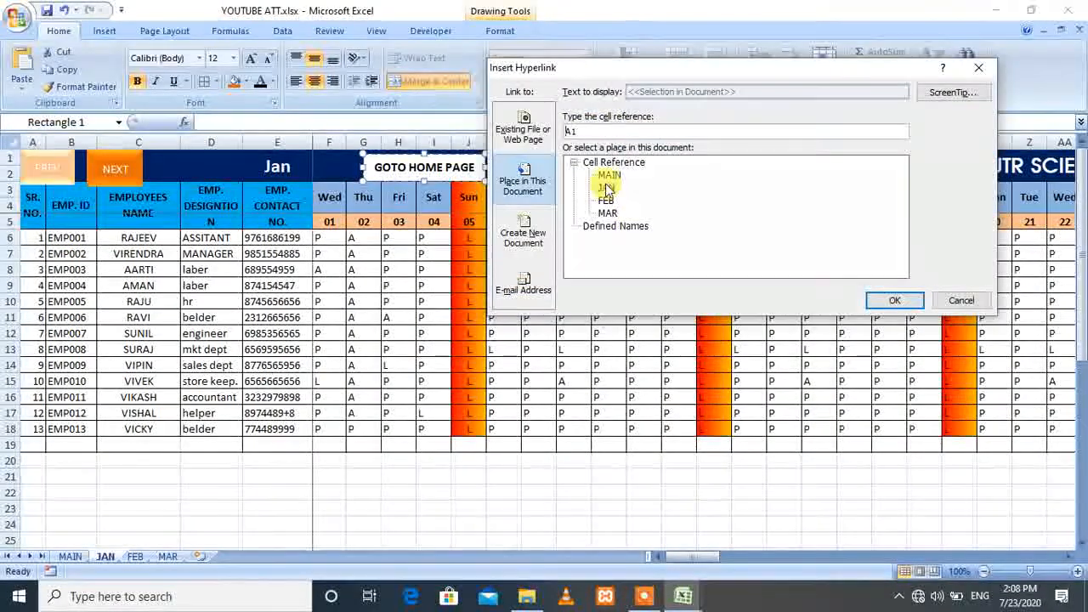
{"action": "left_click", "coordinate": [876, 301]}
Step: Hyperlink the FEB sheet's GOTO HOME PAGE button to cell A1 of the MAIN sheet
{"action": "left_click", "coordinate": [140, 557]}
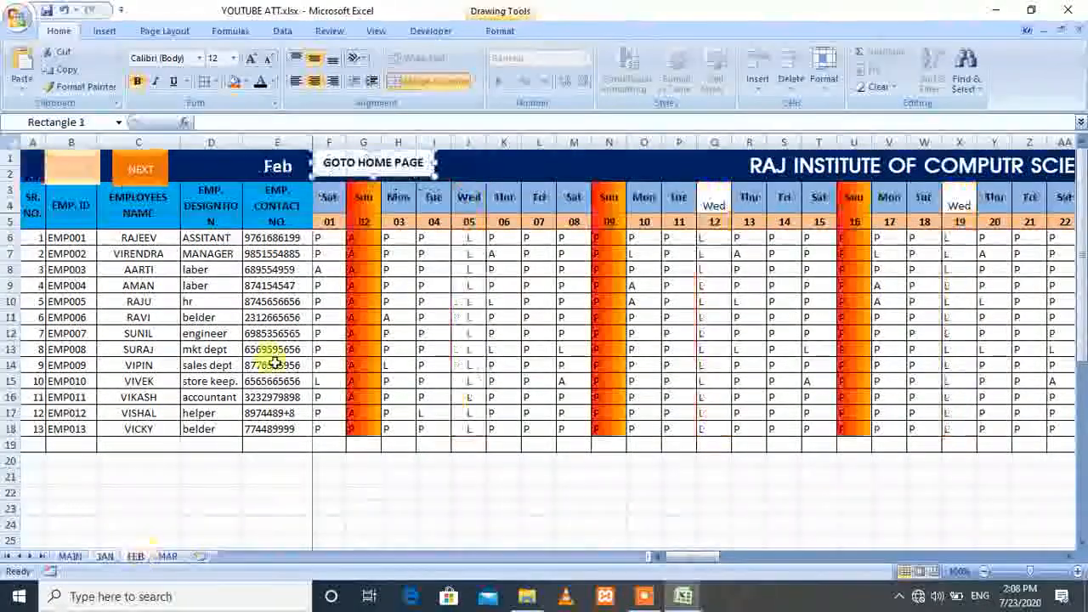
{"action": "right_click", "coordinate": [384, 158]}
{"action": "left_click", "coordinate": [476, 291]}
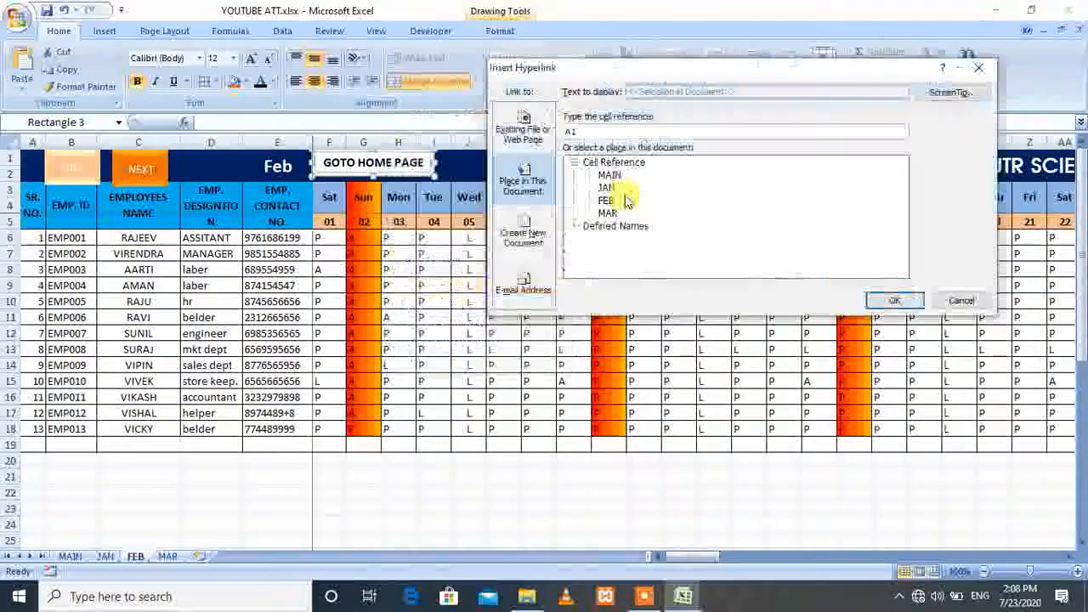
{"action": "left_click", "coordinate": [608, 176]}
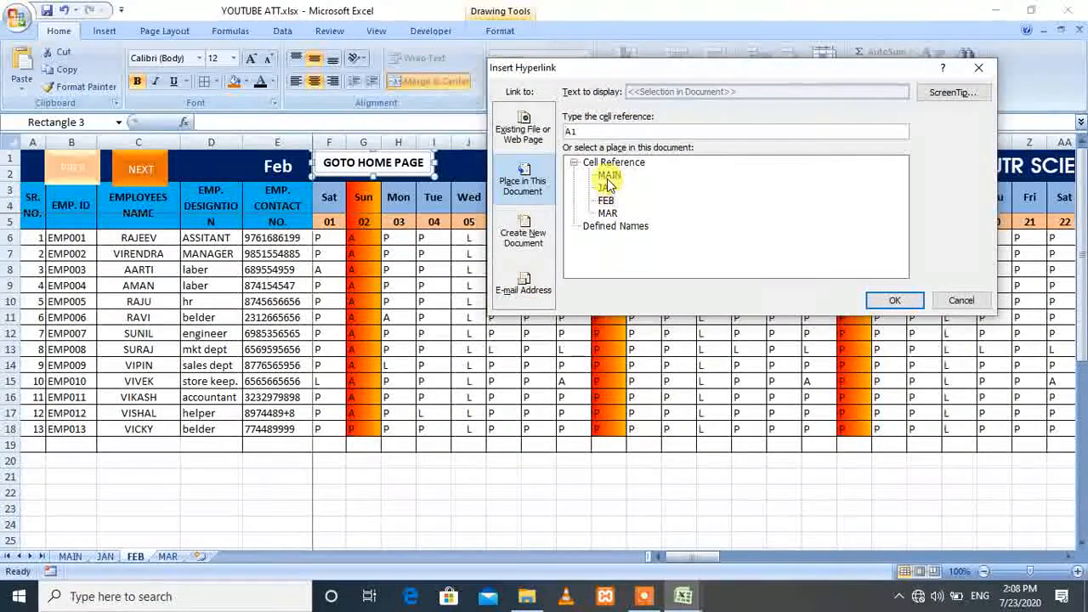
{"action": "left_click", "coordinate": [876, 300]}
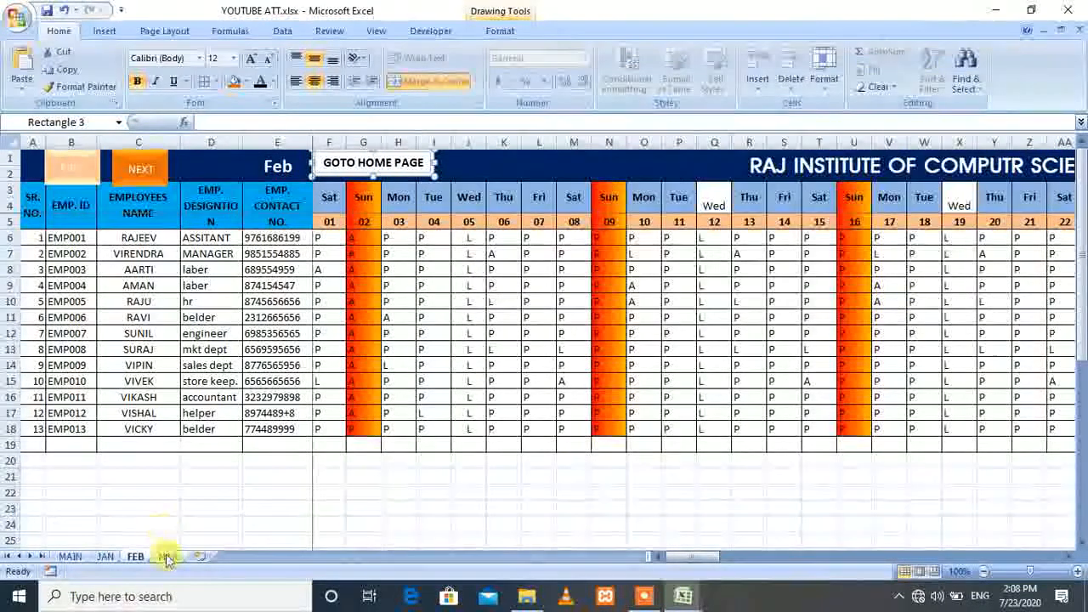
Step: Hyperlink the MAR sheet's GOTO HOME PAGE button to cell A1 of the MAIN sheet
{"action": "left_click", "coordinate": [166, 557]}
{"action": "key", "text": "ctrl+k"}
{"action": "left_click", "coordinate": [609, 175]}
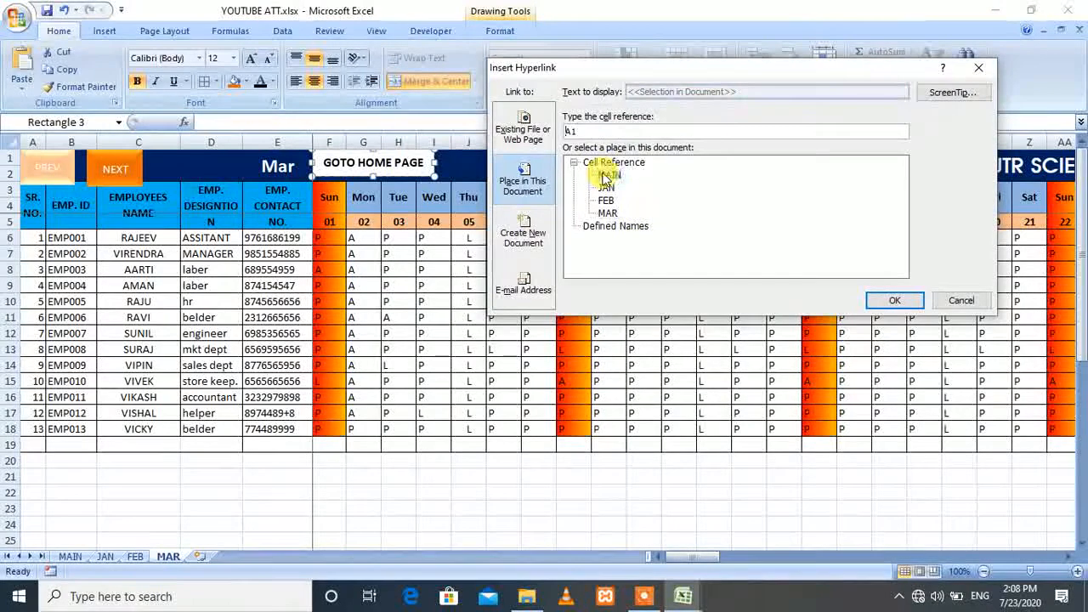
{"action": "left_click", "coordinate": [891, 299]}
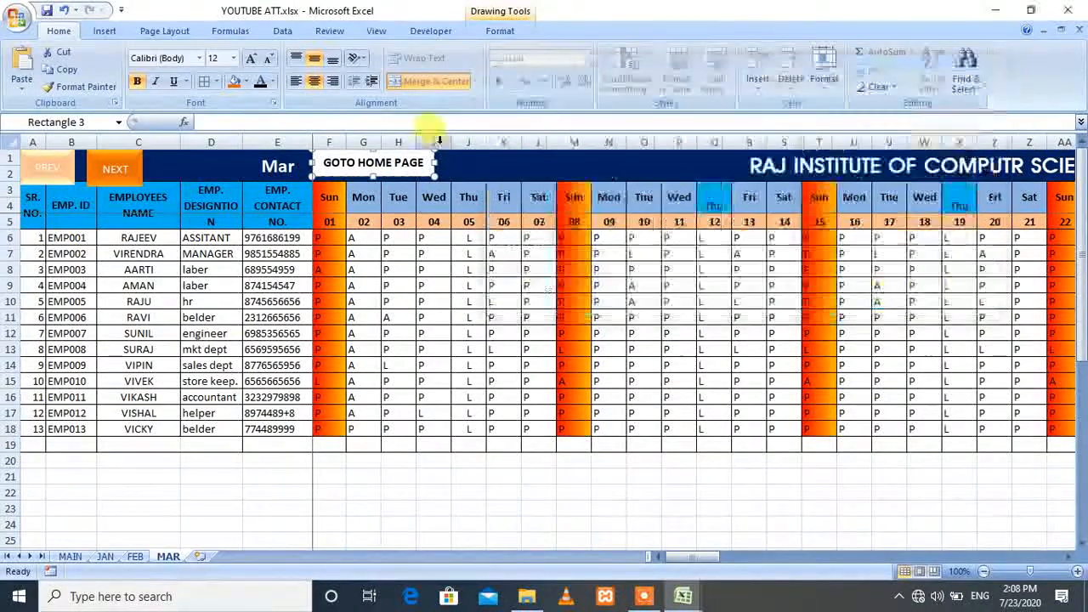
Step: Test the MAR sheet's GOTO HOME PAGE link and the MAIN sheet's FEB button link
{"action": "left_click", "coordinate": [417, 187]}
{"action": "left_click", "coordinate": [407, 163]}
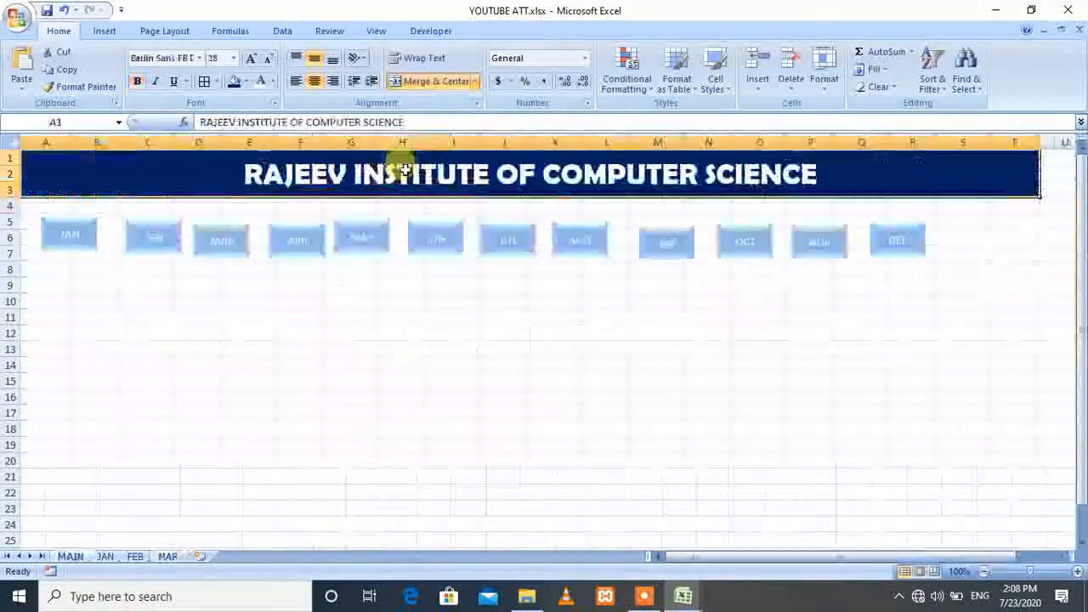
{"action": "left_click", "coordinate": [153, 238]}
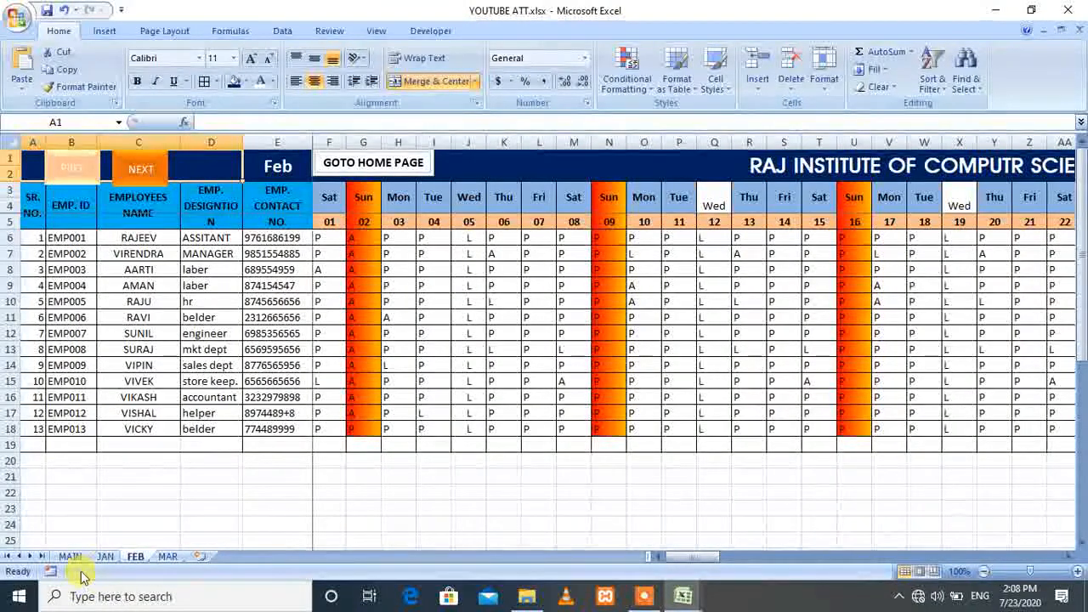
Step: Hyperlink the PREV button on the JAN sheet to cell A1 of the MAIN sheet
{"action": "left_click", "coordinate": [105, 556]}
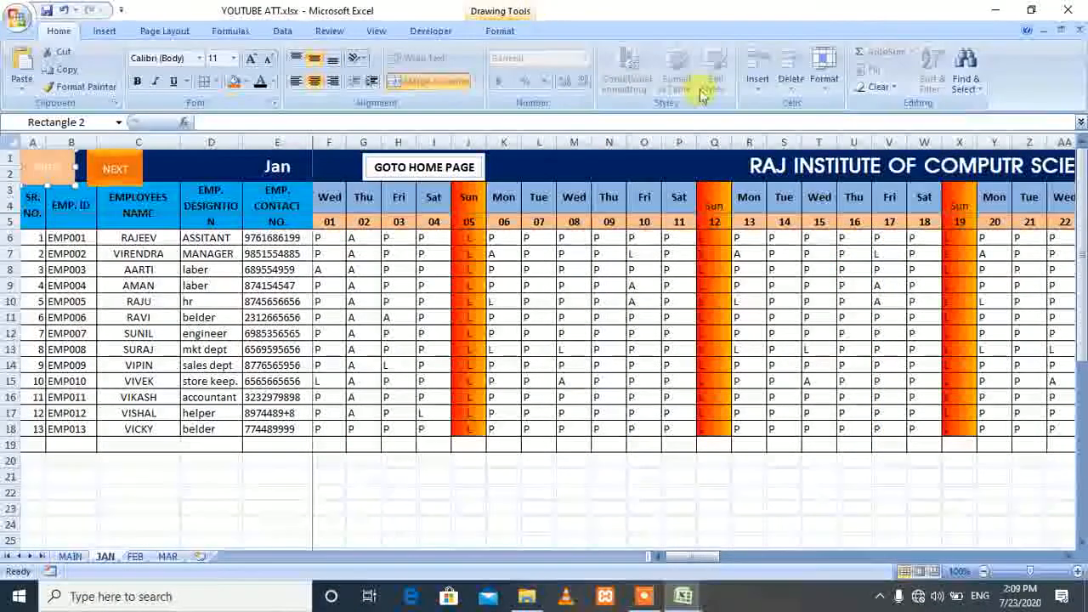
{"action": "right_click", "coordinate": [71, 174]}
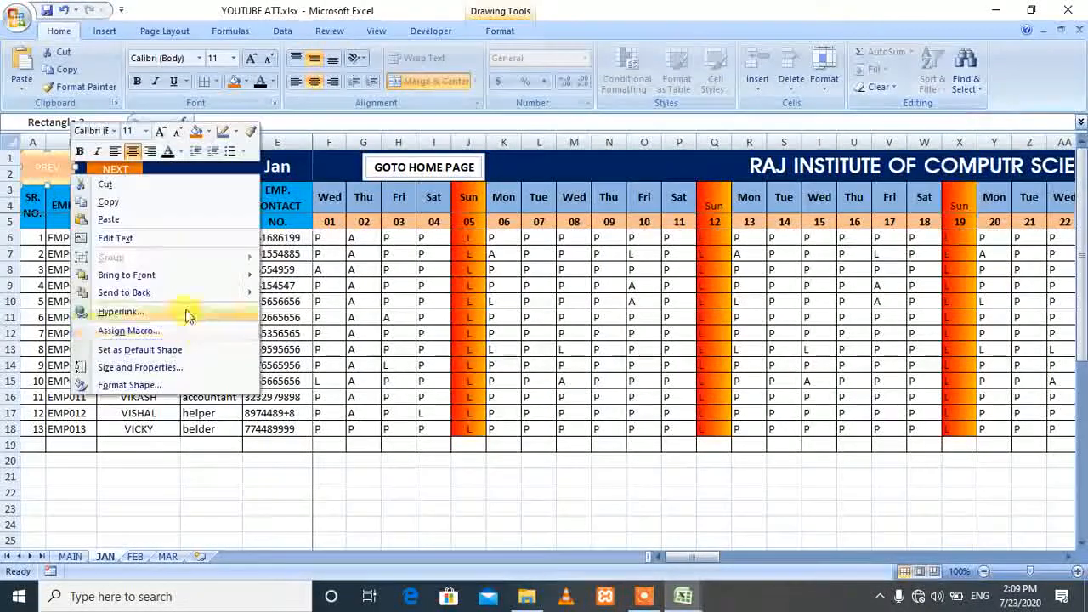
{"action": "left_click", "coordinate": [187, 313]}
{"action": "left_click", "coordinate": [610, 174]}
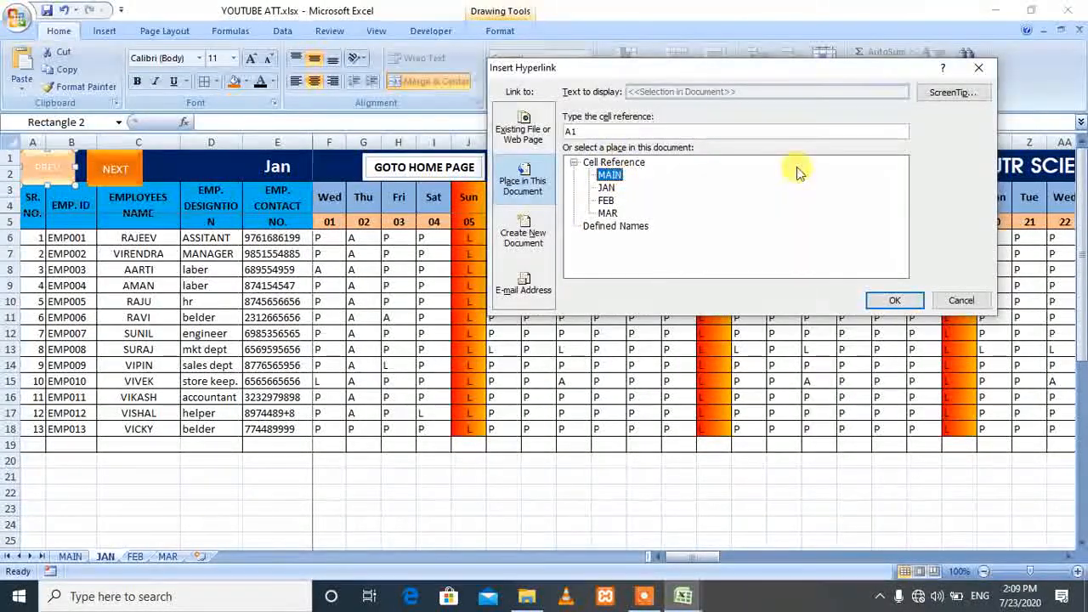
{"action": "left_click", "coordinate": [894, 301]}
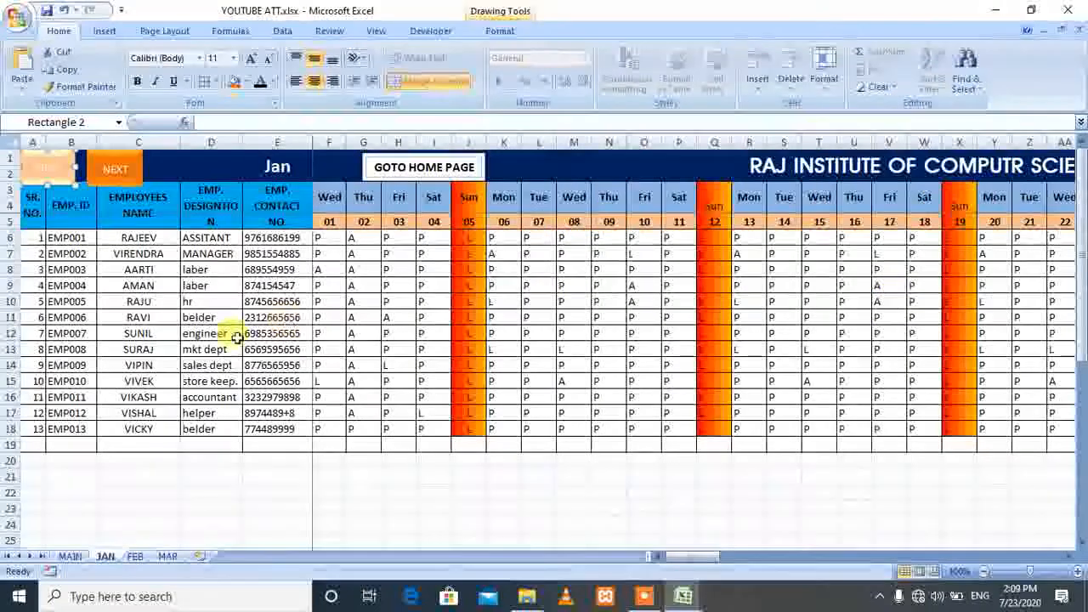
Step: Hyperlink the PREV button on the FEB sheet to cell A1 of the JAN sheet
{"action": "left_click", "coordinate": [136, 556]}
{"action": "right_click", "coordinate": [71, 174]}
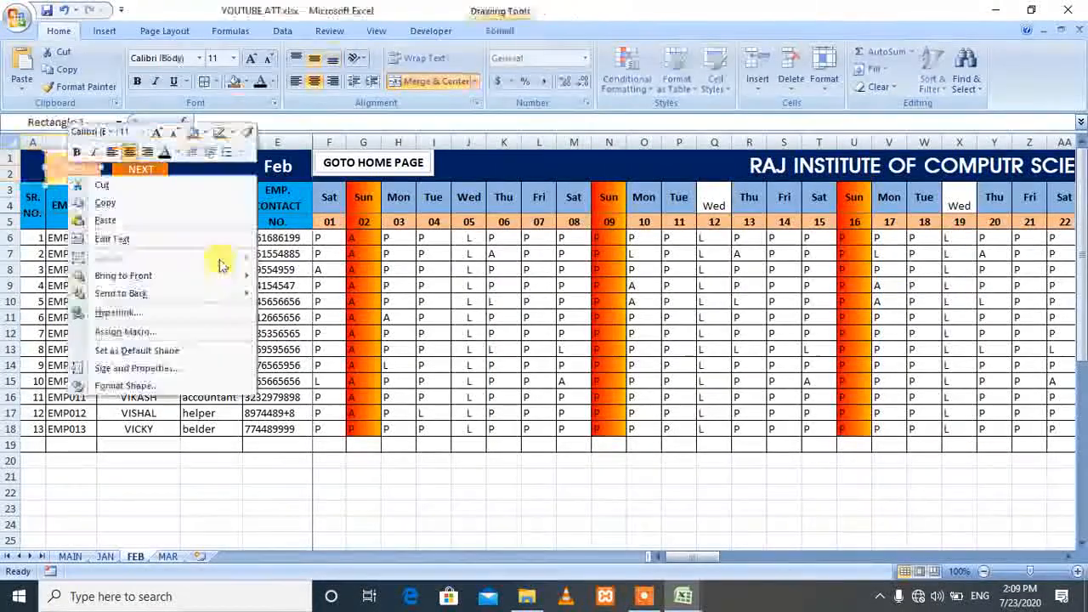
{"action": "left_click", "coordinate": [228, 310]}
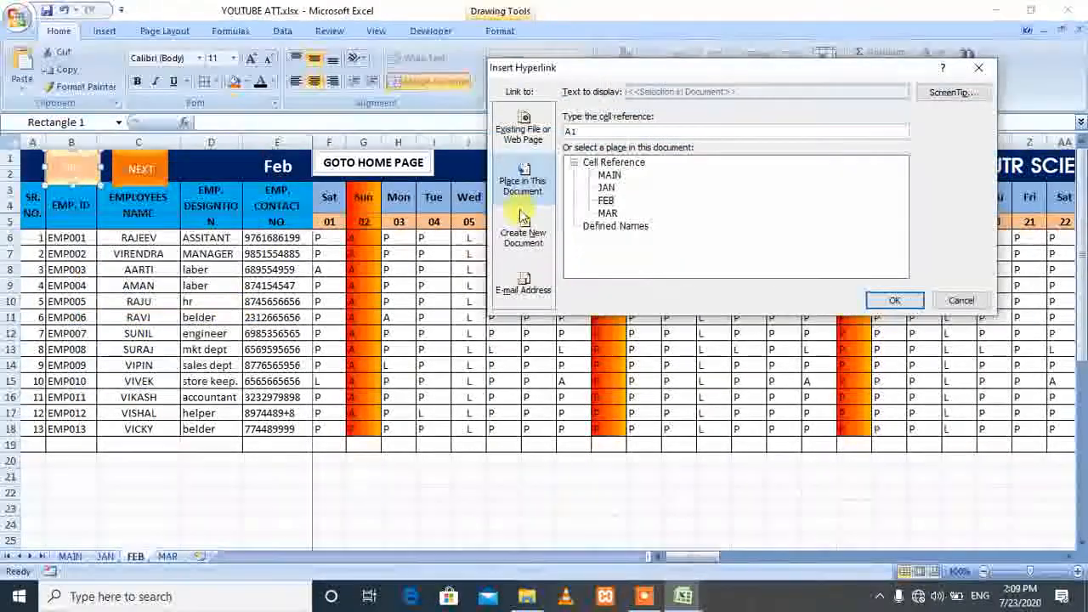
{"action": "left_click", "coordinate": [609, 188]}
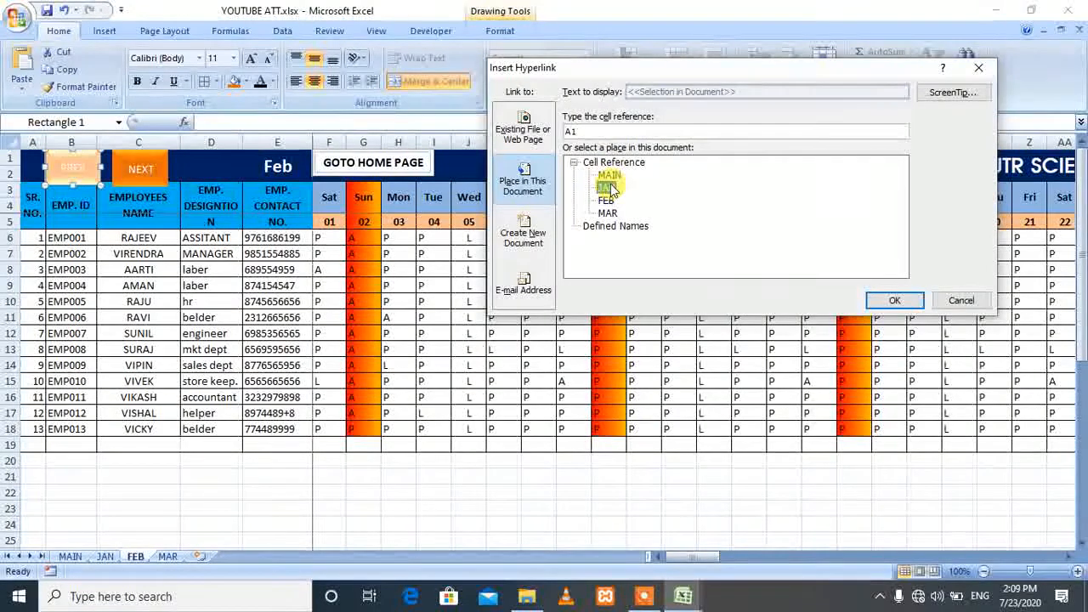
{"action": "left_click", "coordinate": [914, 302]}
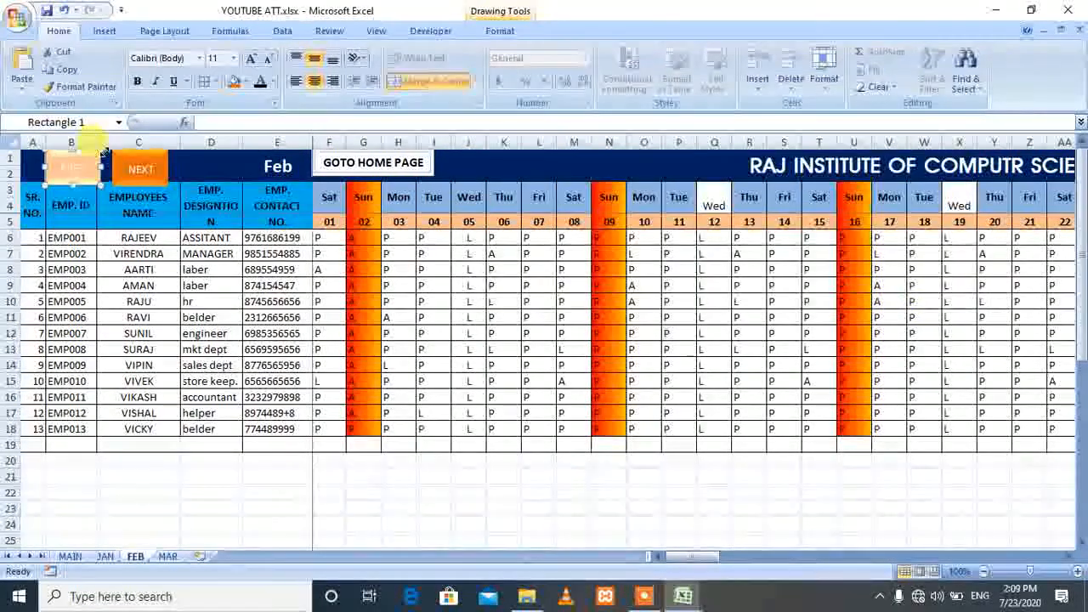
Step: Hyperlink the NEXT button on the FEB sheet to cell A1 of the MAR sheet
{"action": "left_click", "coordinate": [141, 167]}
{"action": "right_click", "coordinate": [147, 157]}
{"action": "left_click", "coordinate": [238, 280]}
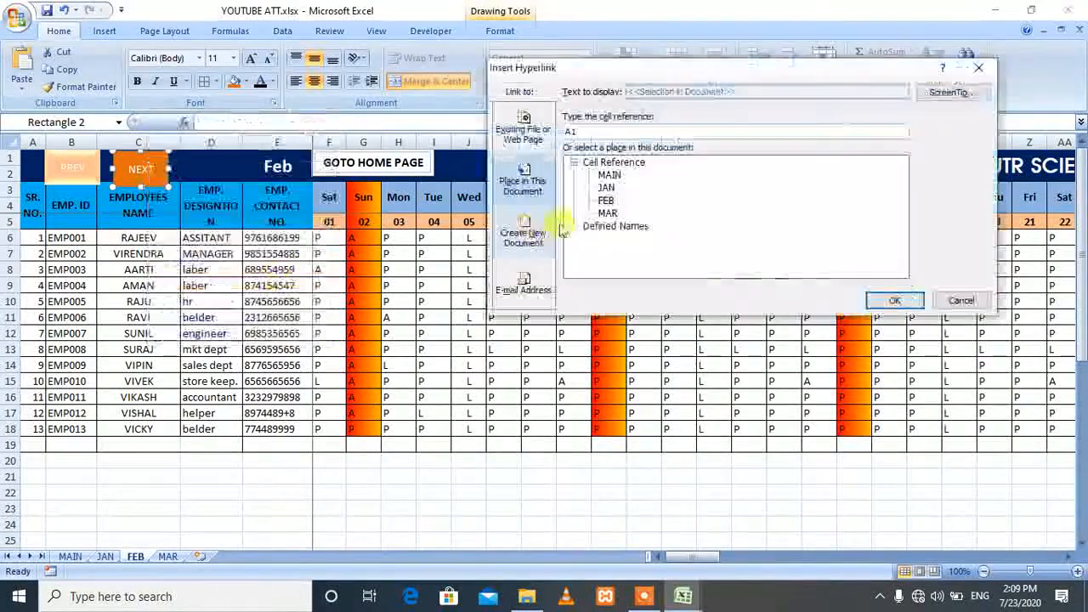
{"action": "left_click", "coordinate": [606, 199]}
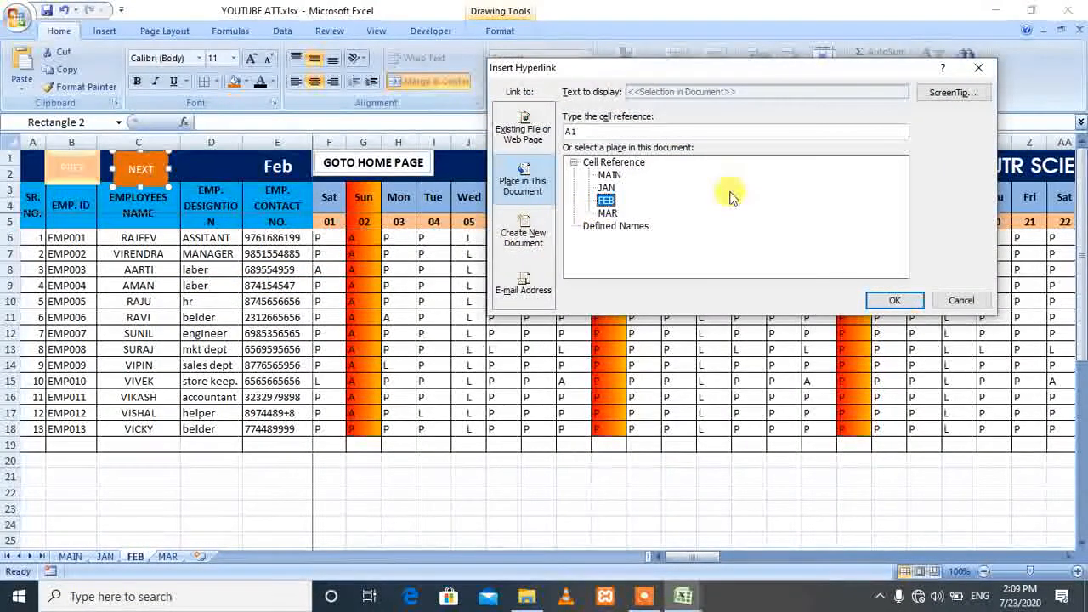
{"action": "left_click", "coordinate": [607, 213]}
{"action": "left_click", "coordinate": [901, 300]}
{"action": "left_click", "coordinate": [289, 202]}
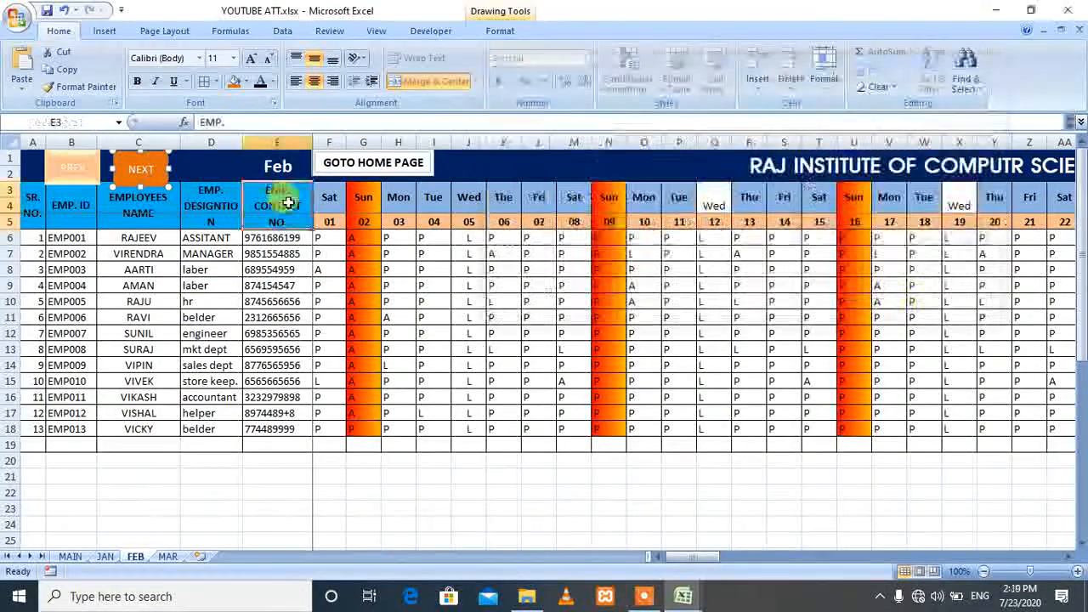
Step: Test the FEB sheet's GOTO HOME PAGE link, the MAIN sheet's FEB button, and the PREV and NEXT links between the monthly sheets
{"action": "left_click", "coordinate": [371, 174]}
{"action": "left_click", "coordinate": [164, 239]}
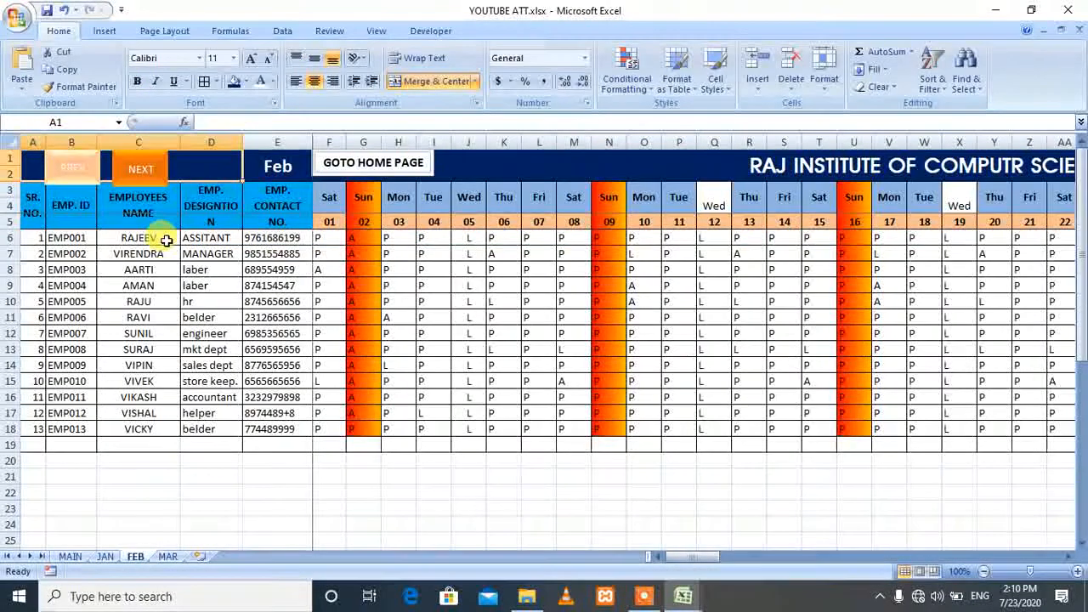
{"action": "left_click", "coordinate": [89, 174]}
{"action": "left_click", "coordinate": [91, 176]}
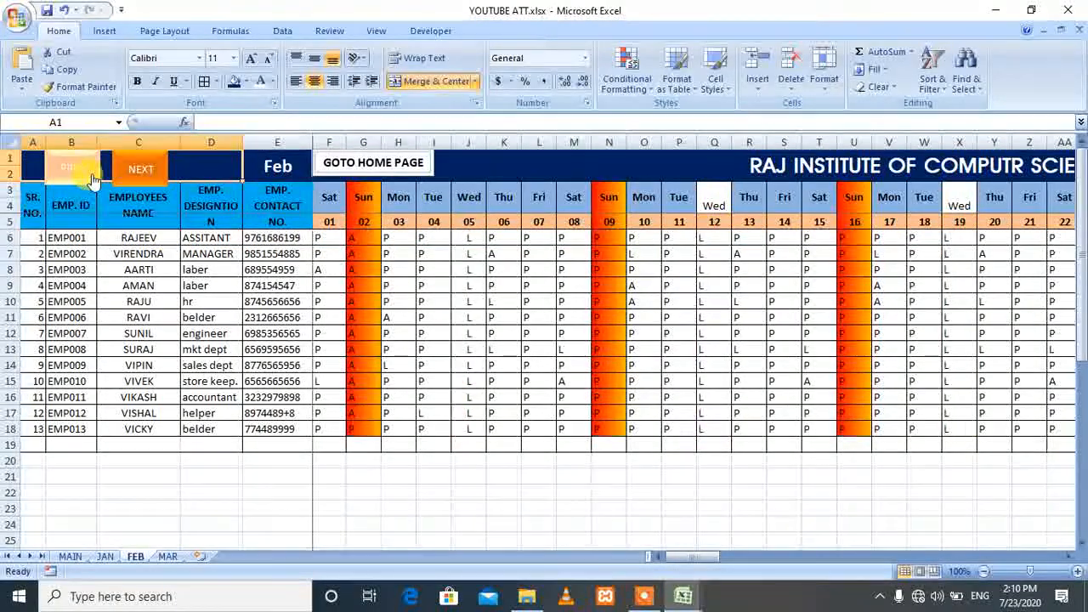
{"action": "left_click", "coordinate": [142, 179]}
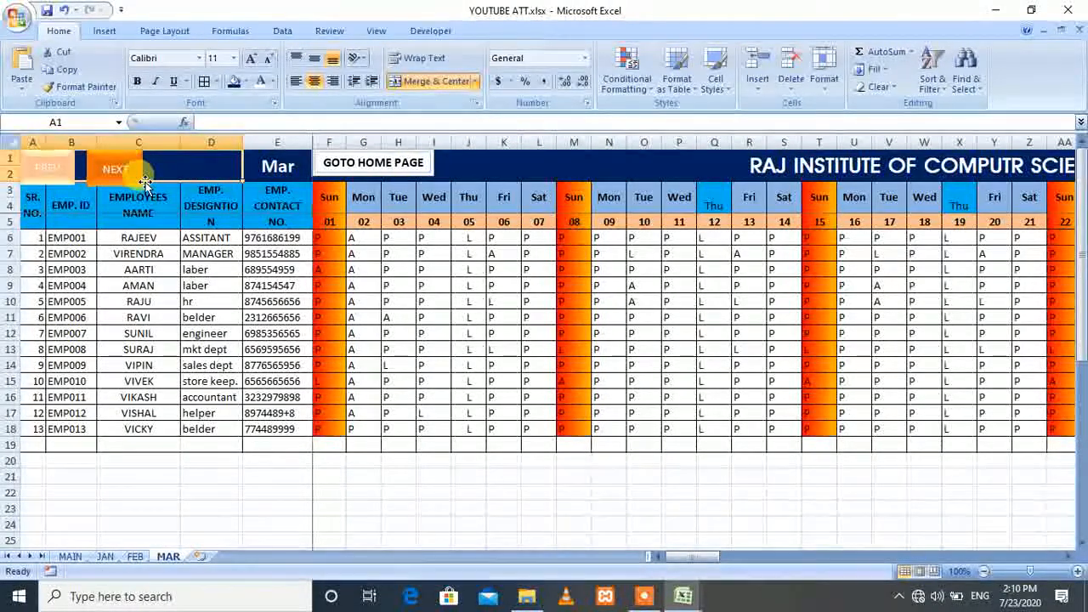
{"action": "mouse_move", "coordinate": [642, 588]}
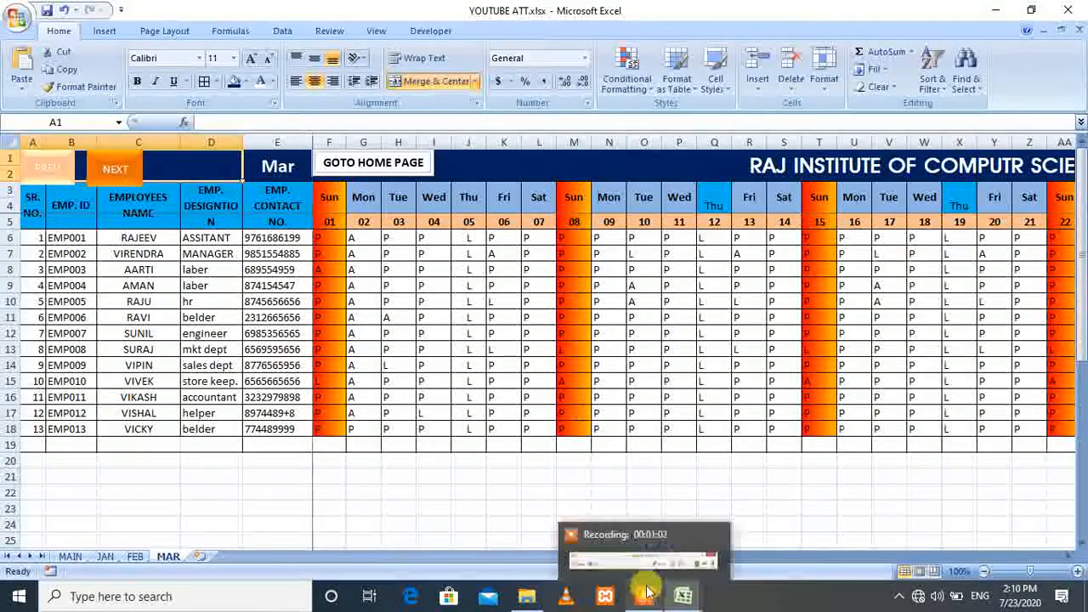
{"action": "left_click", "coordinate": [639, 562]}
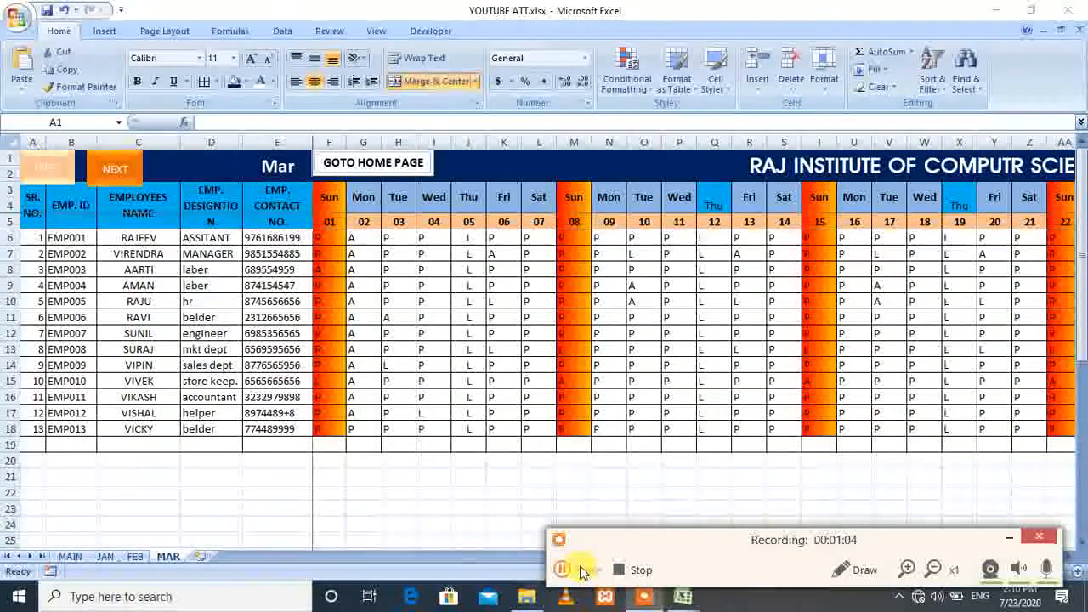